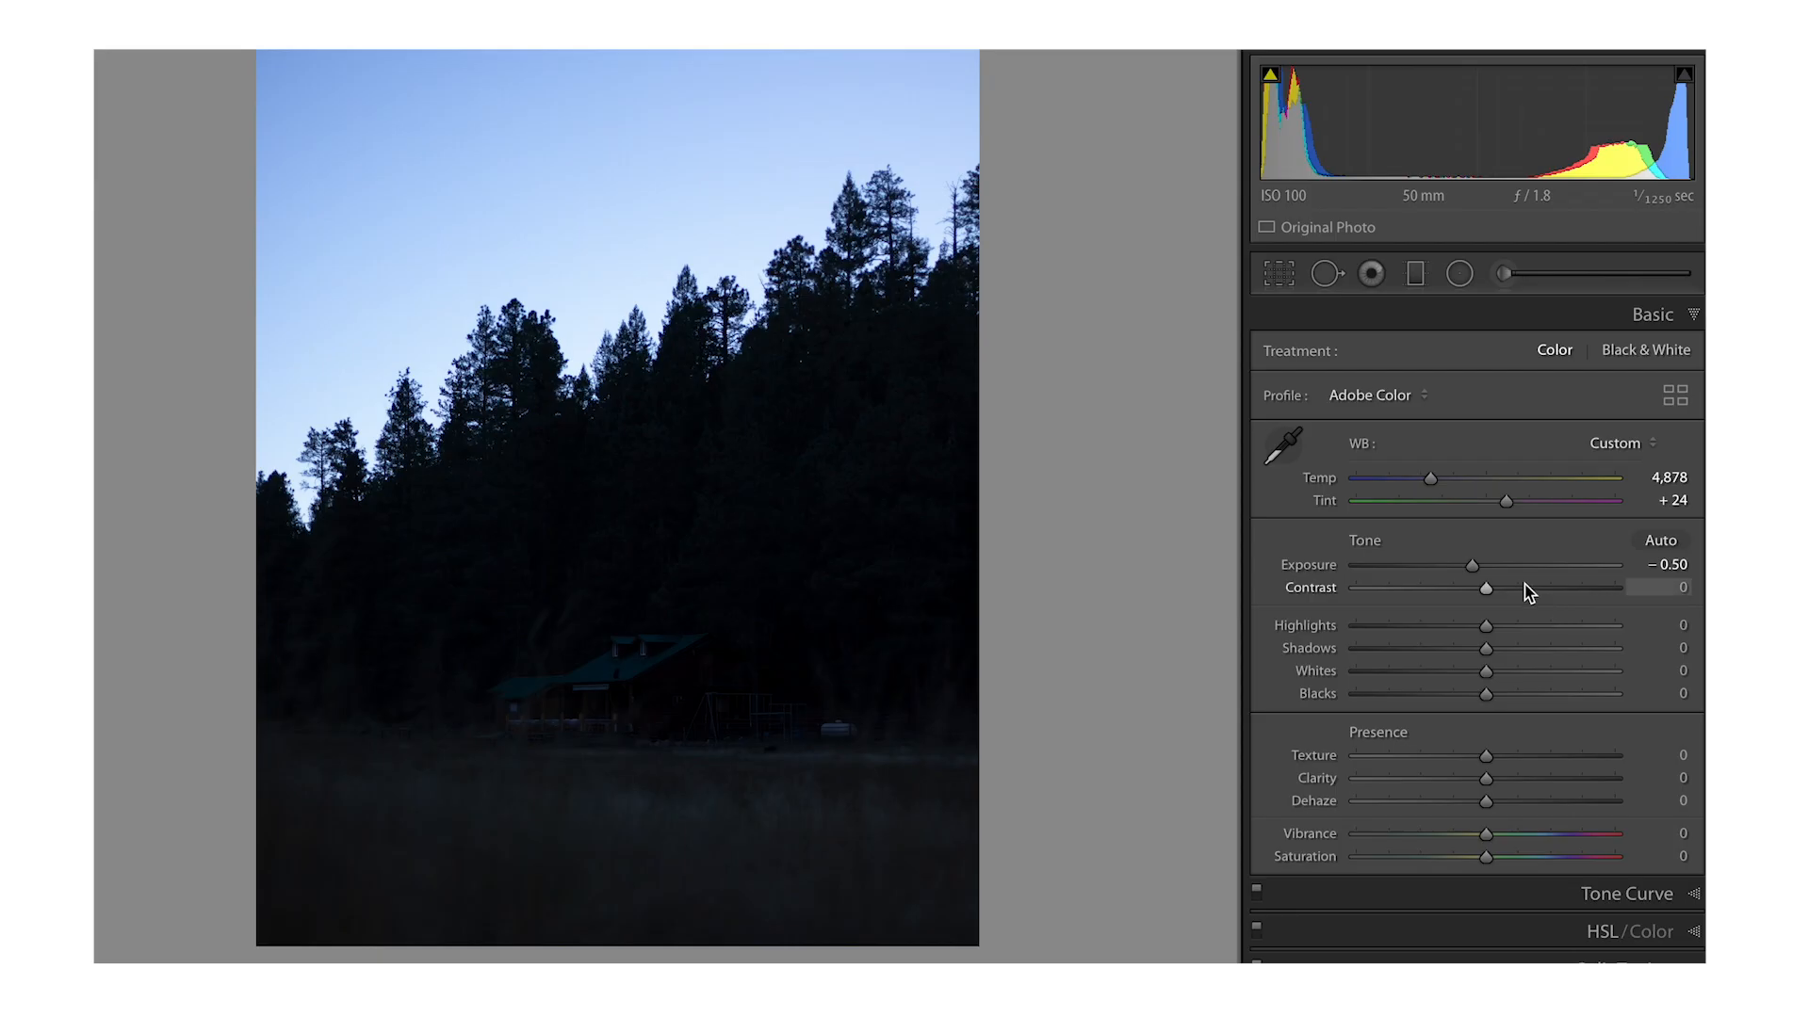
Adjust the photo's basic tone with Contrast at +39, Highlights at −100 and Shadows at +80.
left_click(1528, 590)
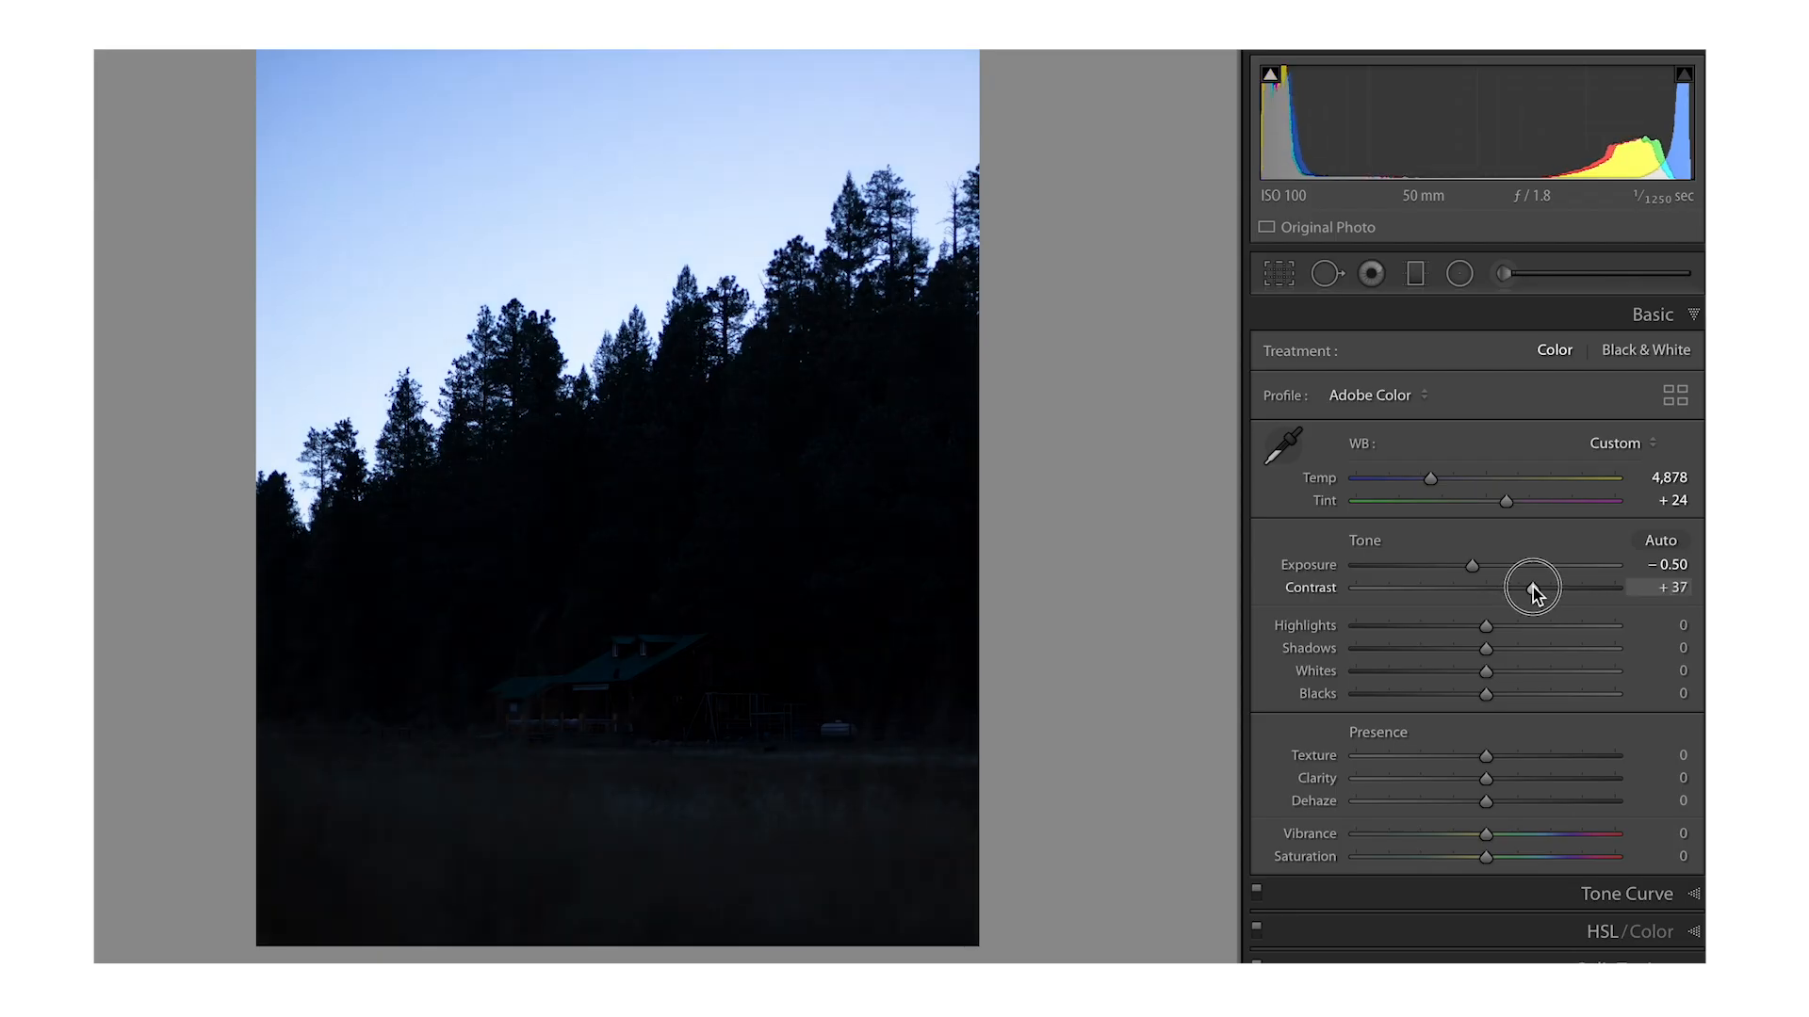
left_click_drag(1534, 591, 1536, 591)
mouse_move(1373, 630)
left_mouse_down()
mouse_move(1247, 646)
mouse_move(1358, 644)
left_mouse_up()
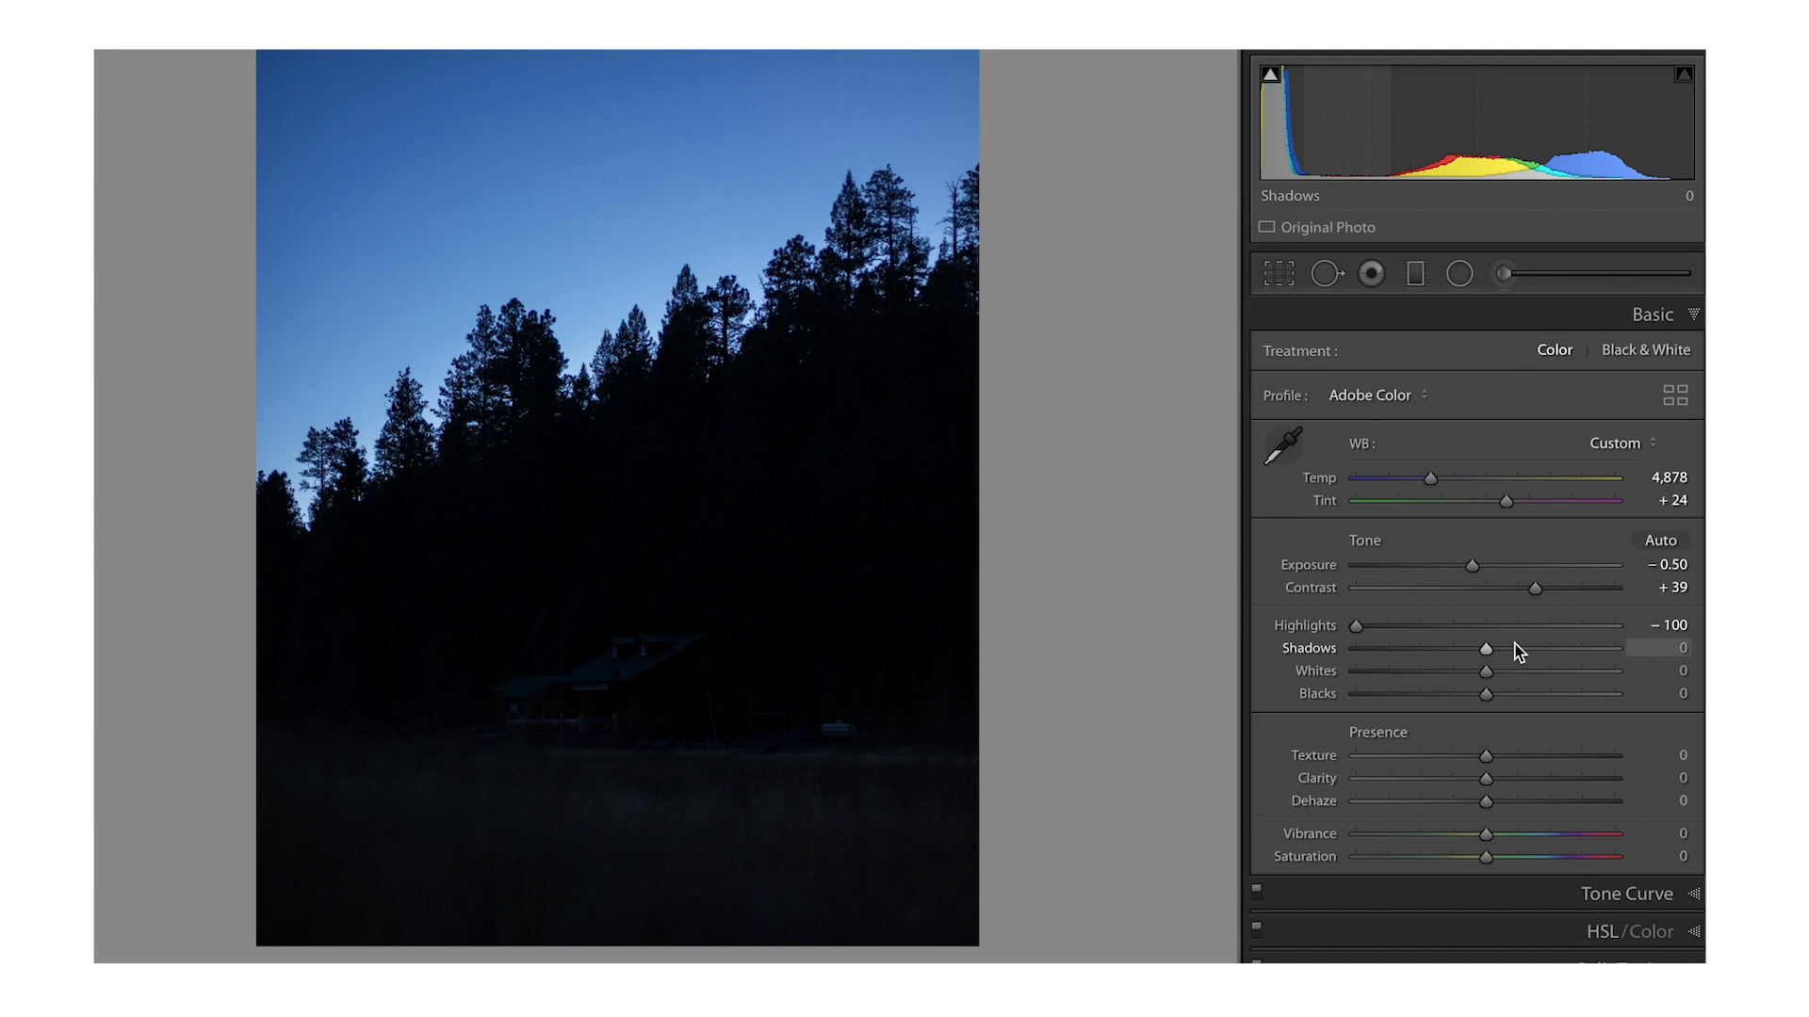
left_click_drag(1518, 652, 1590, 658)
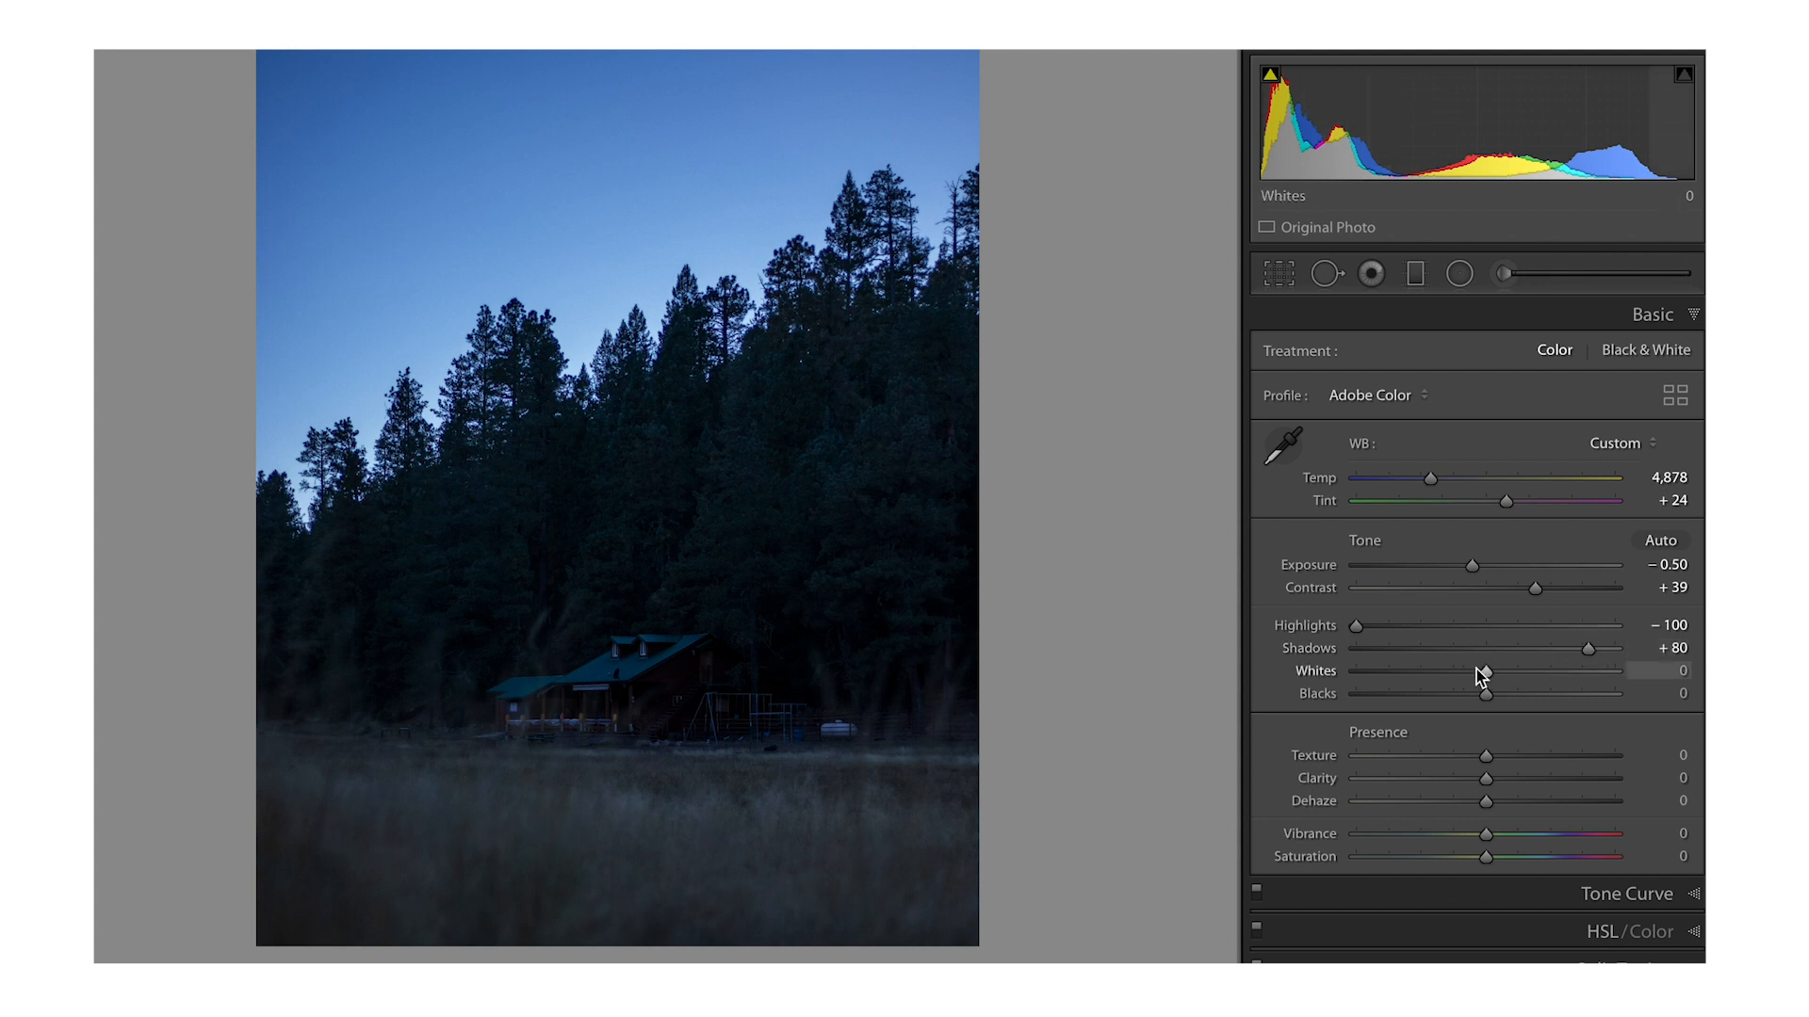
Set Whites to −64 and Blacks to +23, and lower Clarity to −9.
left_click_drag(1439, 670, 1432, 670)
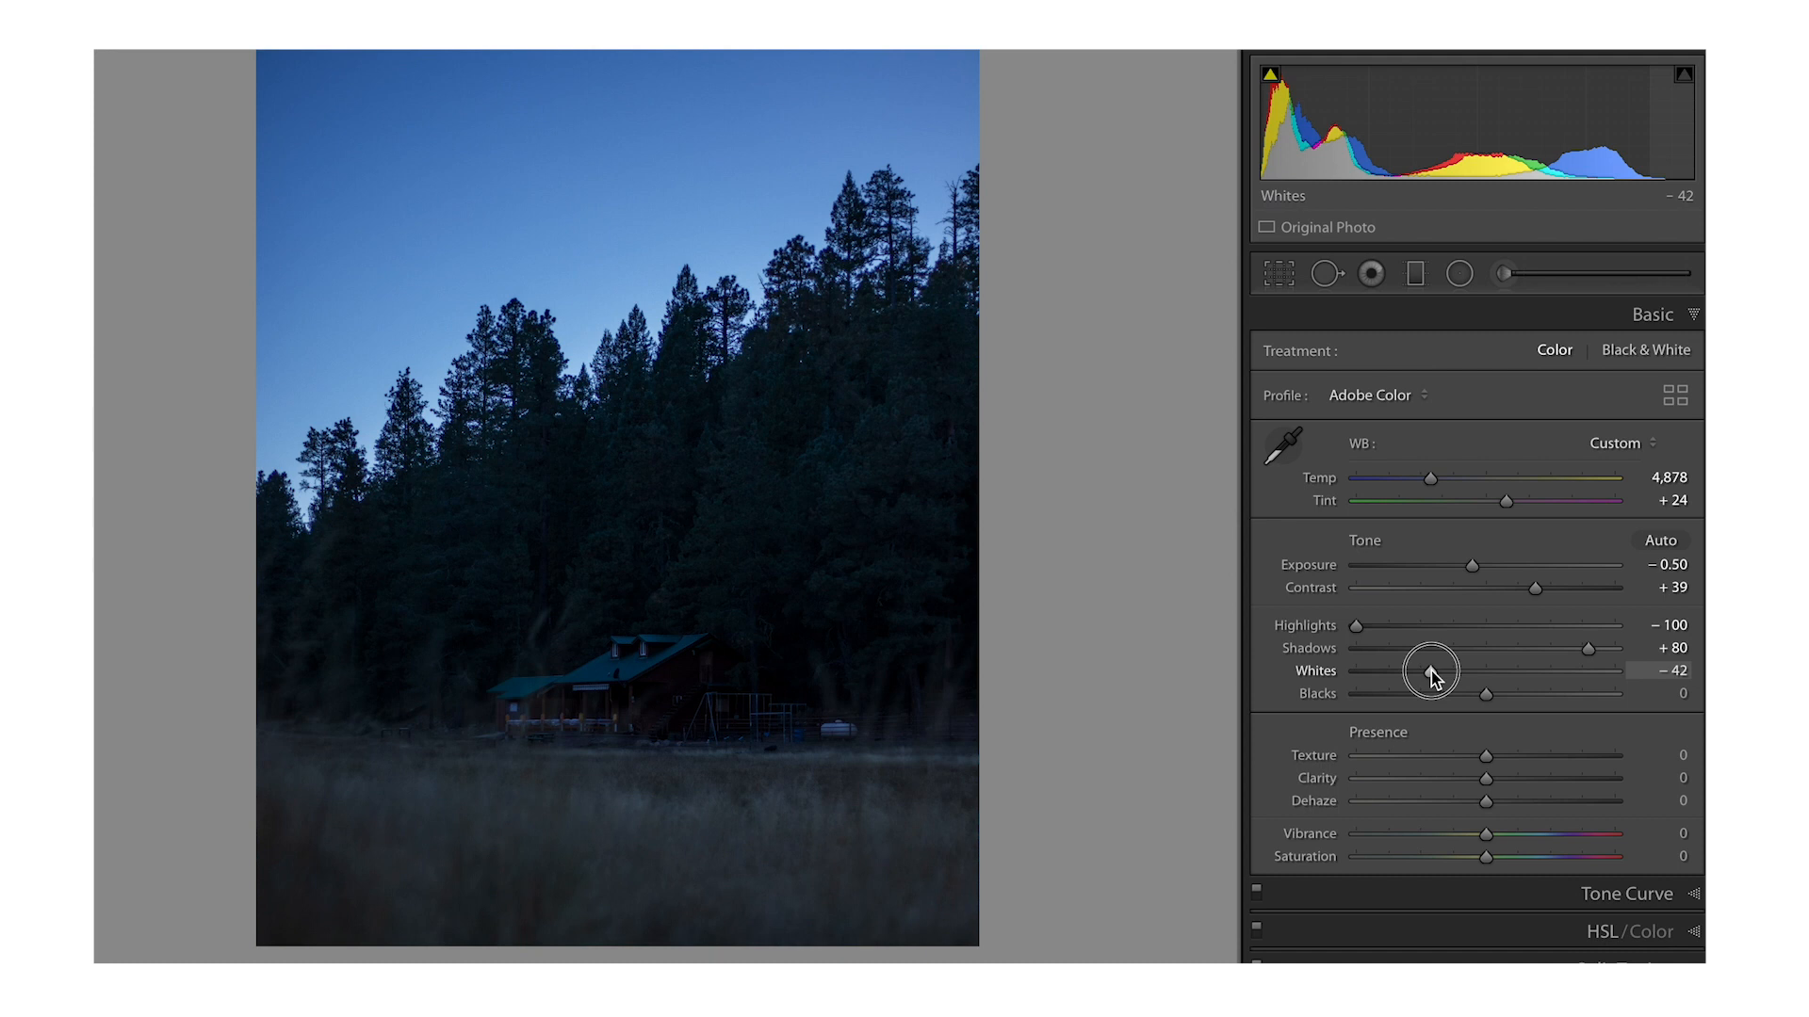
left_click_drag(1428, 670, 1421, 671)
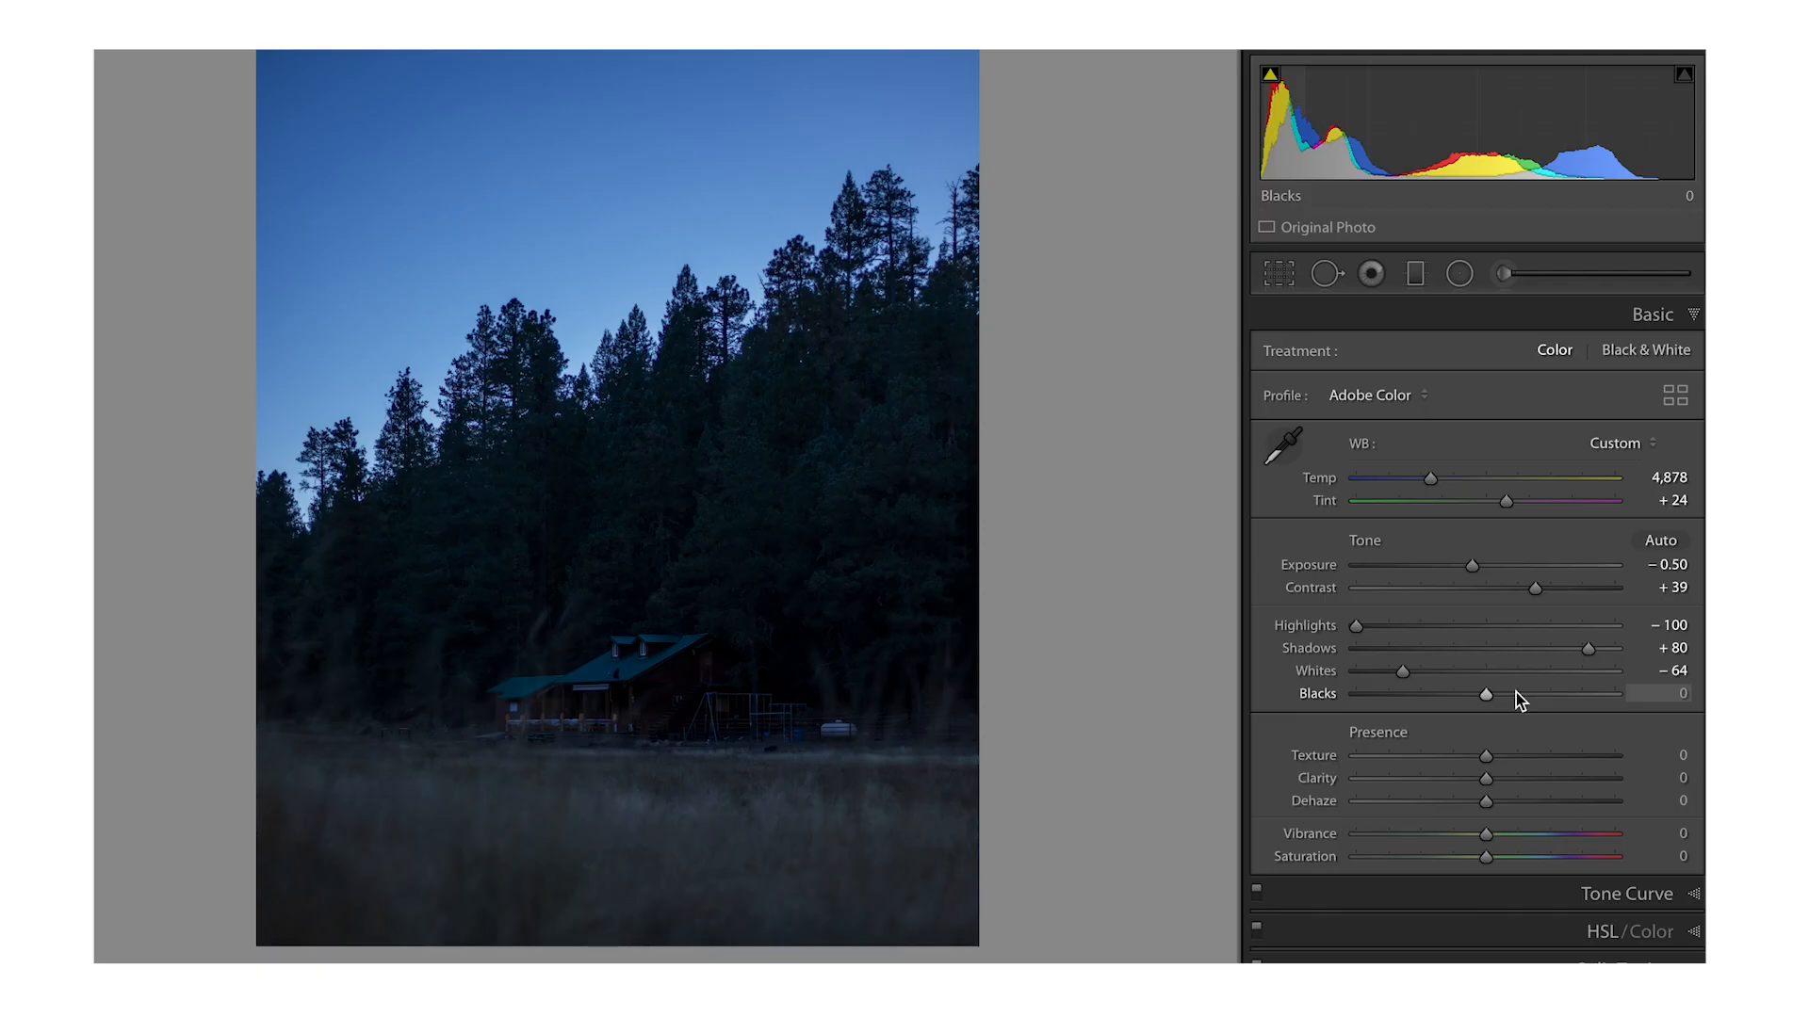
left_click_drag(1514, 693, 1516, 694)
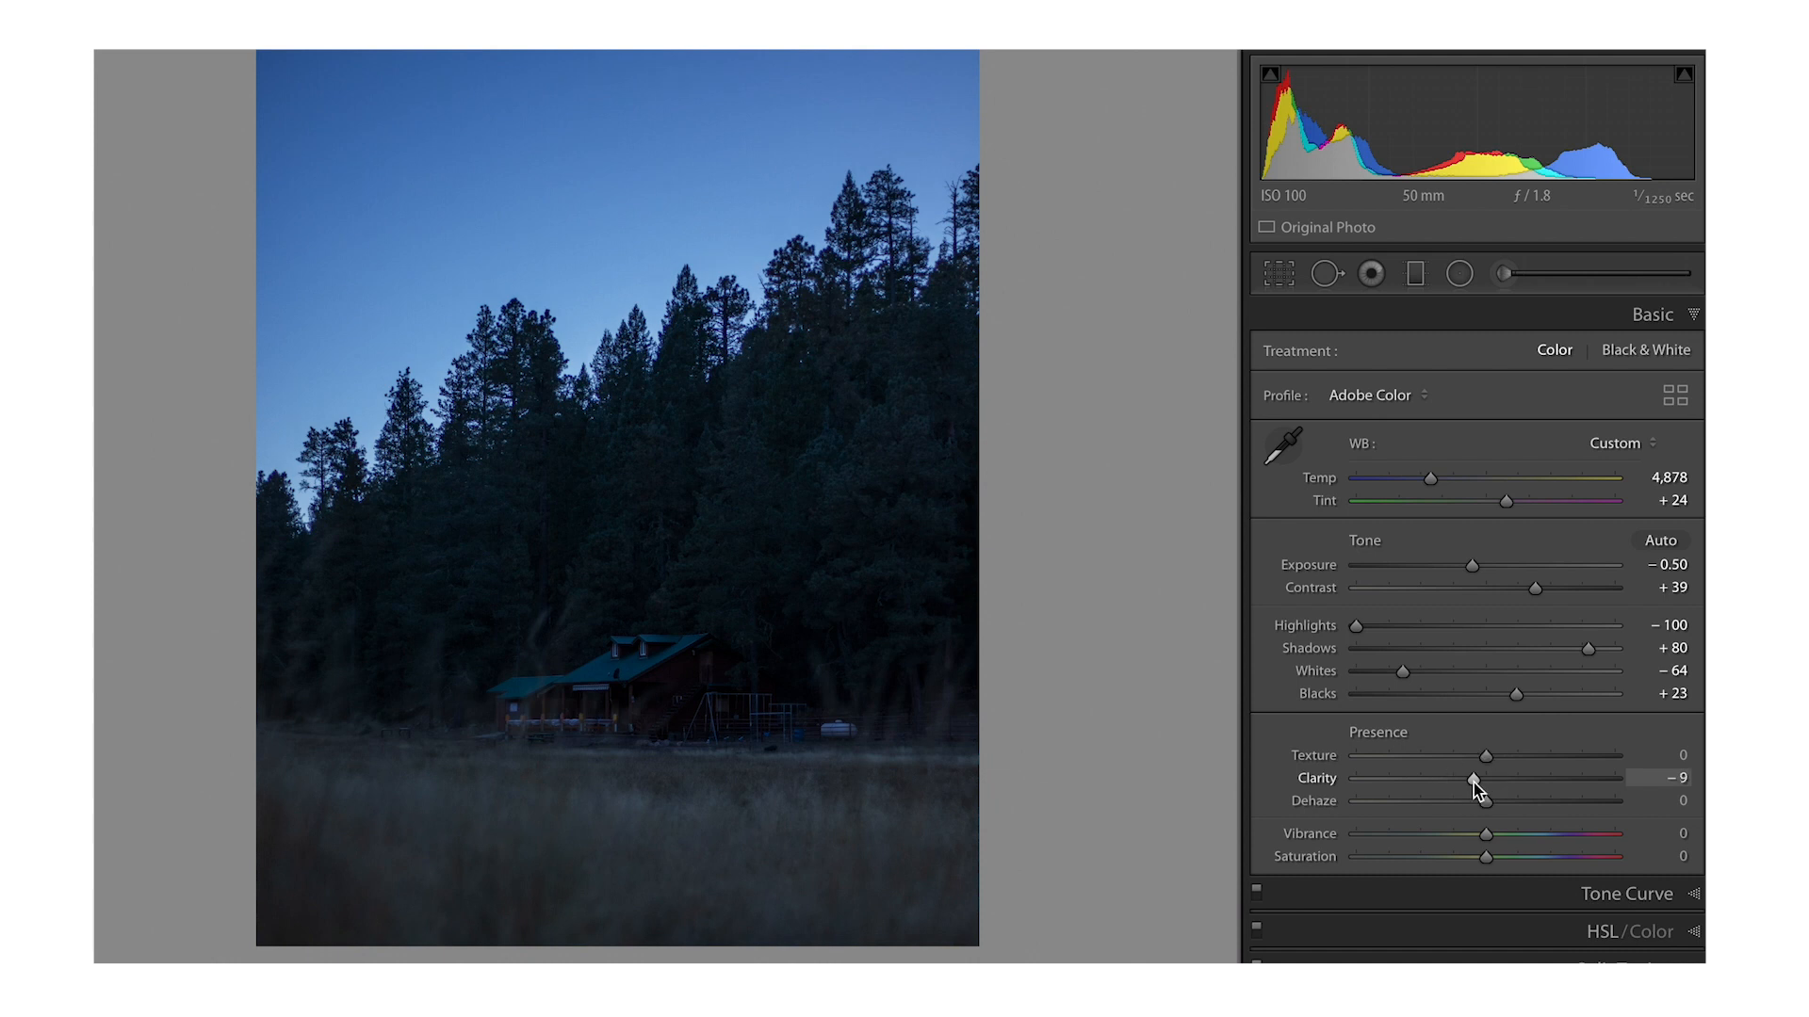
Shape the RGB tone curve by slightly lowering the white point, anchoring the upper tones and pulling the deep shadows down.
left_click(1581, 893)
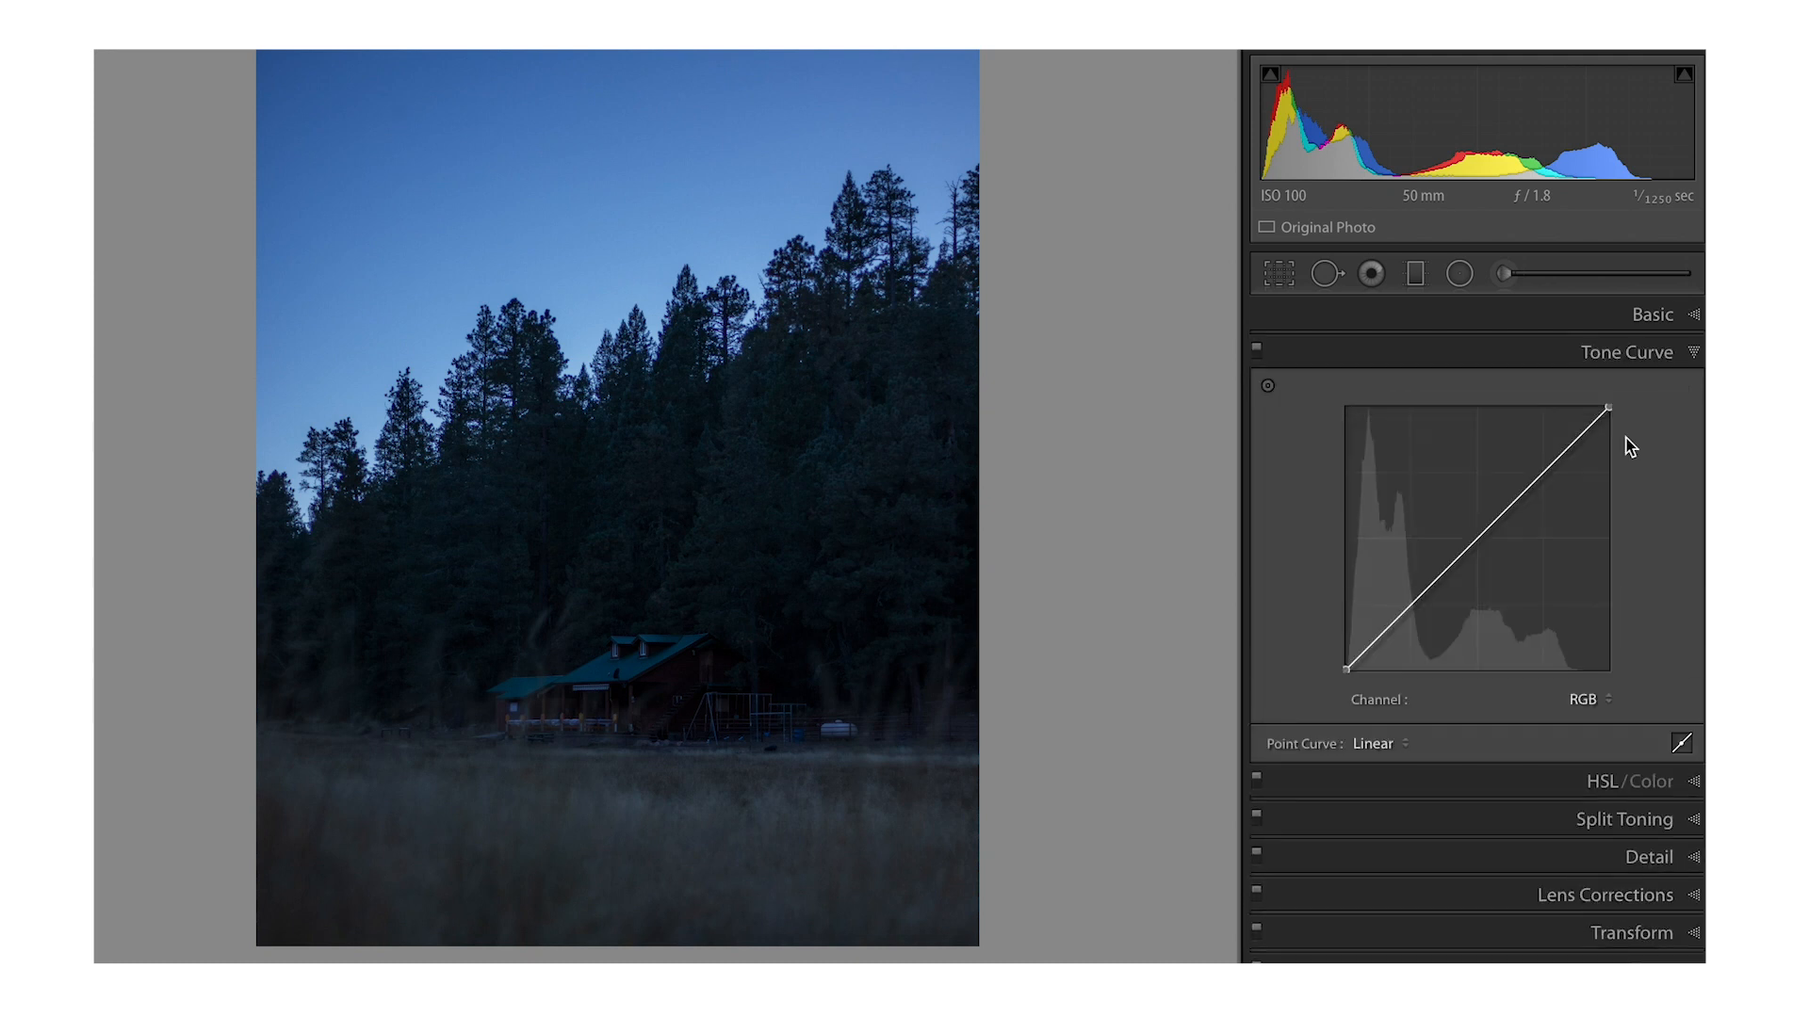
left_click_drag(1616, 412, 1620, 420)
left_click_drag(1528, 489, 1529, 490)
mouse_move(1399, 621)
left_mouse_down()
mouse_move(1414, 612)
mouse_move(1343, 677)
mouse_move(1320, 660)
mouse_move(1372, 646)
left_mouse_up()
Shift the HSL hues, setting Blue to −19 and Aqua to +6.
left_click(1585, 778)
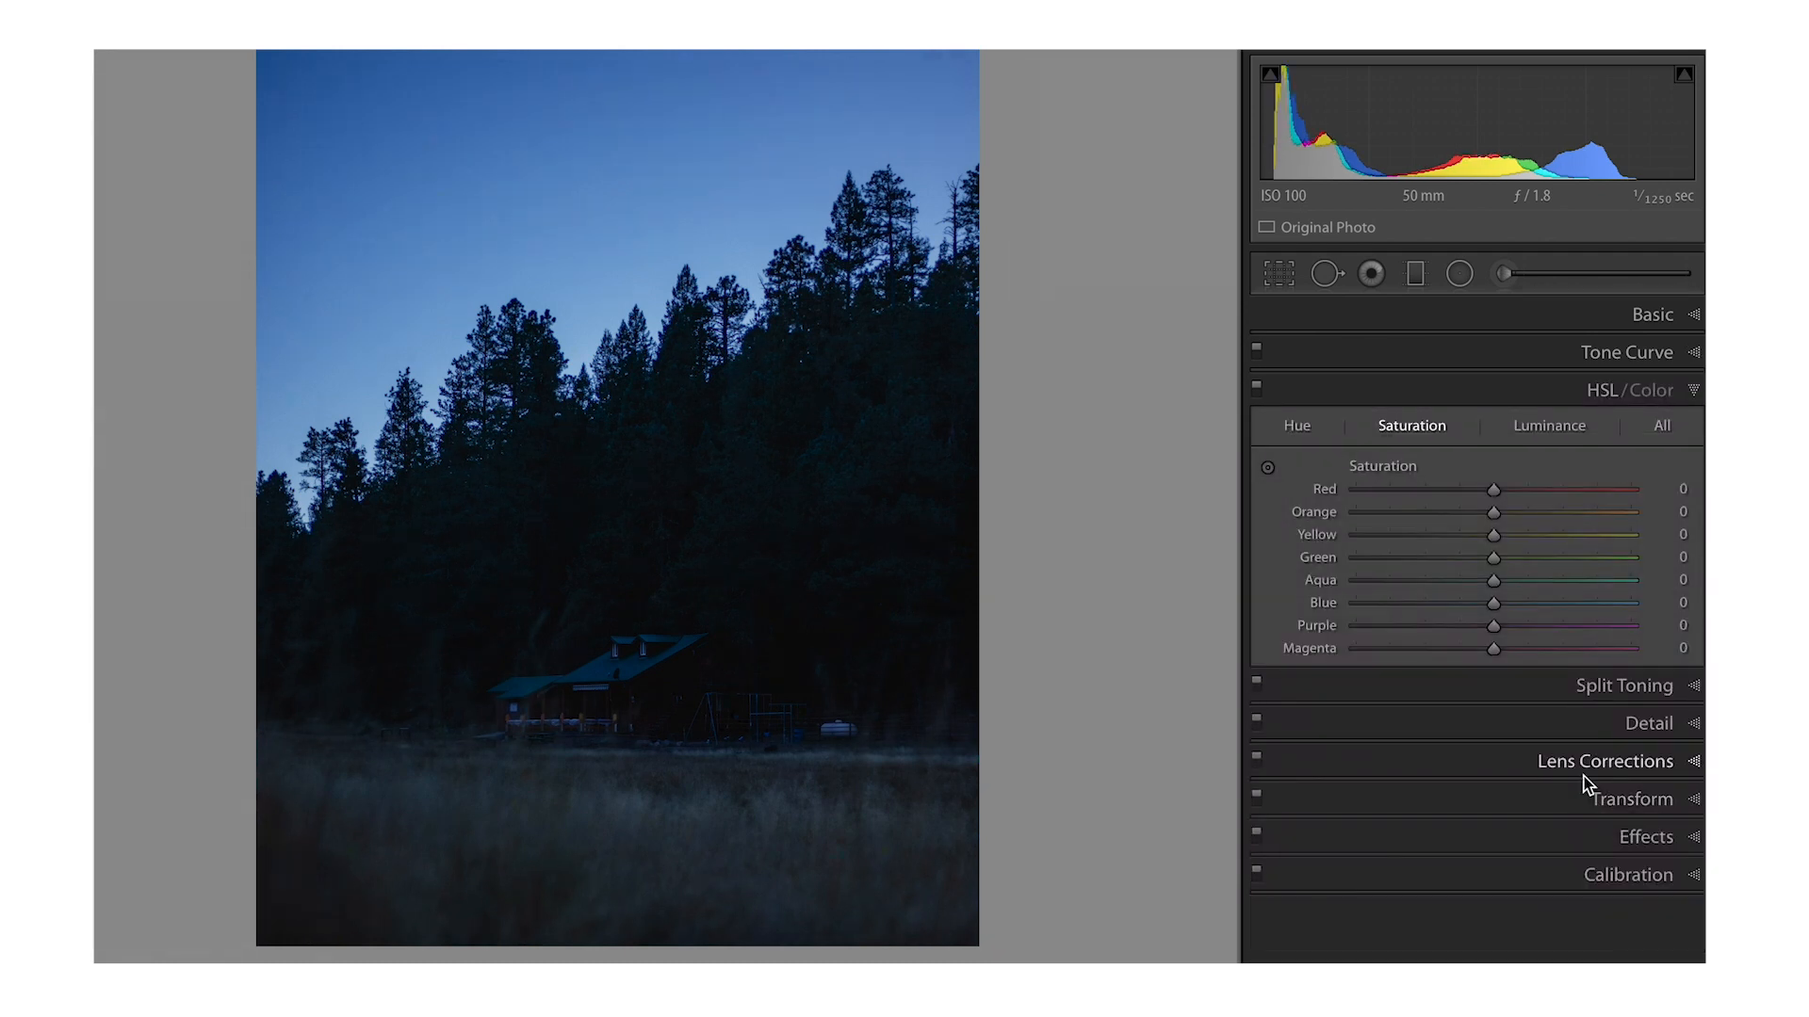
left_click(1297, 426)
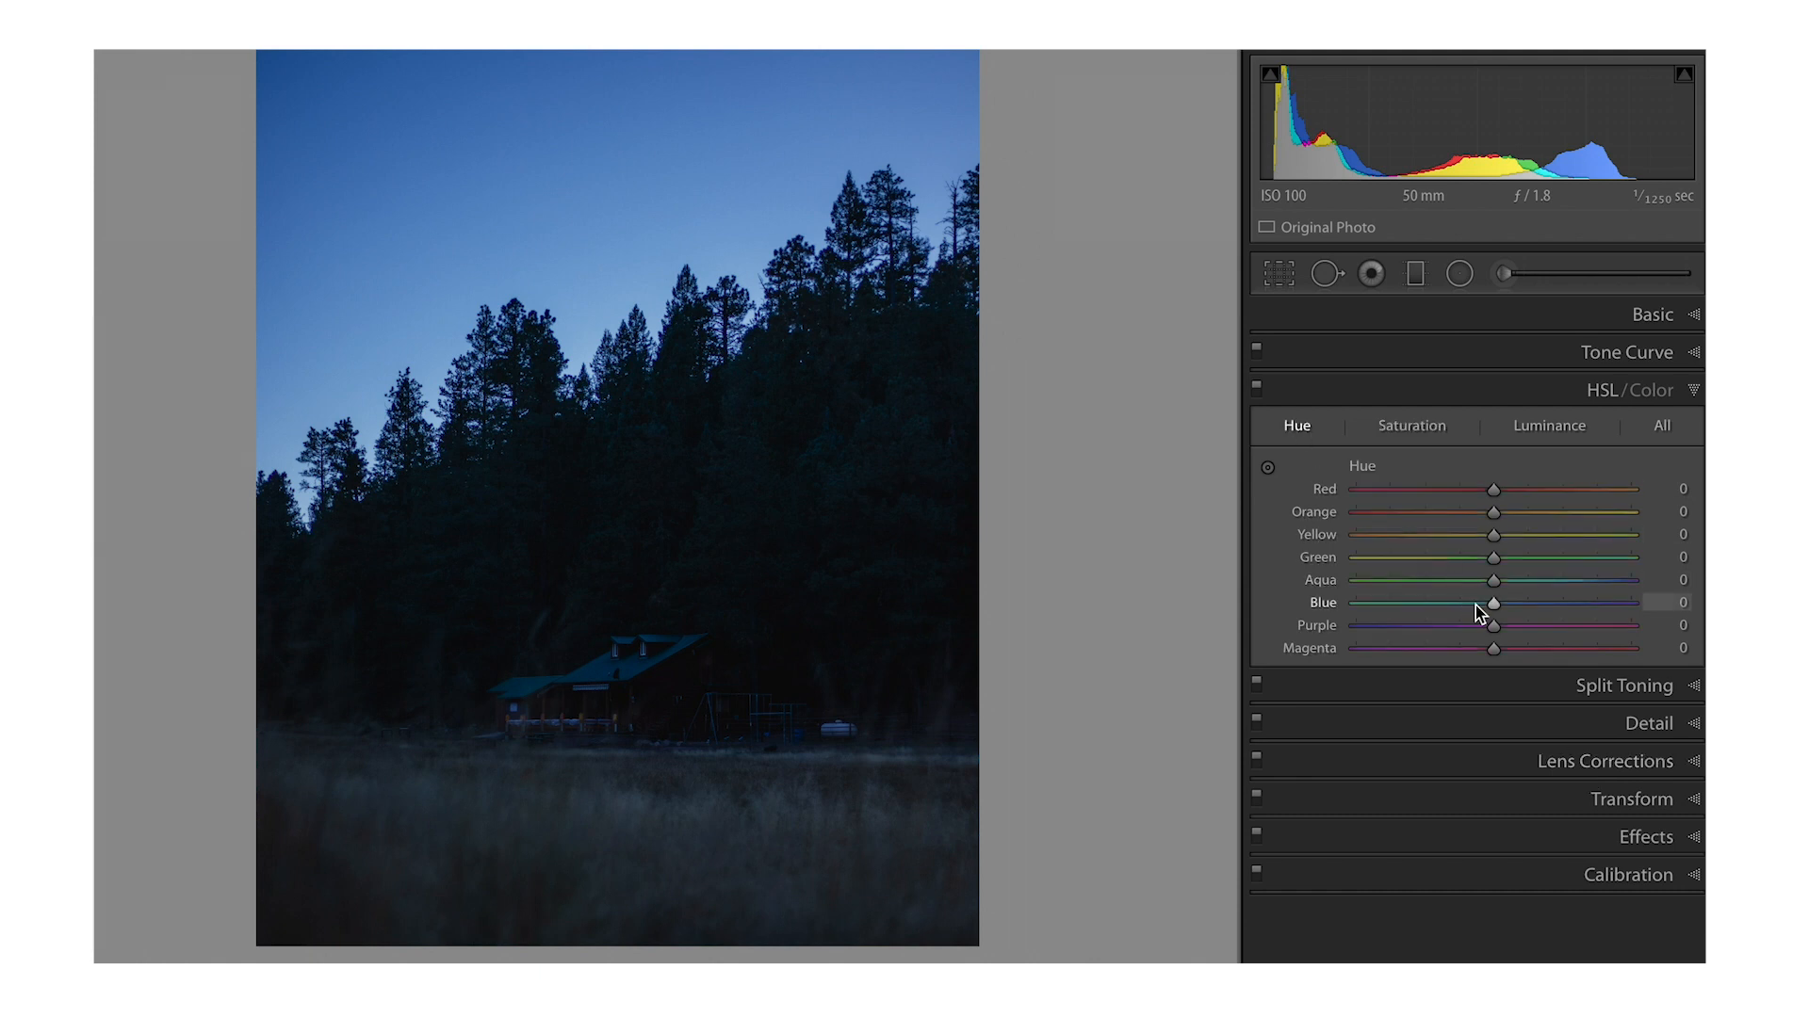
left_click_drag(1476, 605, 1467, 605)
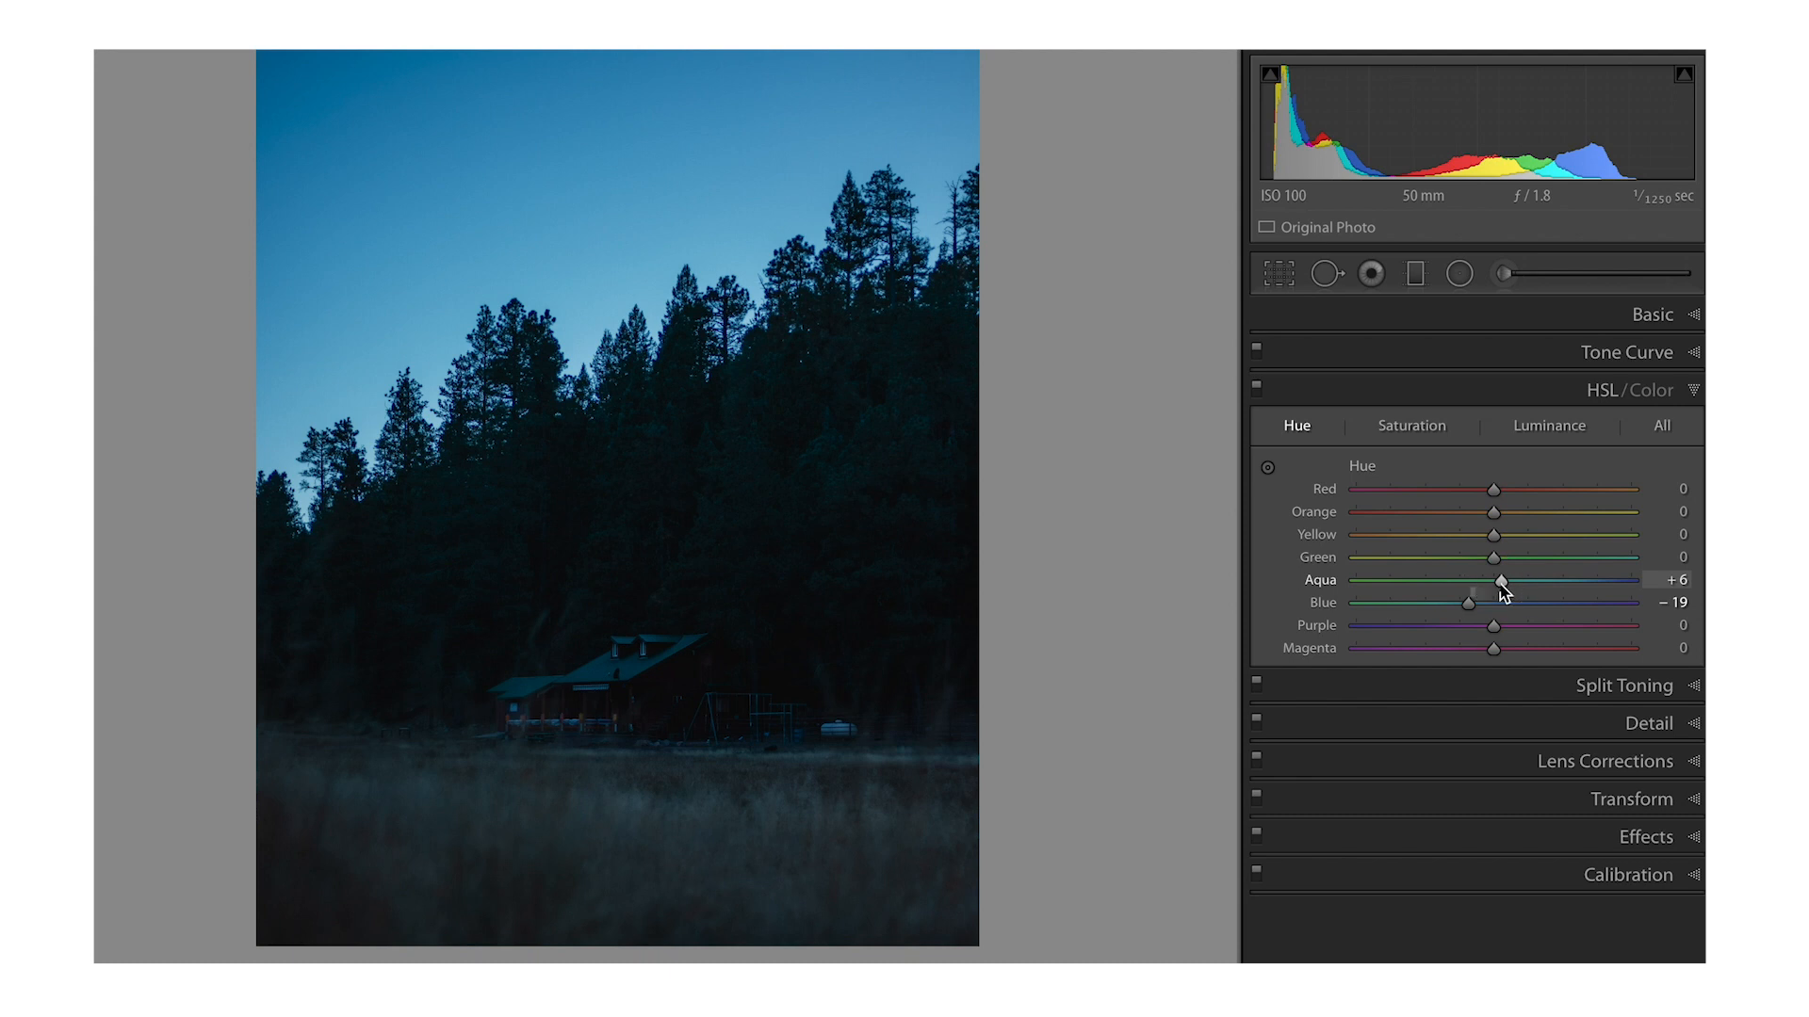
Reduce the HSL saturation of Aqua to −18 and strongly desaturate Blue.
left_click(1434, 427)
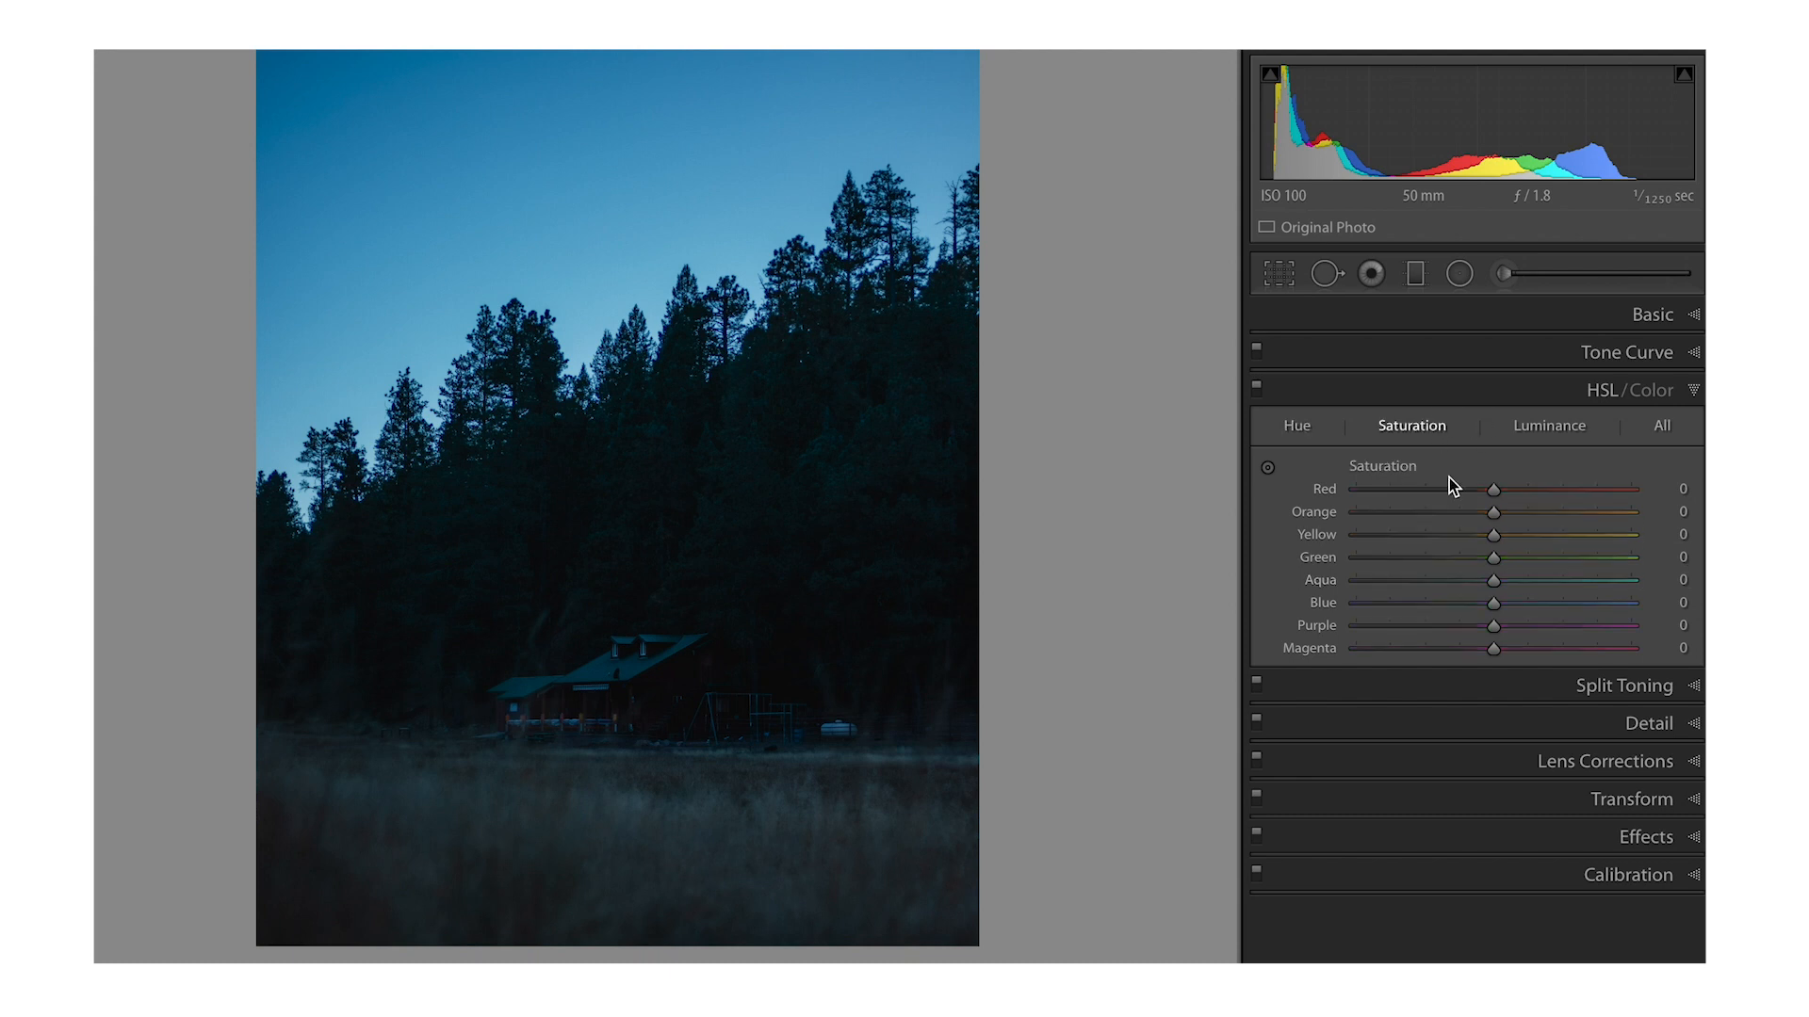
left_click(1470, 579)
left_click(1431, 604)
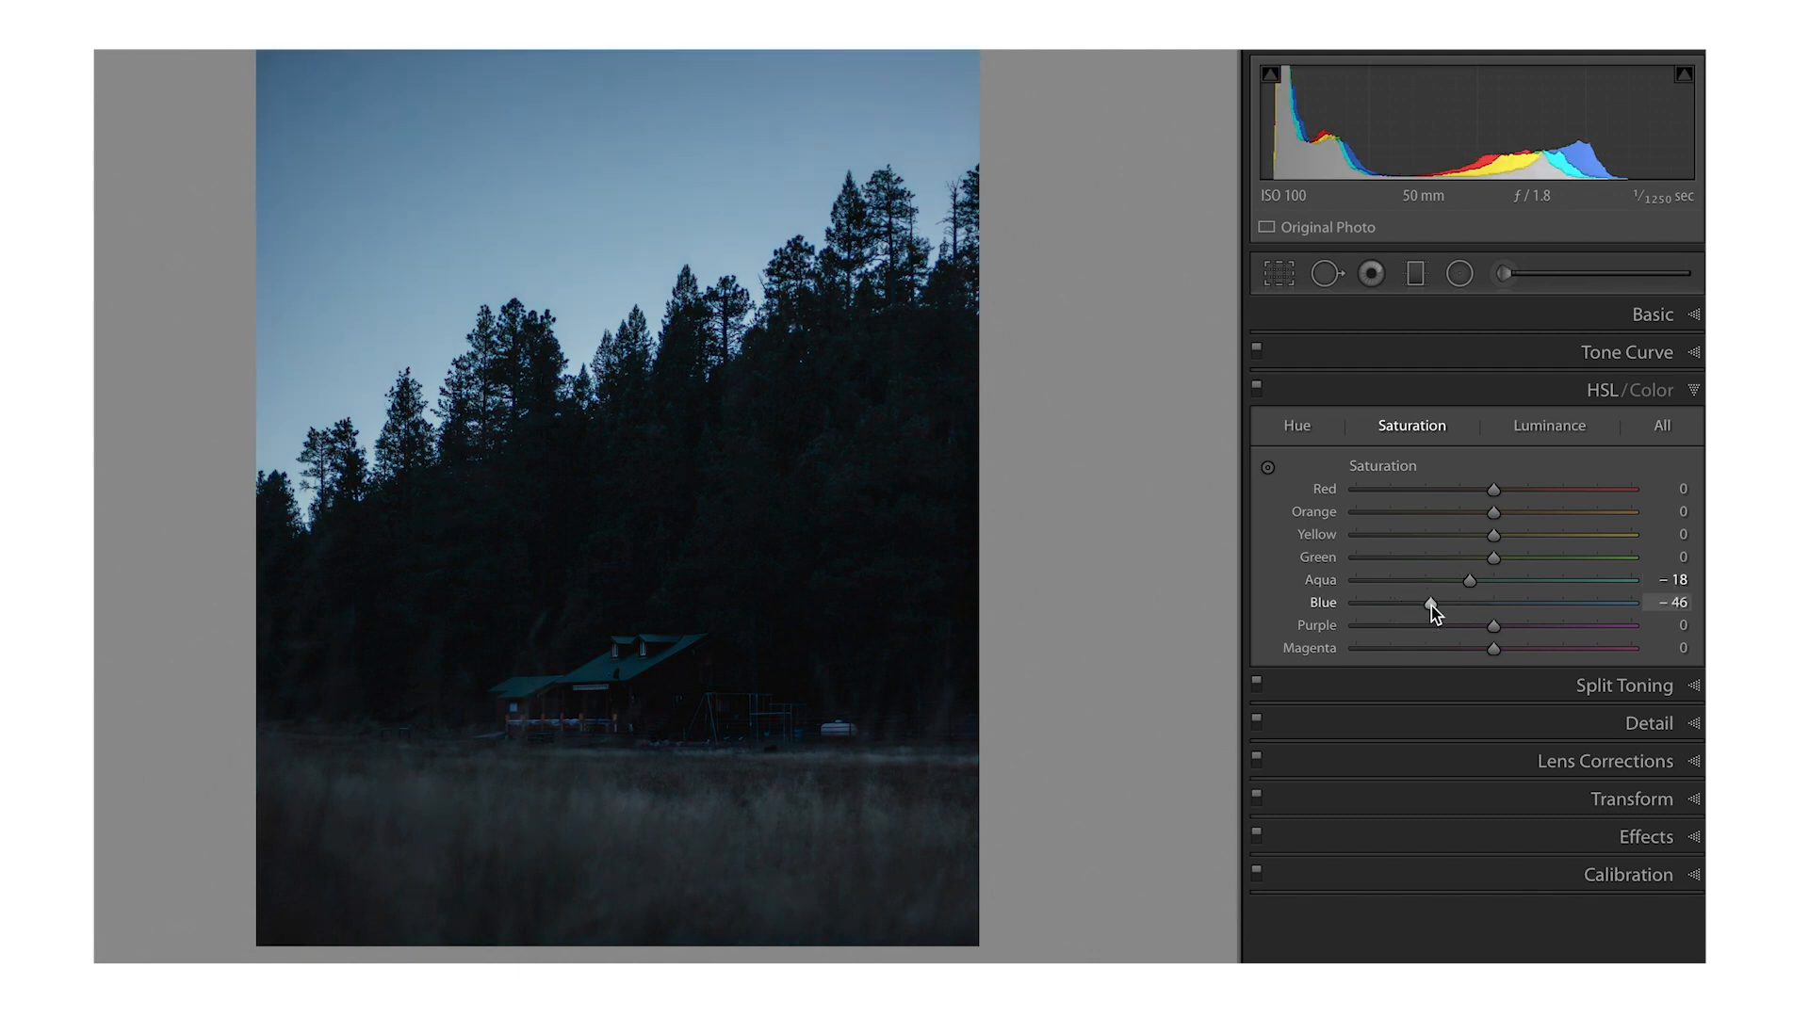
left_click_drag(1432, 607, 1439, 605)
Lower the HSL luminance of Blue to −10.
left_click(1543, 441)
left_click(1470, 603)
left_click_drag(1469, 603, 1480, 603)
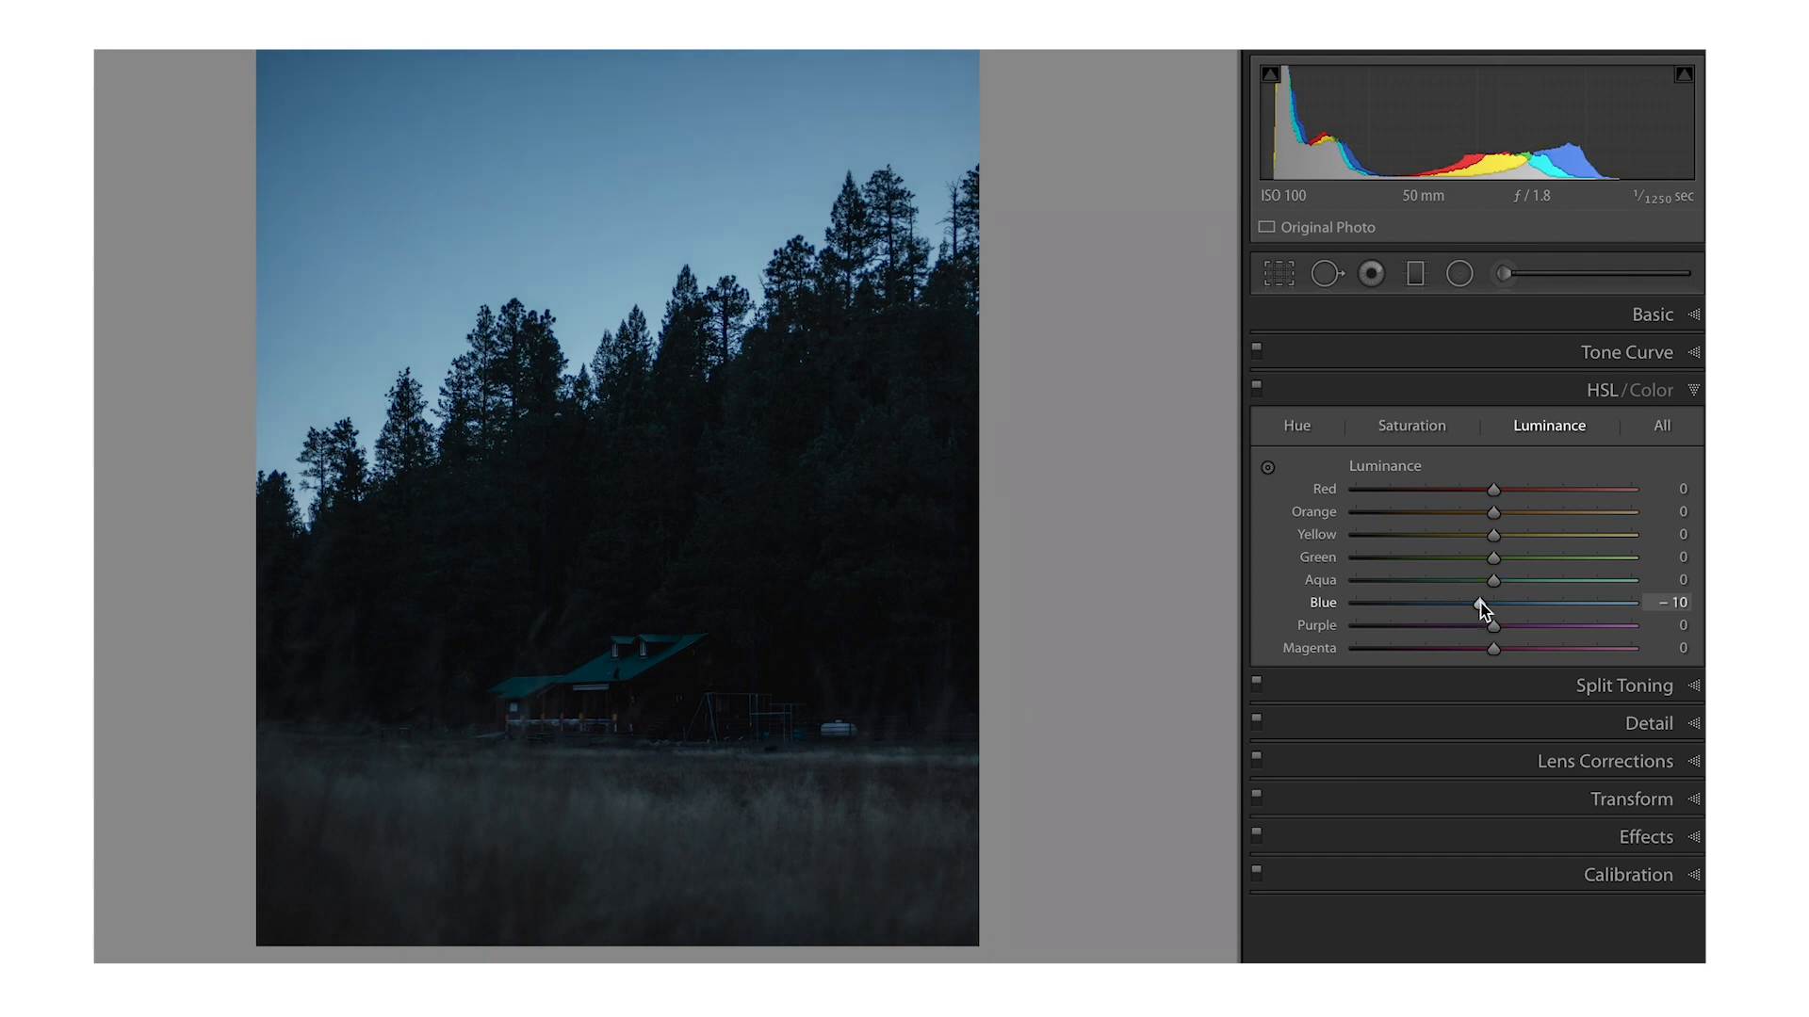
Tint the shadows with split toning, using Hue 212 and Saturation 5.
left_click(1619, 684)
left_click(1677, 613)
left_click(1675, 631)
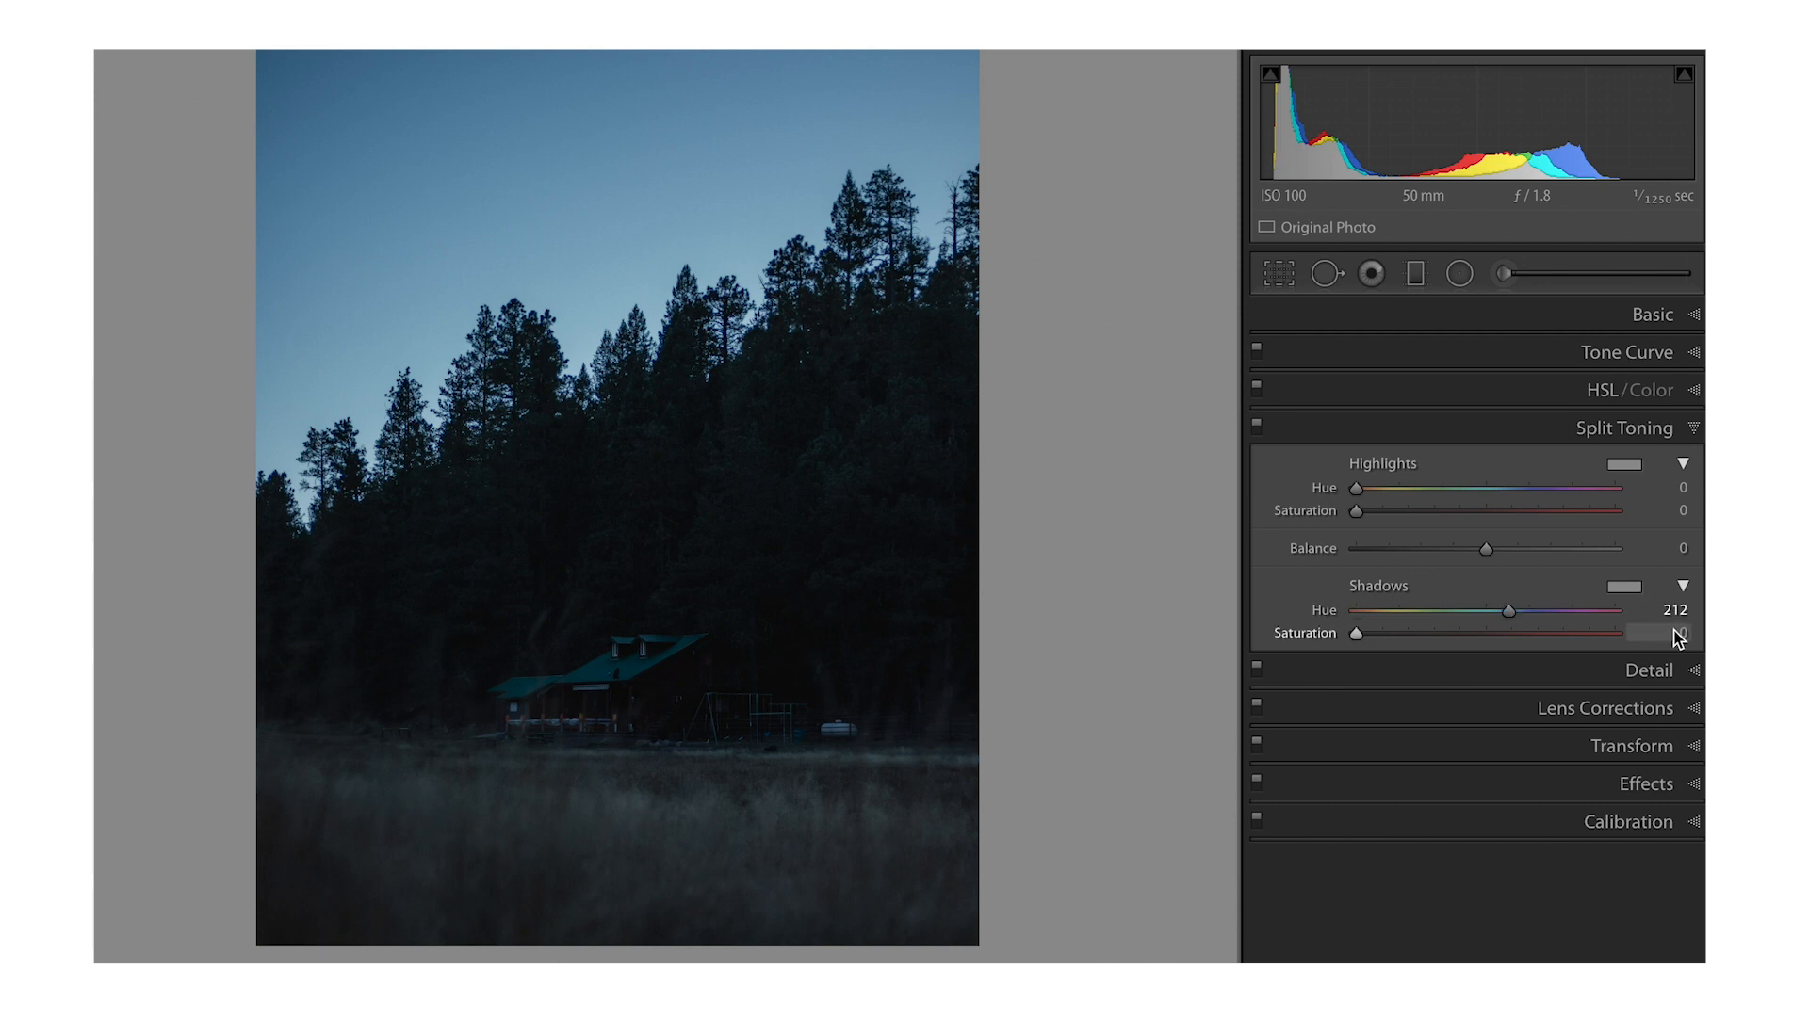
type("5")
key("Return")
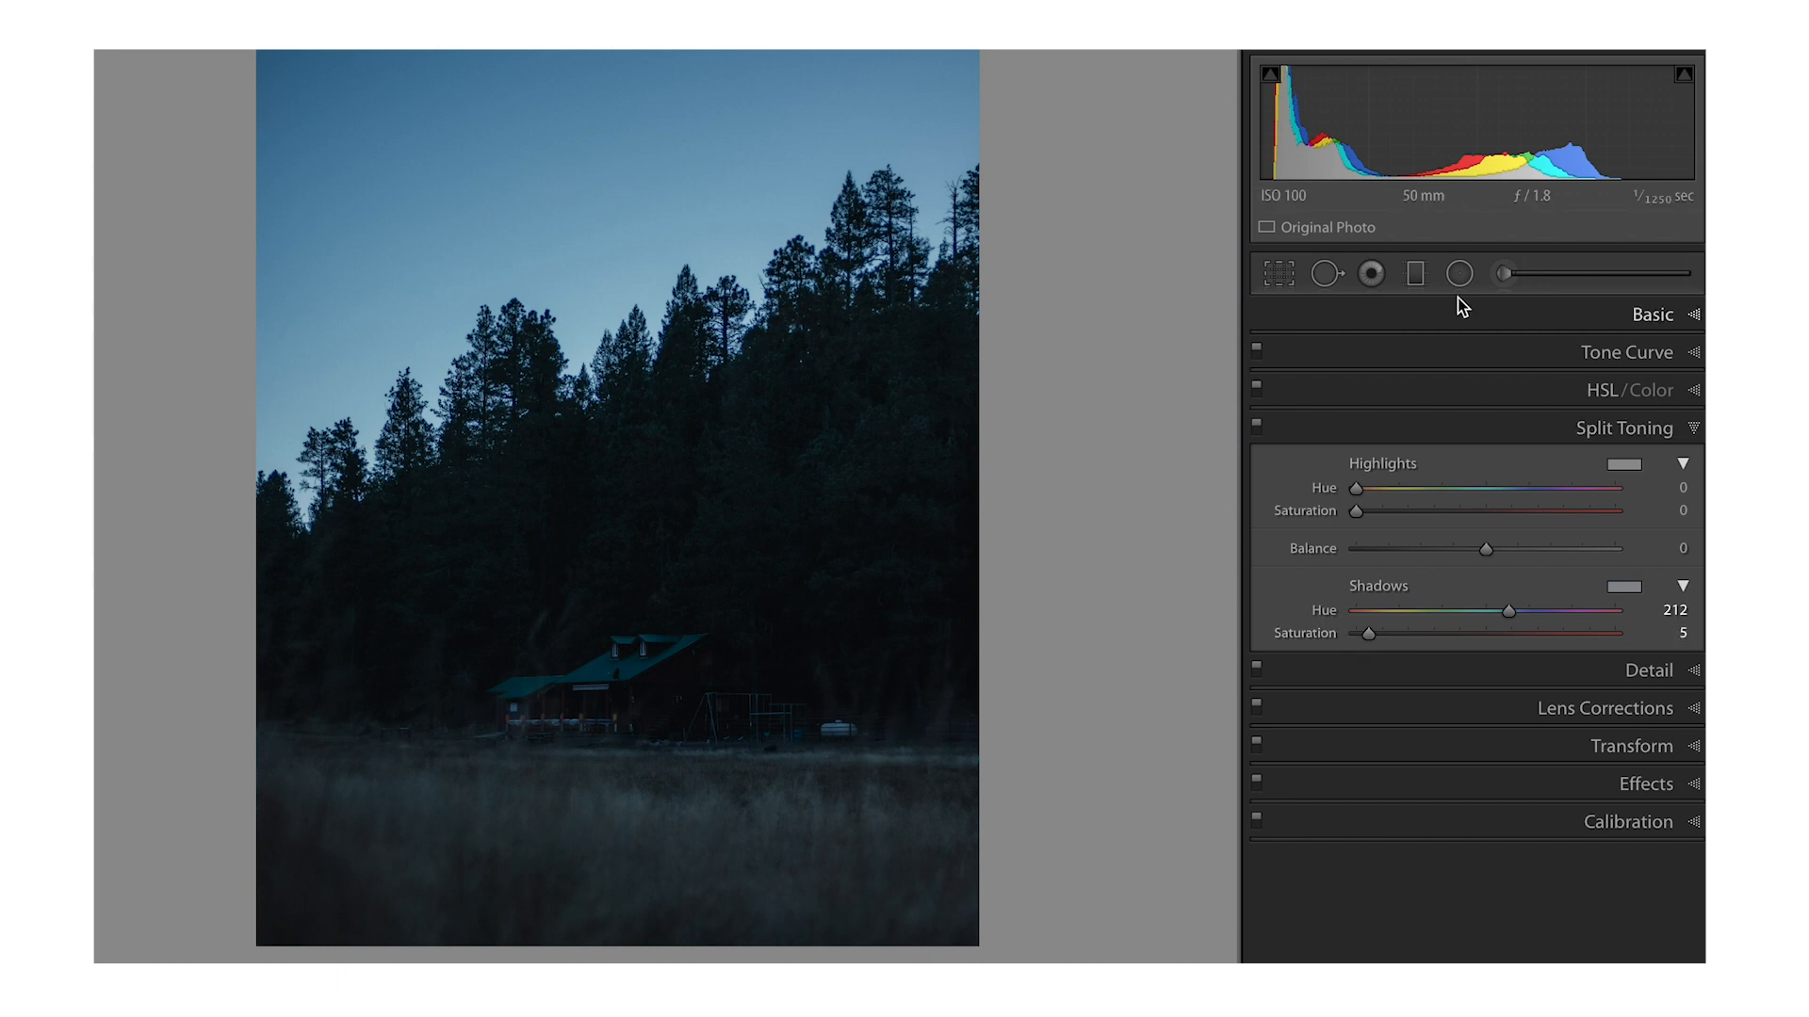
Add a graduated filter rising from the foreground grass towards the cabin and set its Exposure to −1.66.
left_click(1423, 274)
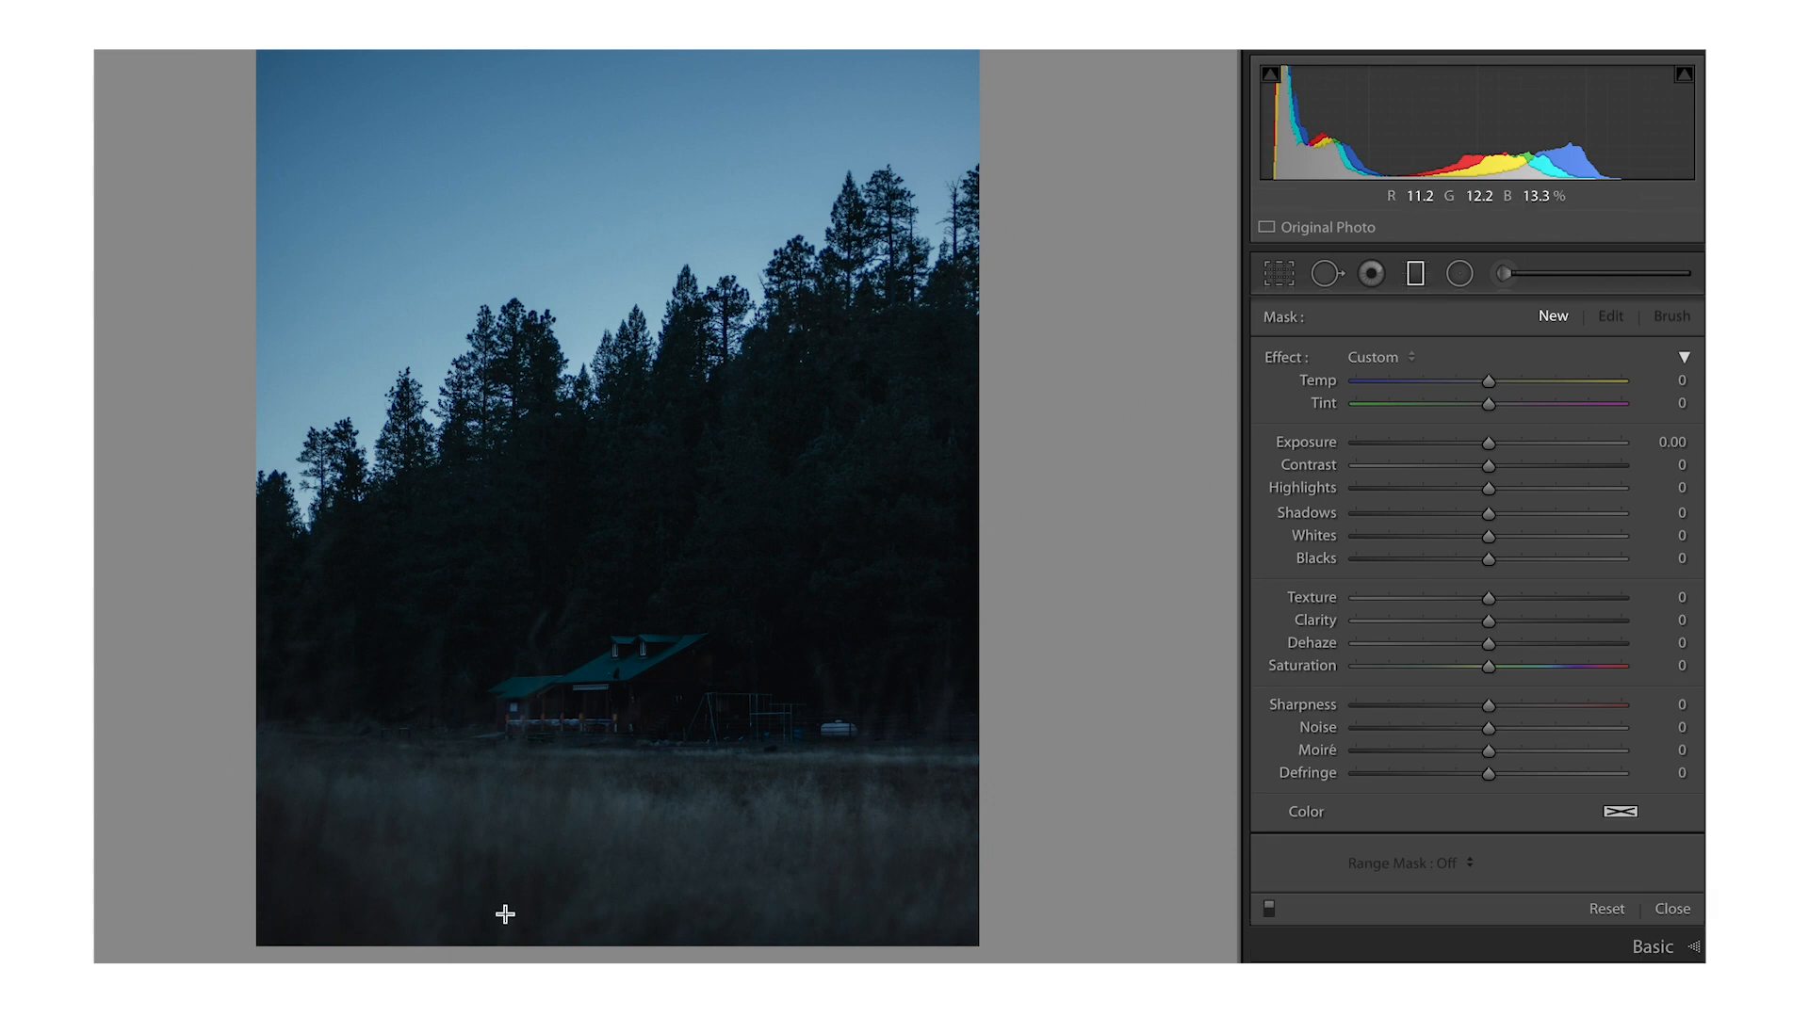
mouse_move(479, 910)
left_mouse_down()
mouse_move(505, 836)
mouse_move(497, 705)
left_mouse_up()
left_click_drag(1489, 443, 1434, 443)
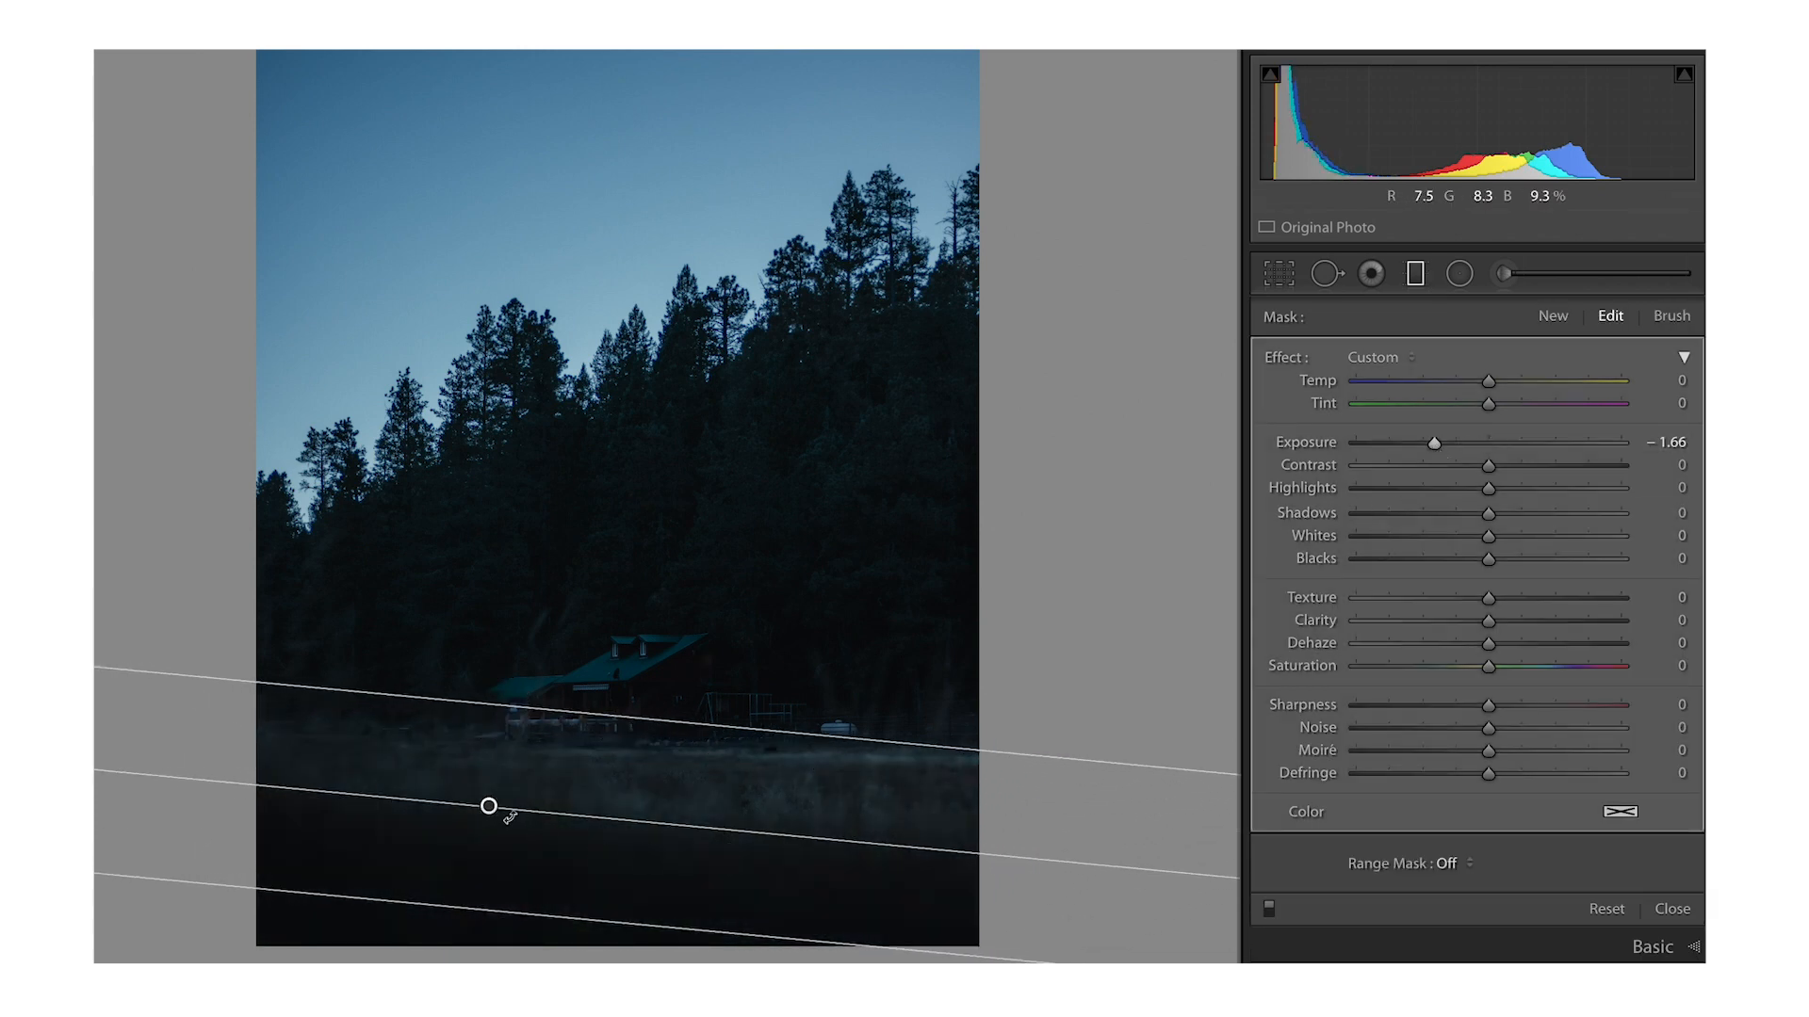
Move the graduated filter lower over the grass and narrow its transition so it stays below the cabin.
left_click_drag(489, 806, 481, 838)
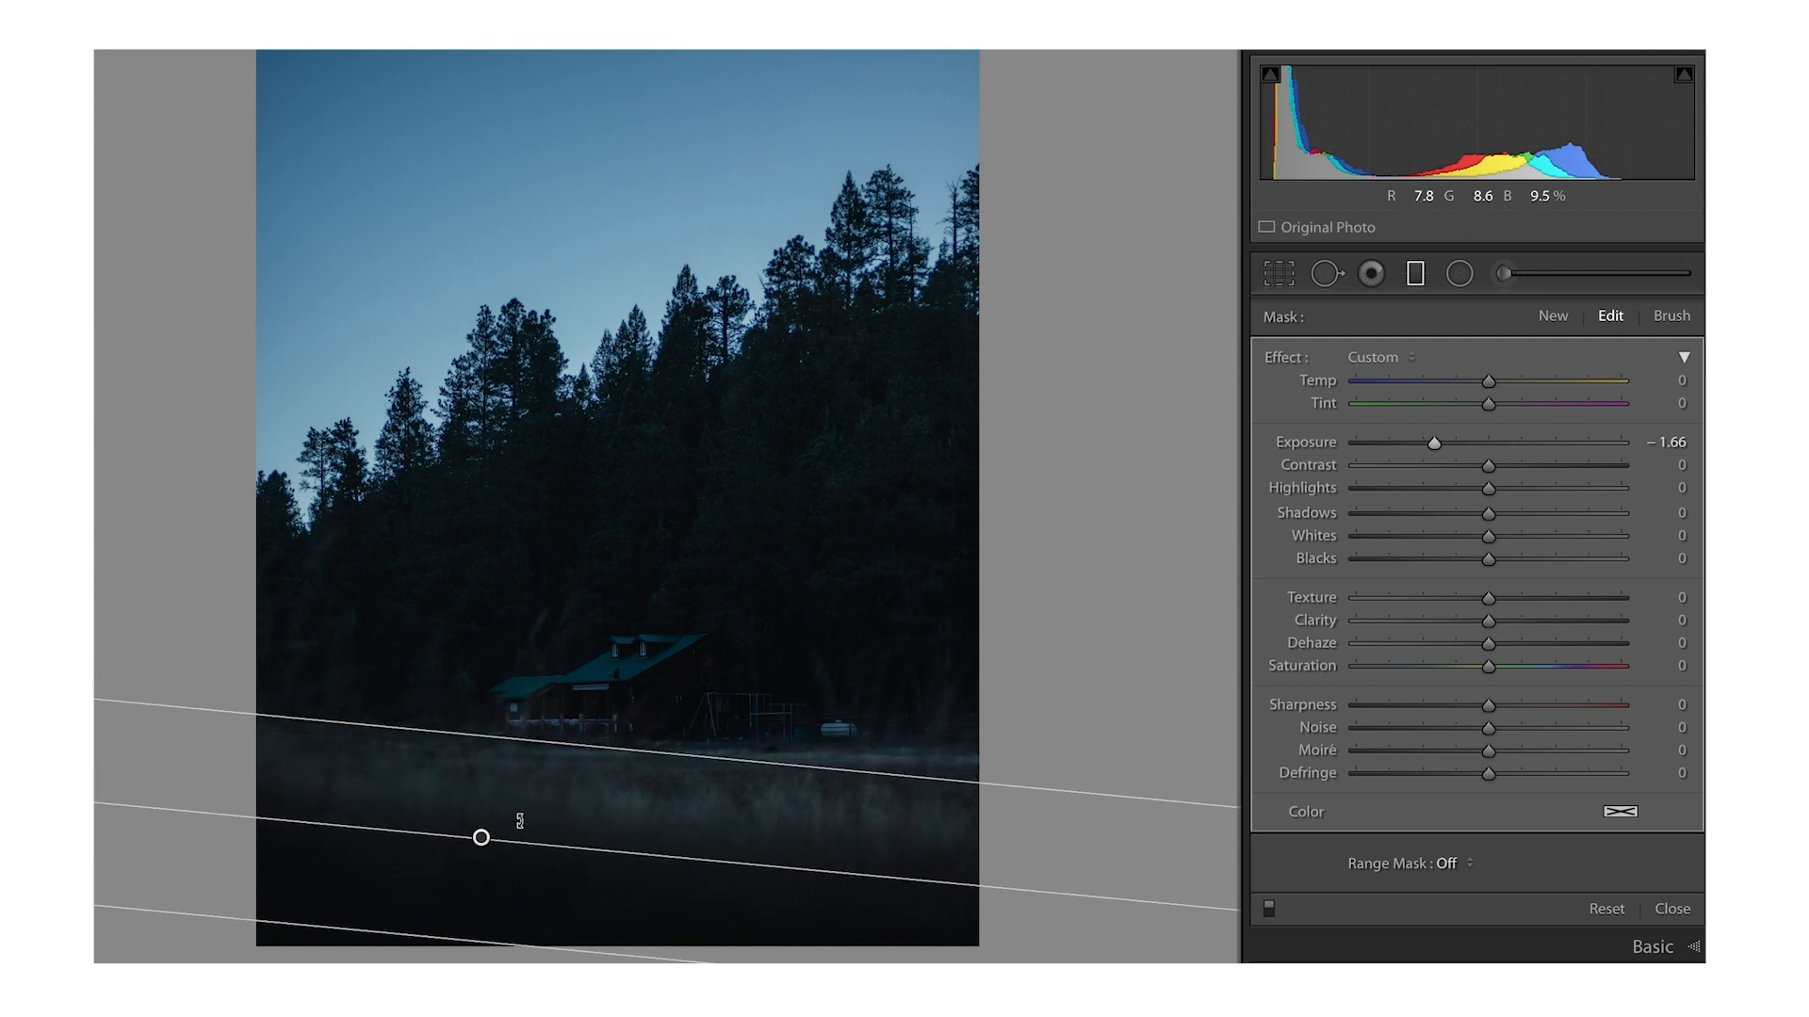
left_click_drag(566, 746, 565, 782)
left_click(481, 856)
left_click_drag(480, 855, 477, 864)
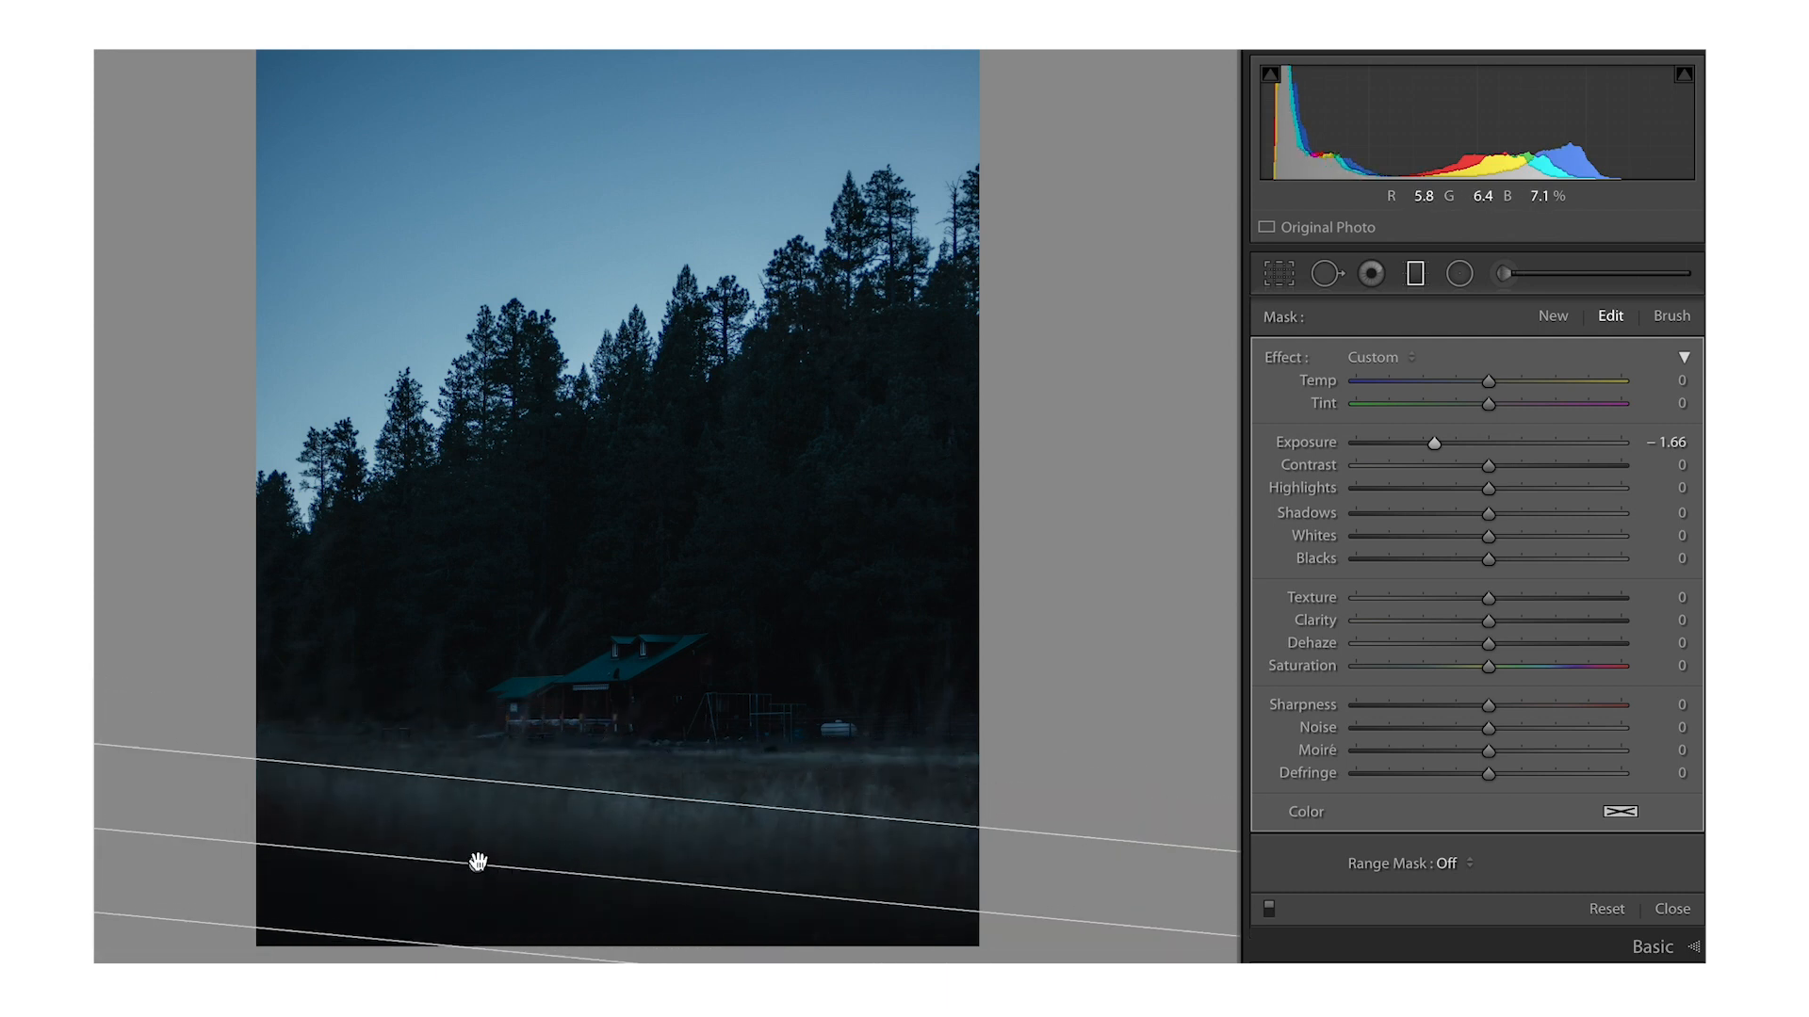
Add a radial filter around the cabin and fine-tune its exposure.
left_click(1459, 273)
left_click_drag(603, 711, 870, 802)
left_click(1329, 881)
left_click_drag(1498, 450, 1498, 443)
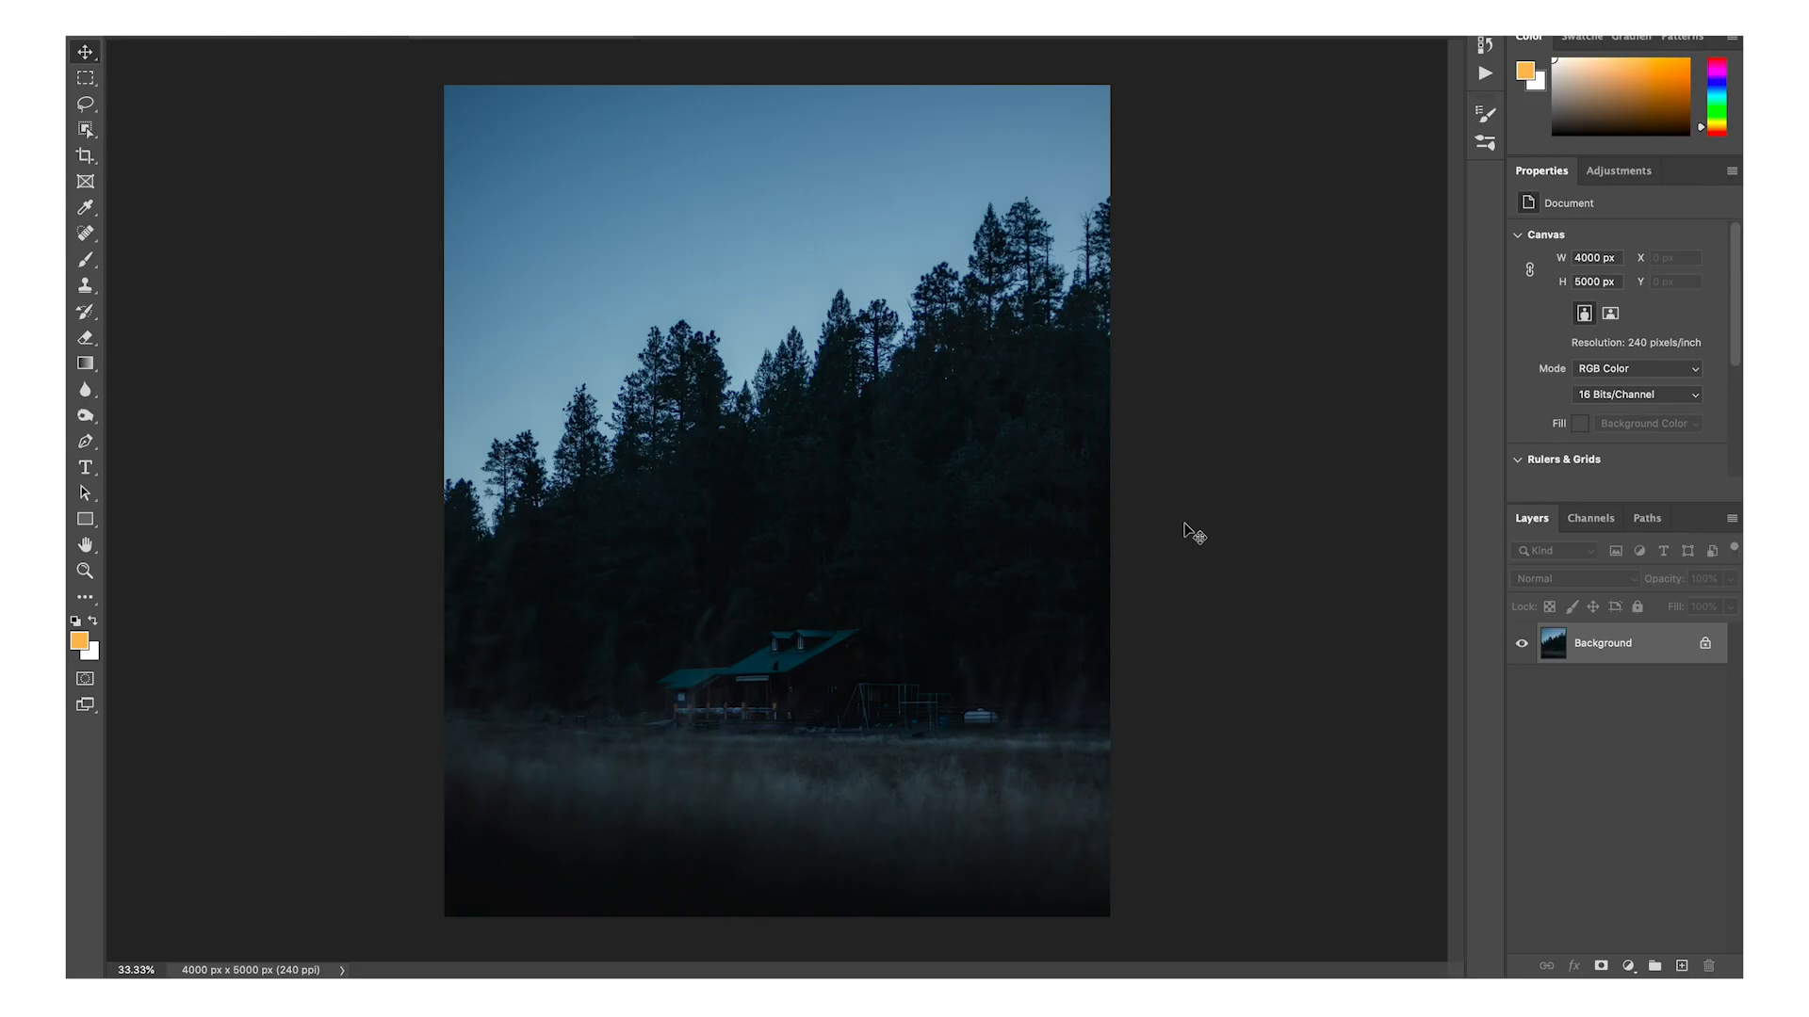
Switch to Photoshop, unlock the photo's Background layer and rename it "Base Image".
left_click(1705, 645)
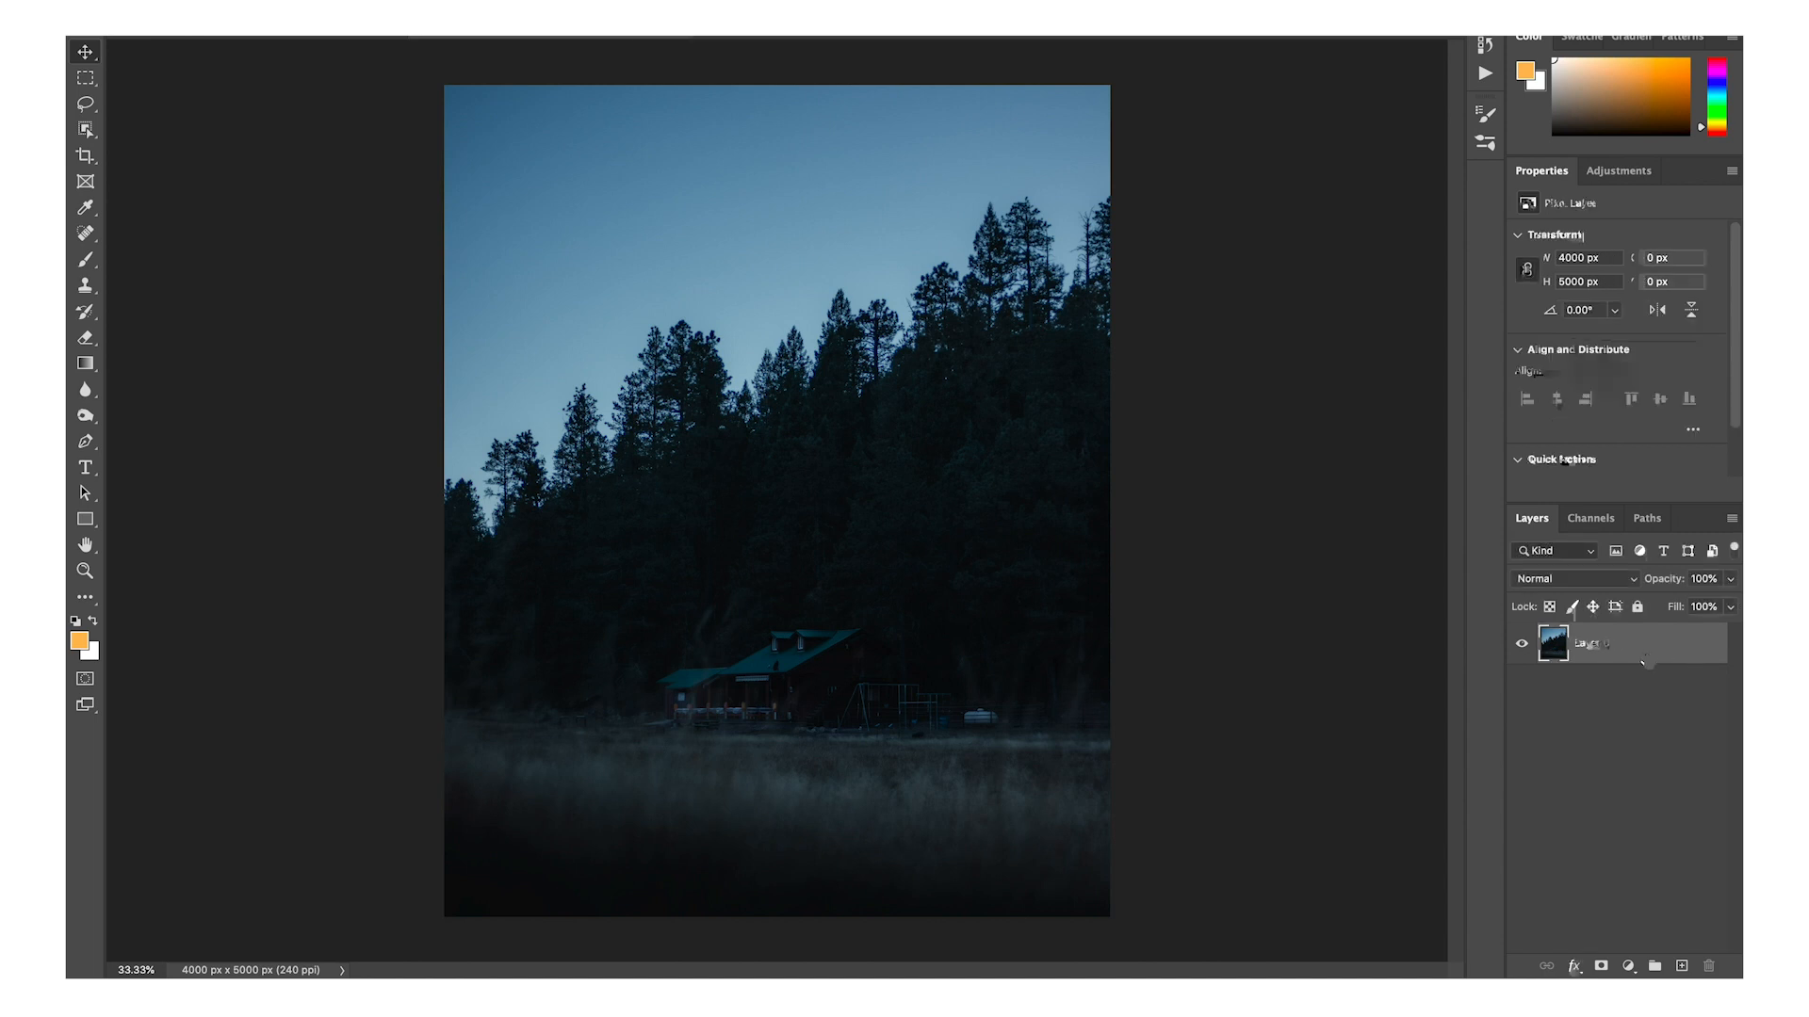
type("Basz")
key("BackSpace")
type("e Image")
key("Return")
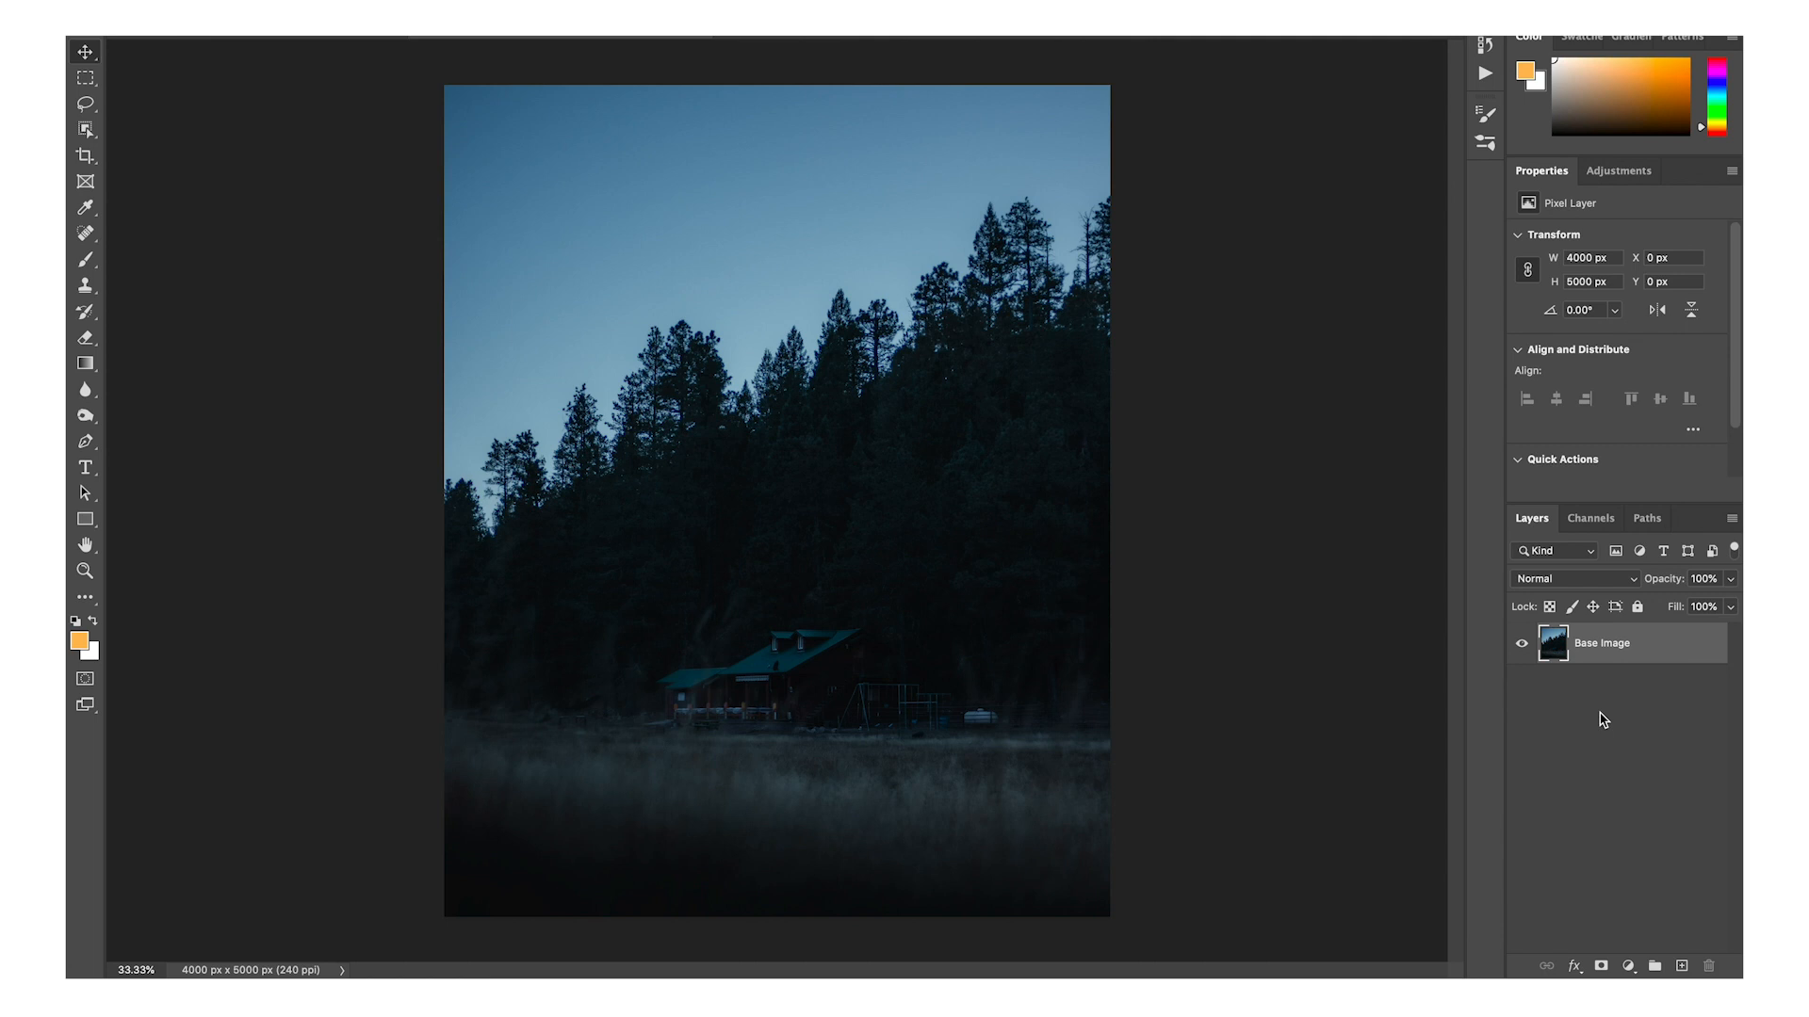
Duplicate the Base Image layer and name the copy "Removal".
key("ctrl+j")
double_click(1604, 645)
type("Removal")
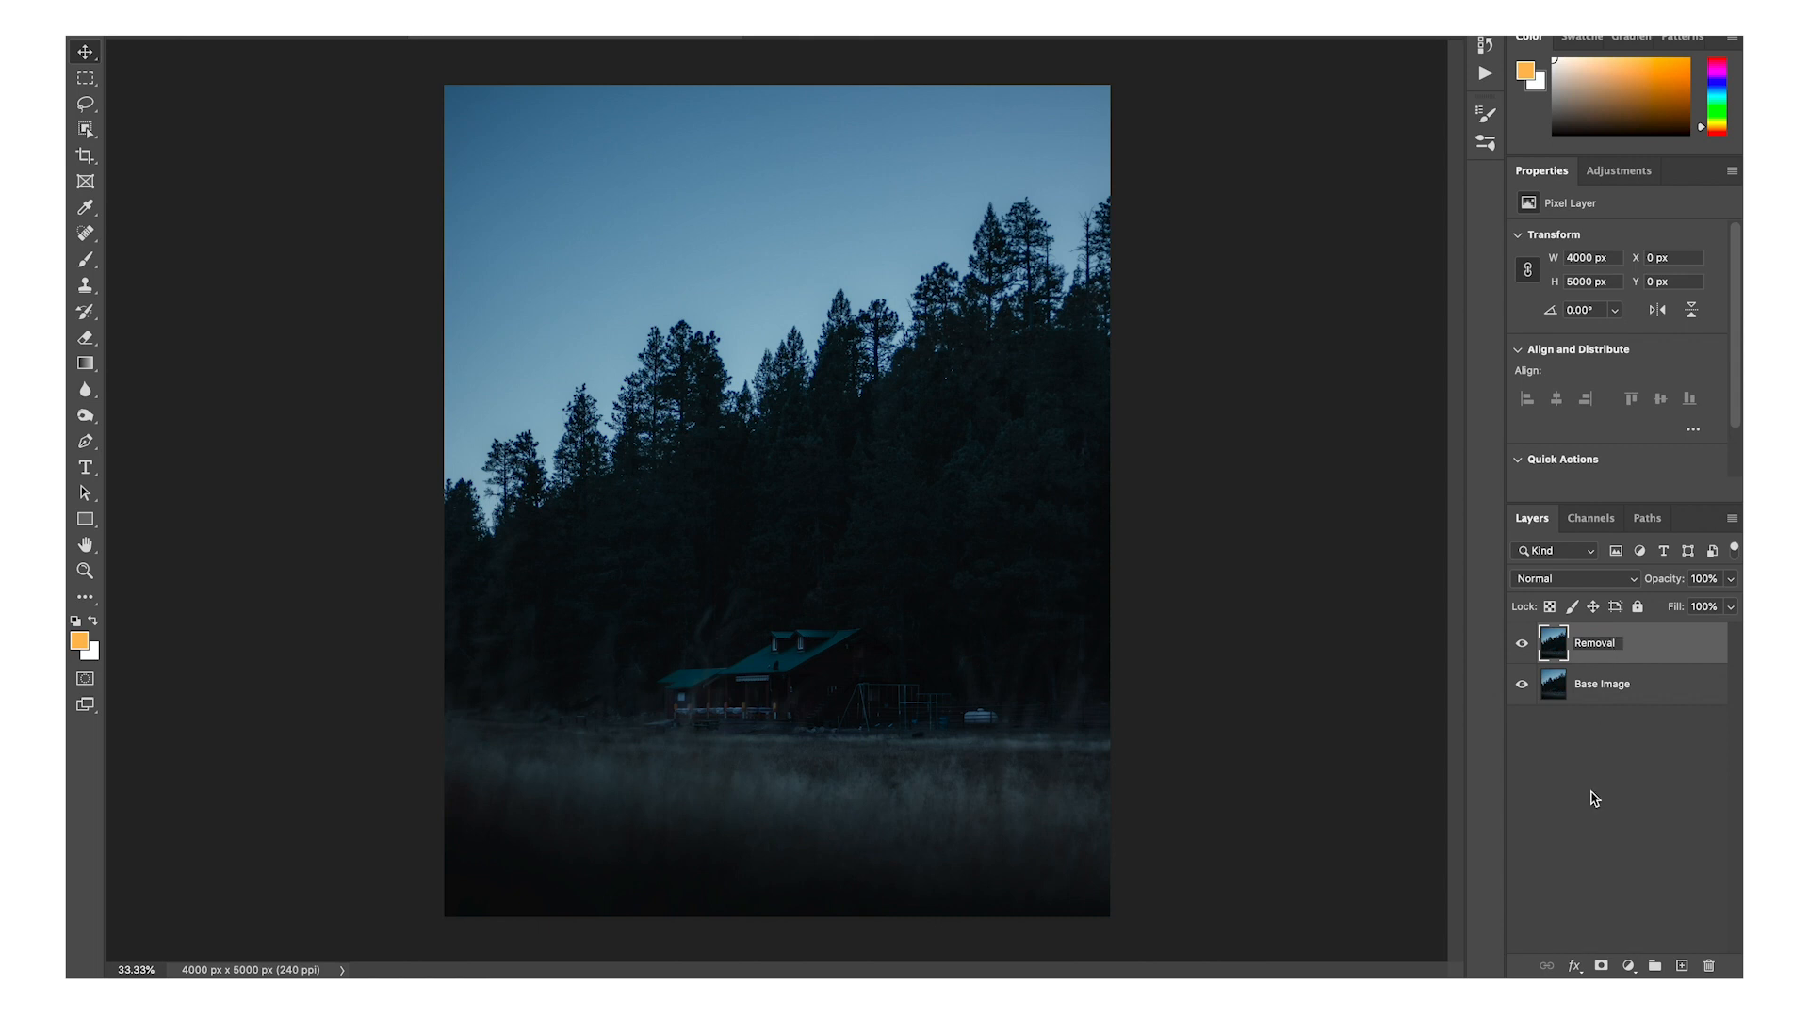
key("Return")
Remove the blurry stalks in front of the dark trees around the cabin roof with the Spot Healing Brush.
key("super+plus")
key("super+plus")
key("space")
left_click_drag(928, 599, 1059, 206)
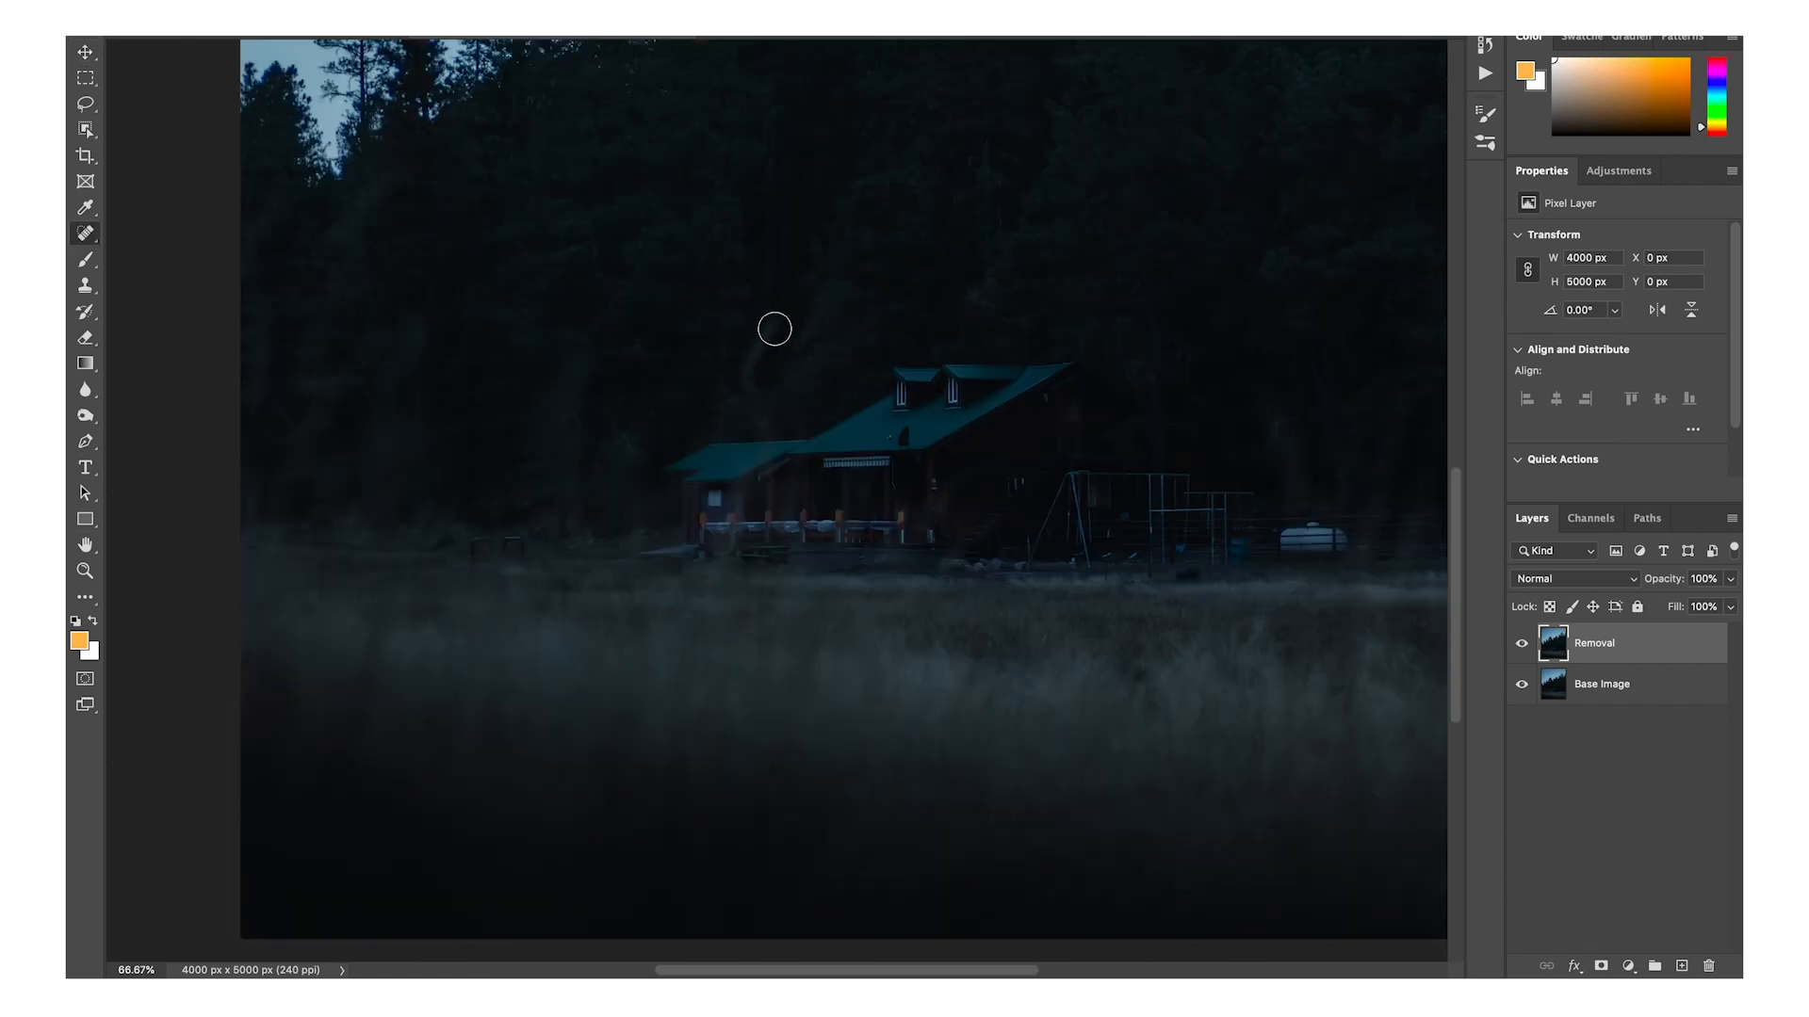
left_click_drag(775, 315, 760, 394)
left_click(795, 348)
left_click(851, 339)
left_click(627, 428)
Heal away the small structure at the meadow's edge and the pale streaks across the trees left of the cabin.
left_click_drag(530, 556, 464, 553)
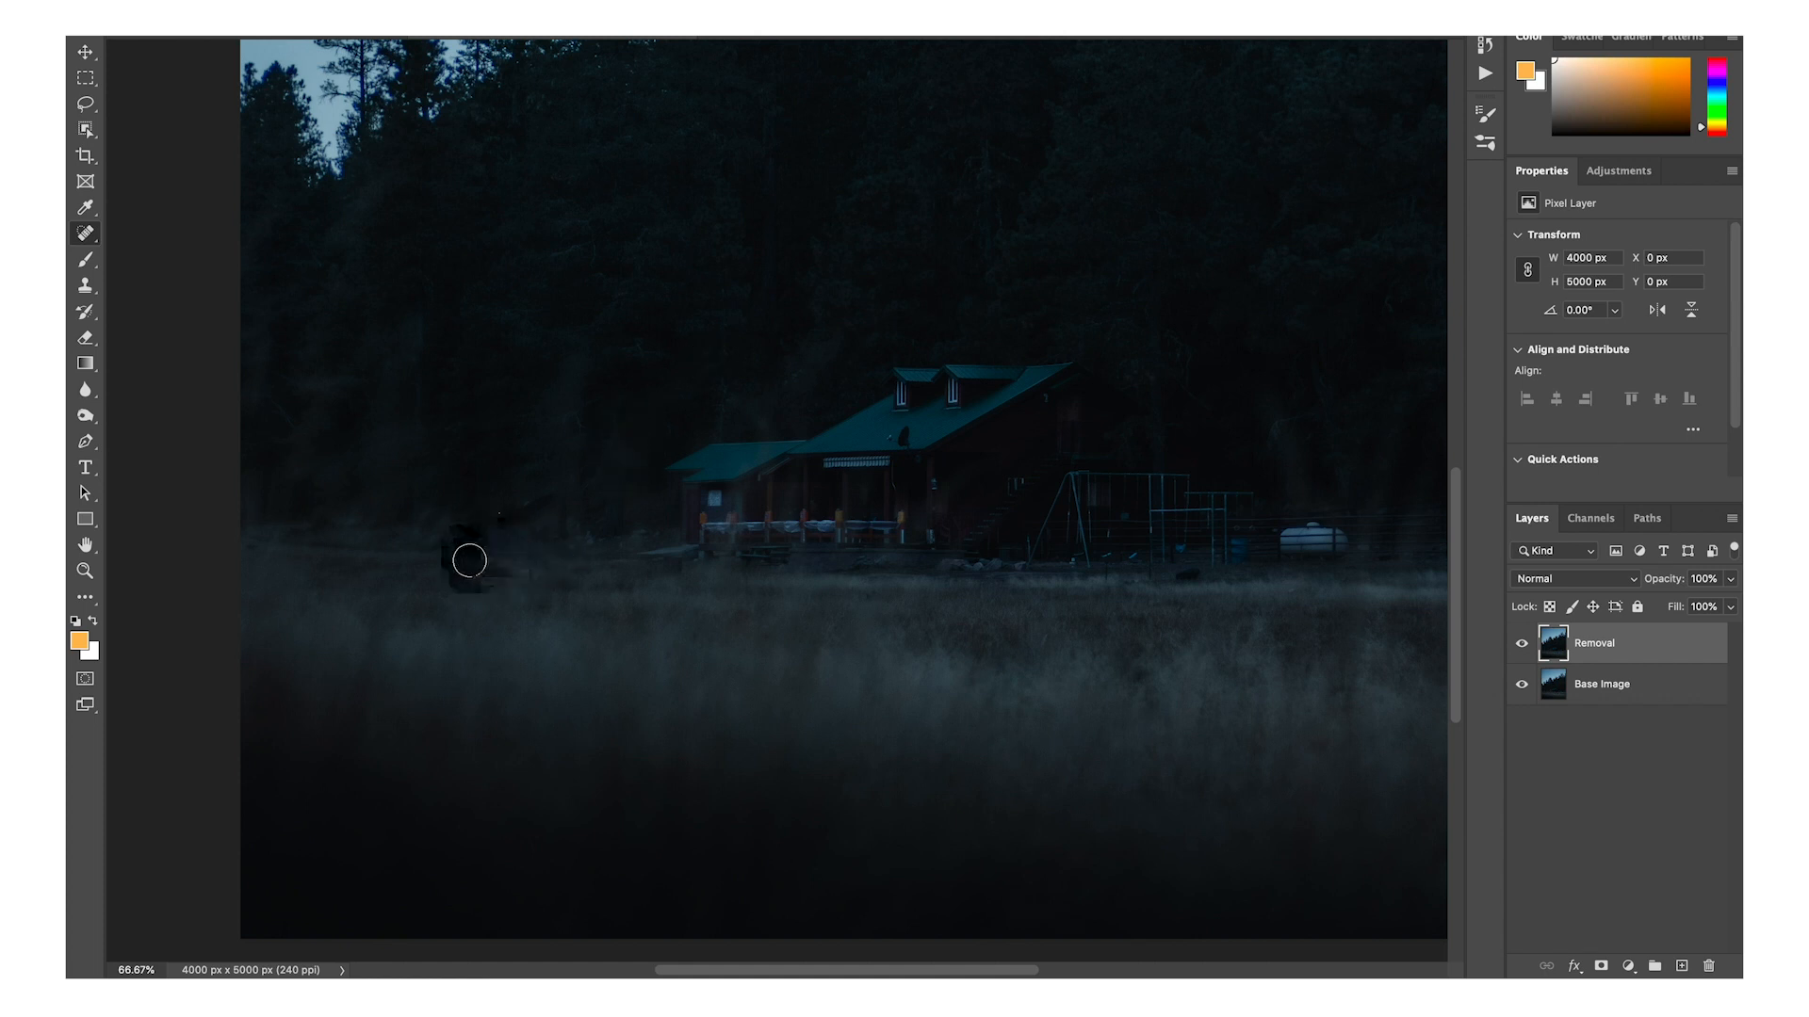
left_click_drag(422, 332, 391, 393)
mouse_move(380, 178)
left_mouse_down()
mouse_move(326, 237)
mouse_move(272, 202)
mouse_move(249, 245)
left_mouse_up()
left_click_drag(578, 475, 578, 530)
Heal out the white tank, the fence and the remaining streaks along the tree line right of the swing set.
scroll(1112, 424, "right", 5)
left_click_drag(1020, 496, 1020, 543)
mouse_move(901, 569)
left_mouse_down()
mouse_move(848, 584)
mouse_move(1144, 549)
left_mouse_up()
key("]")
key("]")
key("]")
key("]")
key("]")
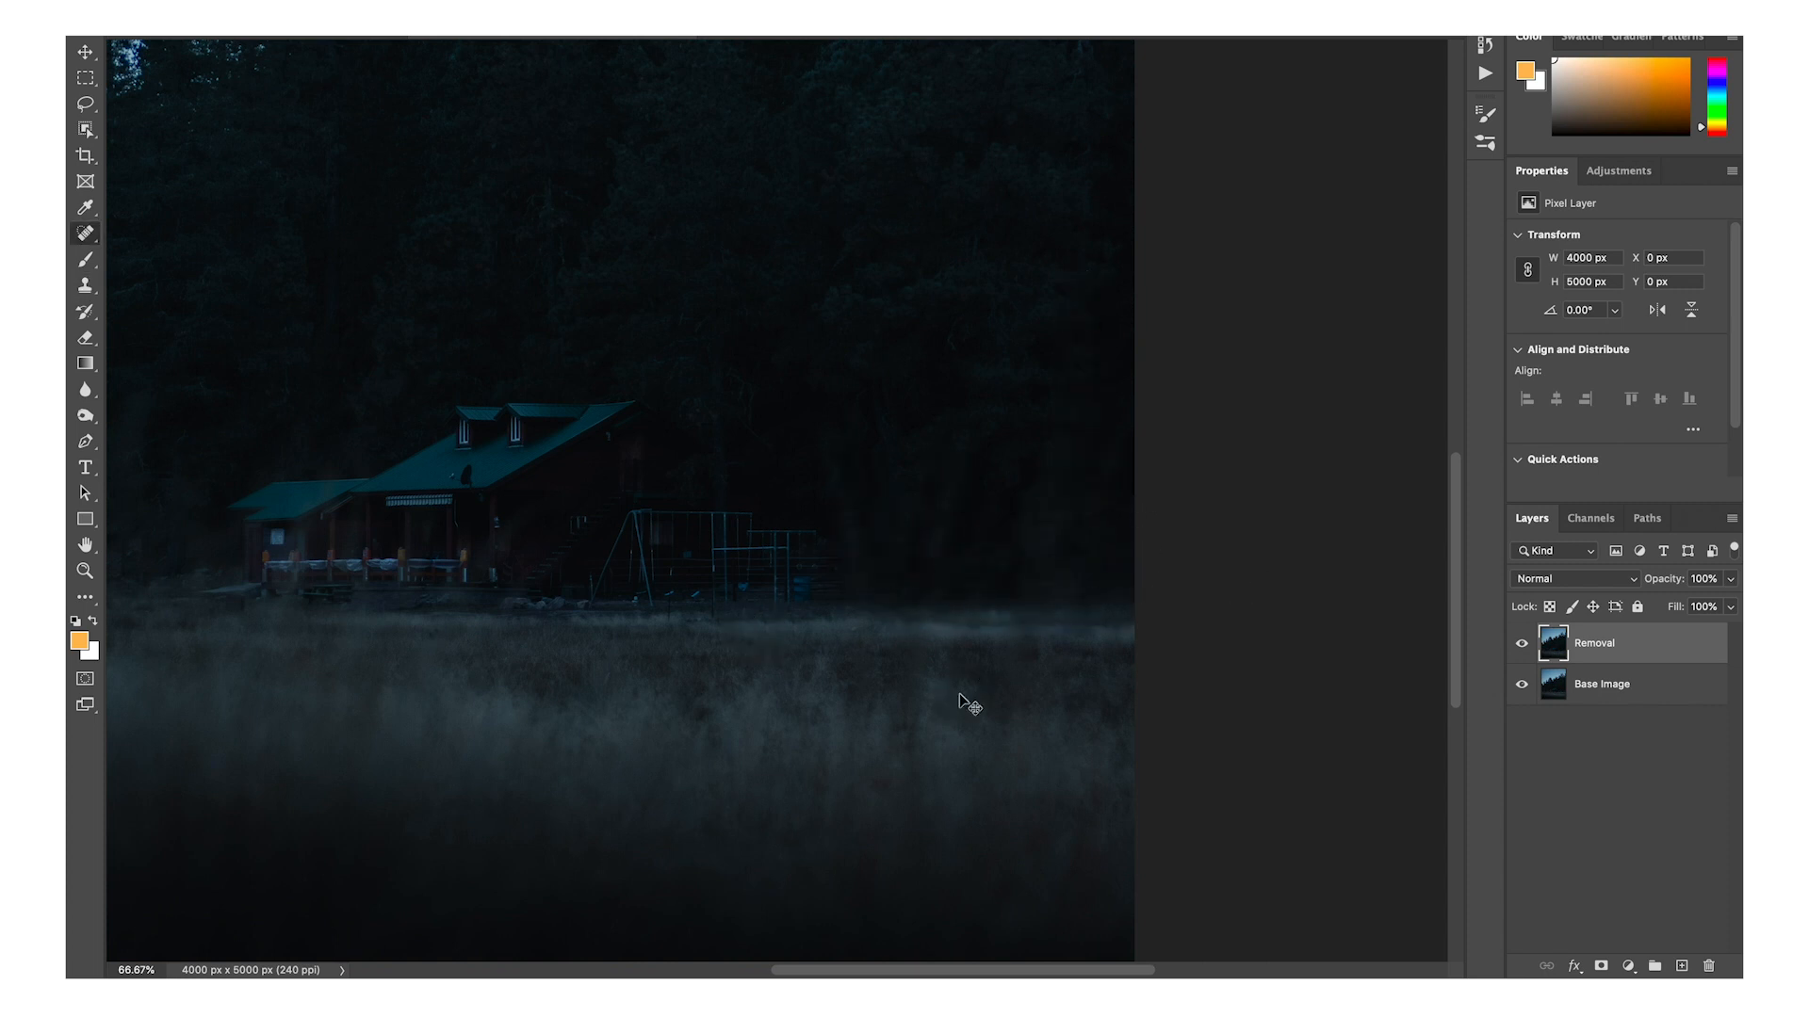
scroll(961, 702, "down", 5)
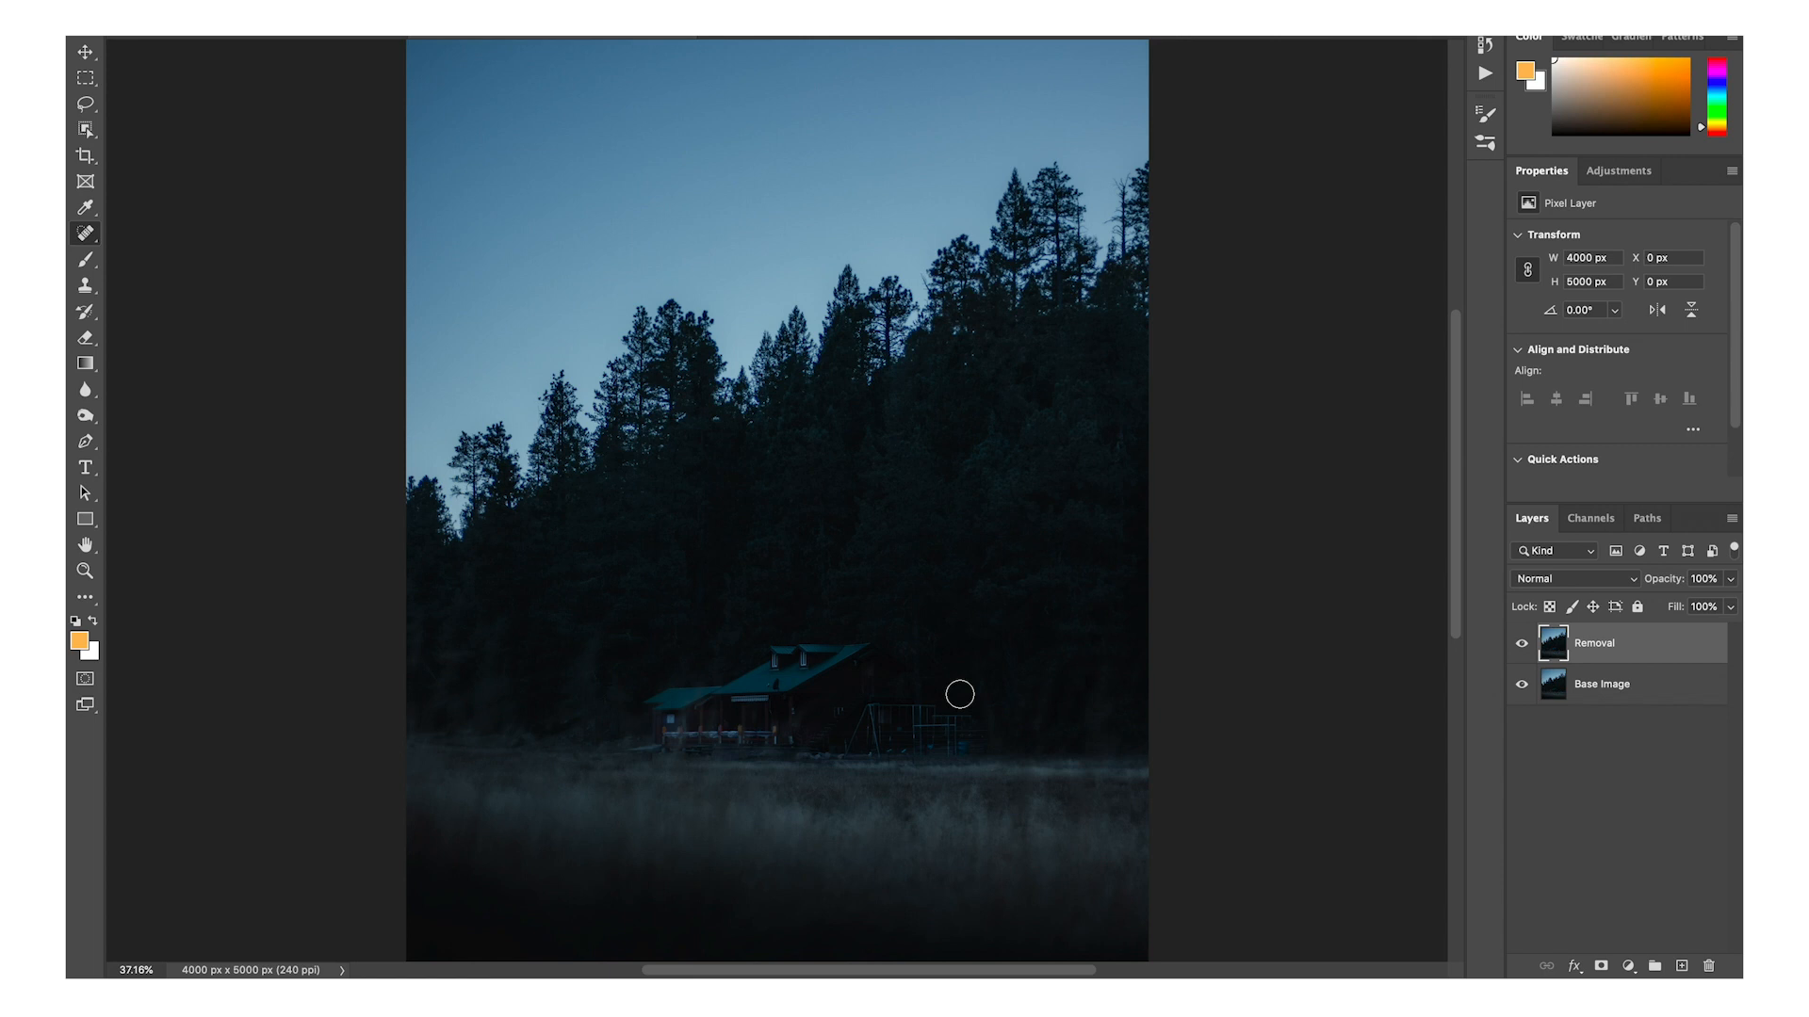
Duplicate the Removal layer and name the copy "Lights".
key("ctrl+j")
double_click(1613, 644)
type("Lights")
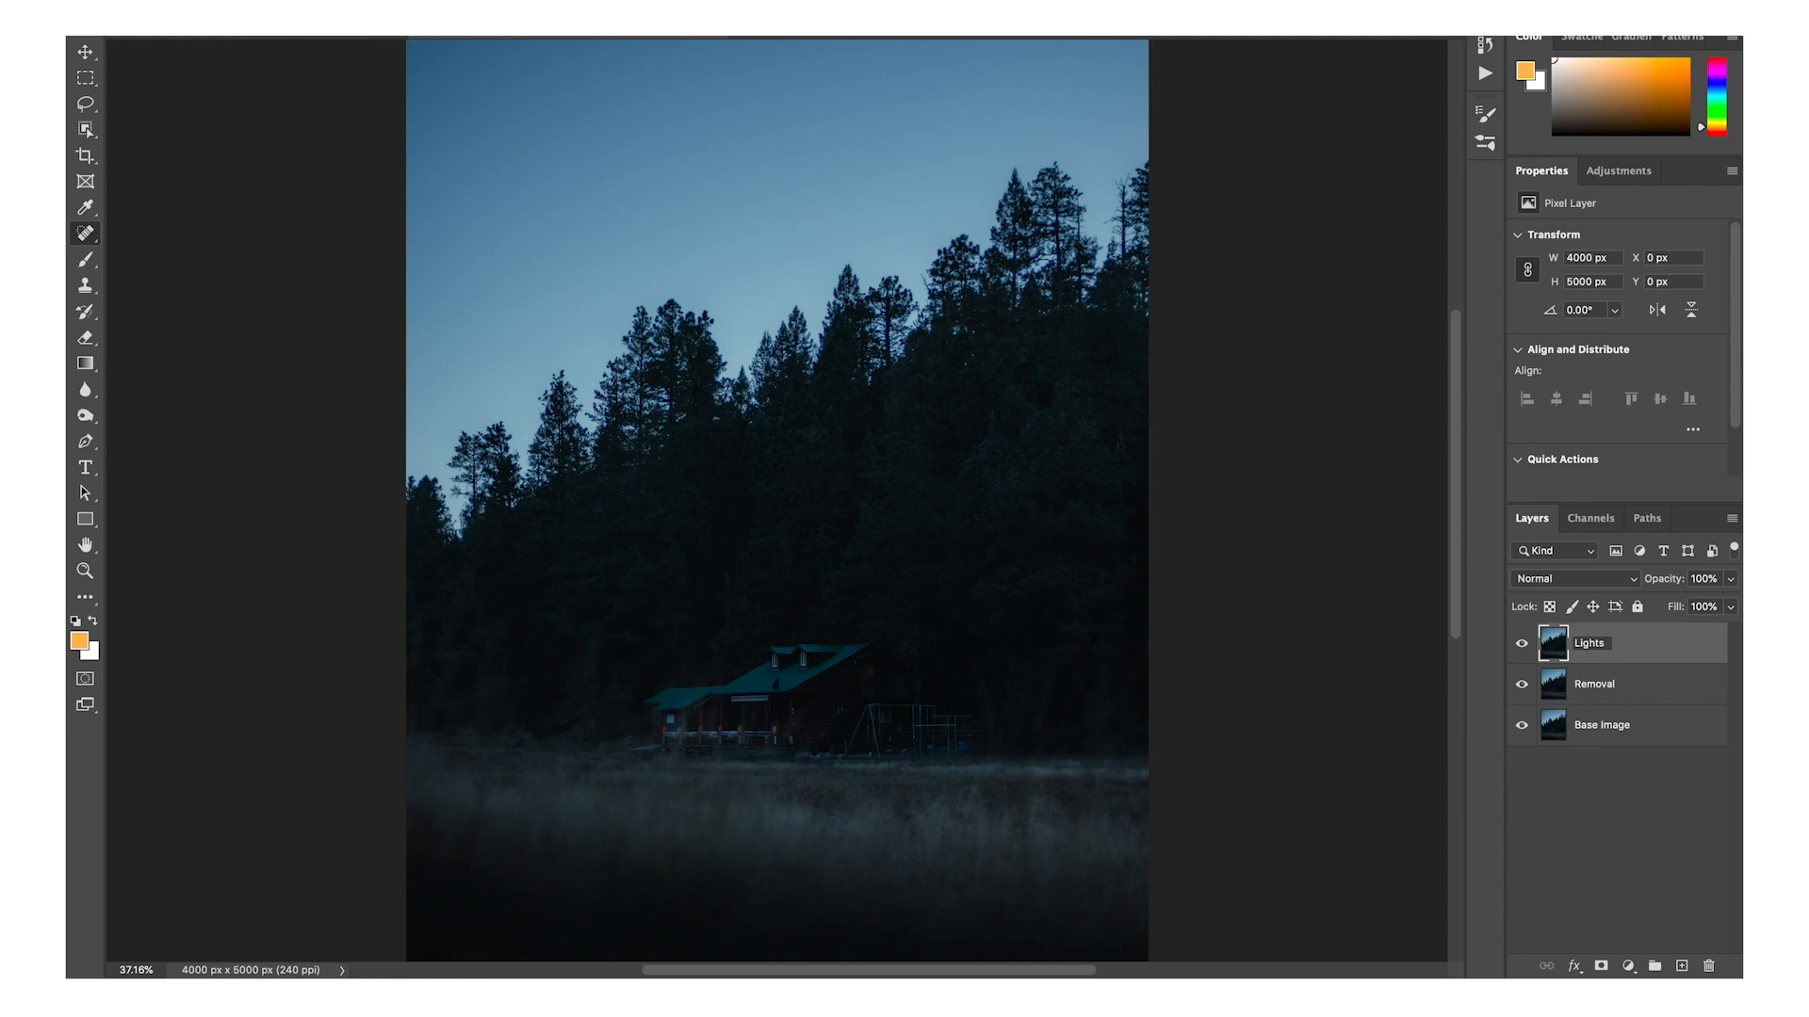
key("Return")
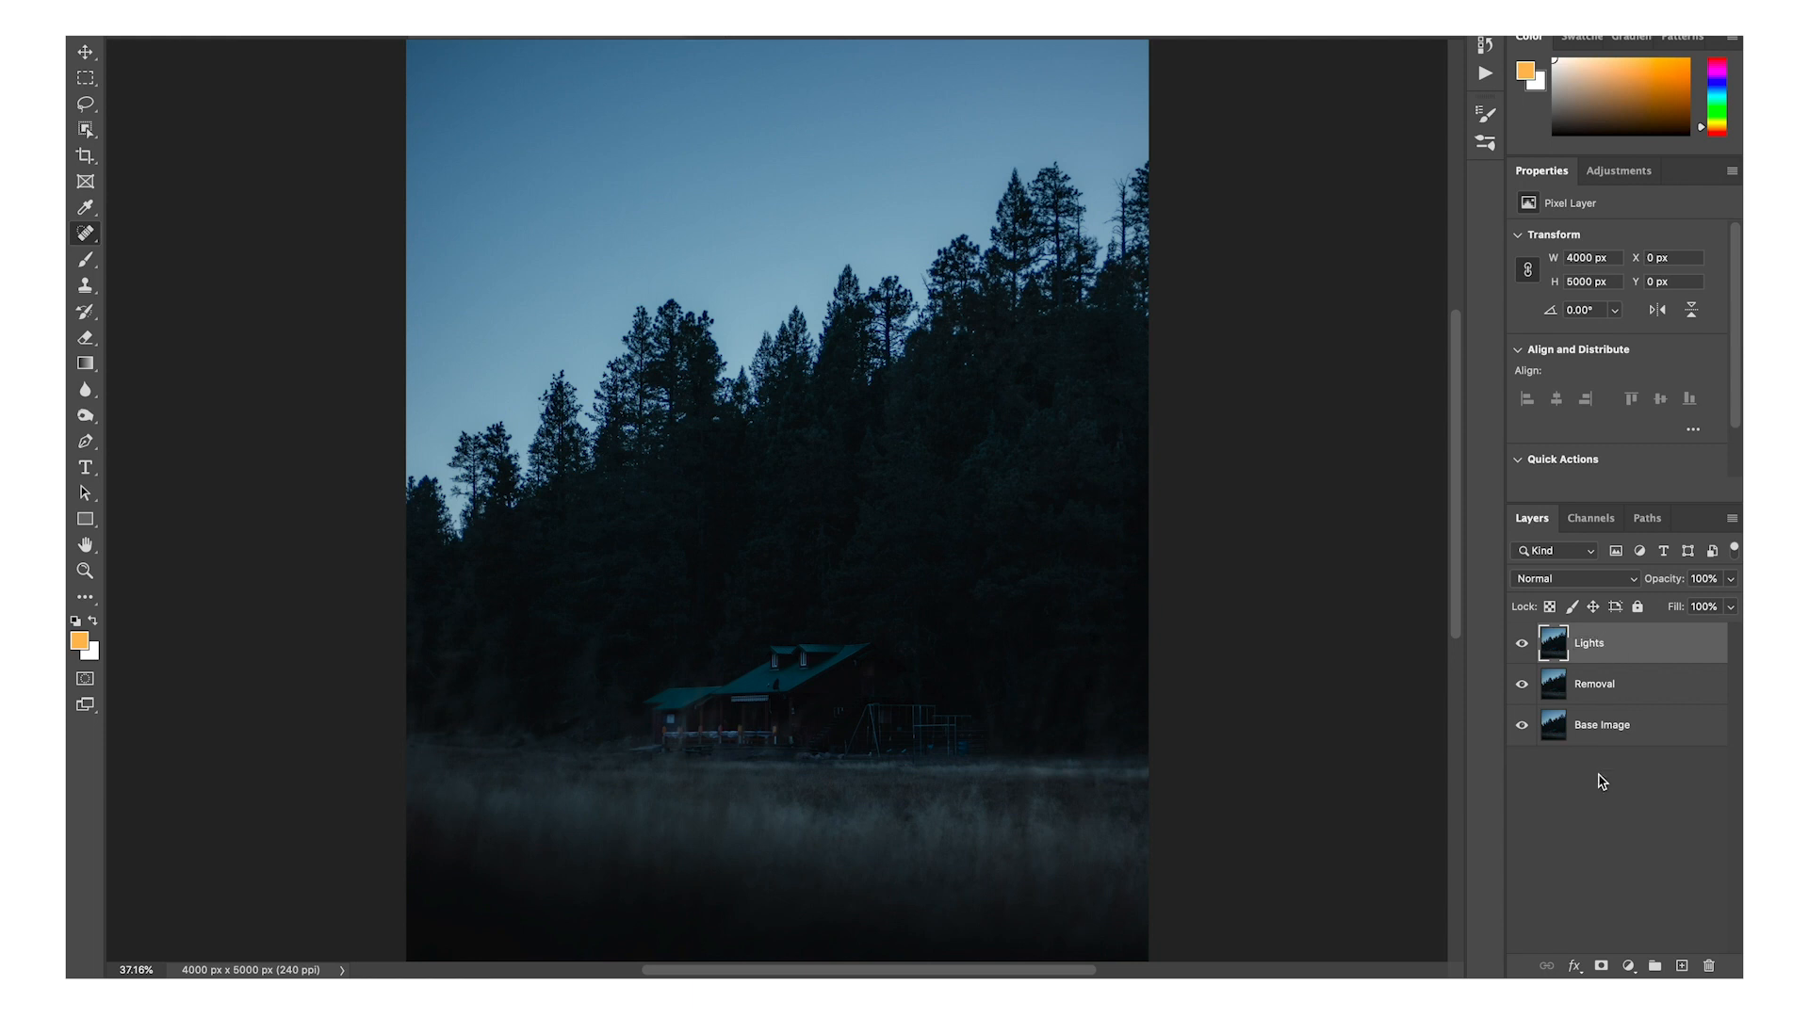
Add a brightening Curves adjustment with a point at Input 107, Output 185, and clip it to the Lights layer.
left_click(1599, 173)
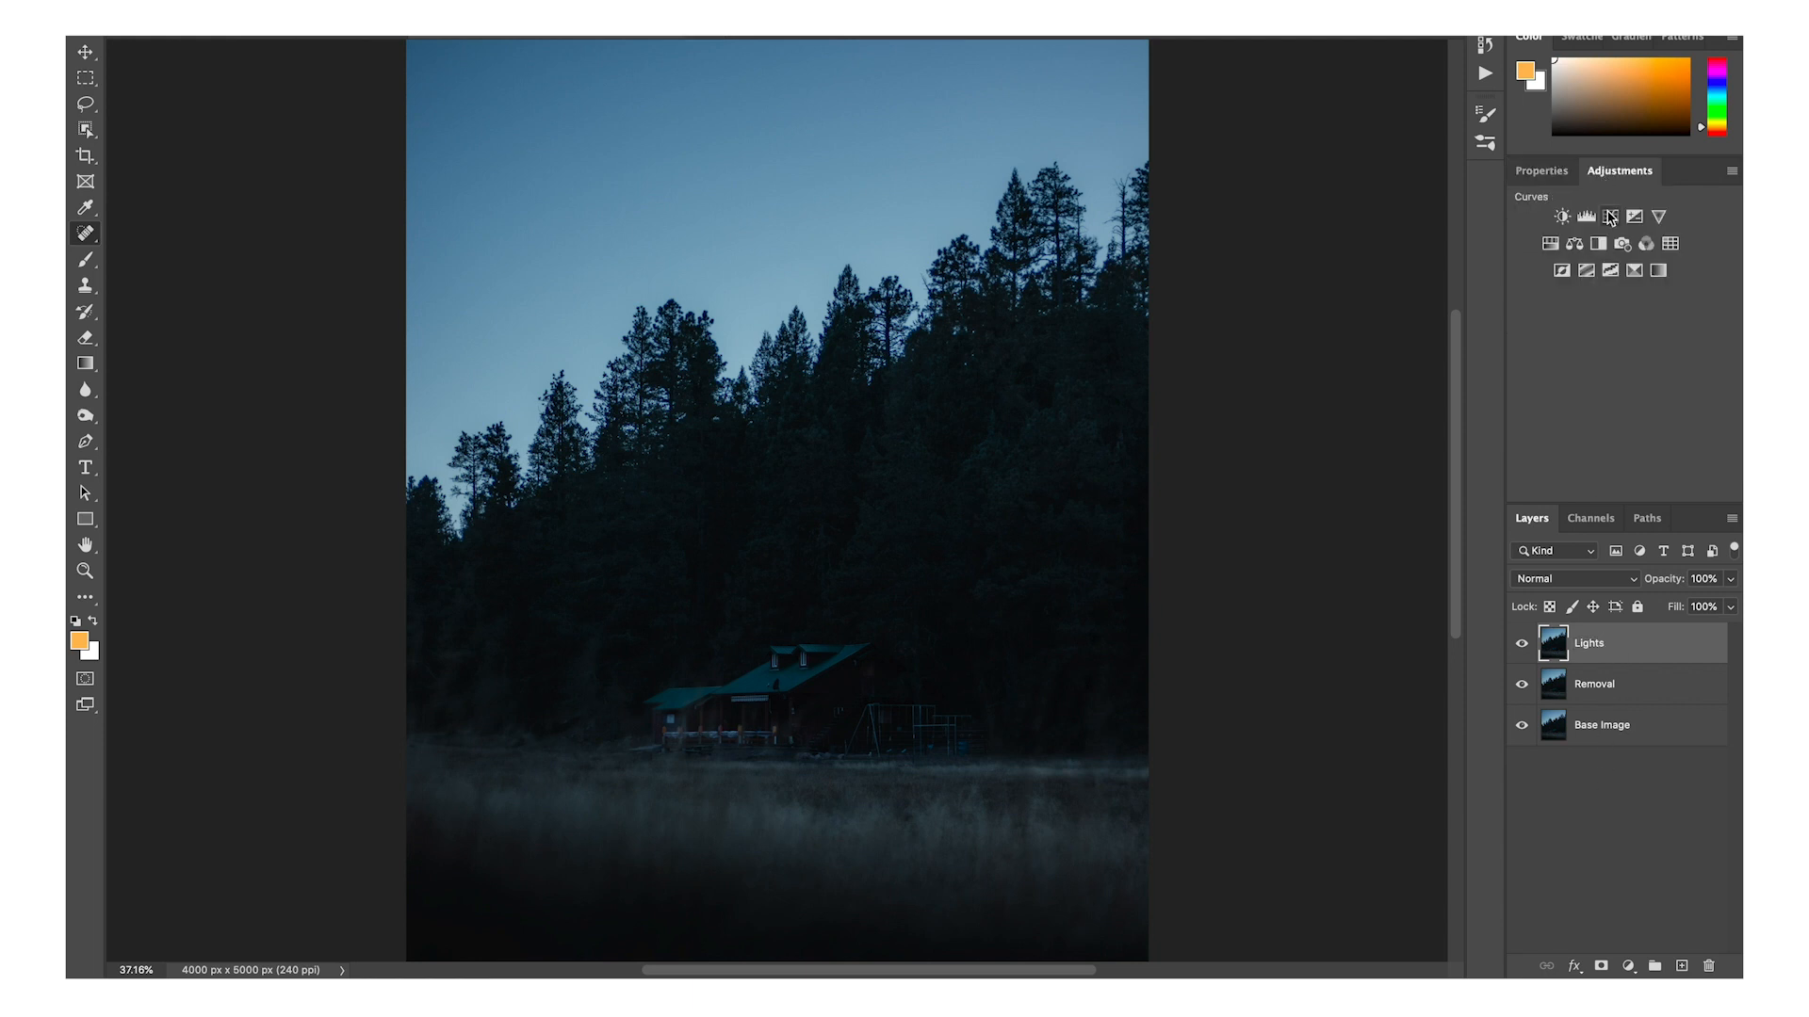
left_click(1609, 215)
left_click_drag(1635, 362, 1624, 326)
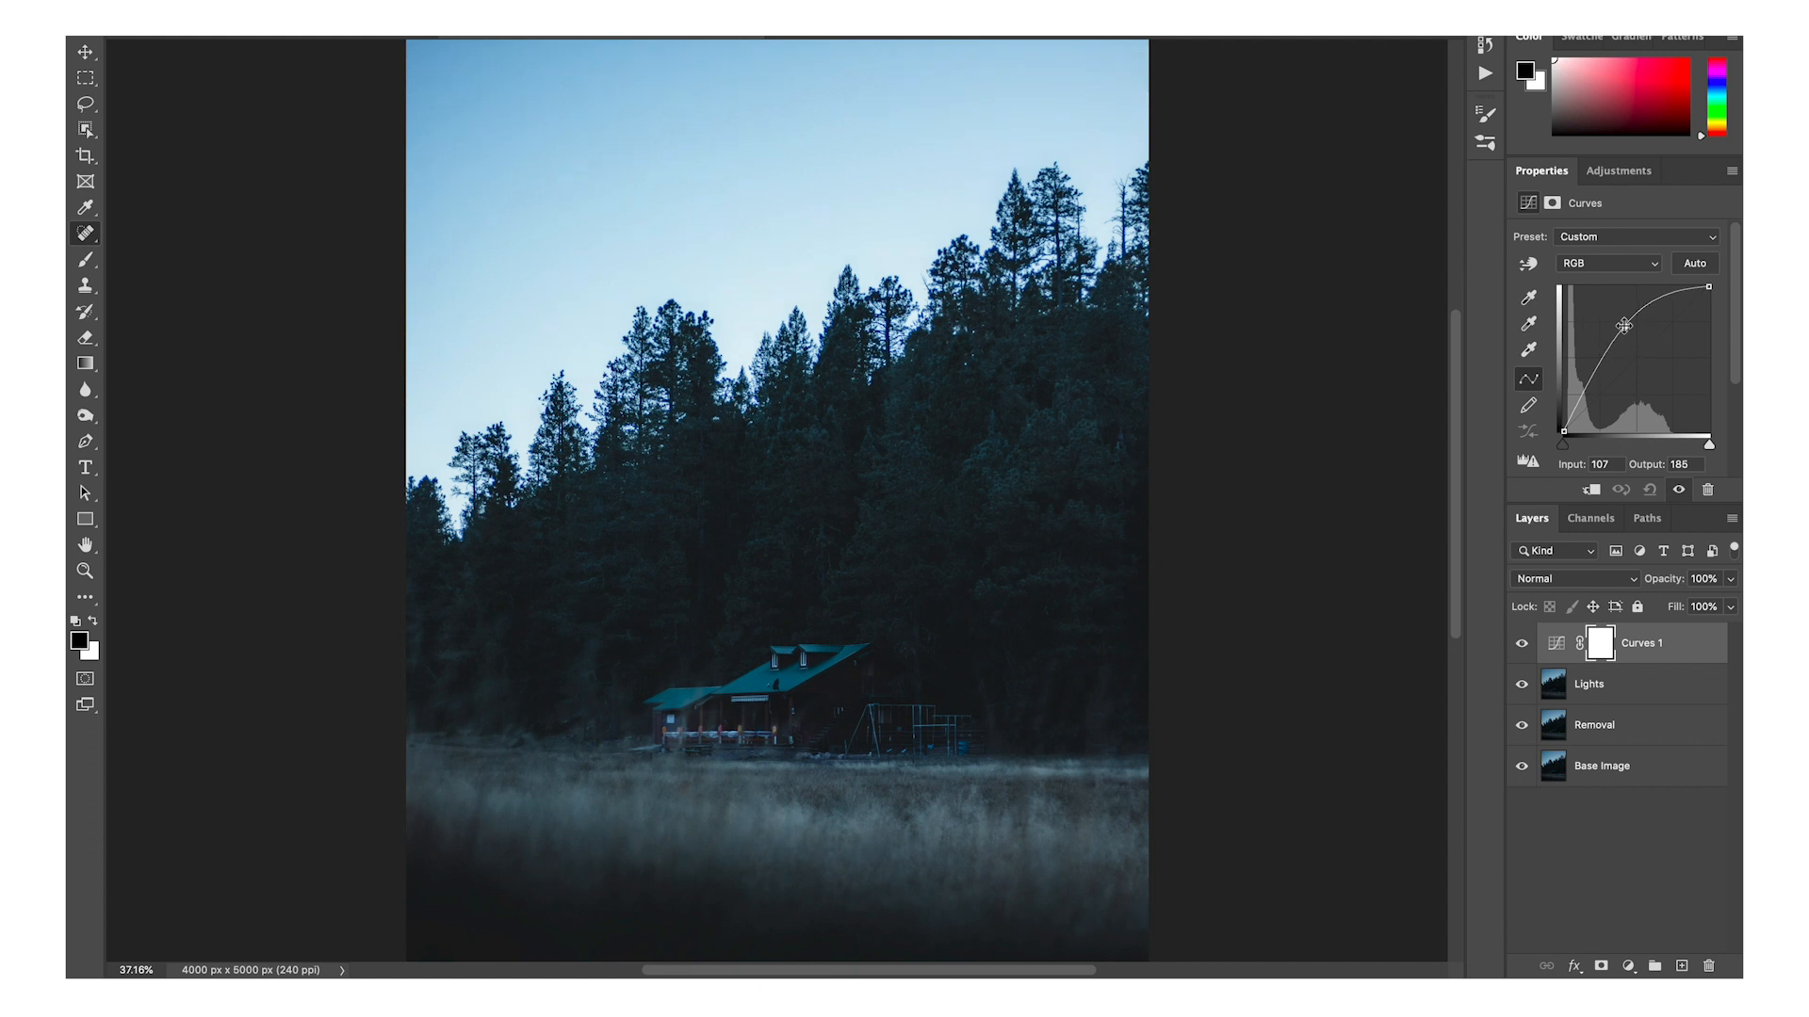
left_click(1624, 662, "alt")
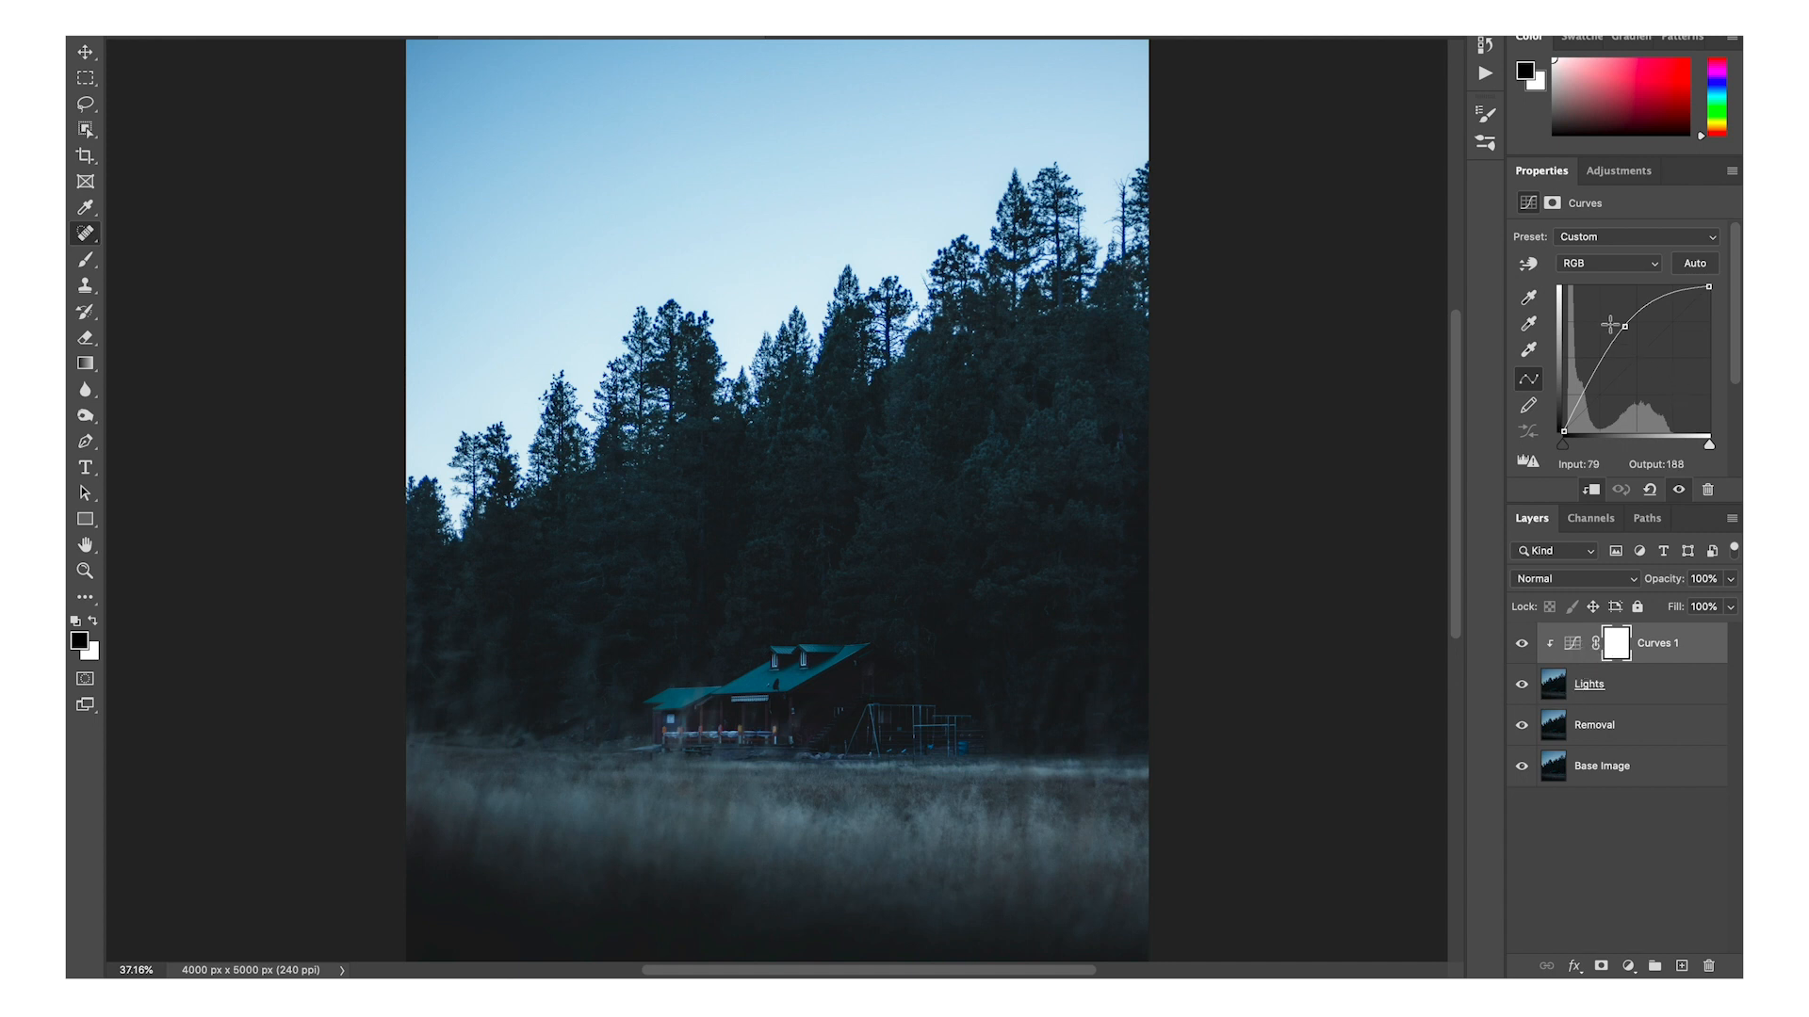
Compare the image with the Lights layer hidden and shown, and invert the Curves mask to black.
left_click(1521, 686)
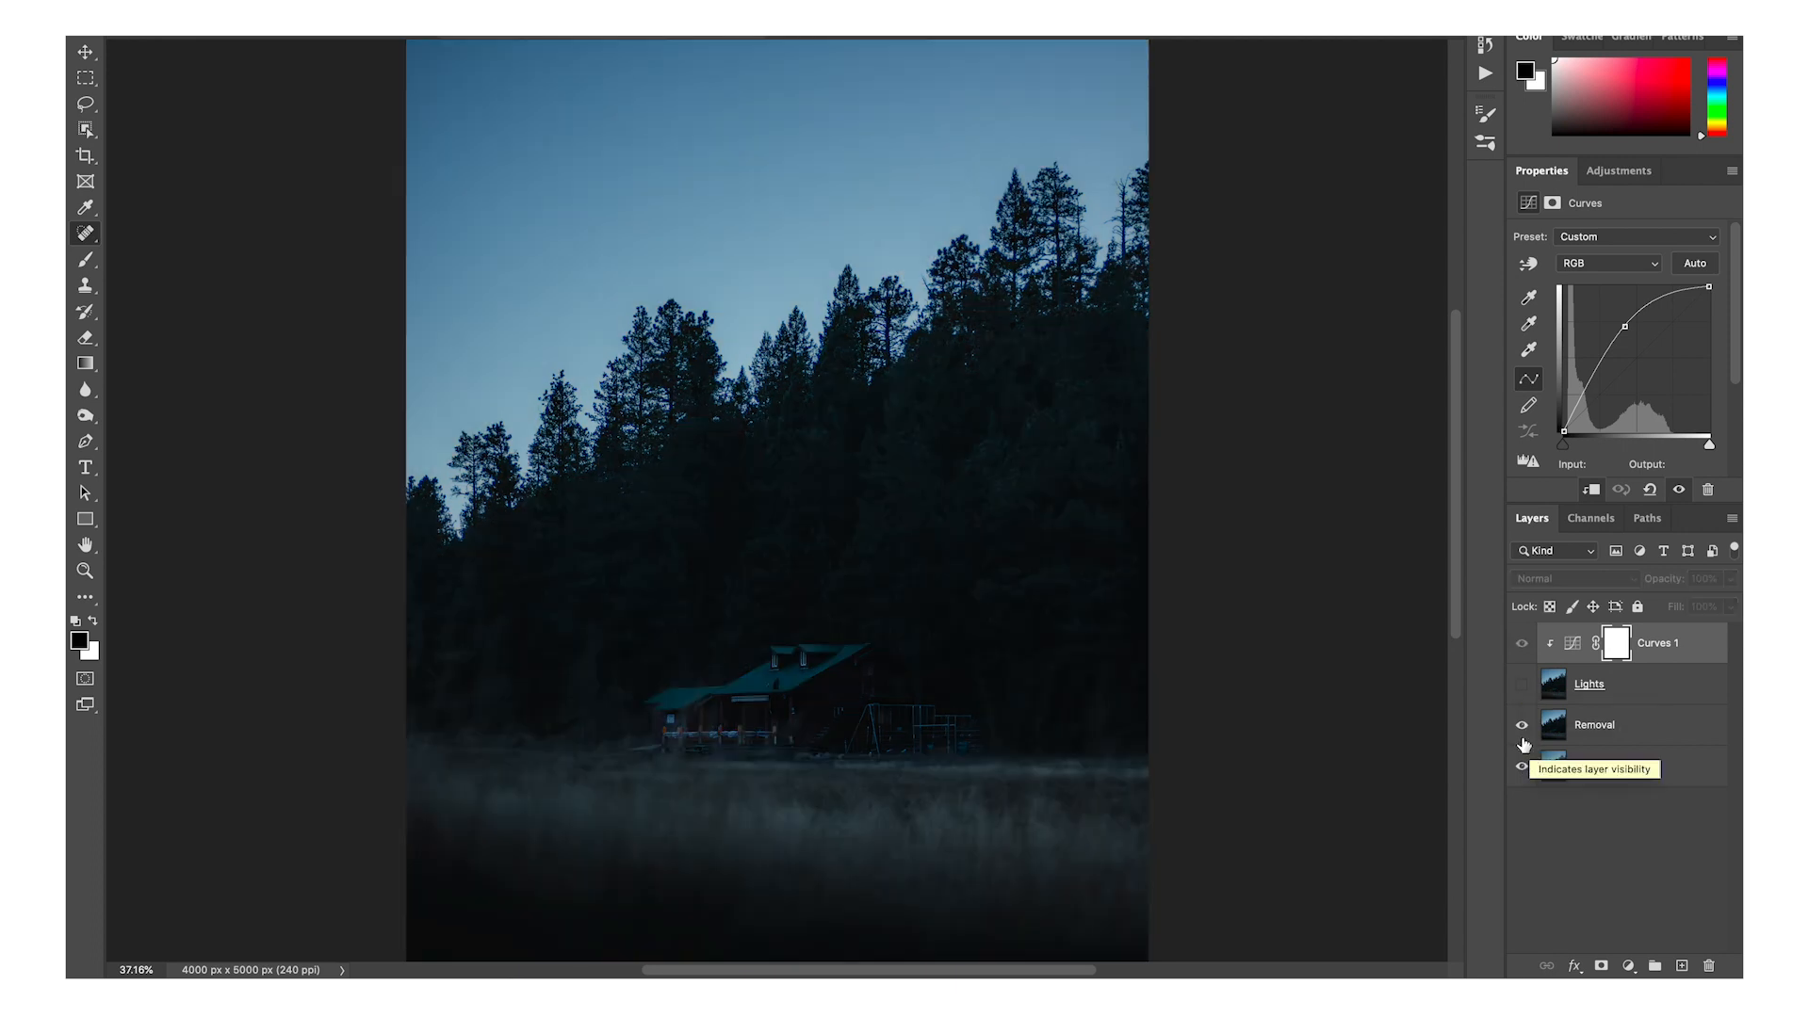
left_click(1522, 685)
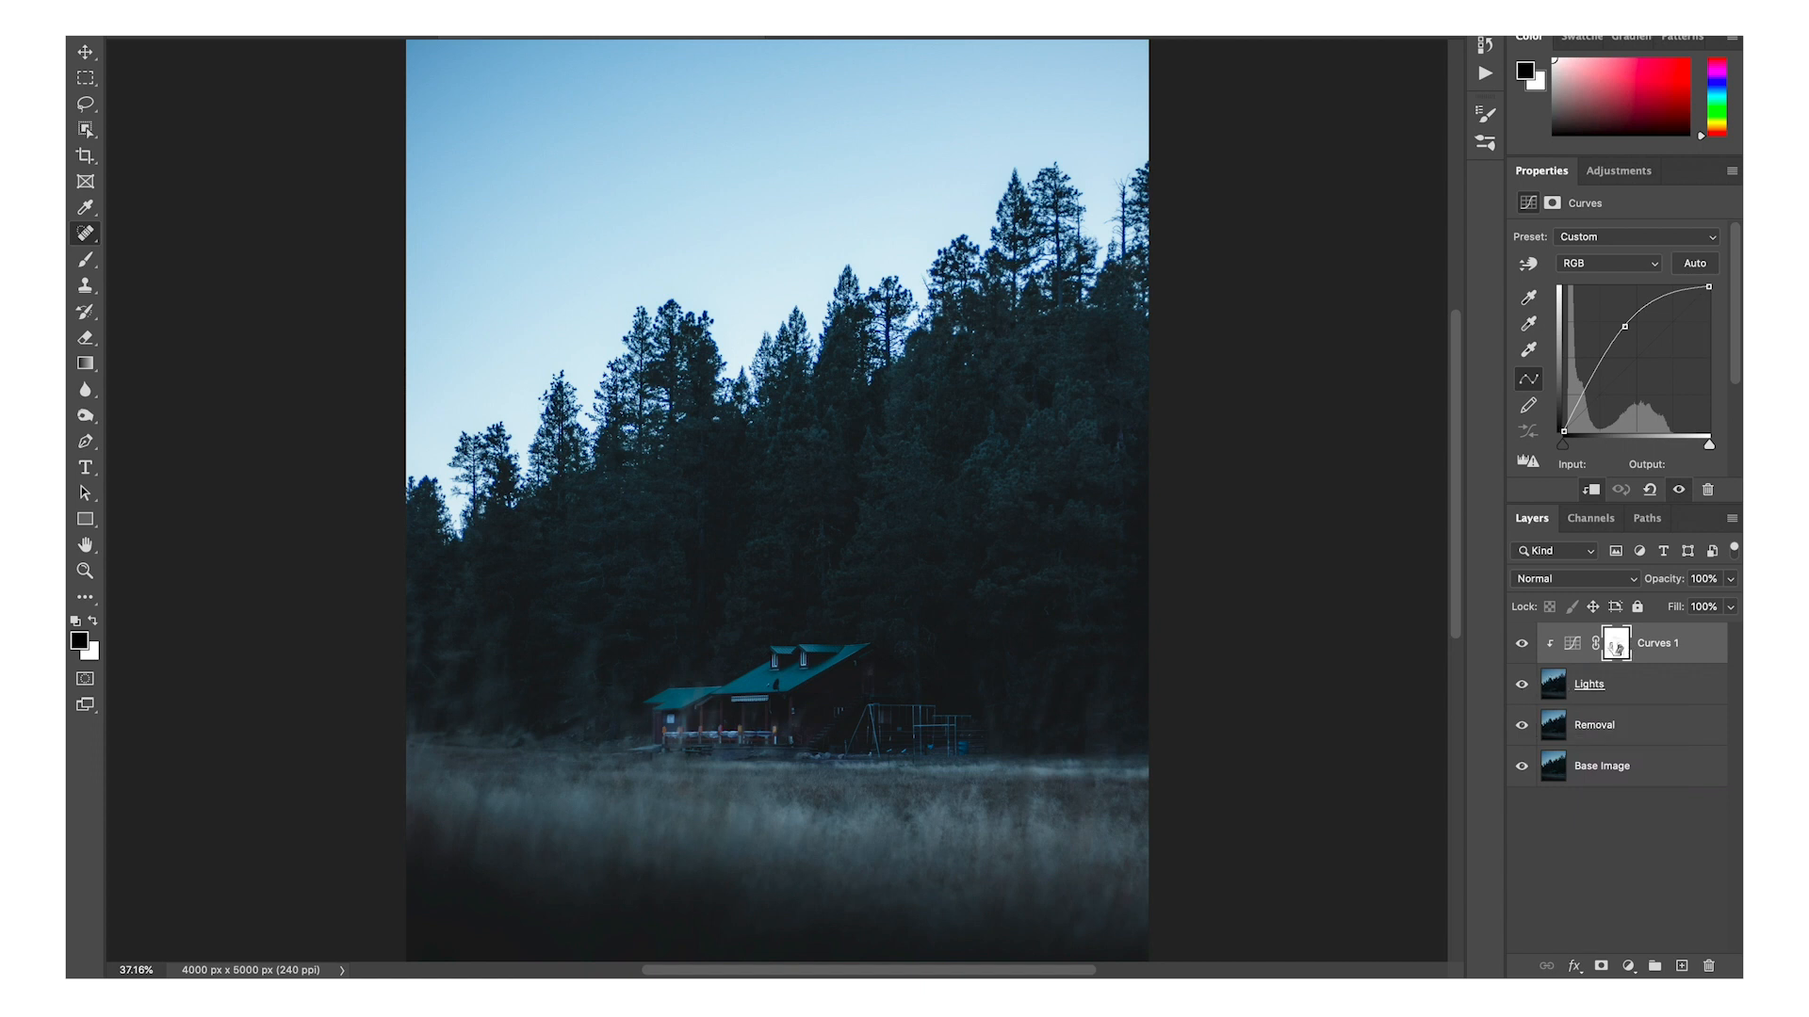
key("ctrl+i")
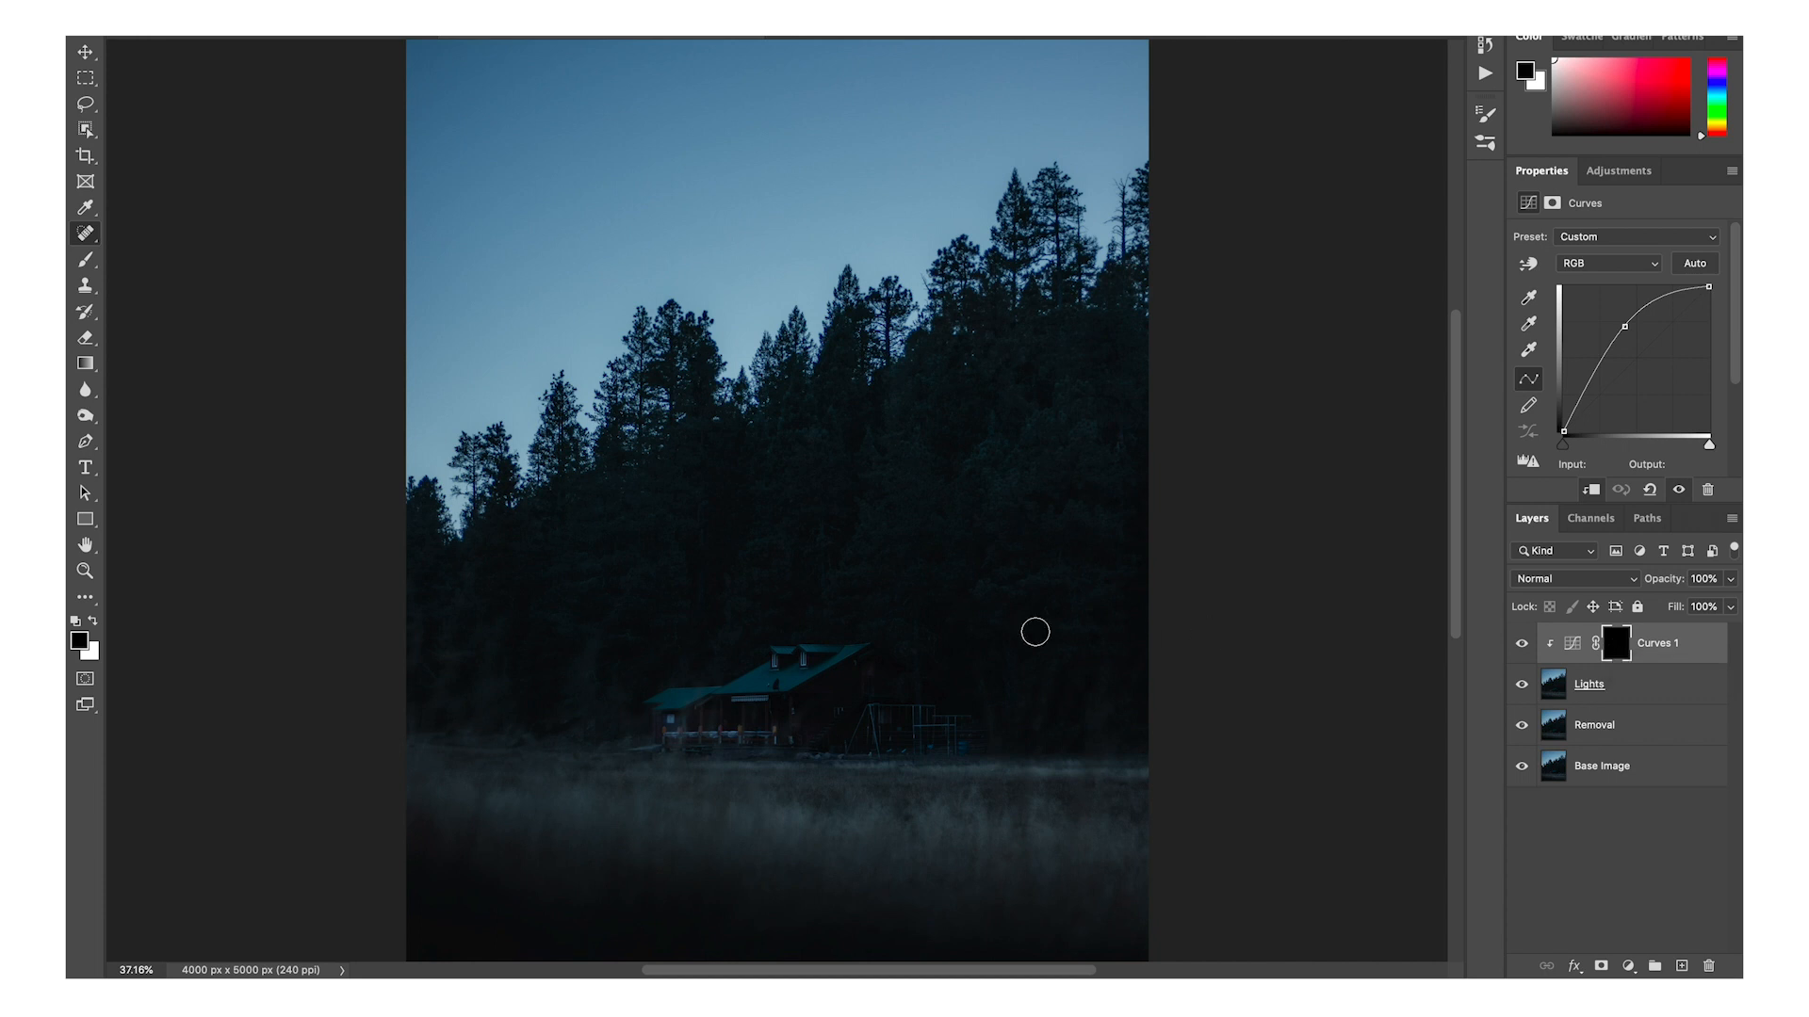
Try brightening the whole cabin area by painting white on the Curves mask with a large soft brush.
key("b")
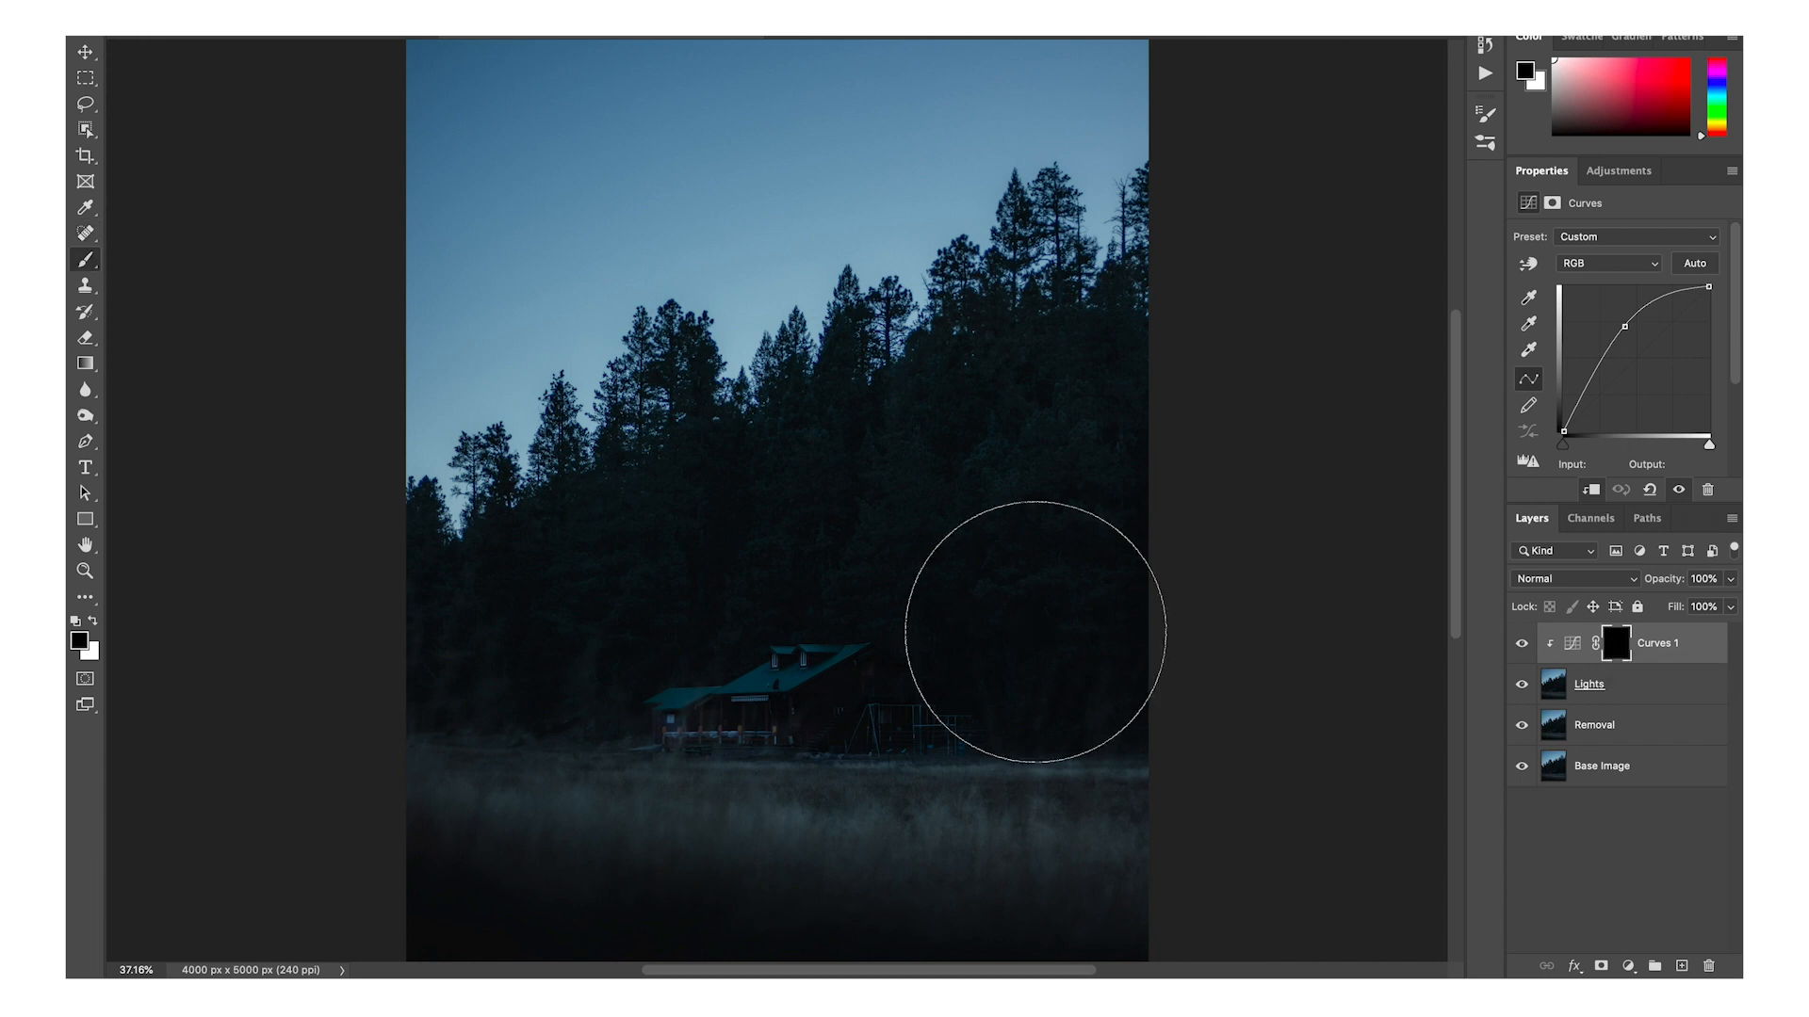
key("x")
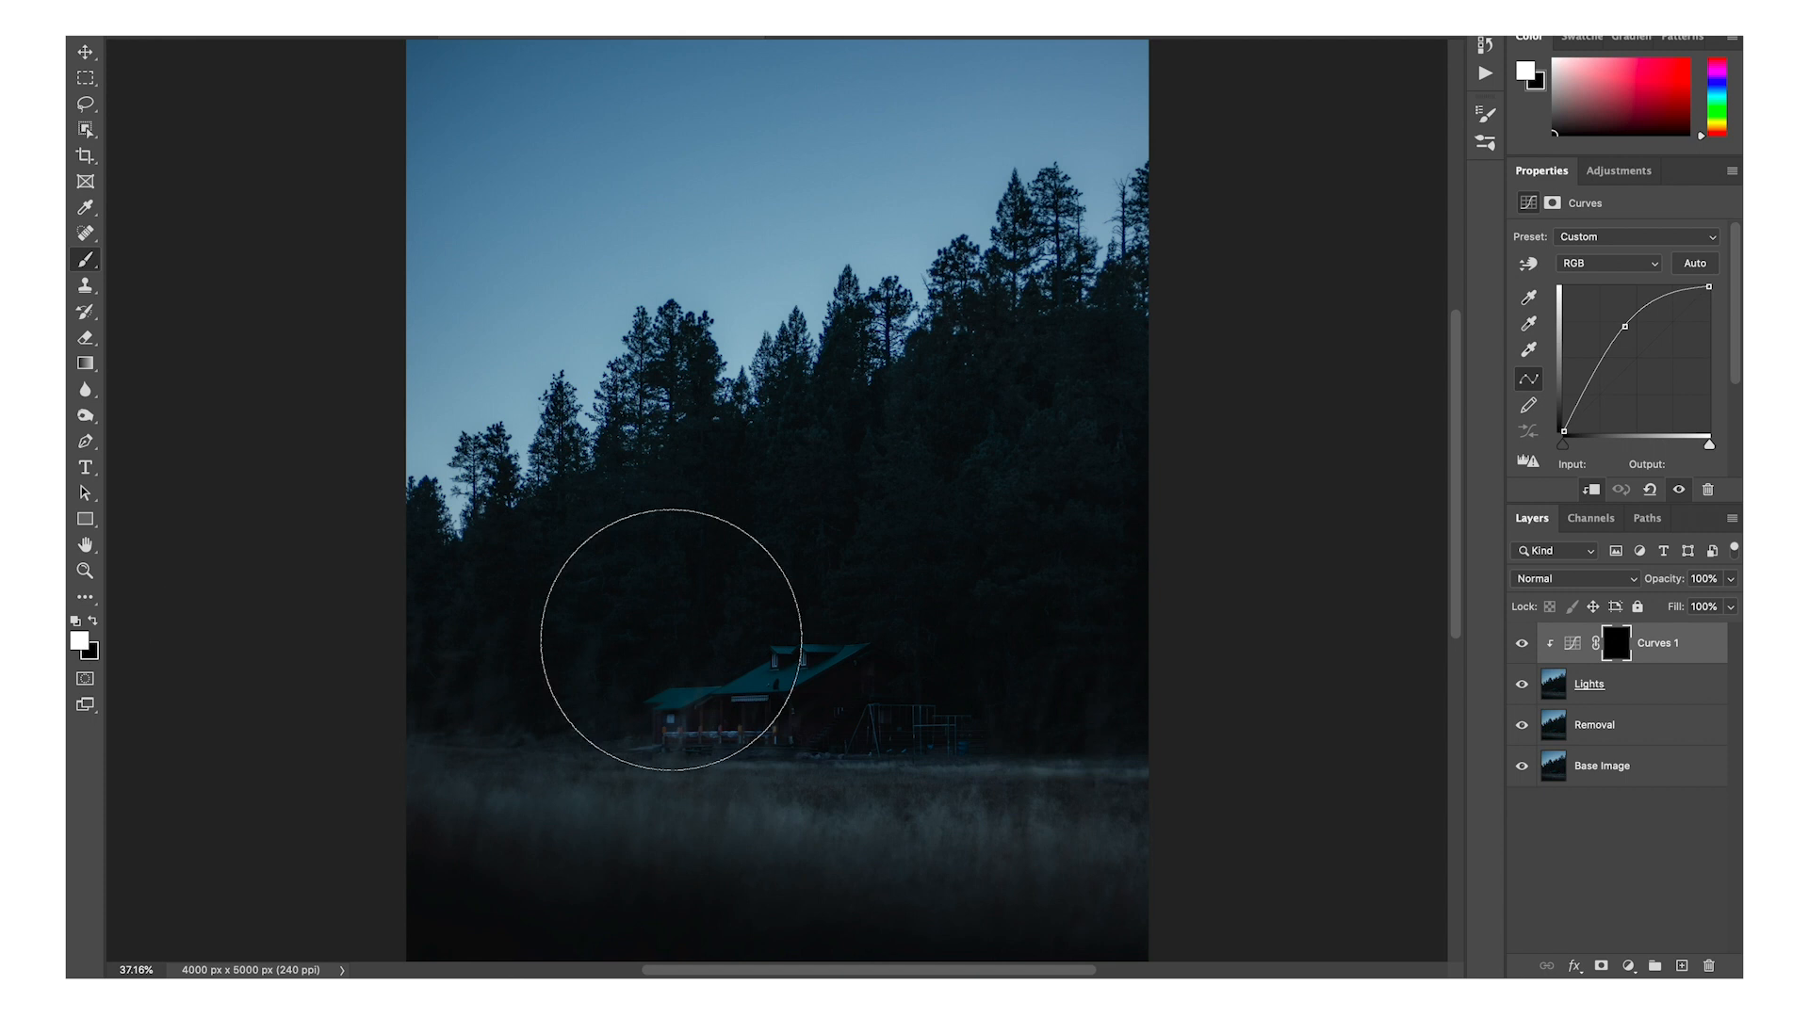
mouse_move(808, 659)
left_mouse_down()
mouse_move(746, 676)
mouse_move(779, 715)
left_mouse_up()
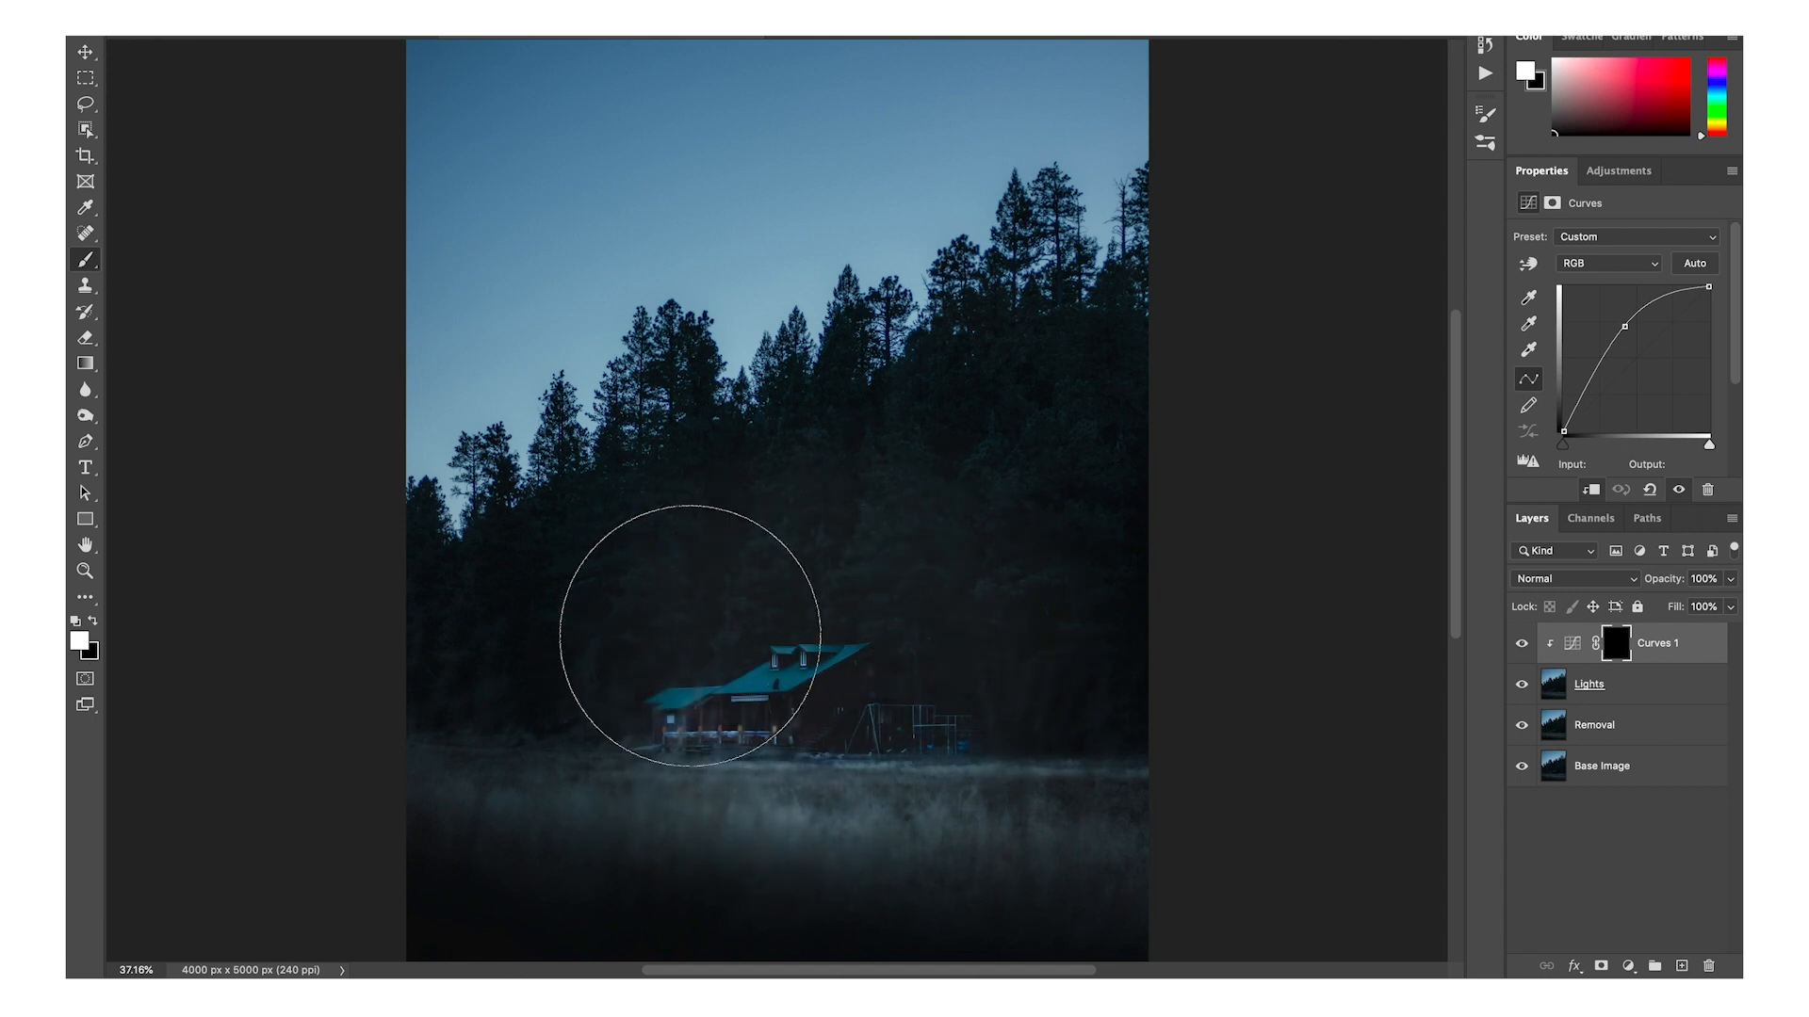
key("ctrl+z")
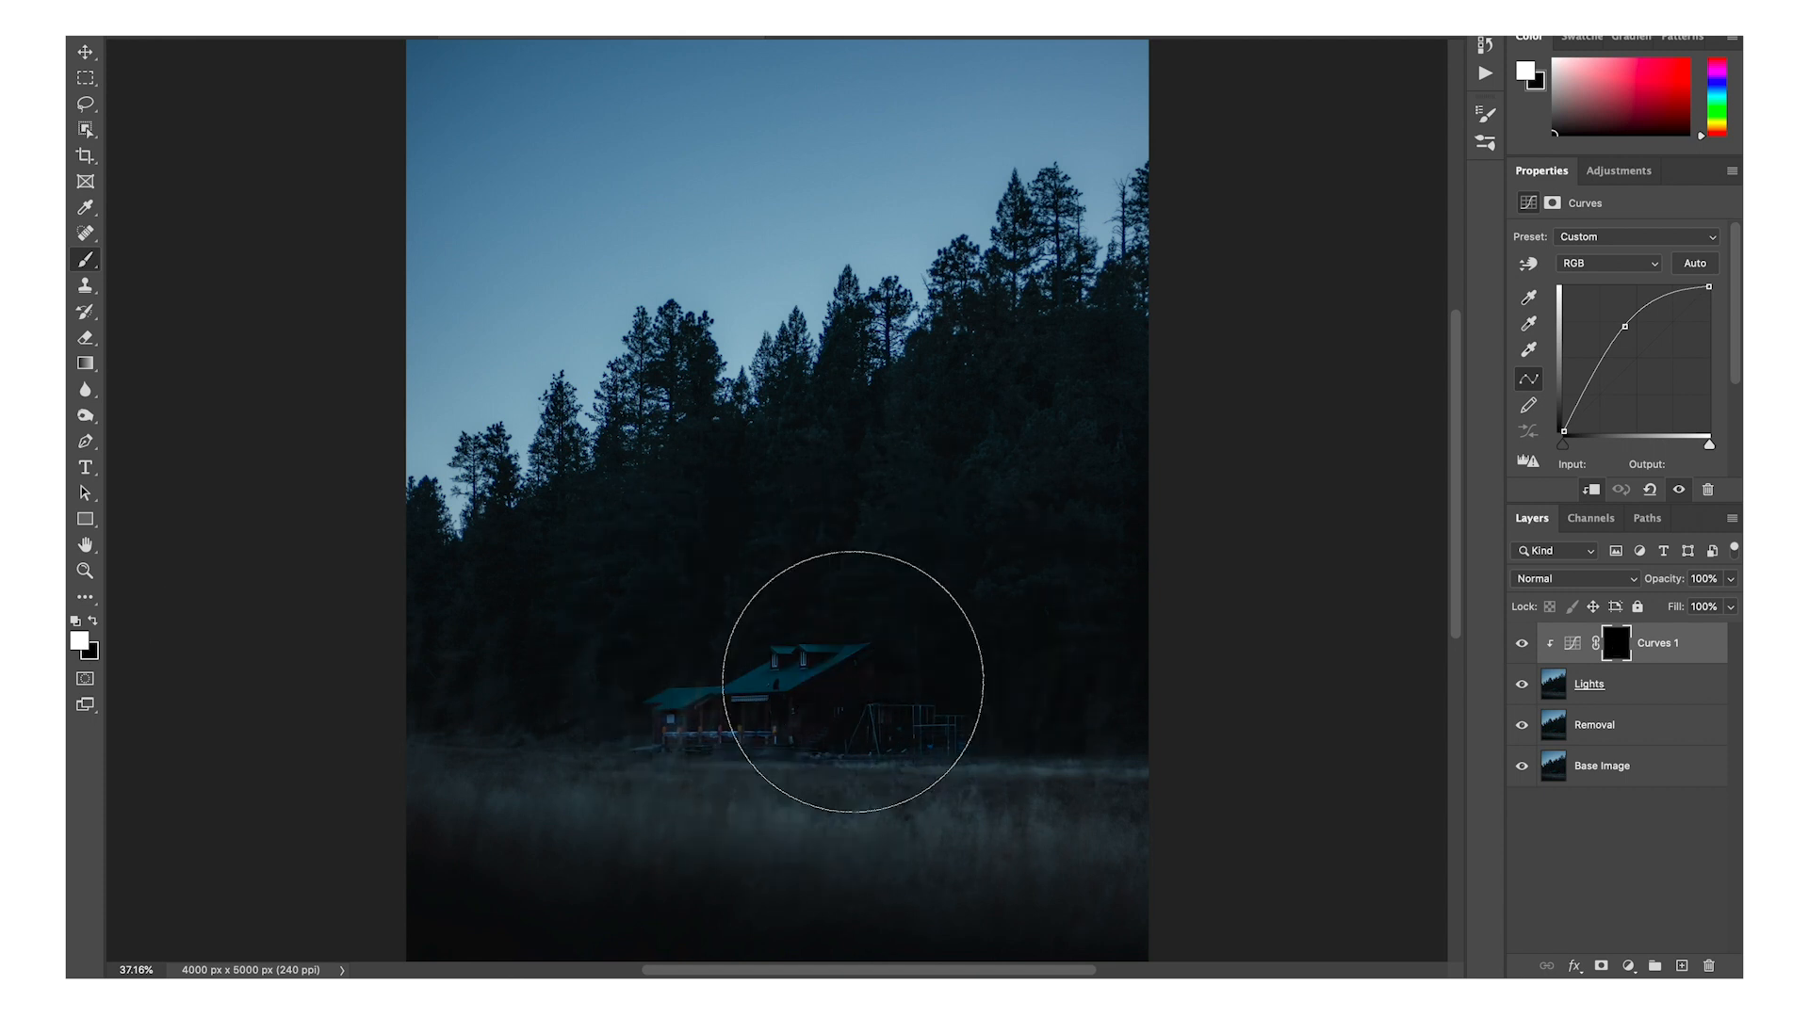
Paint white on the Curves mask with a smaller brush to brighten the cabin's roof and front.
key("bracketleft")
key("bracketleft")
key("bracketleft")
key("bracketleft")
key("bracketleft")
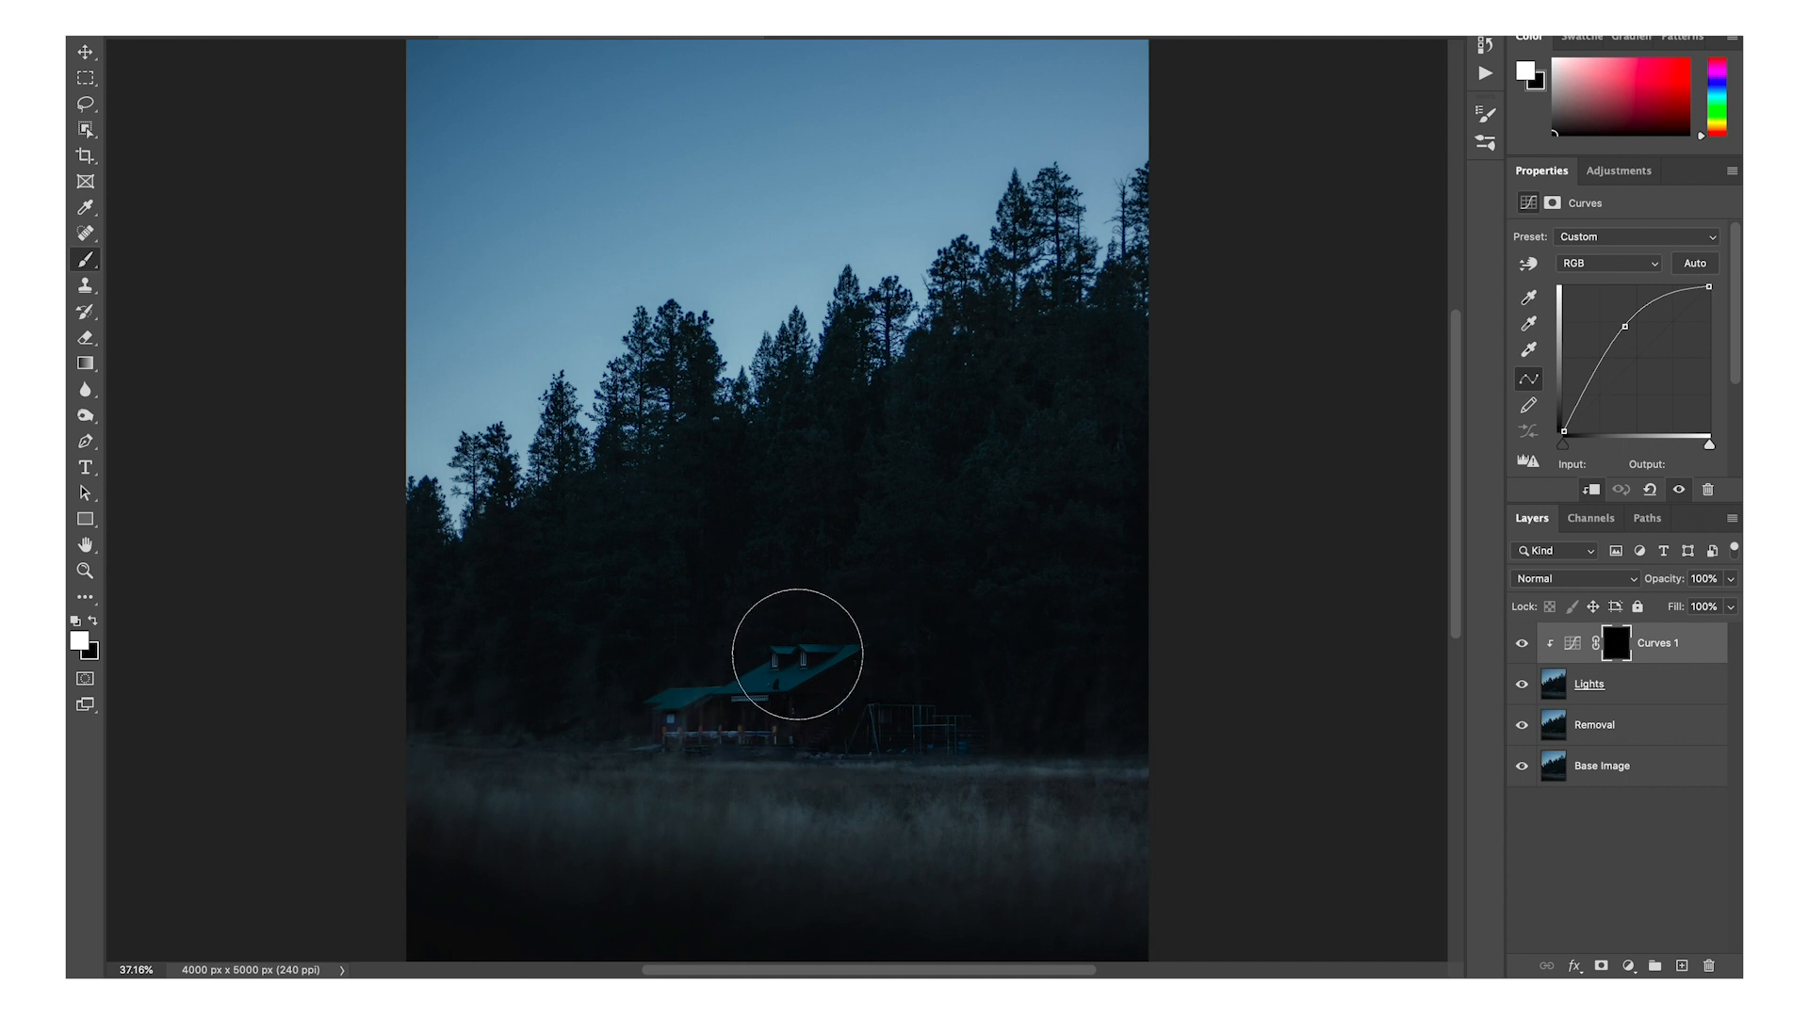
key("bracketleft")
key("bracketleft")
key("bracketleft")
key("bracketleft")
key("super+plus")
key("super+plus")
key("super+plus")
left_click_drag(840, 783, 824, 349)
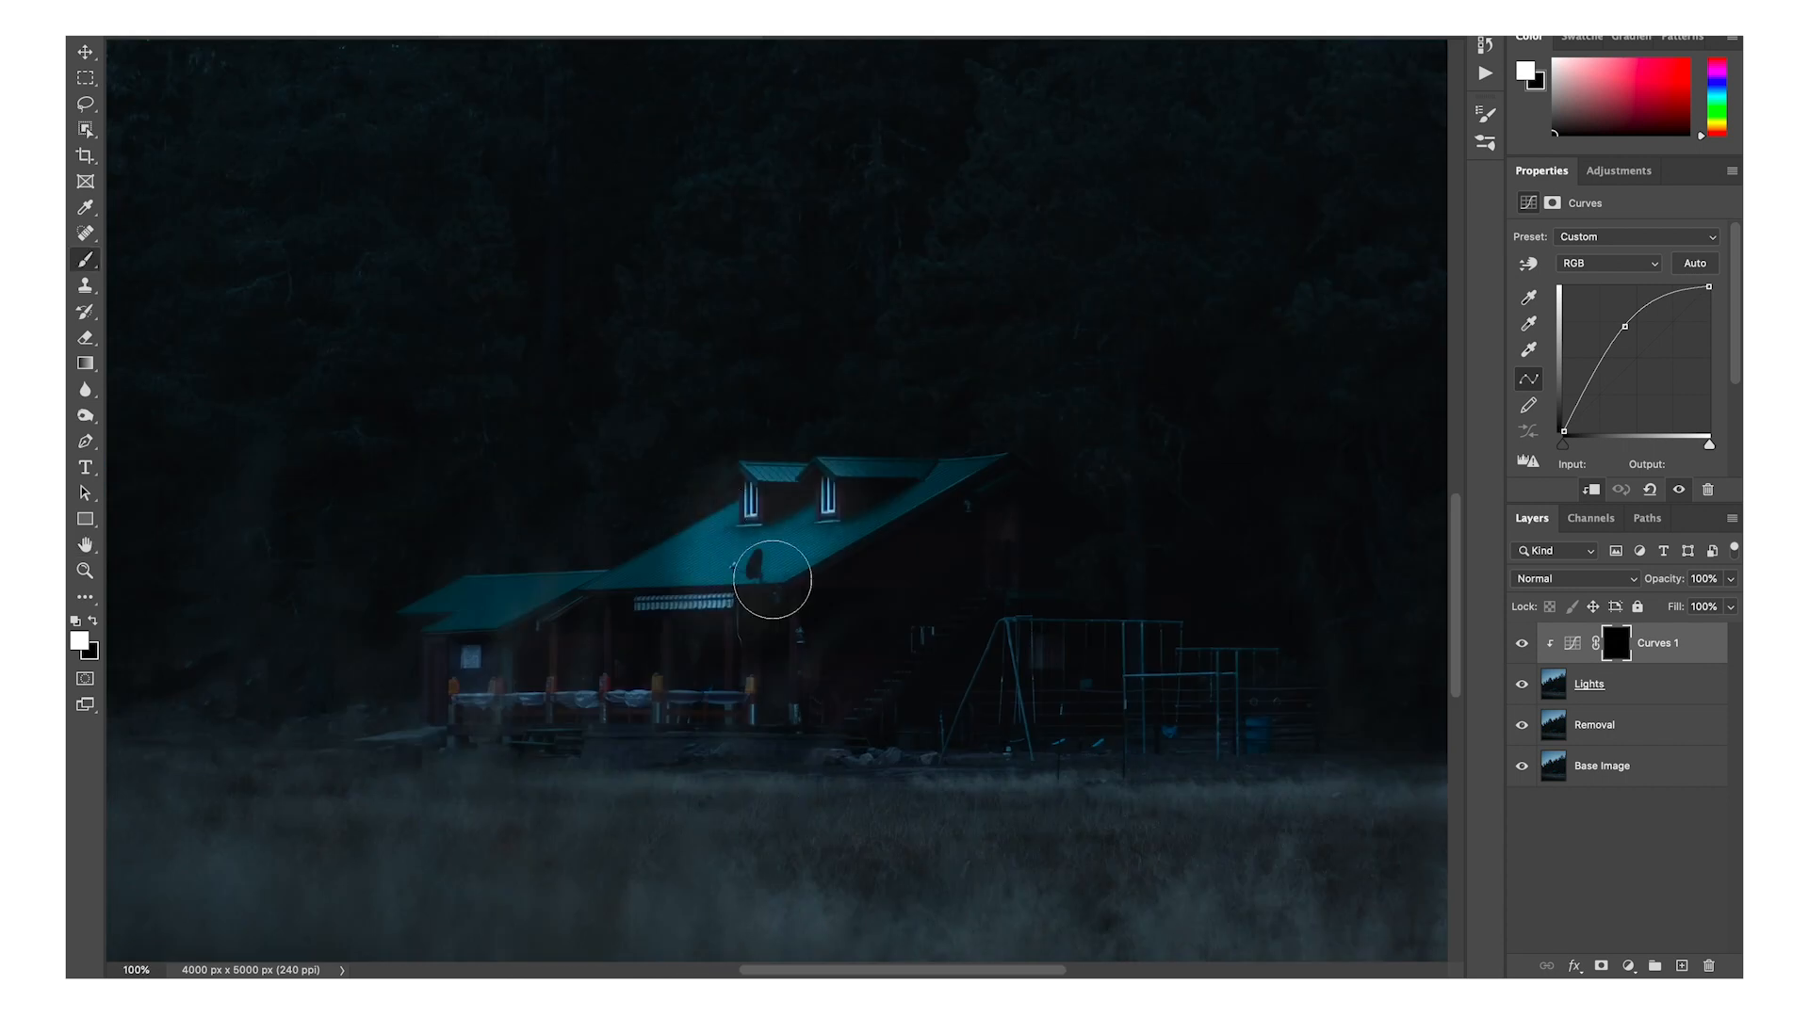
left_click_drag(724, 526, 819, 646)
key("bracketright")
key("bracketright")
key("bracketright")
key("bracketright")
key("bracketright")
key("bracketright")
mouse_move(773, 488)
left_mouse_down()
mouse_move(819, 594)
mouse_move(761, 645)
left_mouse_up()
Paint black on the Curves mask to remove the brightening from the trees around the cabin and its dark side wall.
key("x")
left_click_drag(686, 456, 619, 424)
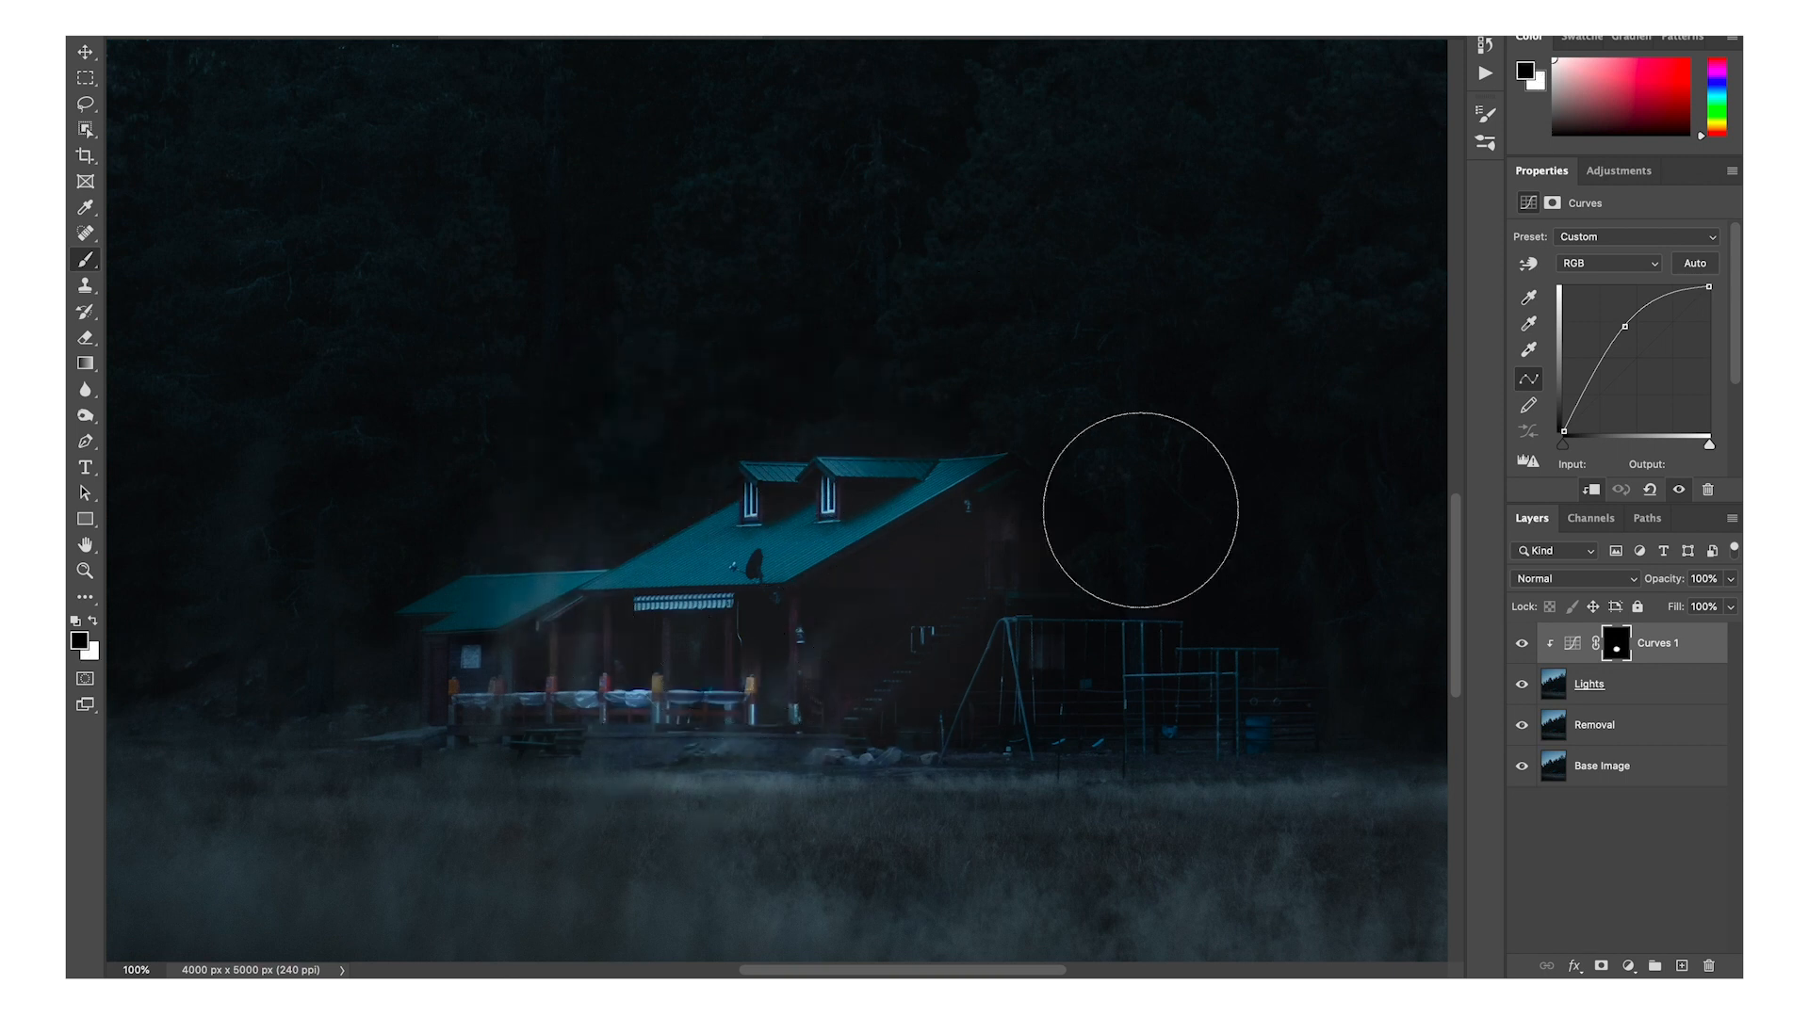
left_click_drag(1107, 471, 1070, 556)
key("equal")
key("bracketleft")
key("bracketleft")
key("bracketleft")
key("bracketleft")
key("x")
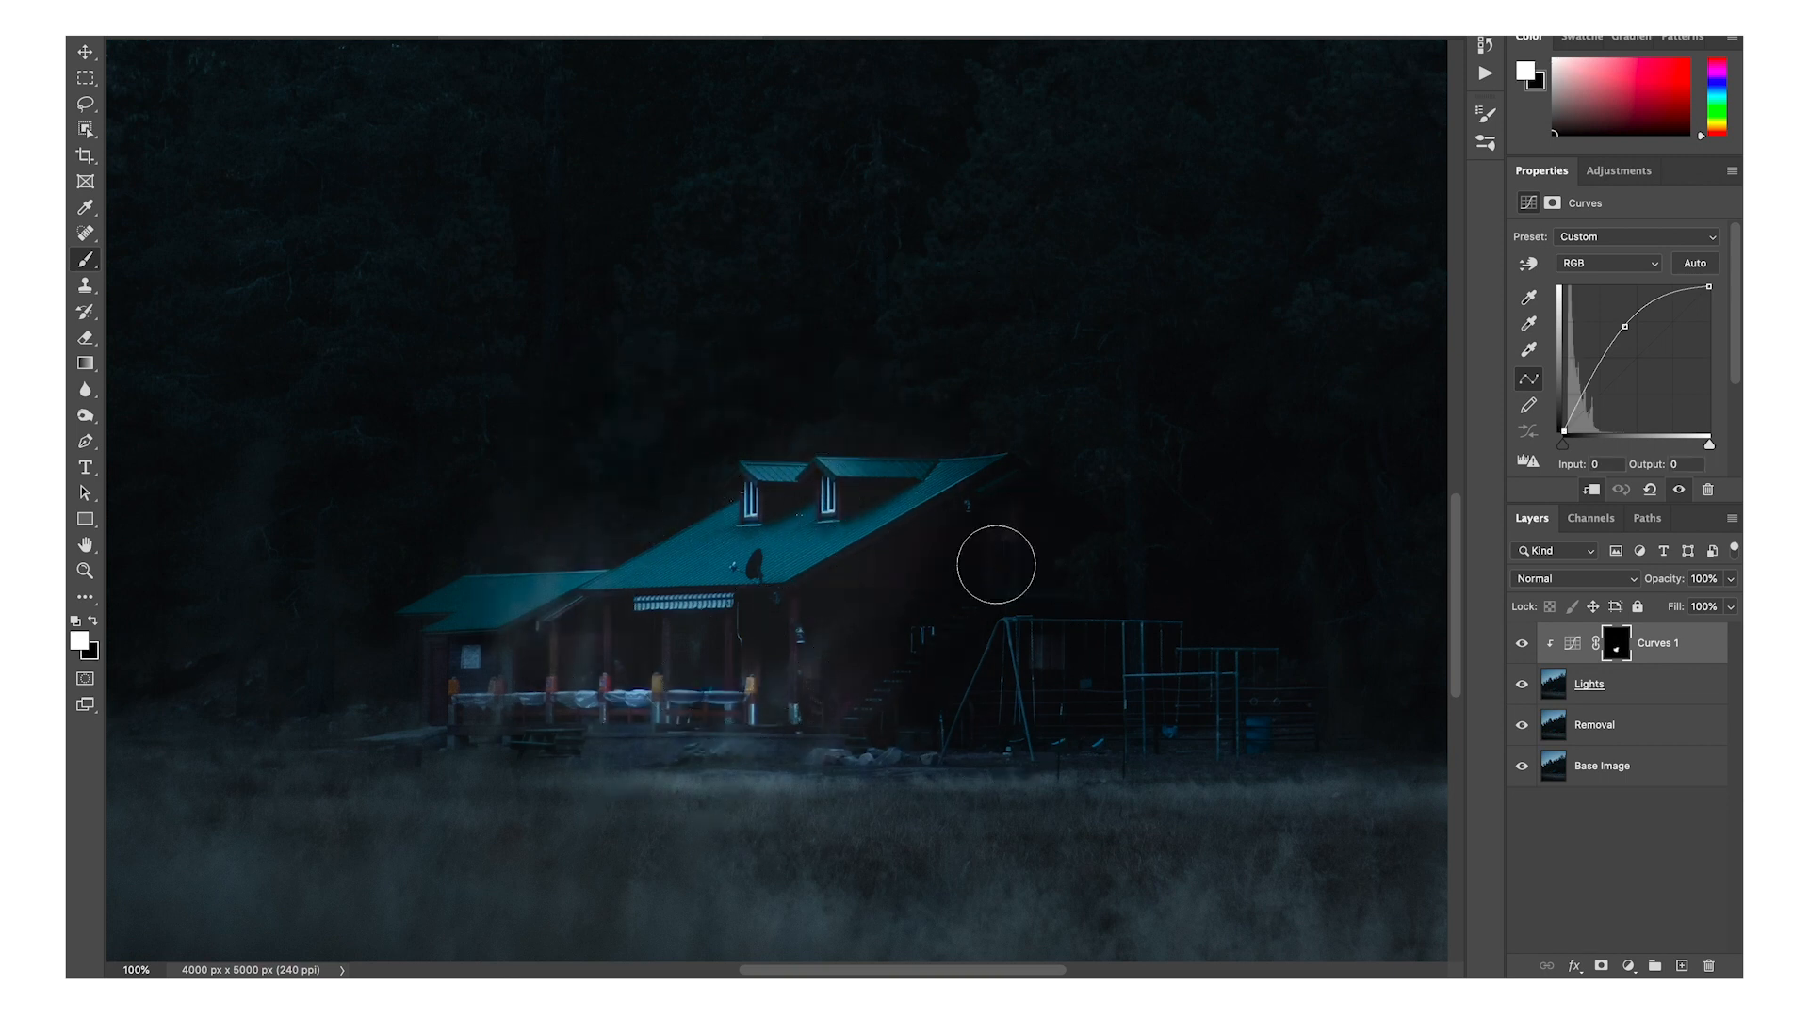
Compare the full image with the Curves adjustment hidden and shown.
key("super+0")
left_click(1522, 644)
left_click(1523, 646)
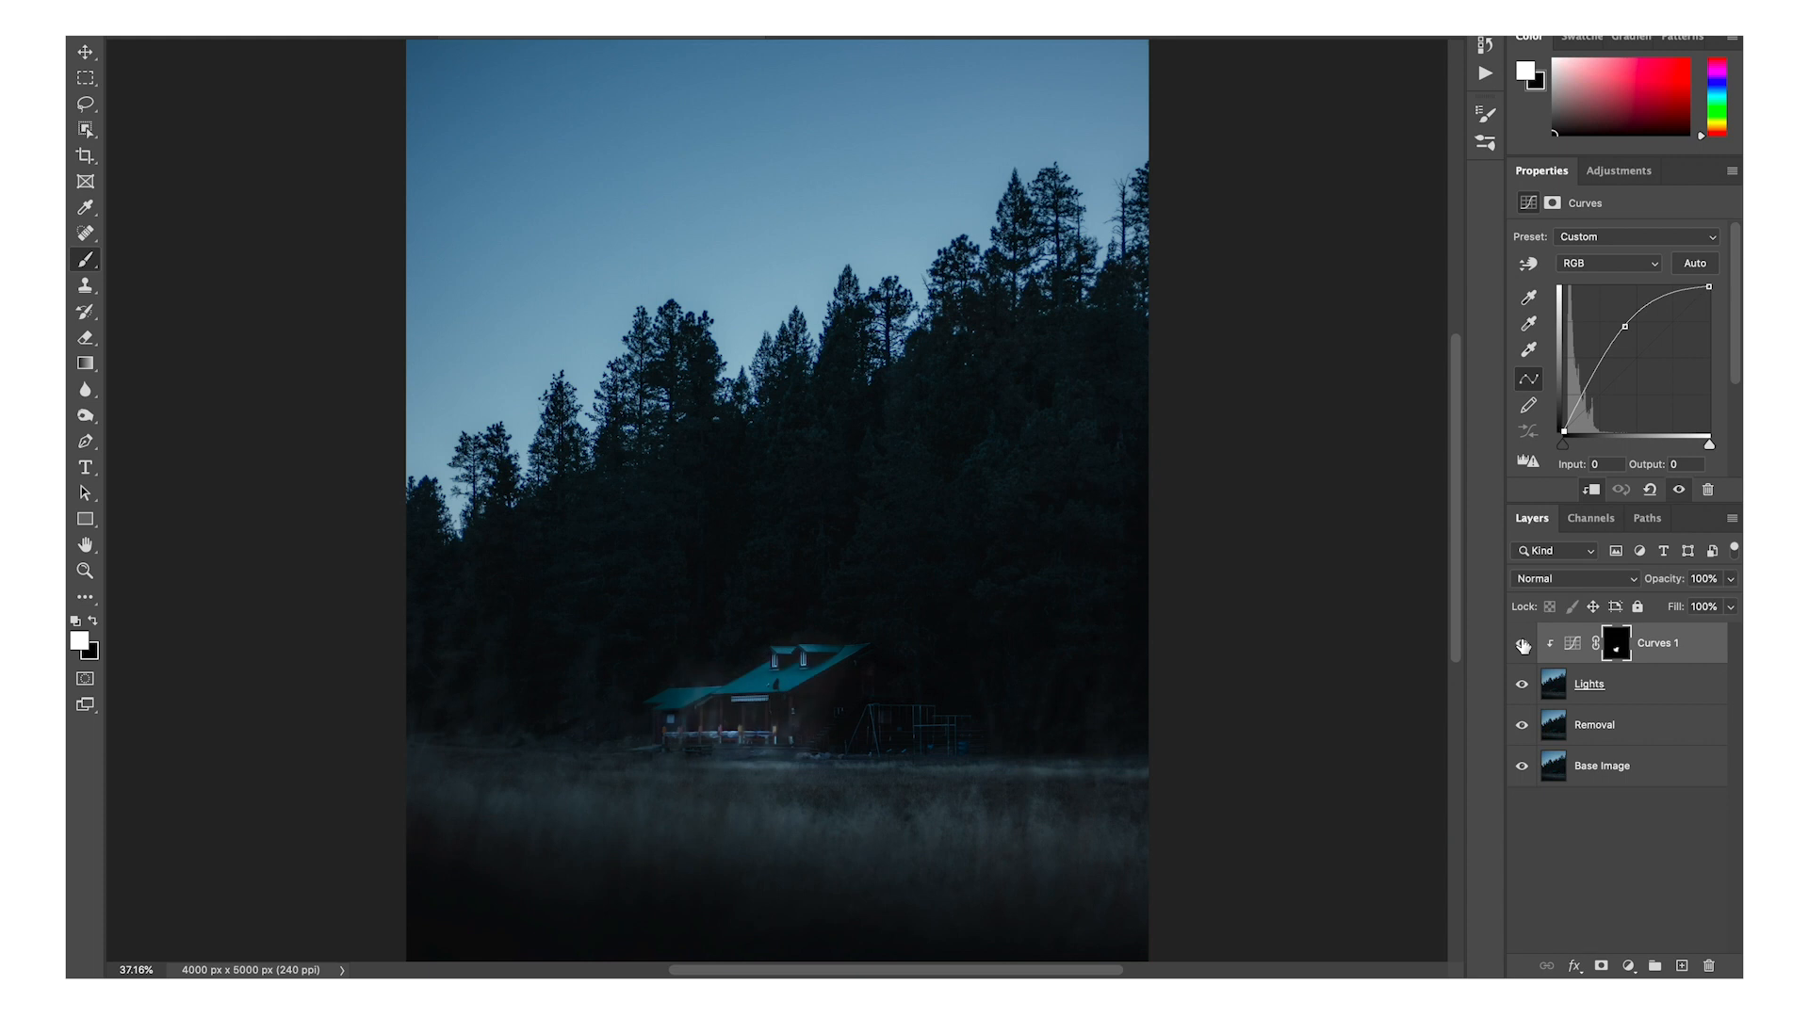
left_click(1522, 646)
left_click(1523, 646)
left_click(1523, 645)
left_click(1523, 646)
Open 8.jpg from the Lights folder, copy the entire image and paste it into the cabin photo.
key("h")
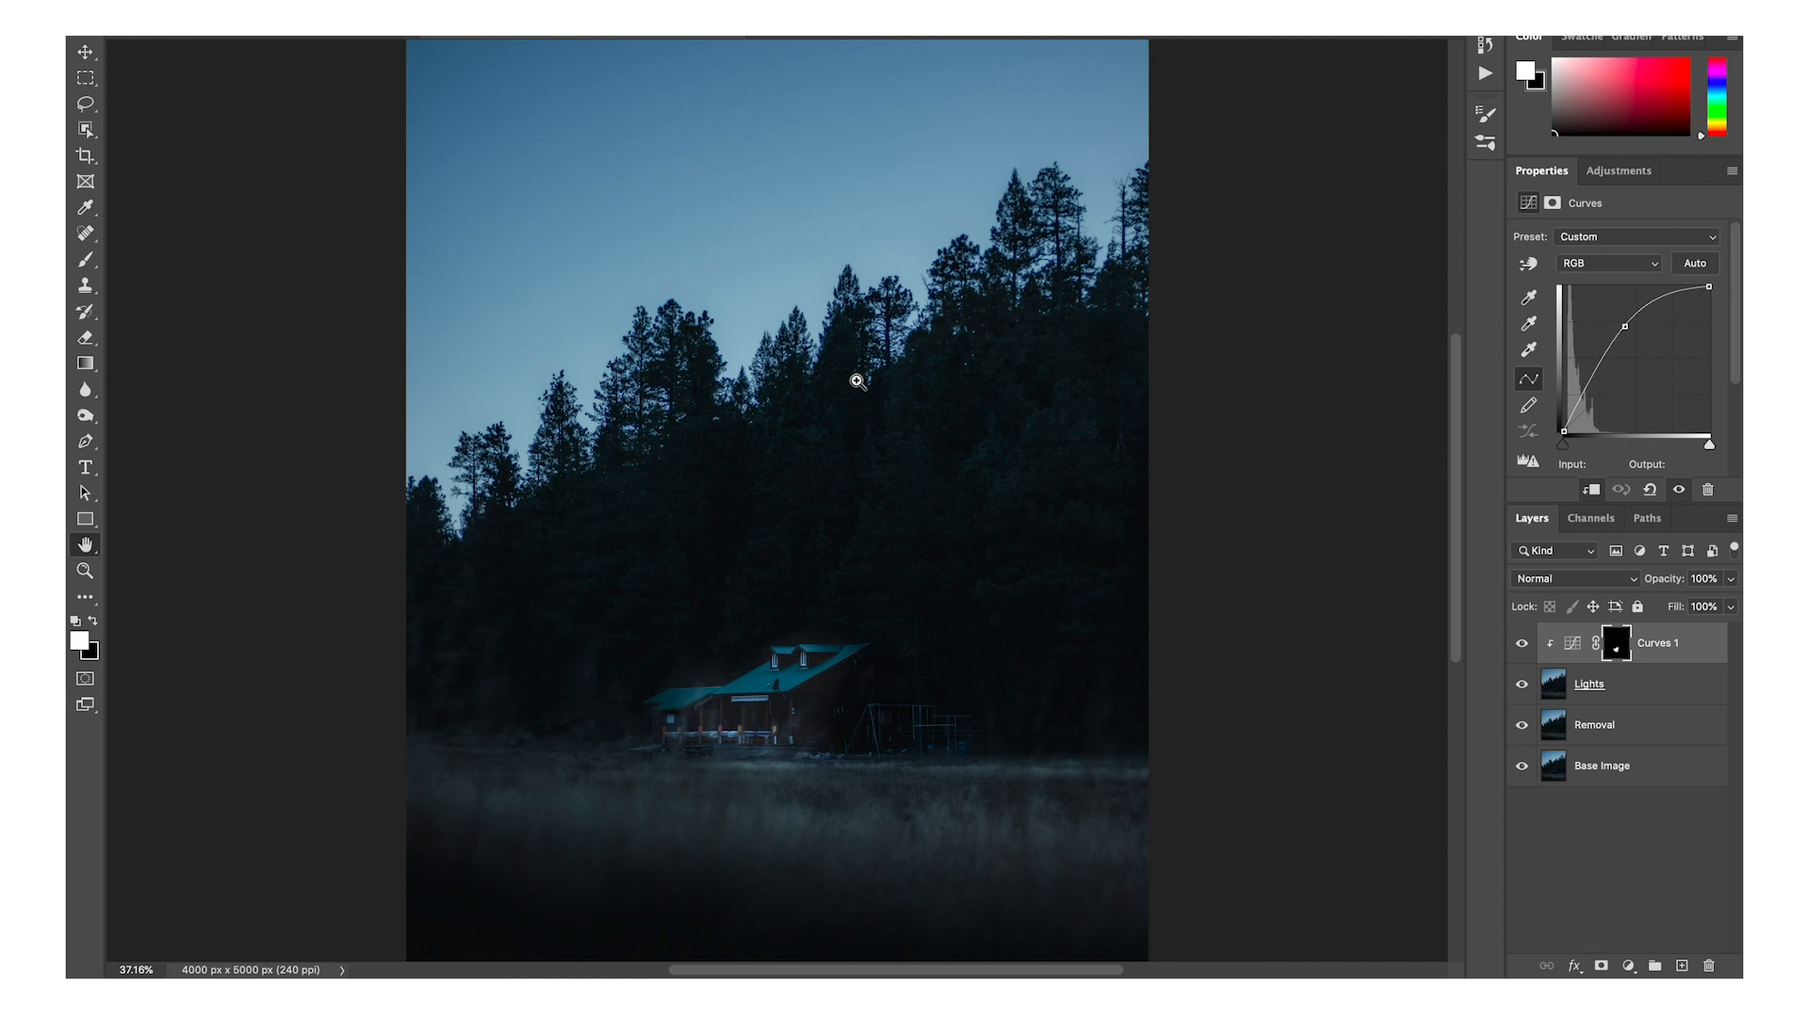
key("super+o")
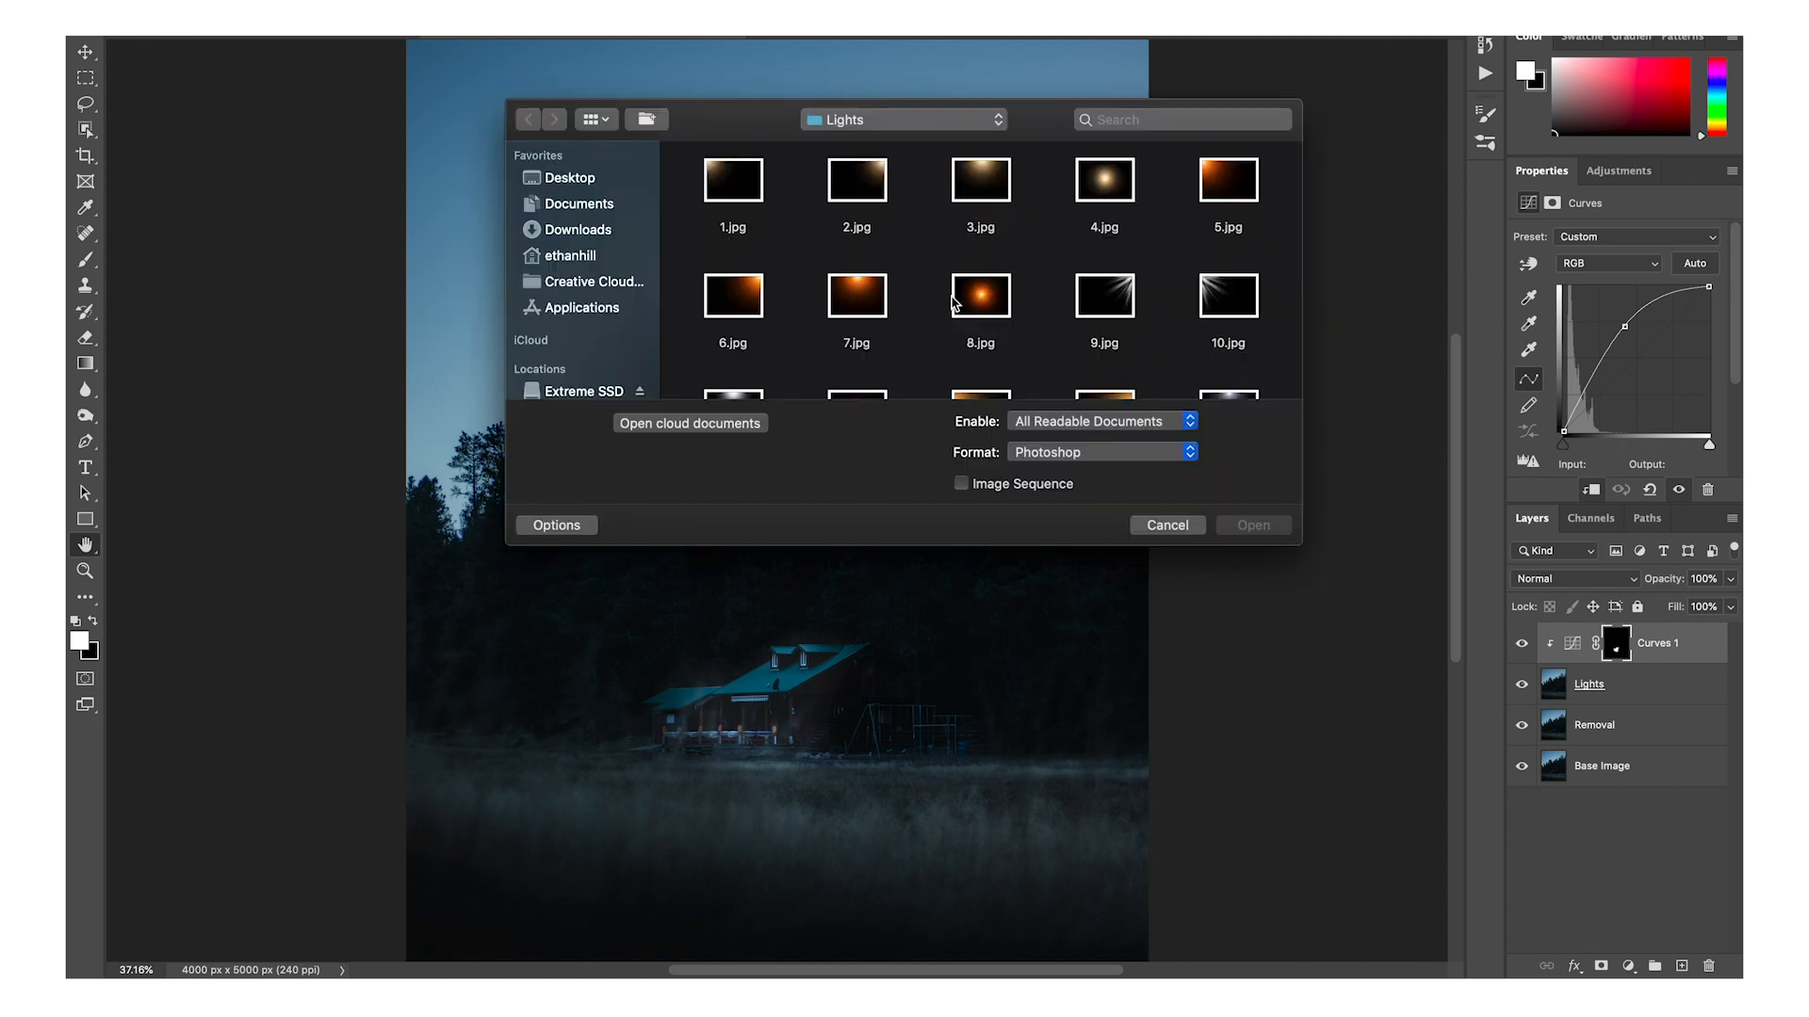
left_click(966, 303)
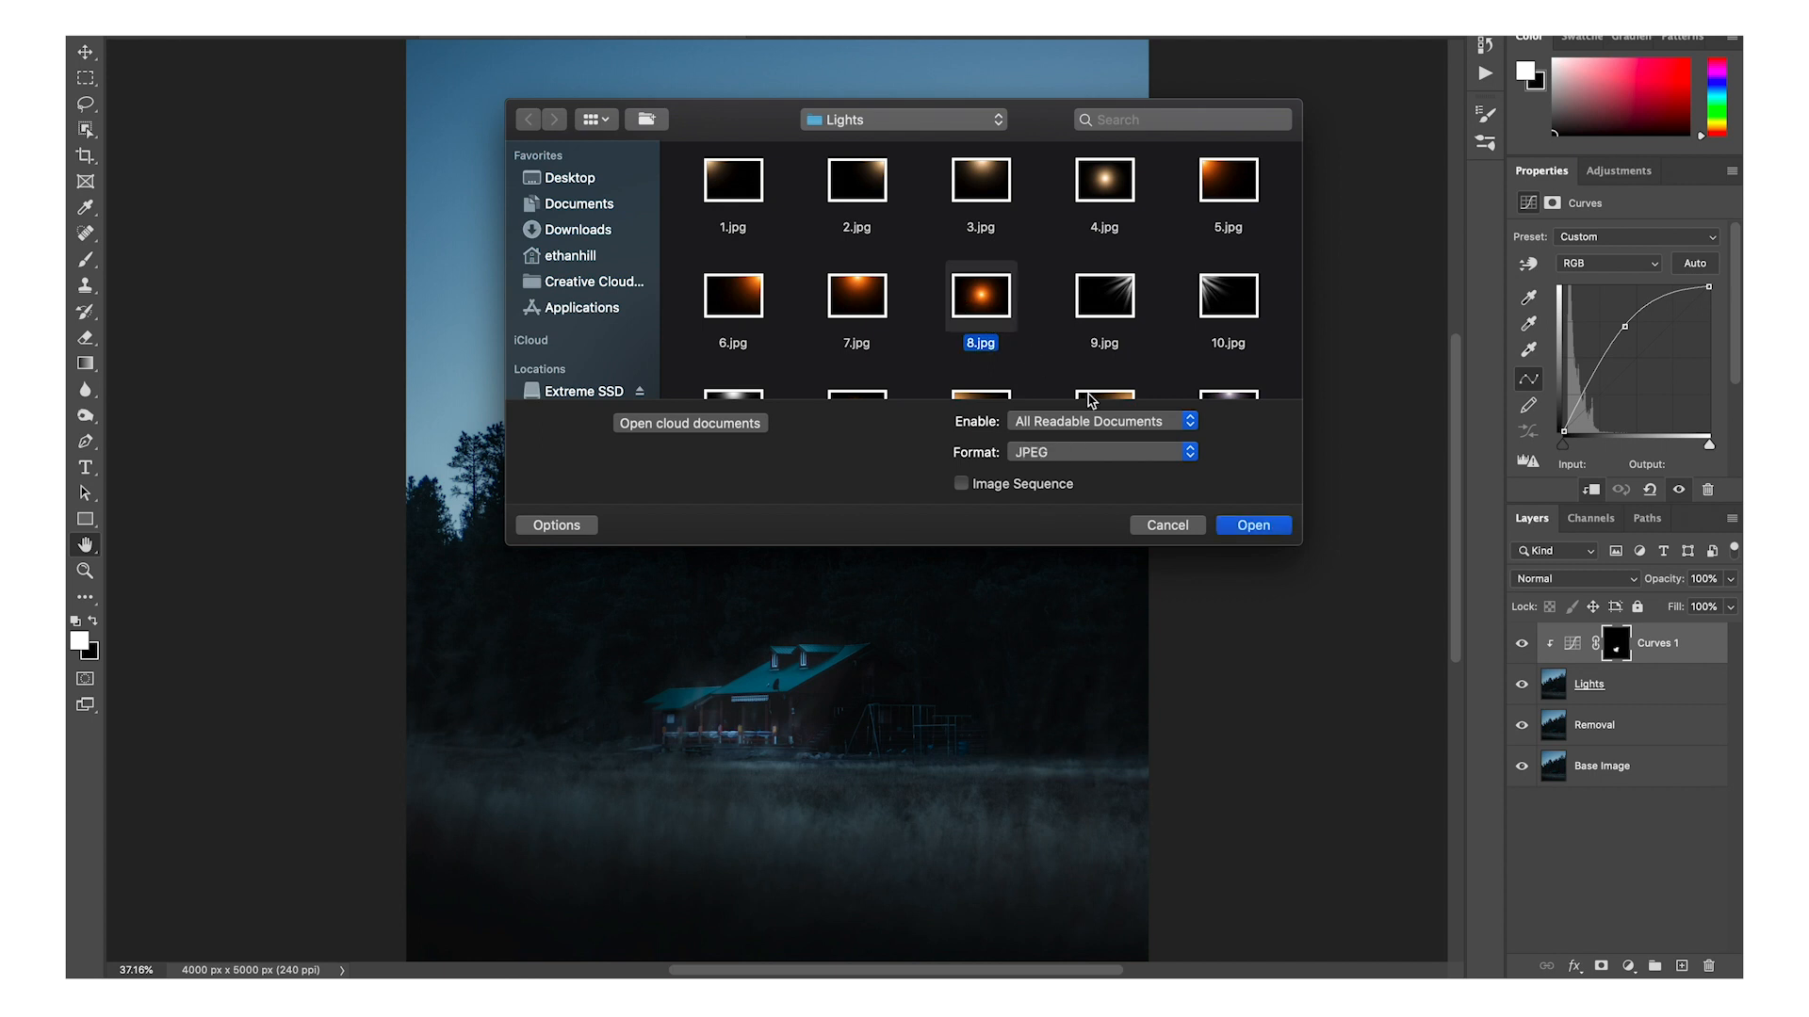
left_click(1271, 526)
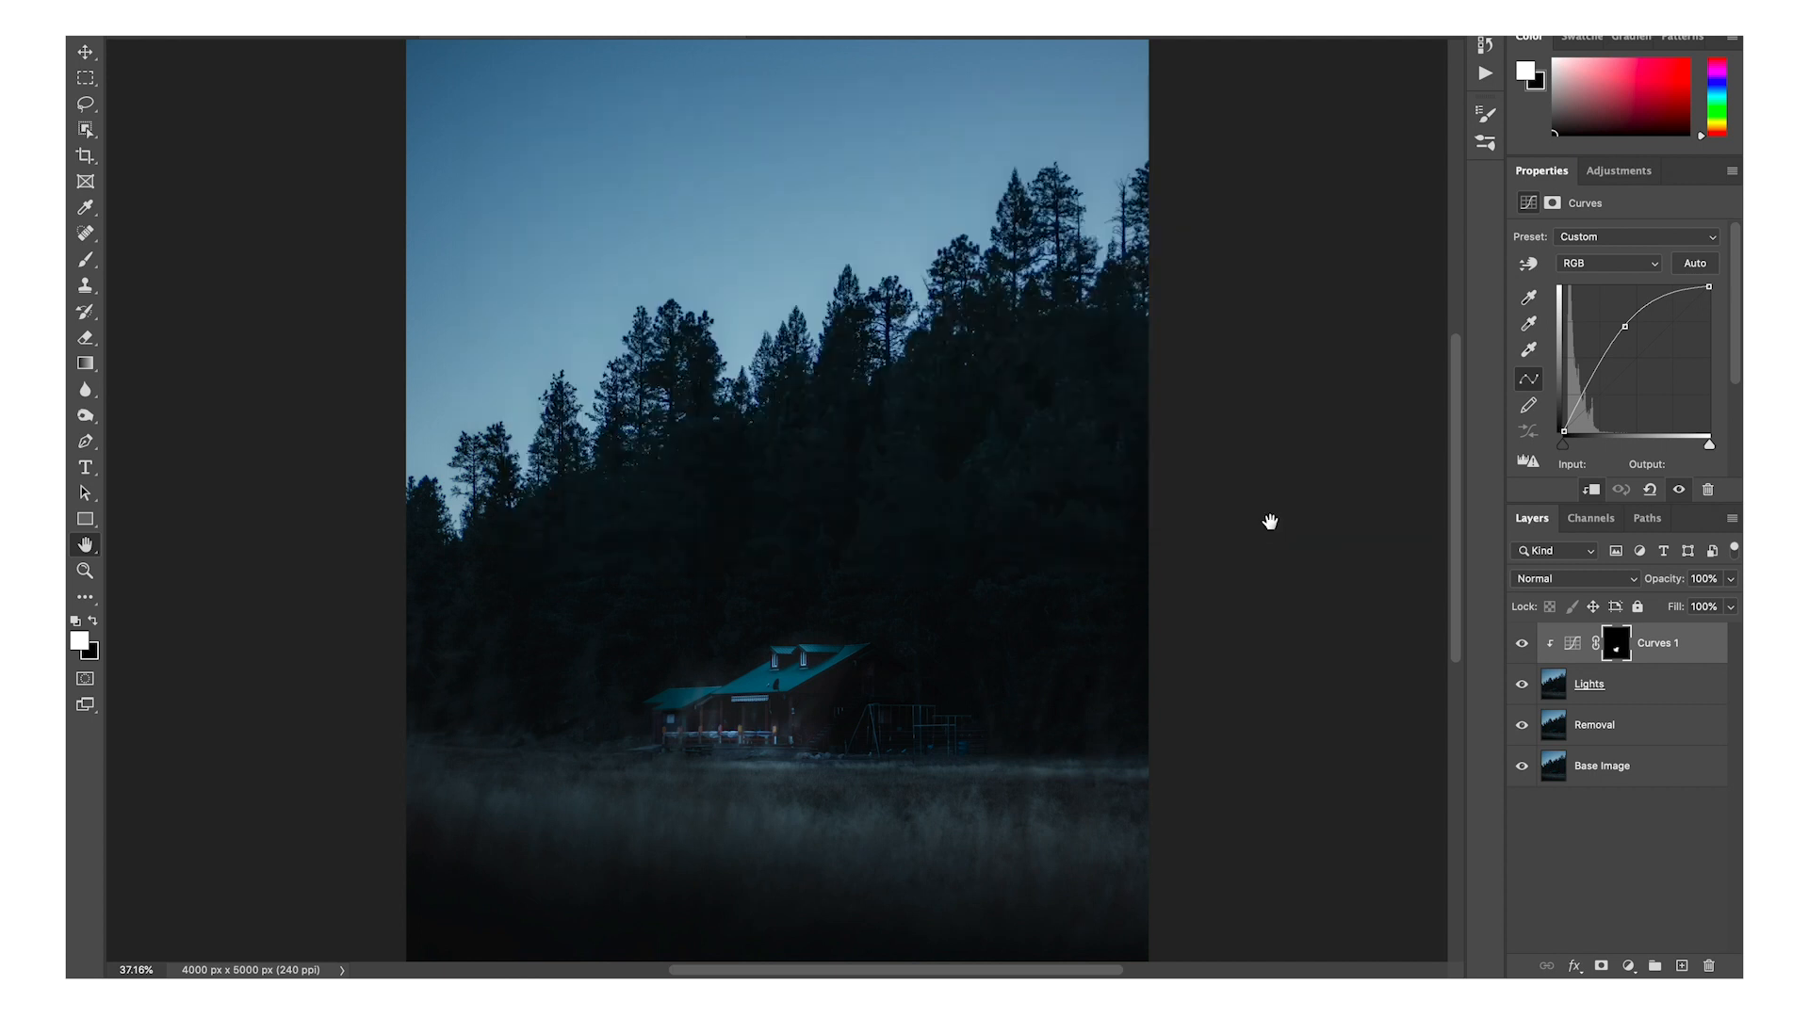
key("ctrl+a")
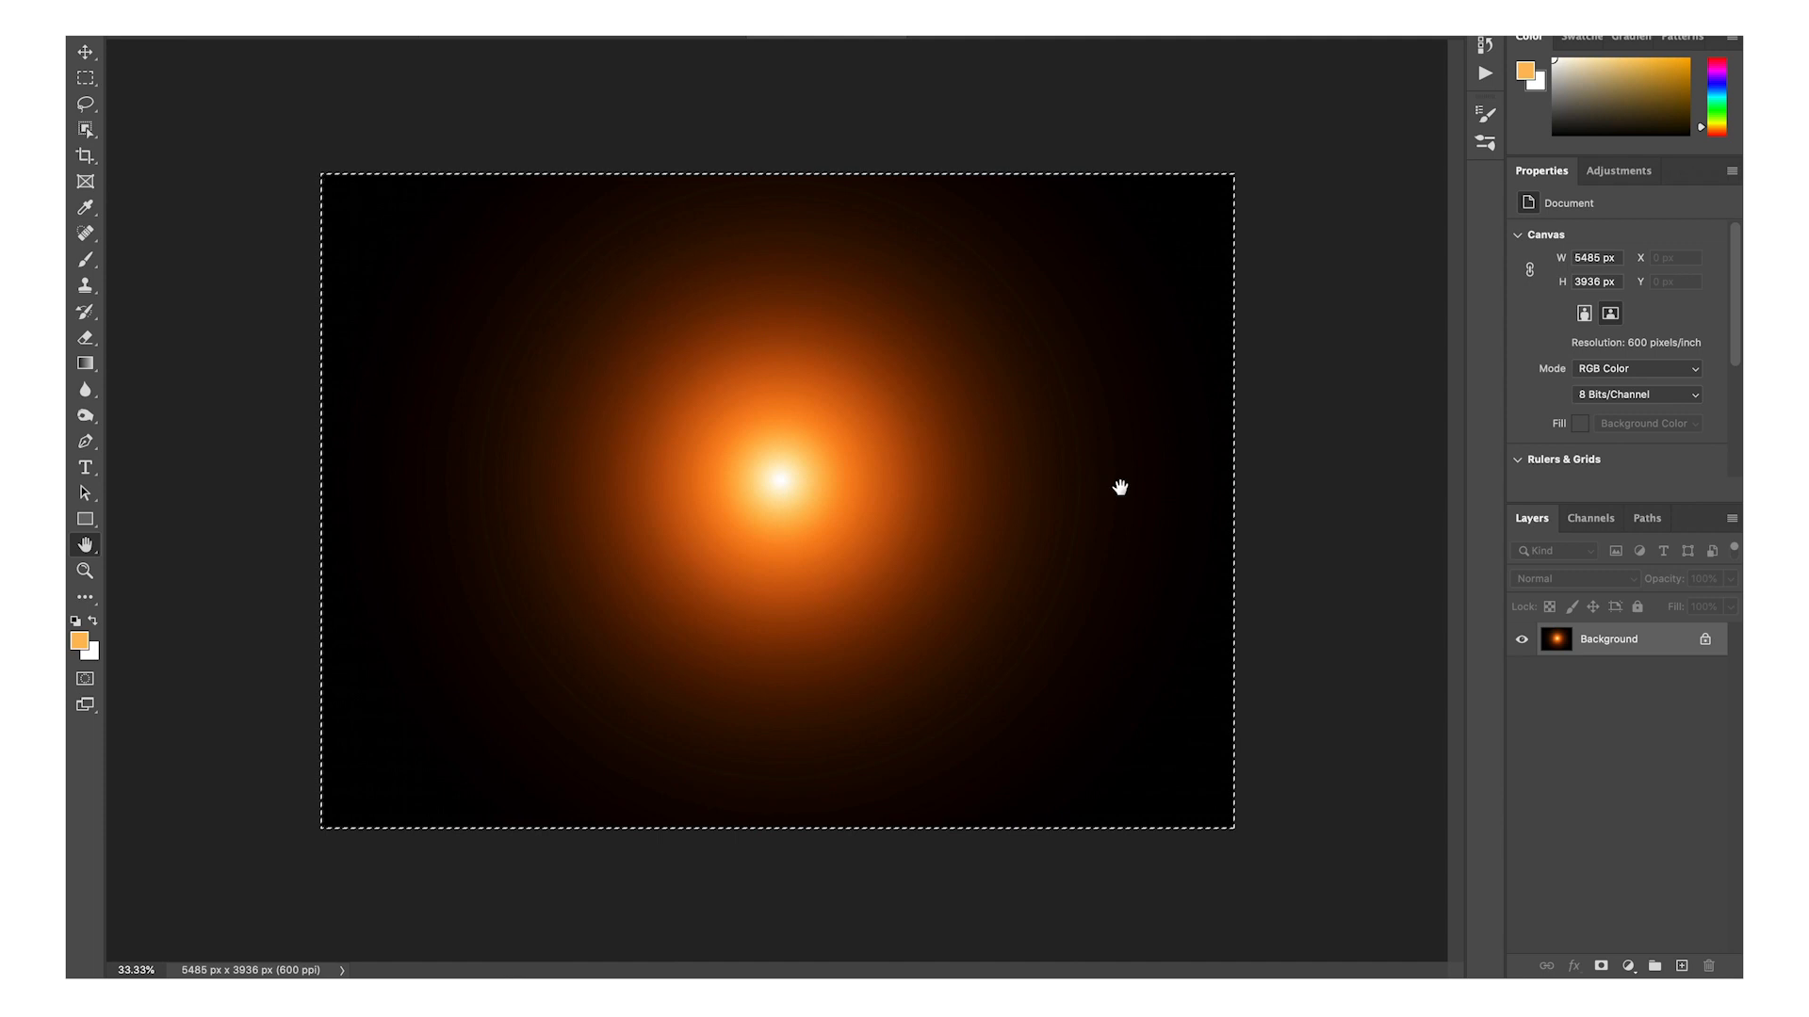
left_click(488, 36)
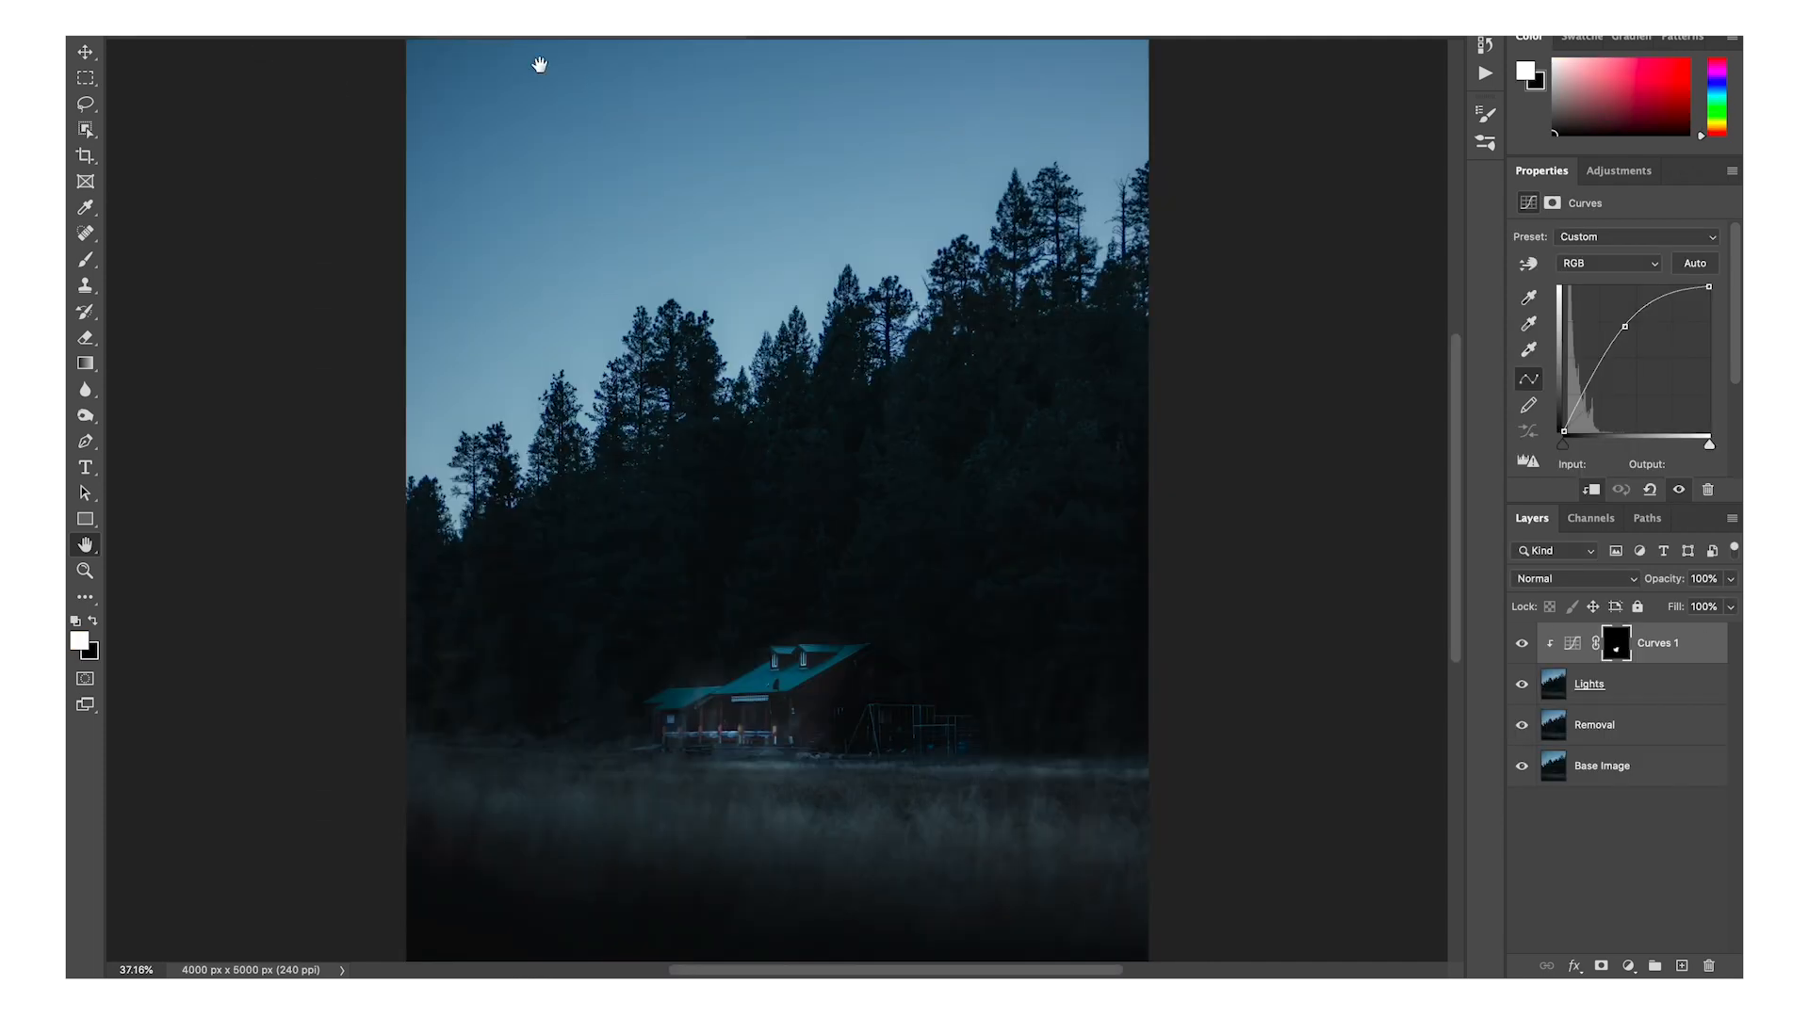
key("ctrl+v")
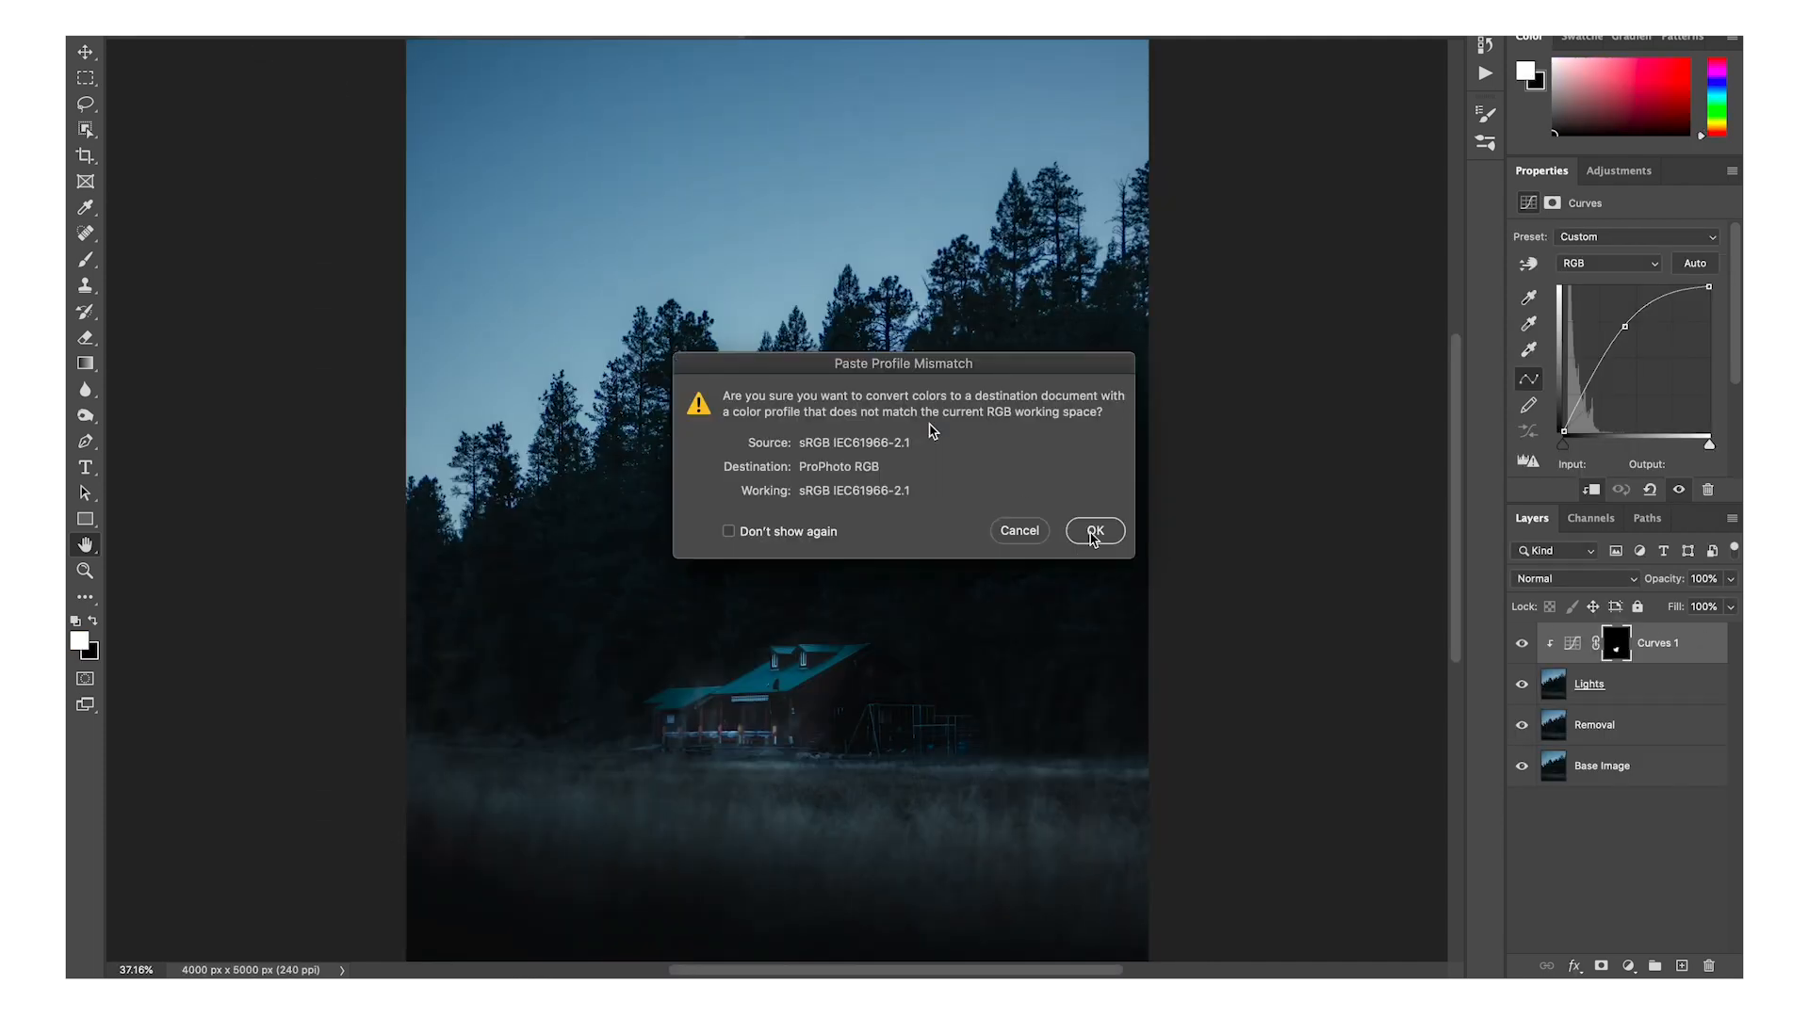
key("Return")
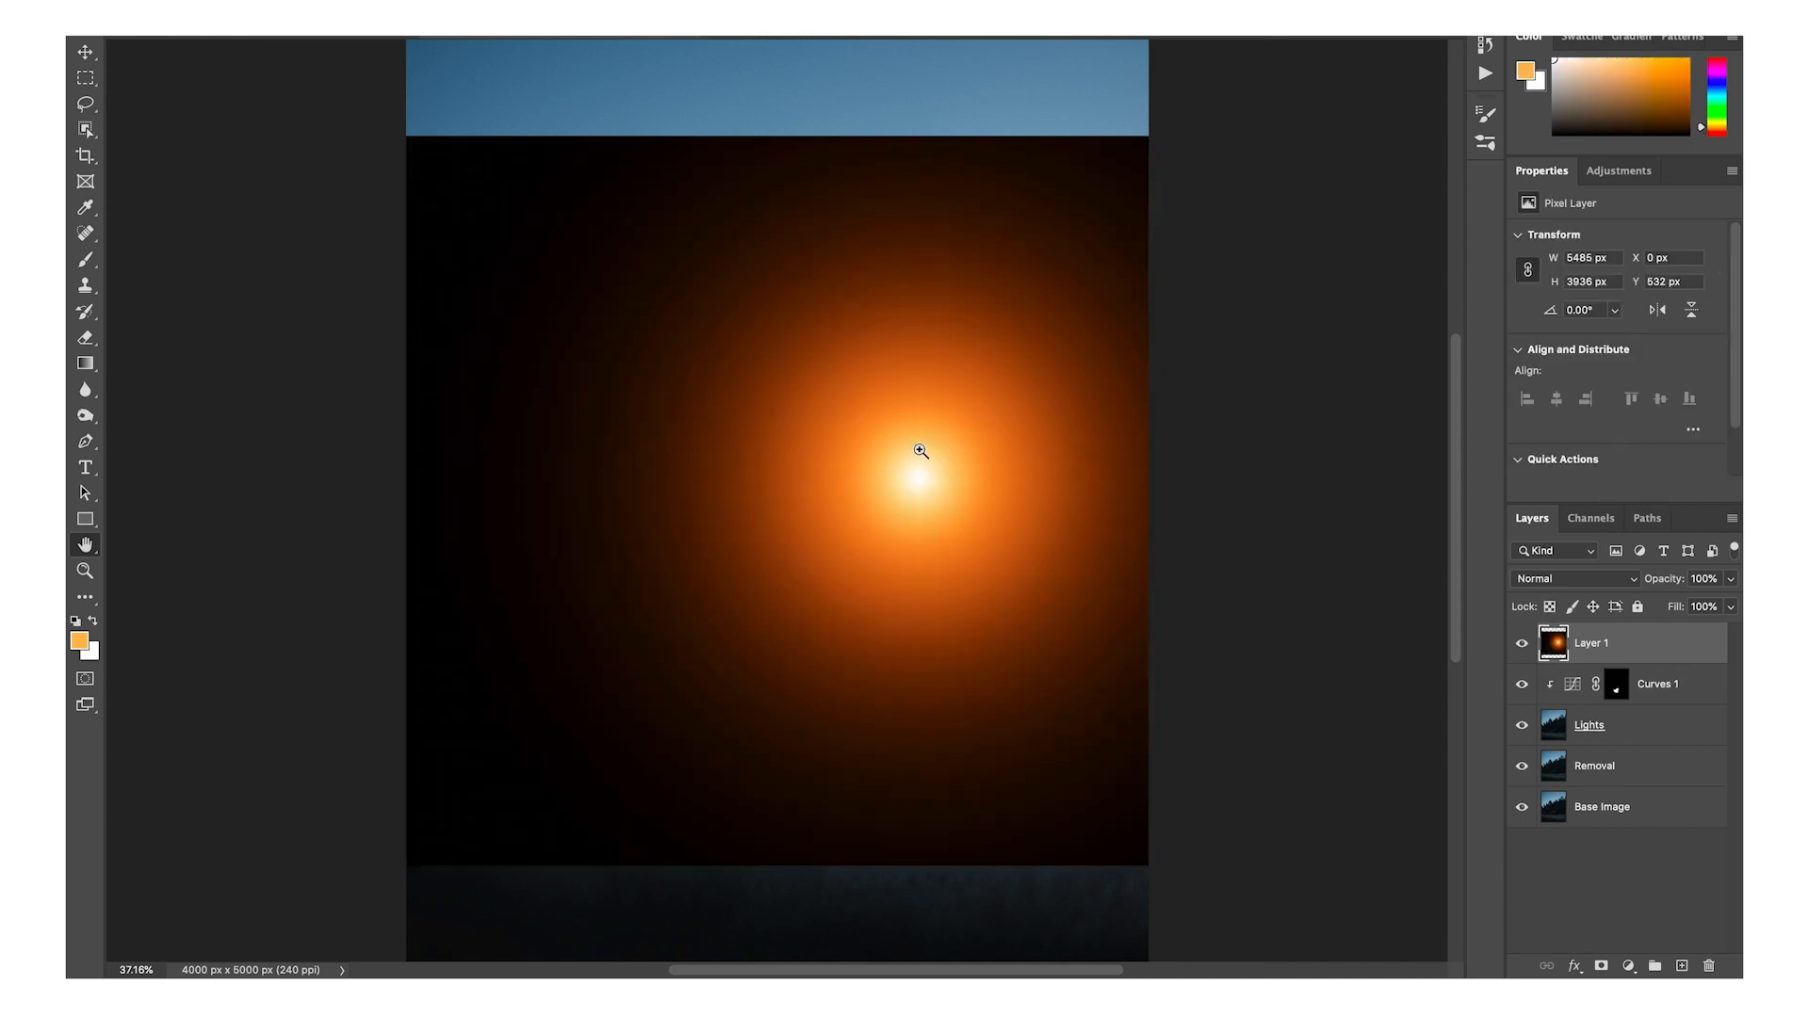
Scale the pasted orange glow down to about 605 × 434 px and place it in front of the cabin.
key("ctrl+t")
left_click_drag(406, 135, 1046, 673)
left_click_drag(1177, 733, 734, 659)
left_click_drag(982, 542, 716, 706)
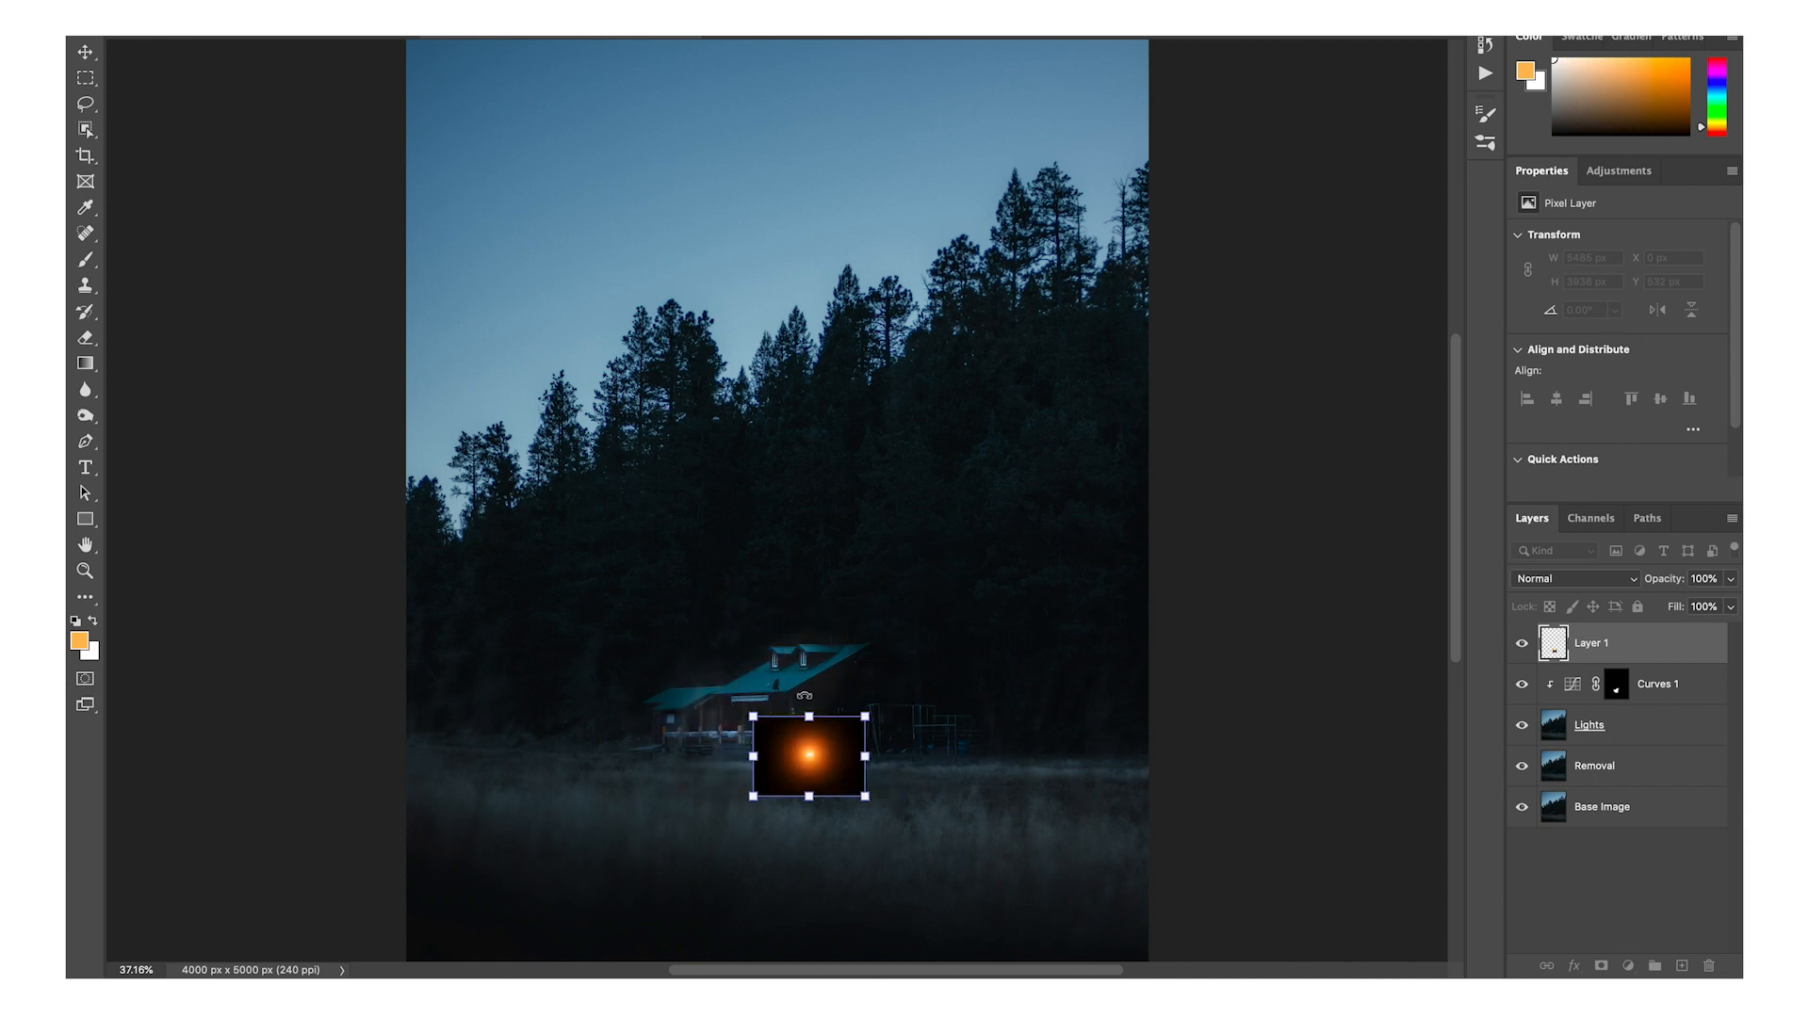
Set the glow layer's blend mode to Screen.
left_click(1560, 580)
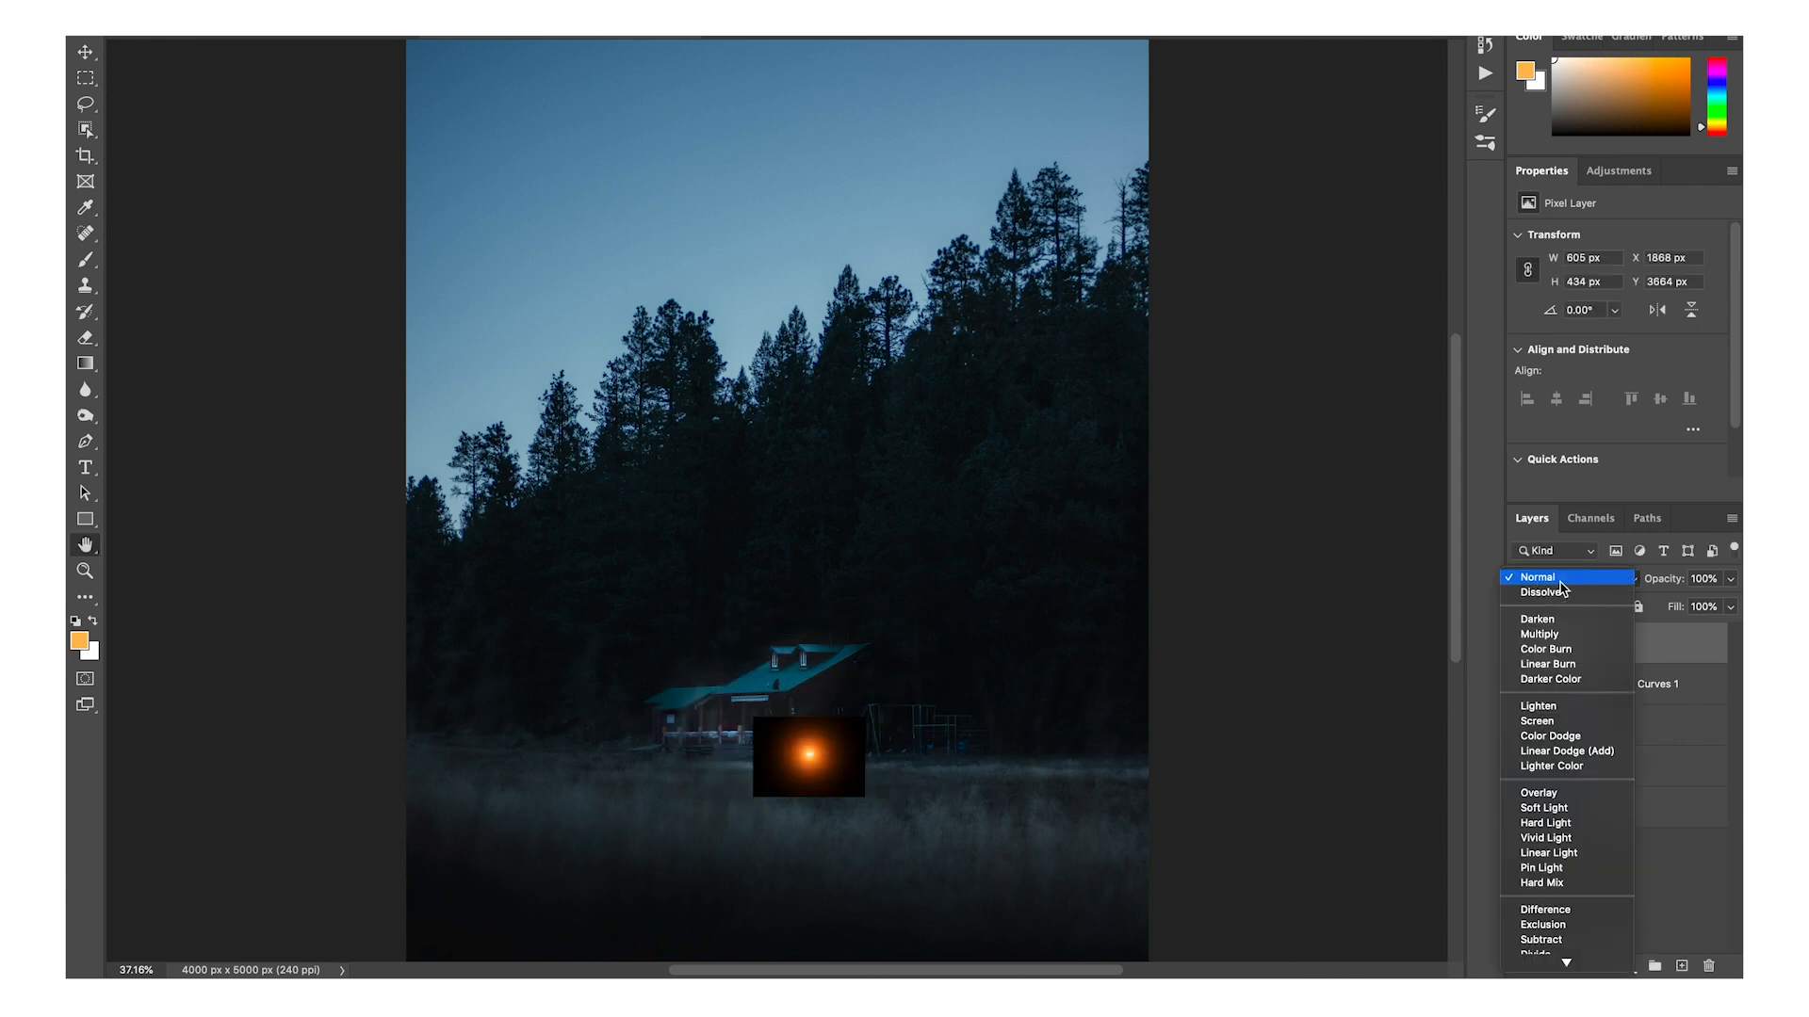
left_click(1563, 723)
left_click(1556, 580)
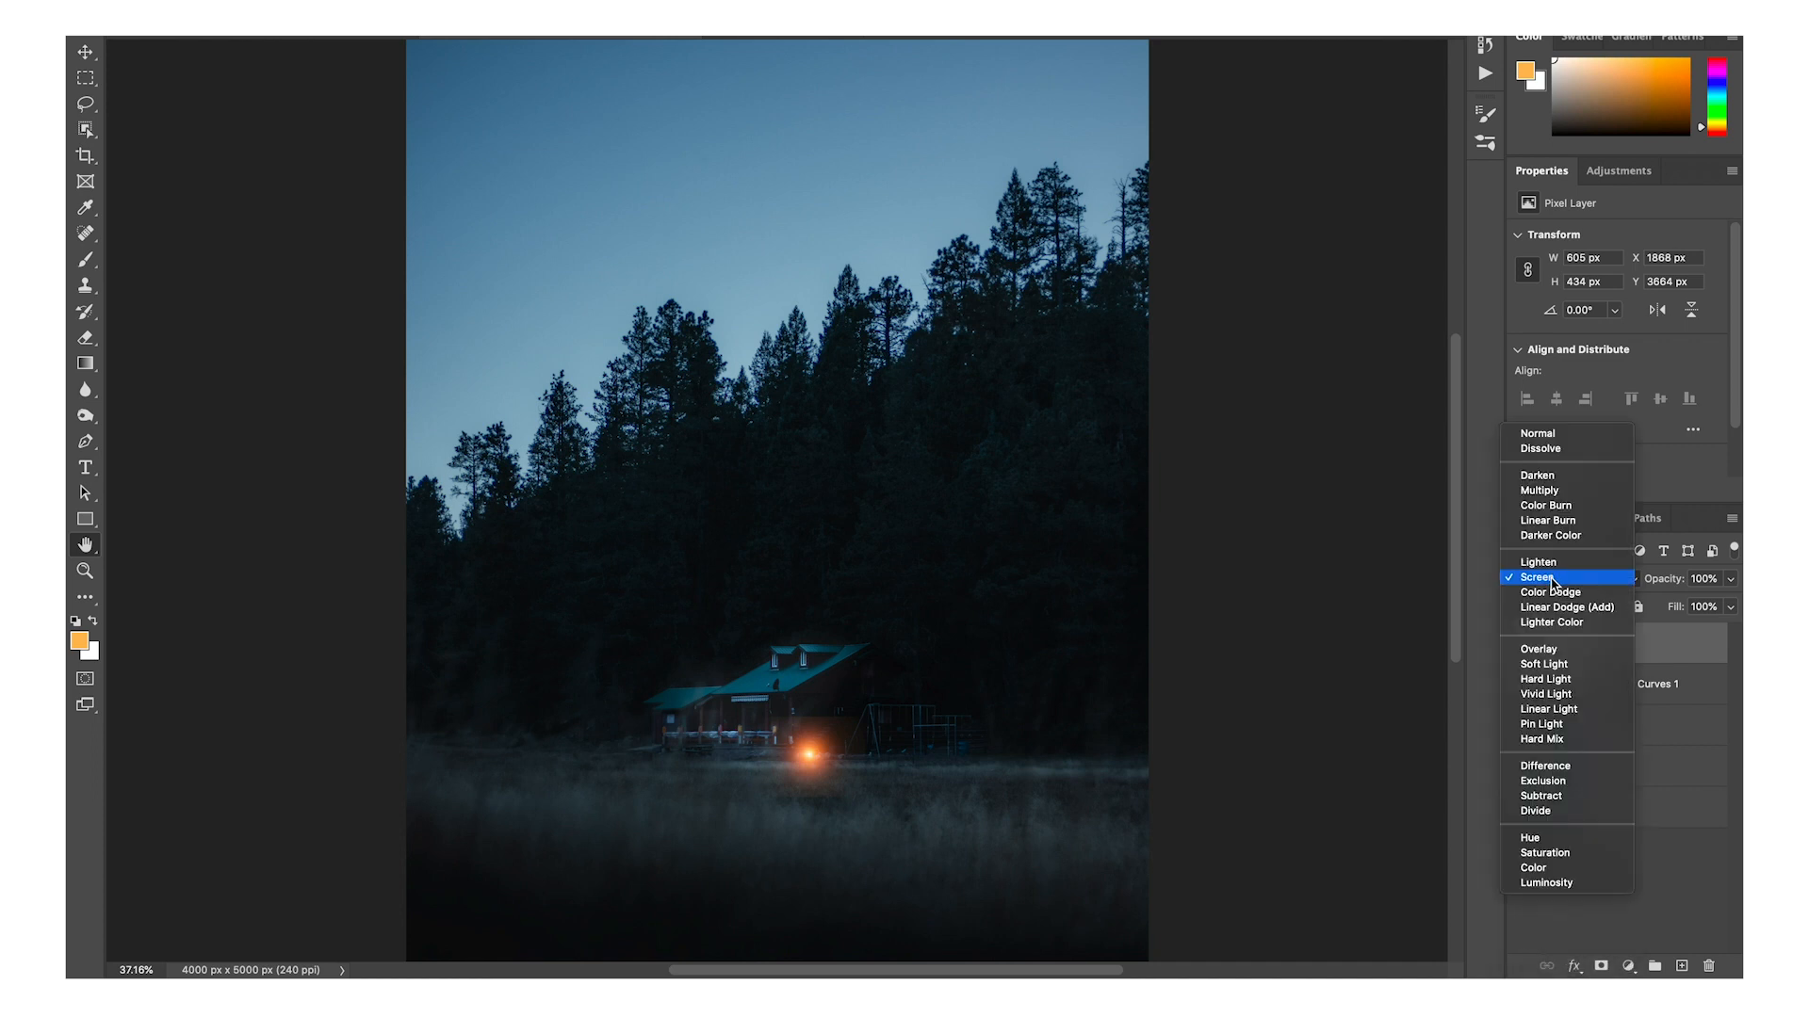
left_click(1545, 576)
Move the glow onto the cabin's left dormer window and transform it into a smaller, upright shape.
left_click_drag(811, 757, 796, 575)
key("super+plus")
key("super+plus")
left_click_drag(807, 686, 750, 520)
key("super+t")
left_click_drag(781, 405, 591, 526)
left_click_drag(843, 427, 788, 497)
left_click_drag(745, 543, 769, 501)
key("super+plus")
key("super+plus")
key("super+plus")
mouse_move(968, 586)
left_mouse_down()
mouse_move(968, 567)
mouse_move(968, 586)
left_mouse_up()
left_click_drag(700, 600, 708, 602)
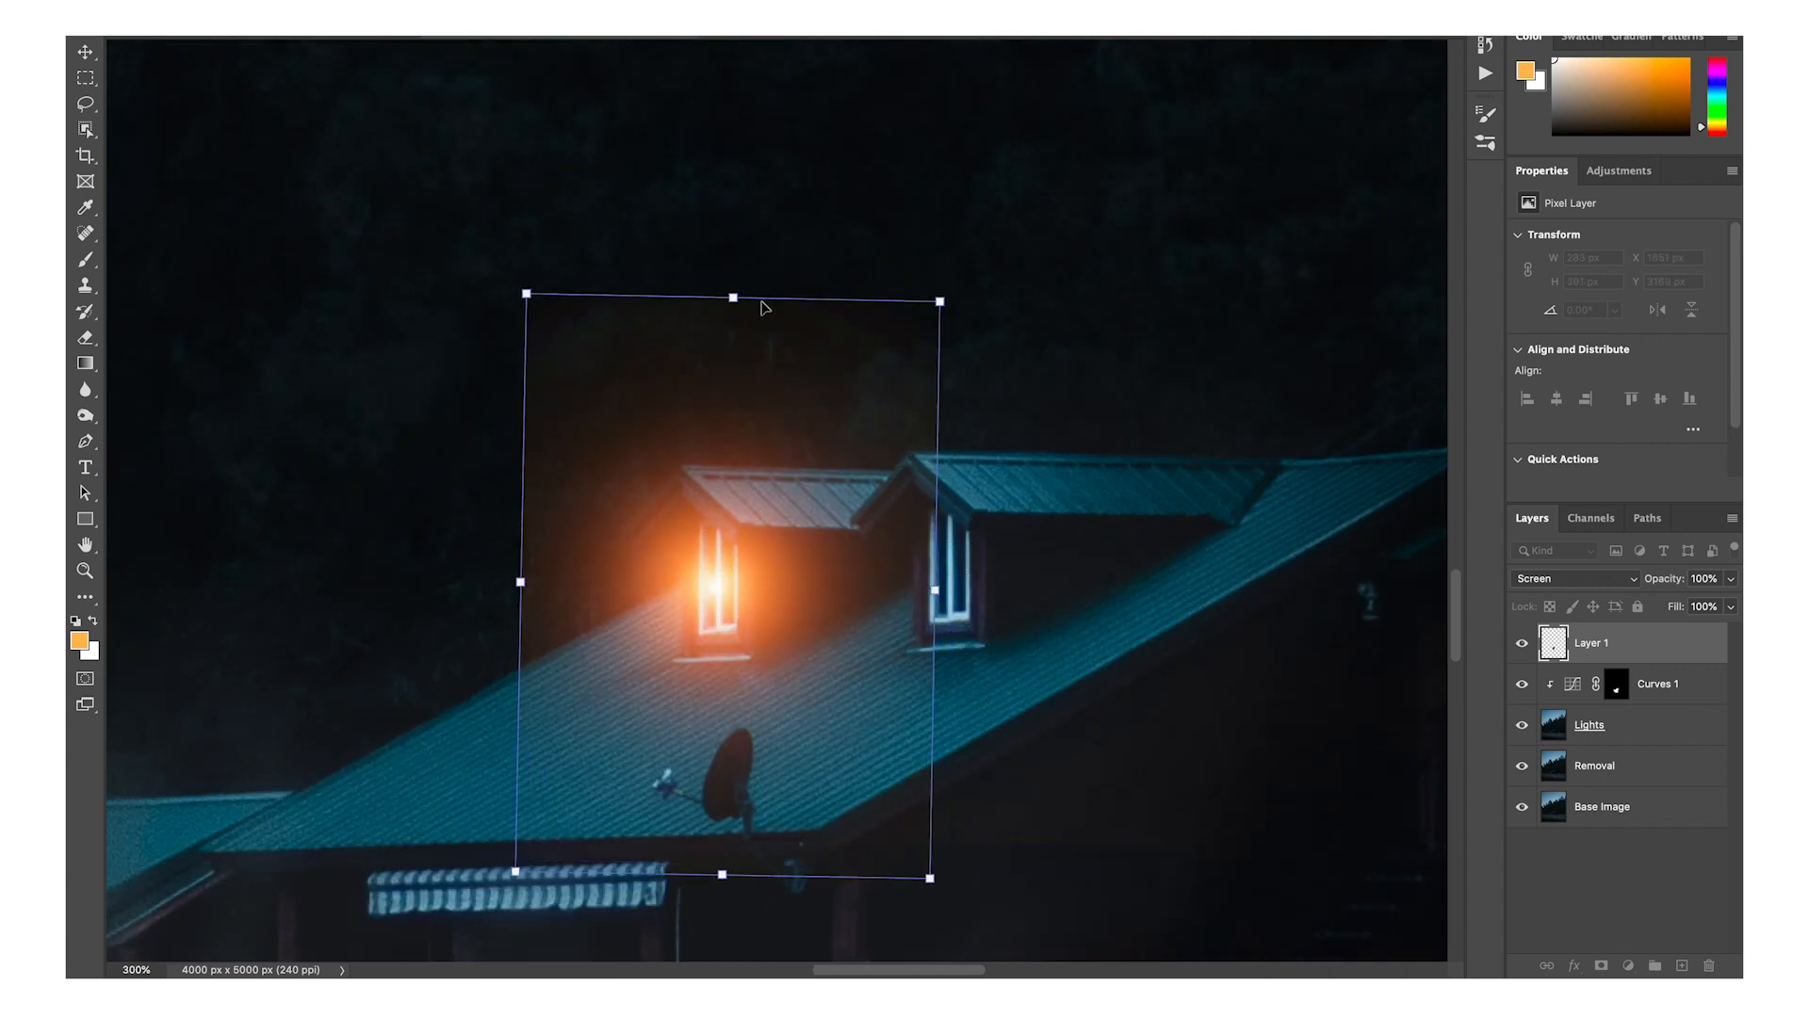
Fit the glow to the left dormer window by reshaping it to about 219 × 370 px and centring it on the panes.
left_click_drag(734, 298, 735, 186)
left_click_drag(726, 512, 726, 560)
left_click_drag(942, 237, 864, 364)
left_click_drag(726, 616, 759, 563)
left_click_drag(716, 869, 717, 906)
left_click_drag(716, 645, 722, 623)
left_click_drag(894, 589, 869, 588)
left_click_drag(713, 589, 733, 586)
key("Return")
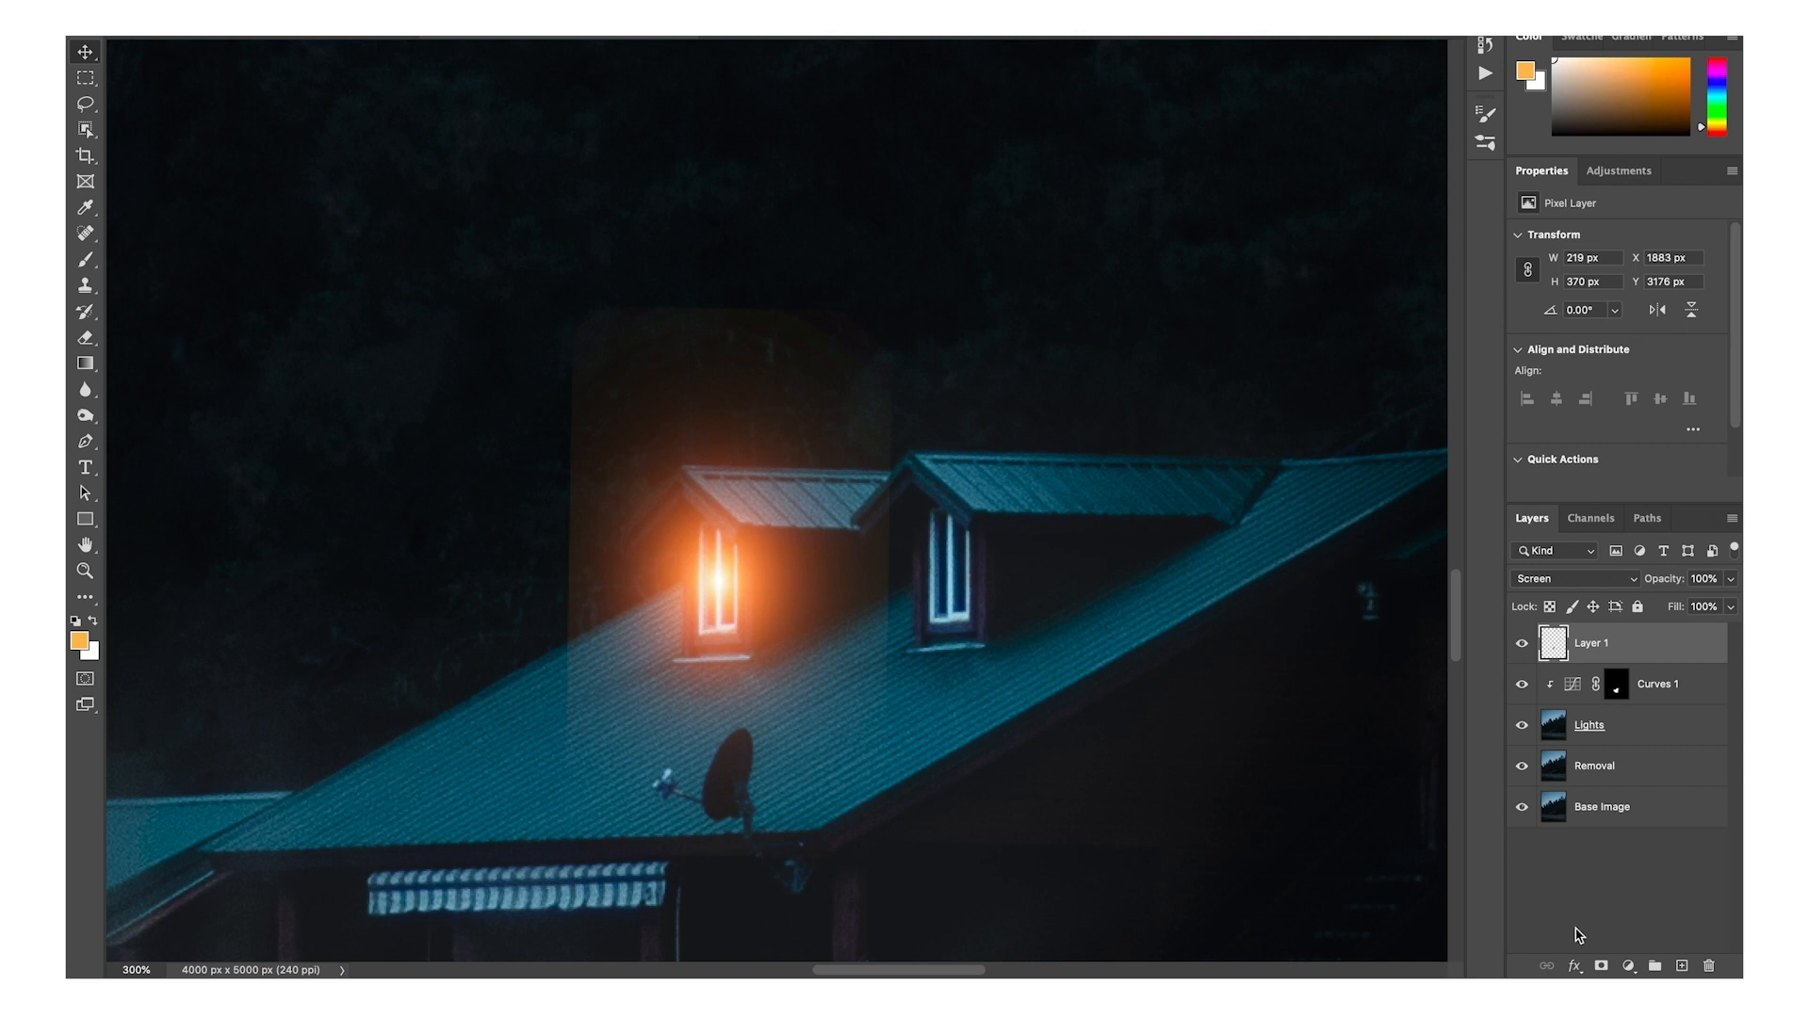
Add a mask to the glow layer, paint out its visible edges in black, and lower the layer's opacity to 68%.
left_click(1599, 963)
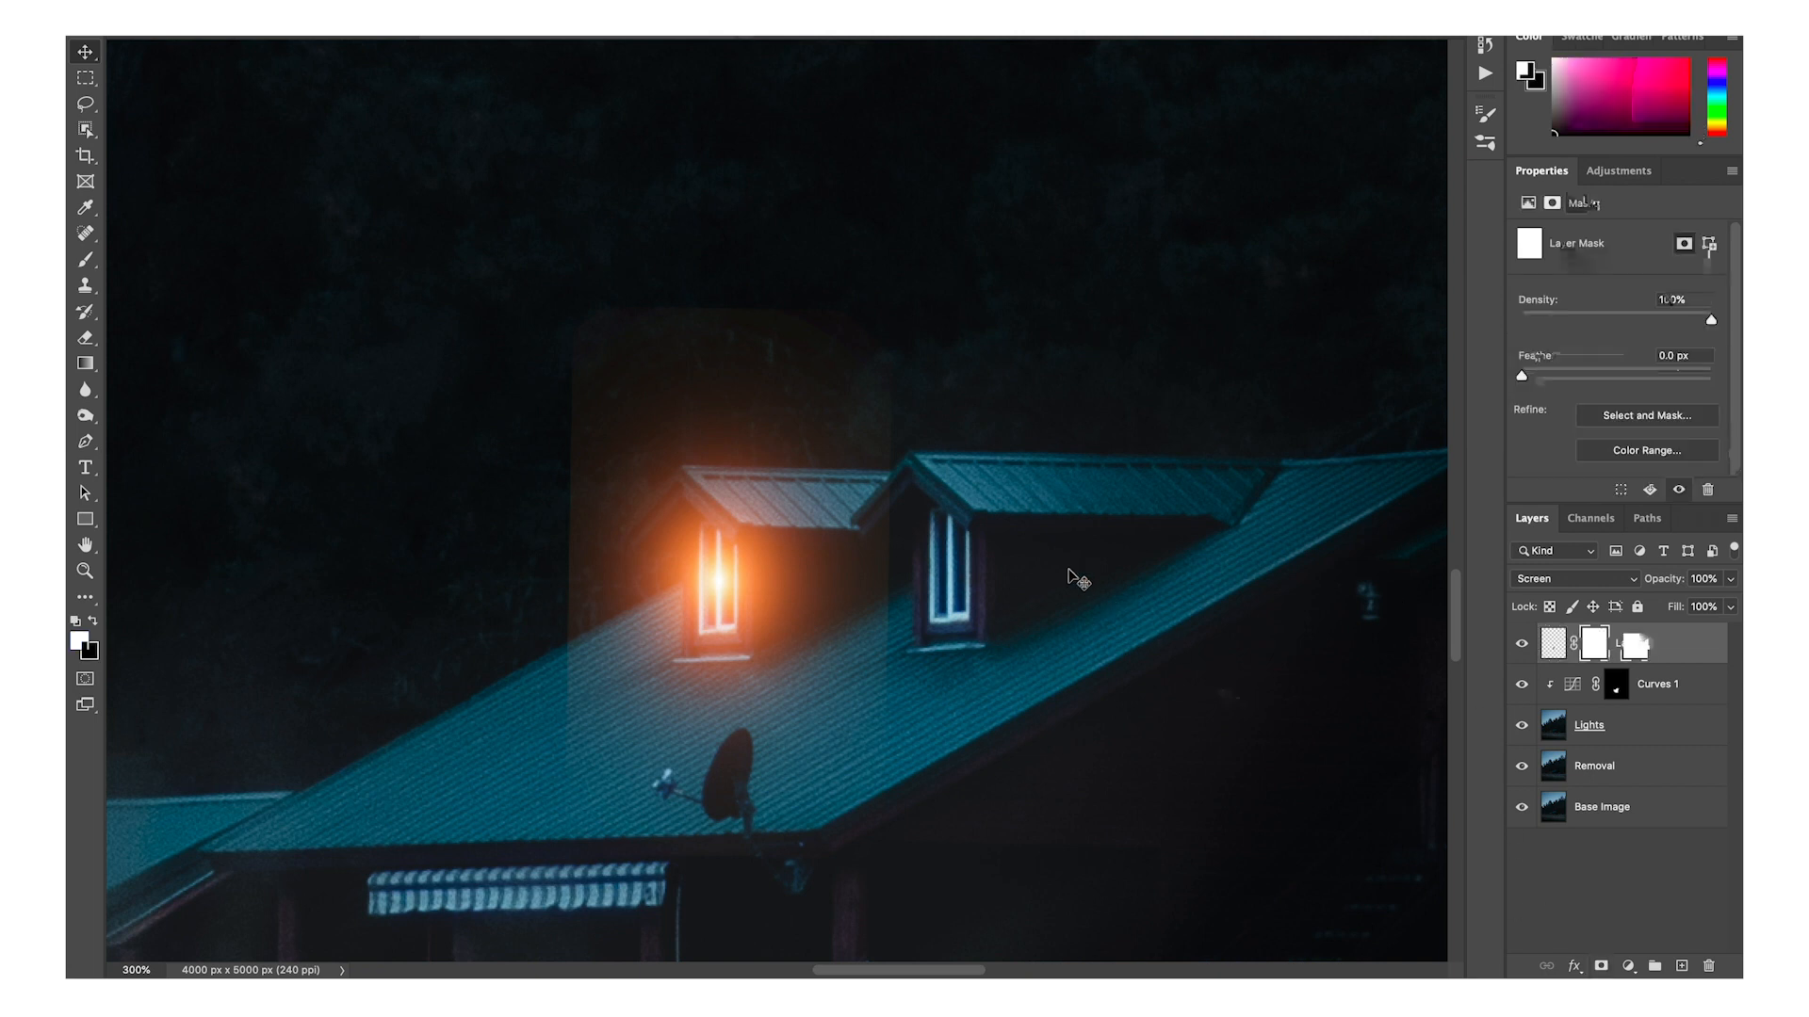
key("b")
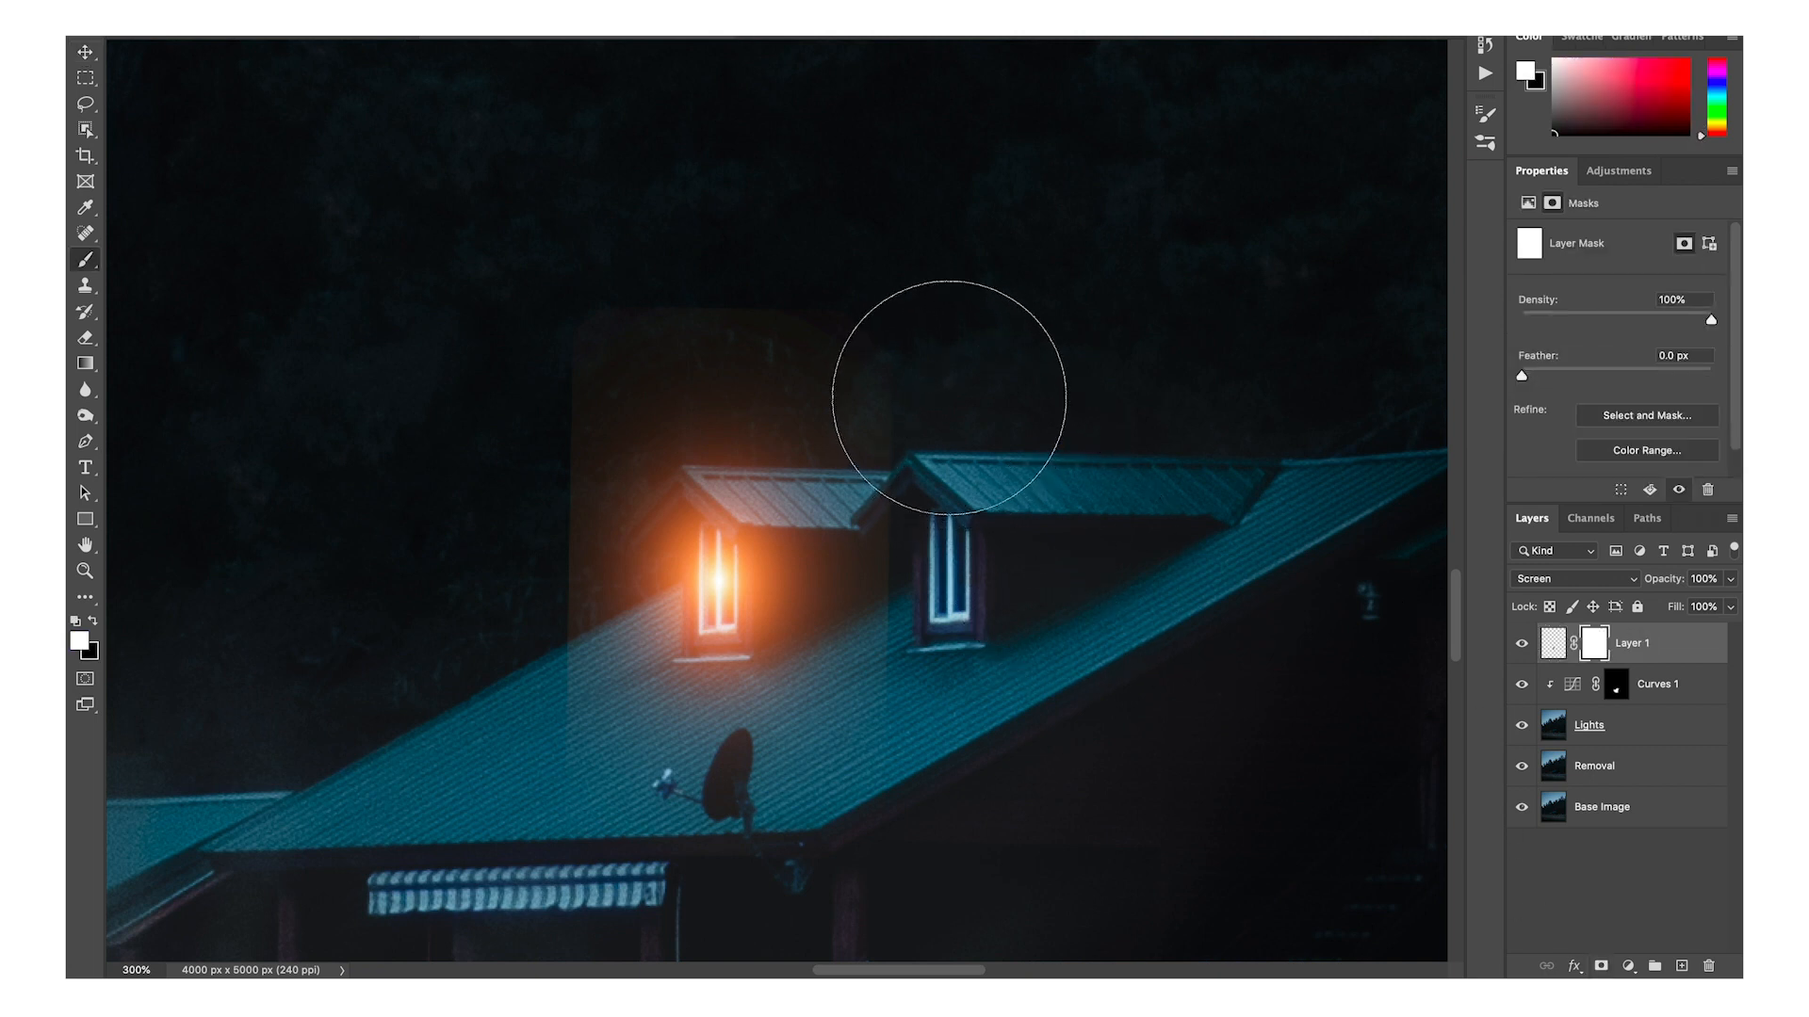
key("x")
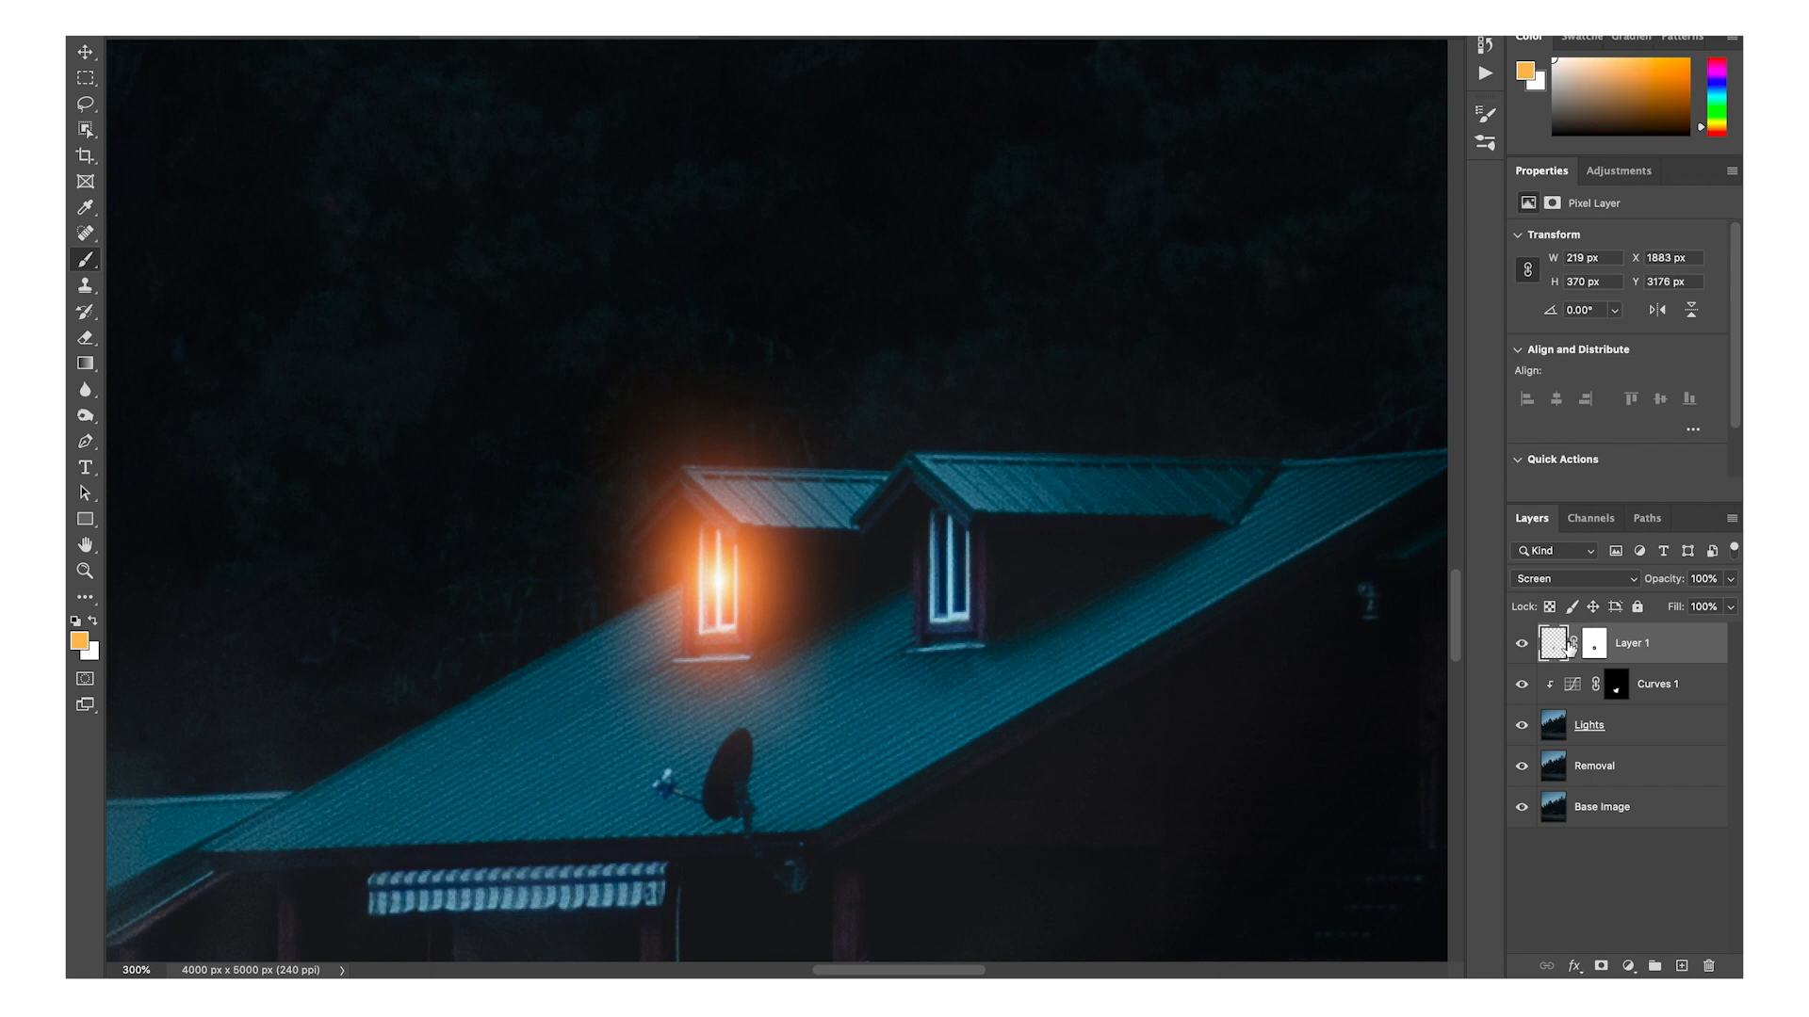
left_click_drag(1724, 603, 1689, 604)
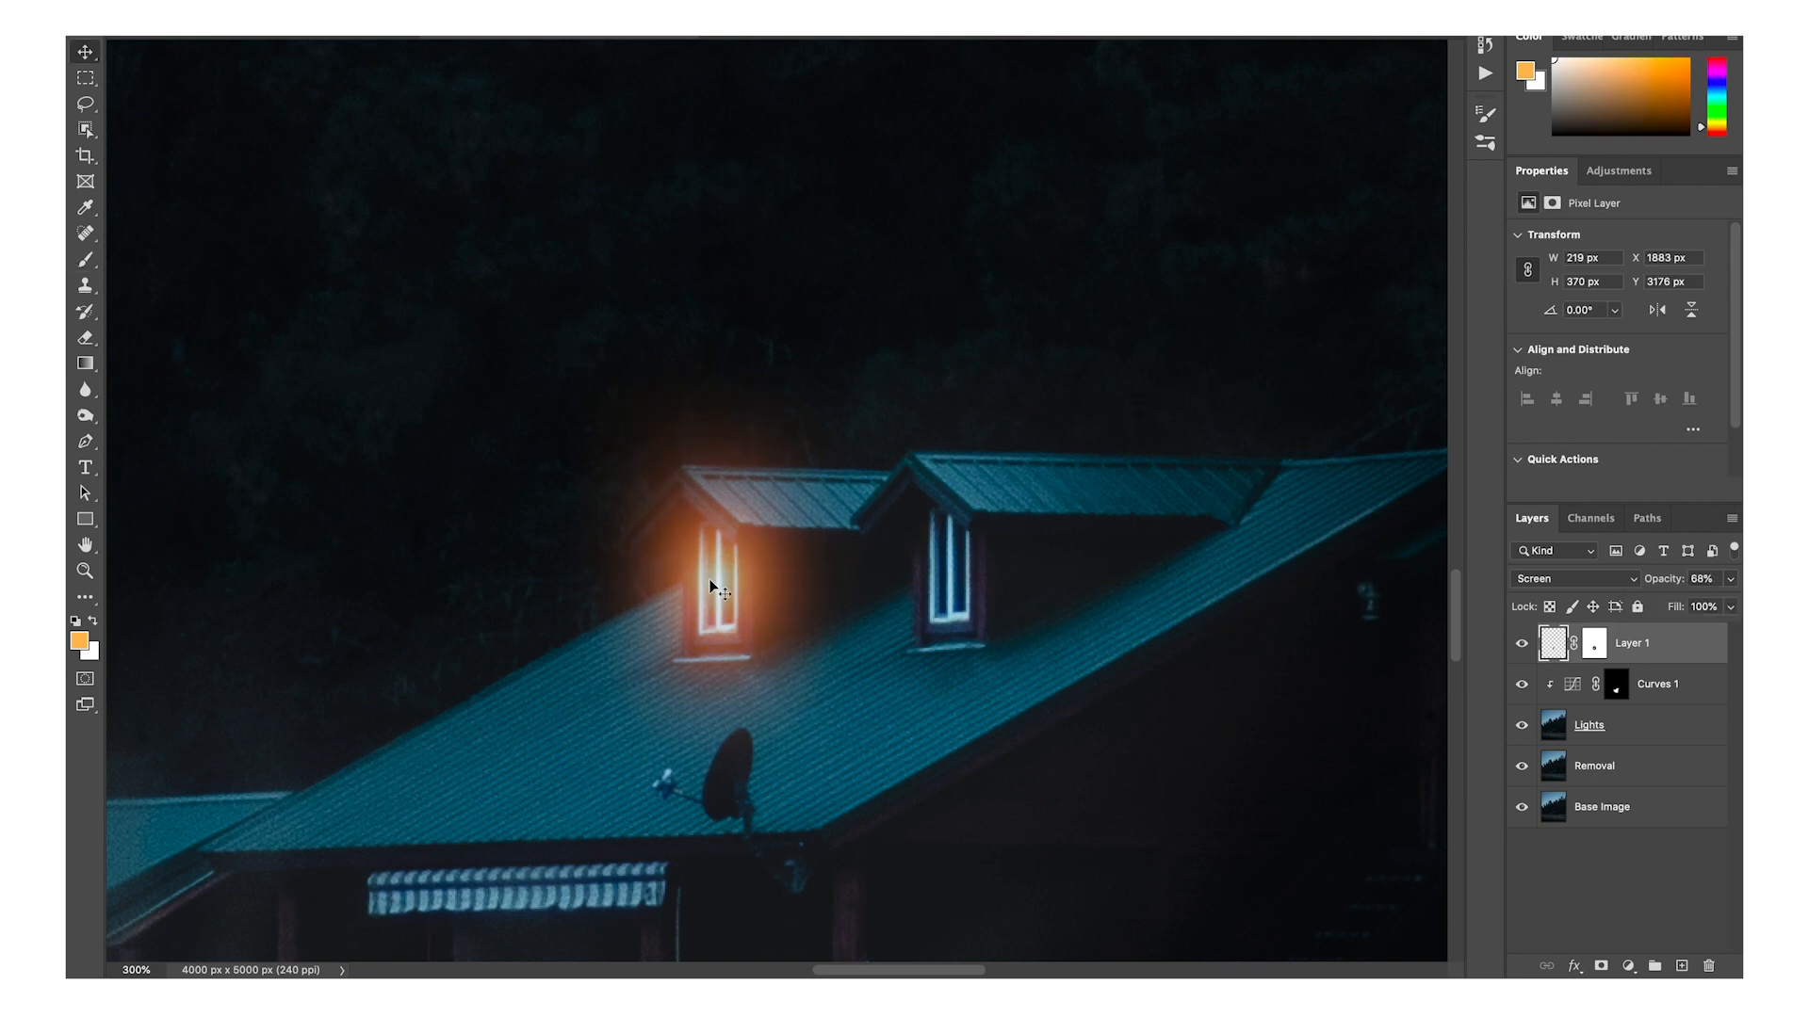
Duplicate the masked glow layer and place the copy over the right dormer window.
key("super+j")
left_click_drag(720, 591, 942, 581)
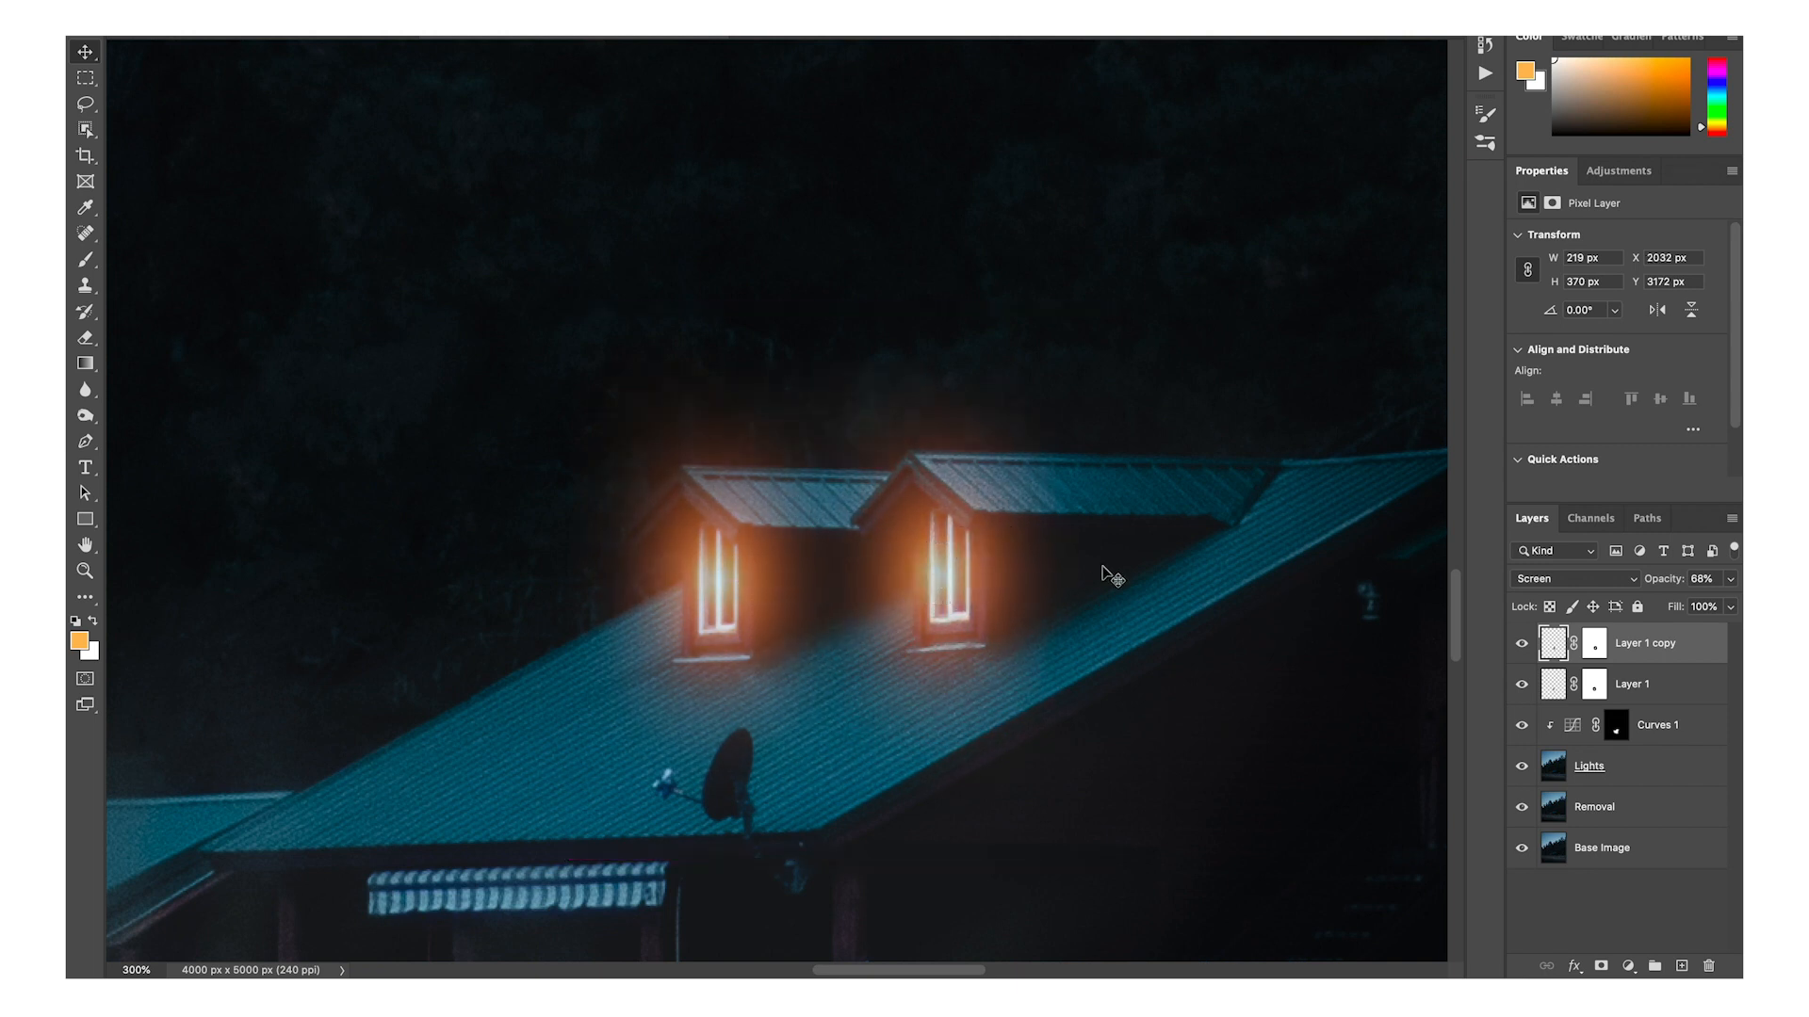
key("super+0")
left_click(1304, 617)
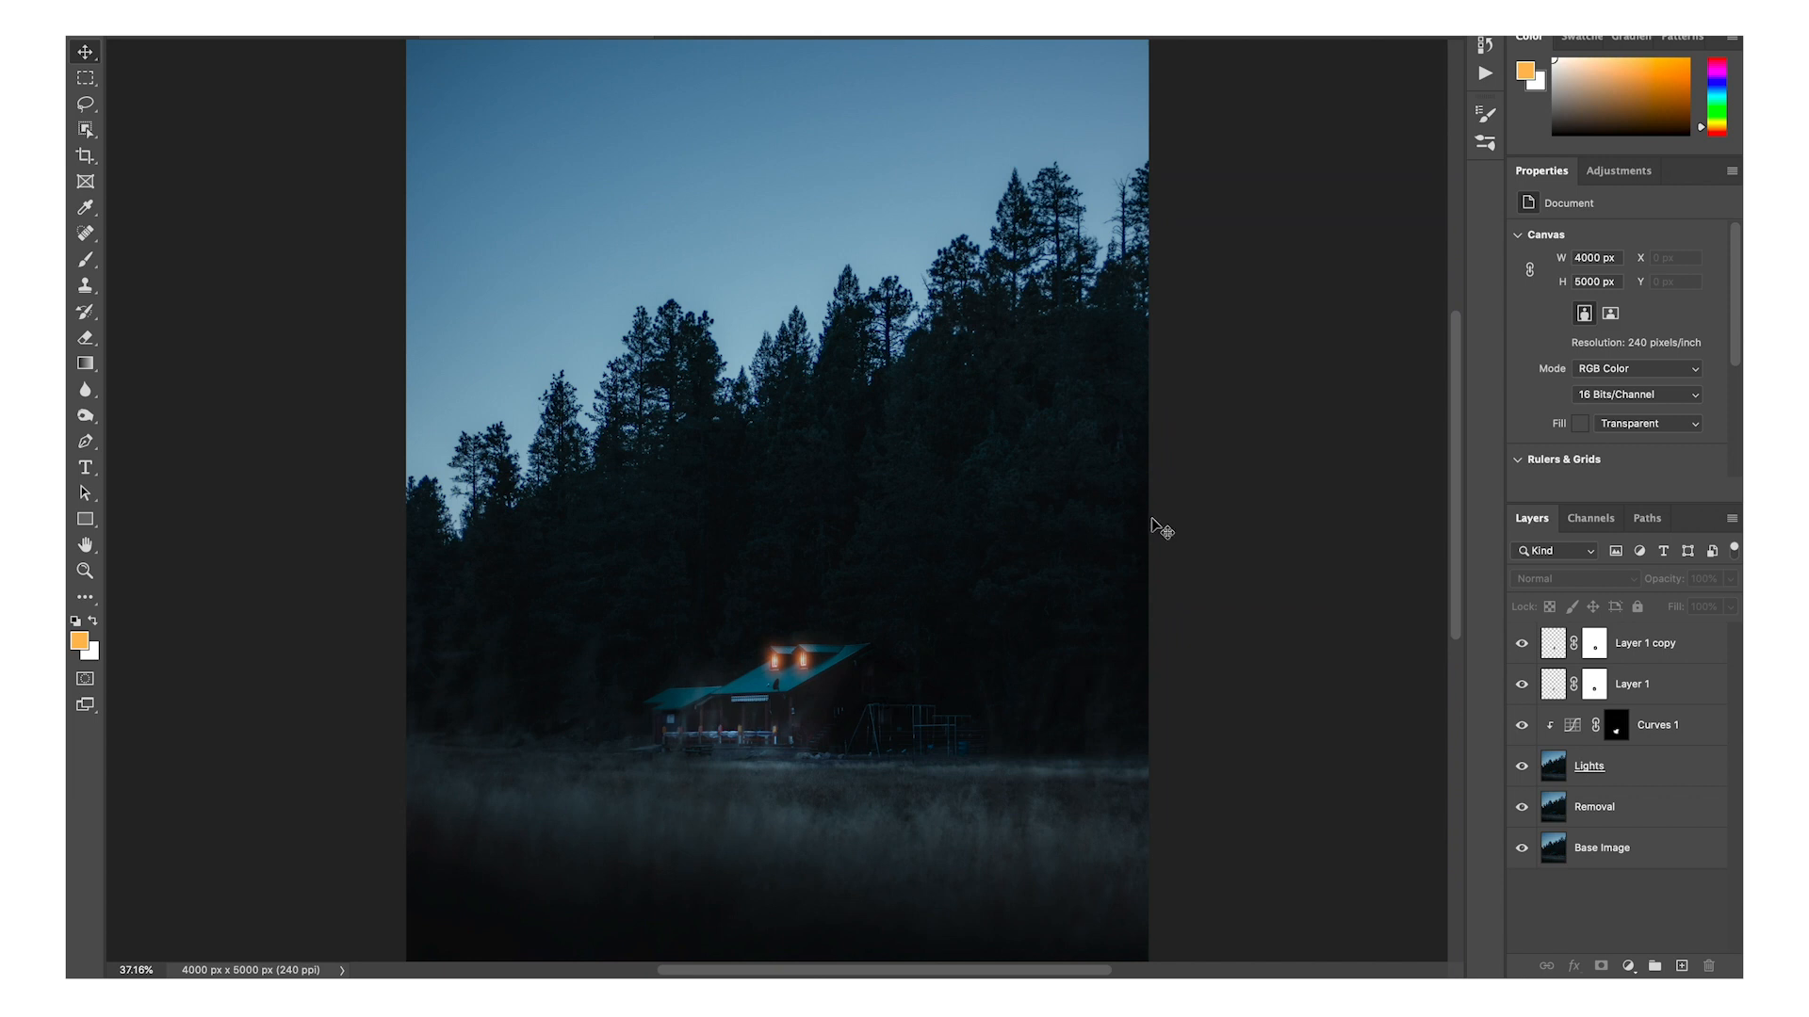
Examine both dormer window glows and the rest of the cabin up close.
key("super+plus")
key("super+plus")
key("h")
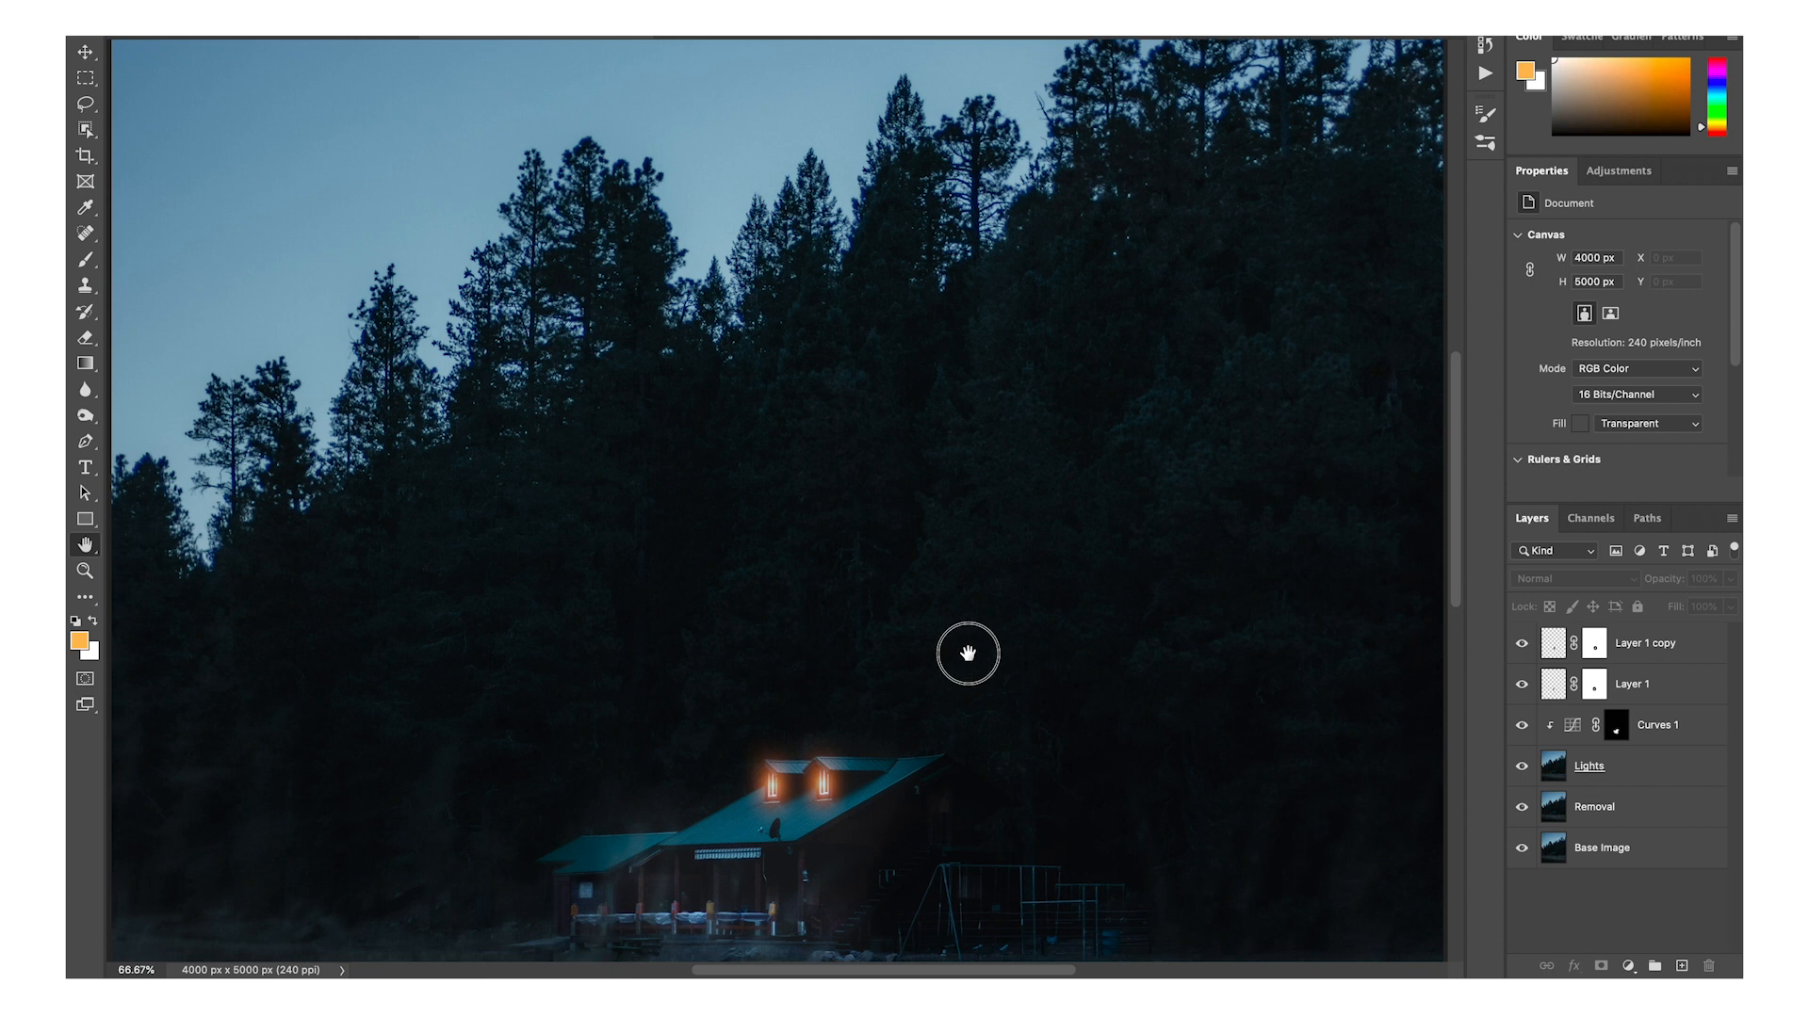
left_click_drag(964, 666, 974, 529)
key("super+plus")
left_click_drag(860, 694, 860, 358)
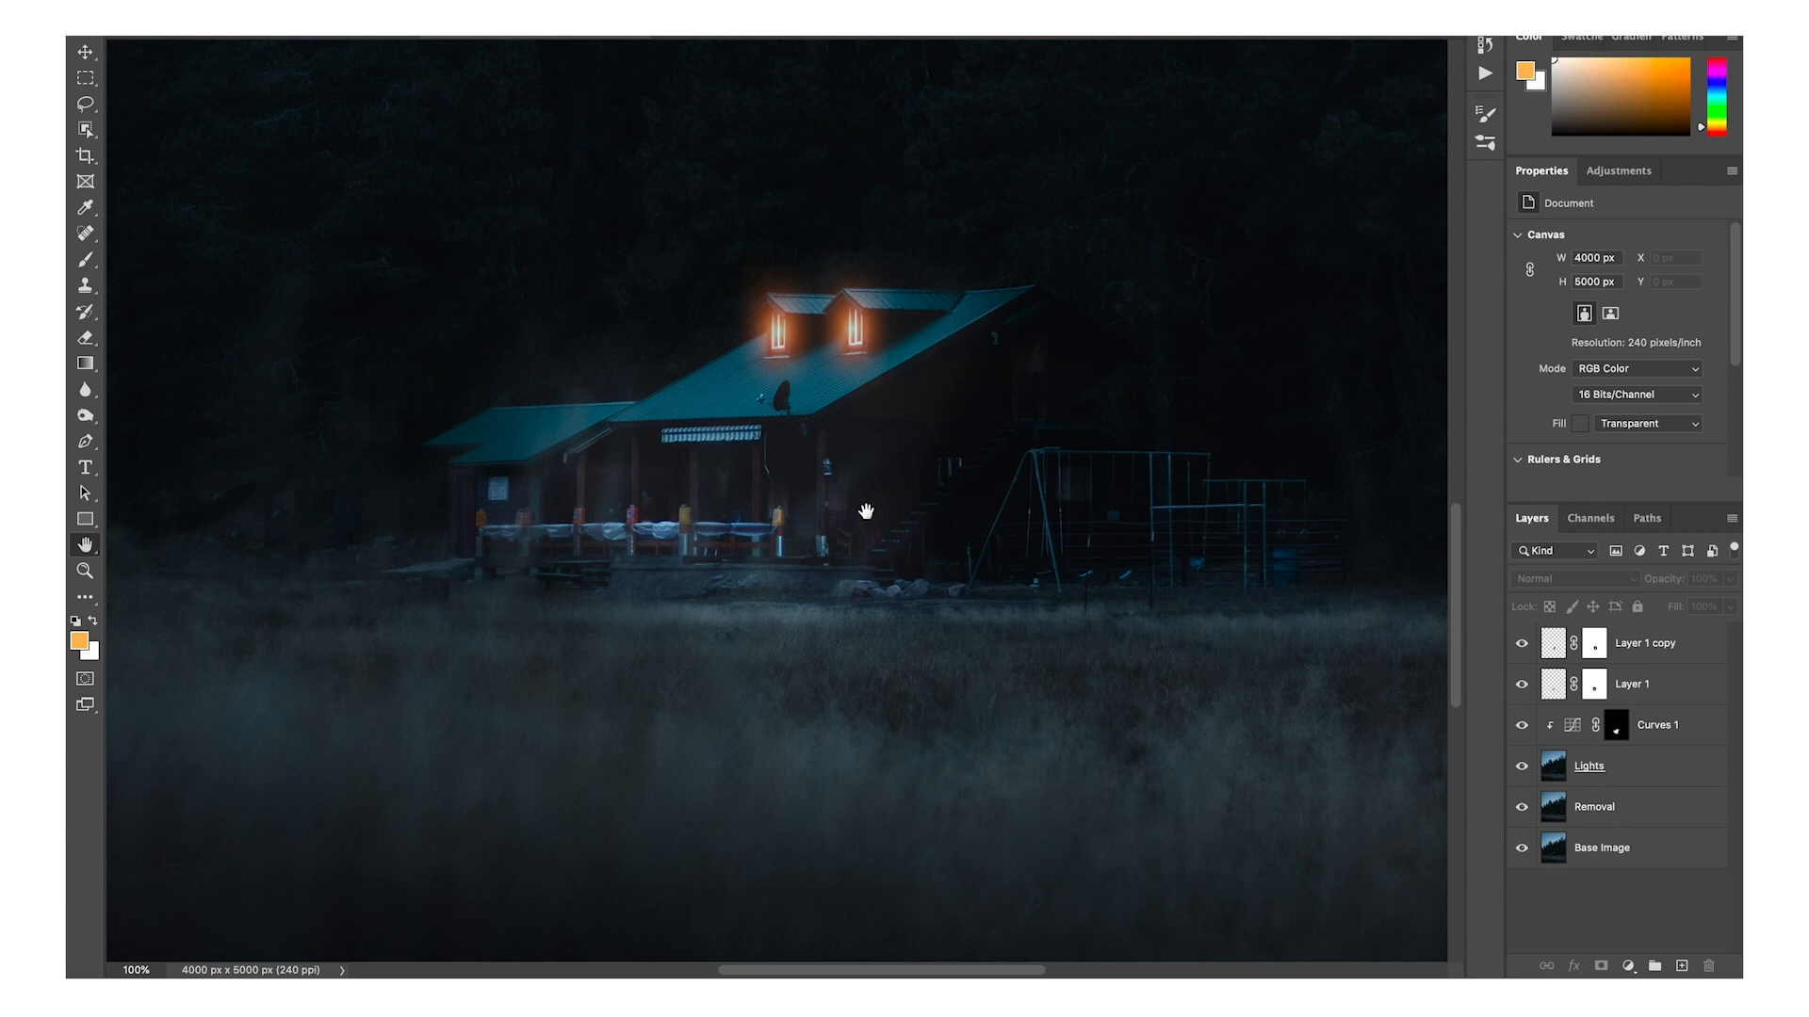
key("super+0")
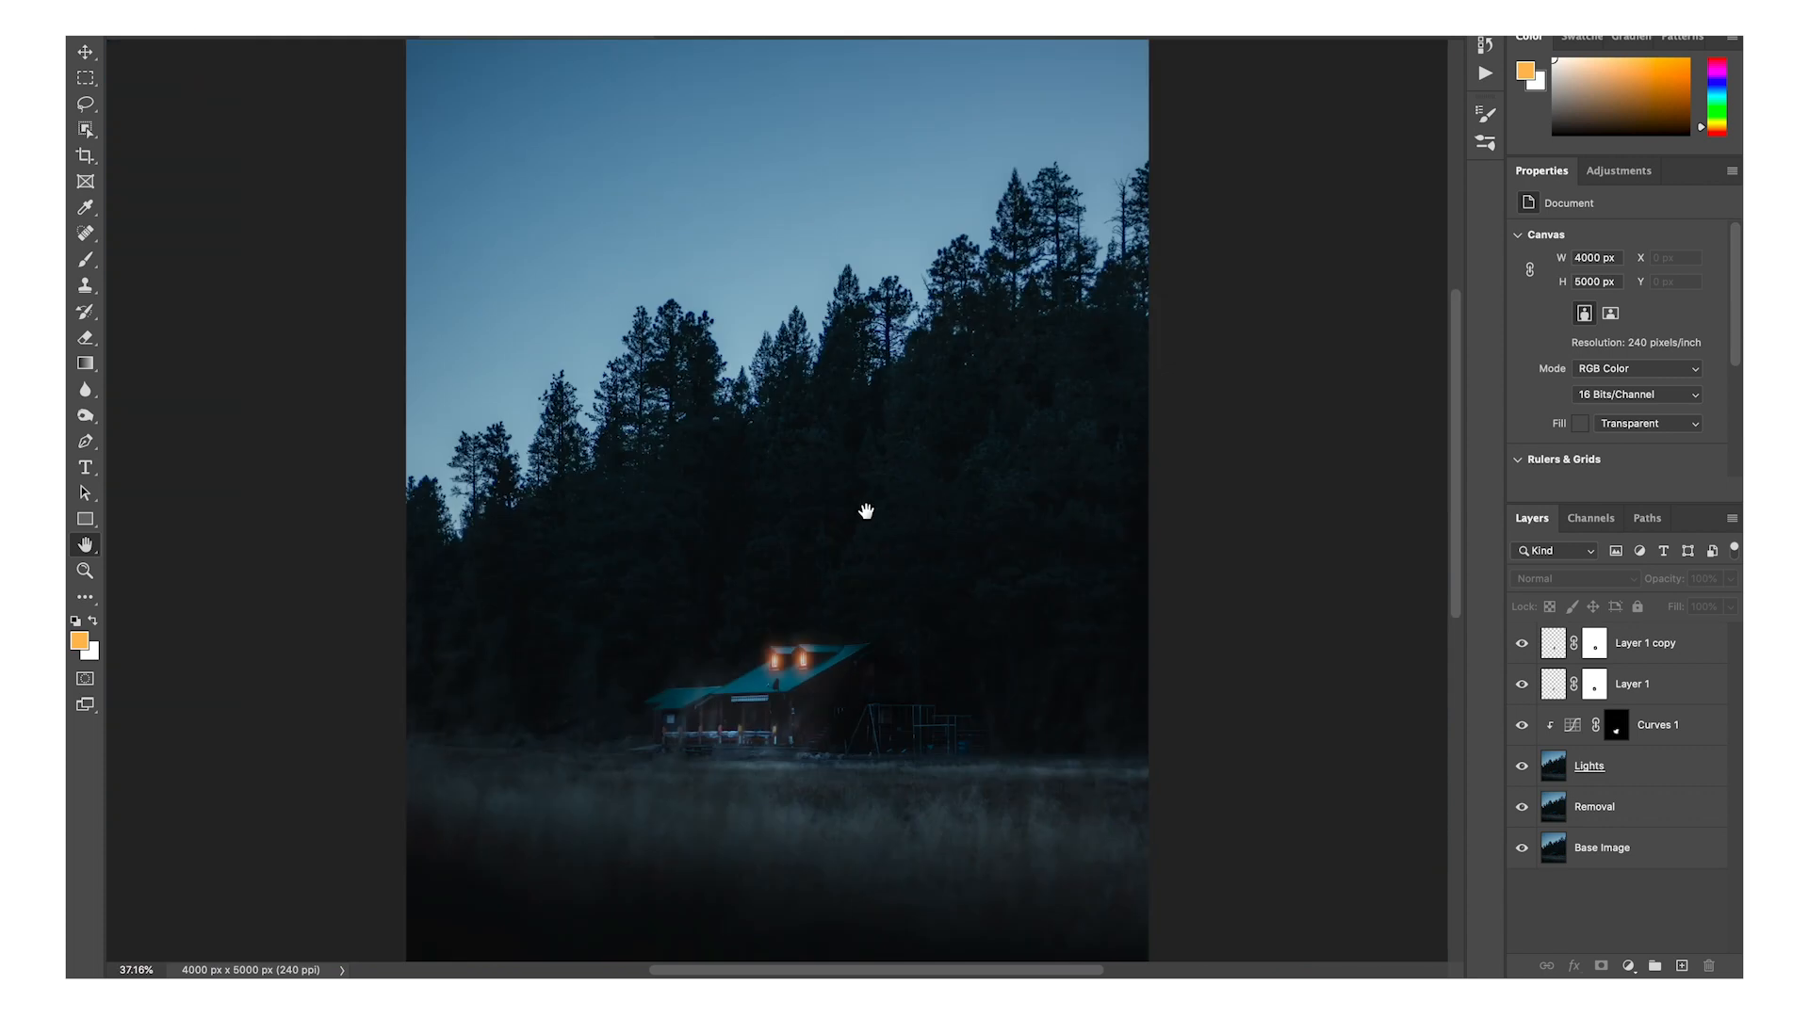
Create a new layer on top and paint the entire canvas light orange with a large brush.
left_click(1682, 967)
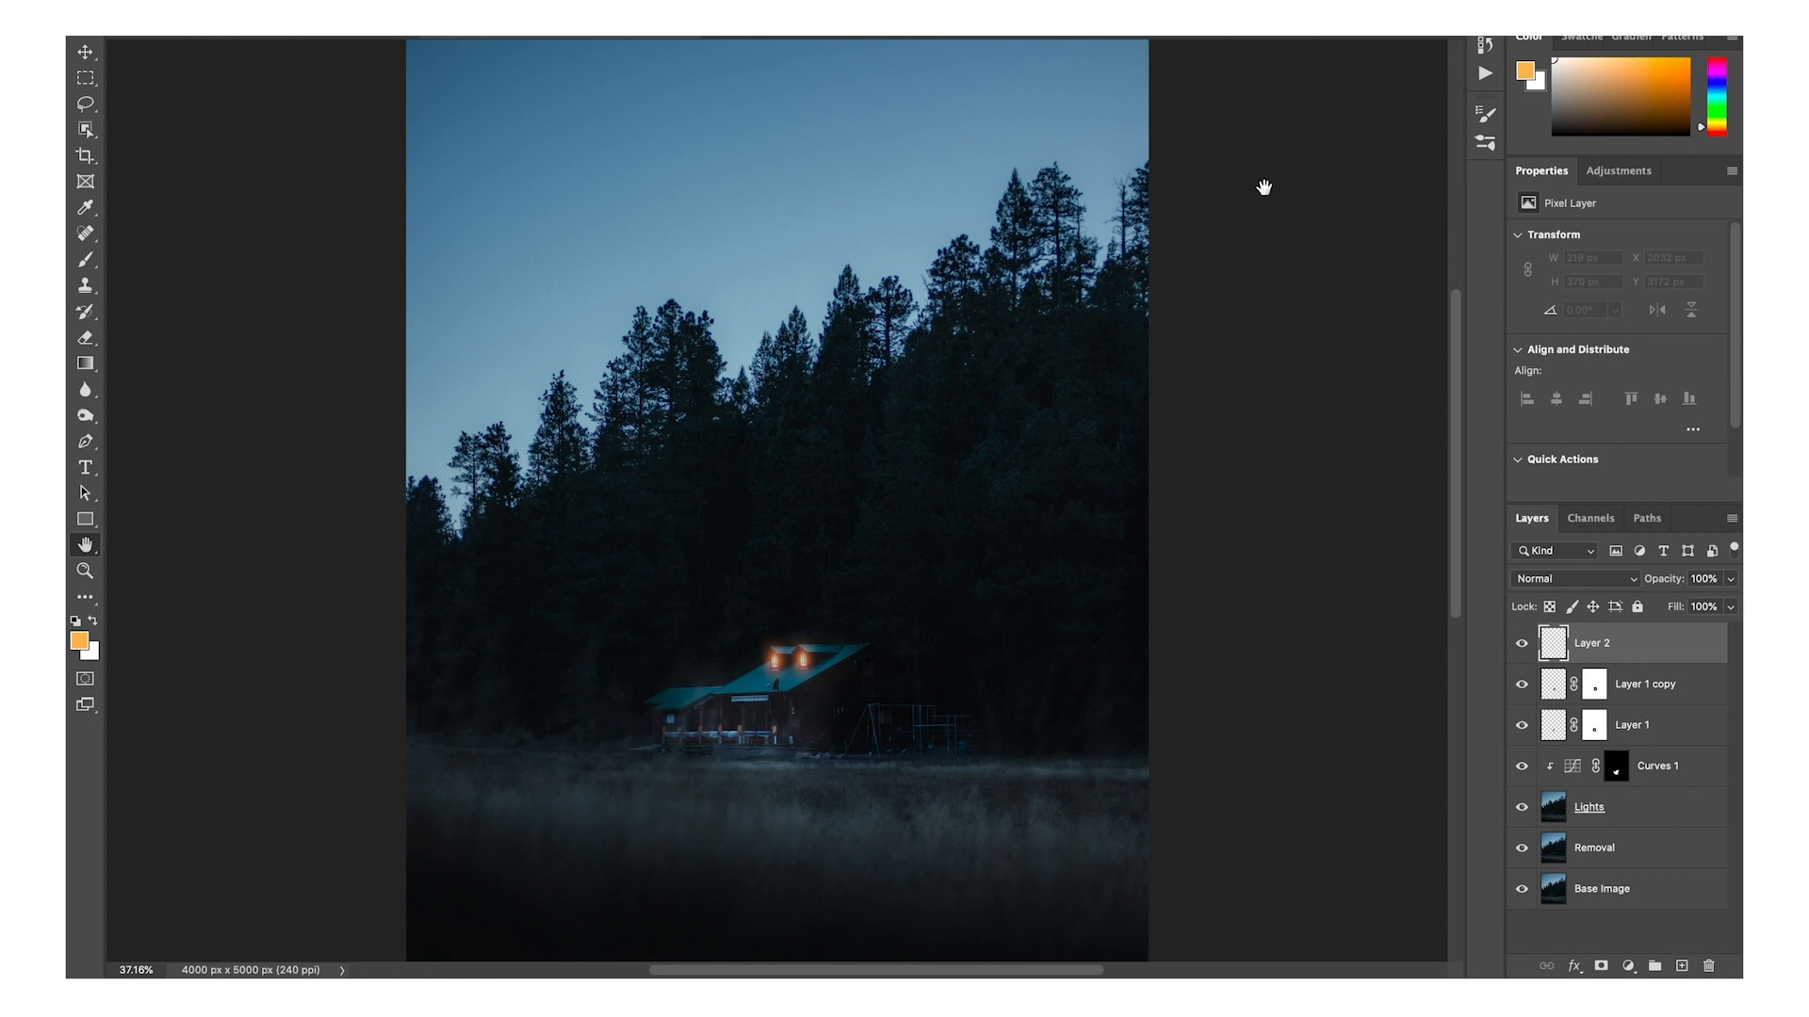
key("b")
key("bracketright")
key("bracketright")
key("bracketright")
key("bracketright")
key("bracketright")
key("bracketright")
key("bracketright")
key("bracketright")
key("bracketright")
key("bracketright")
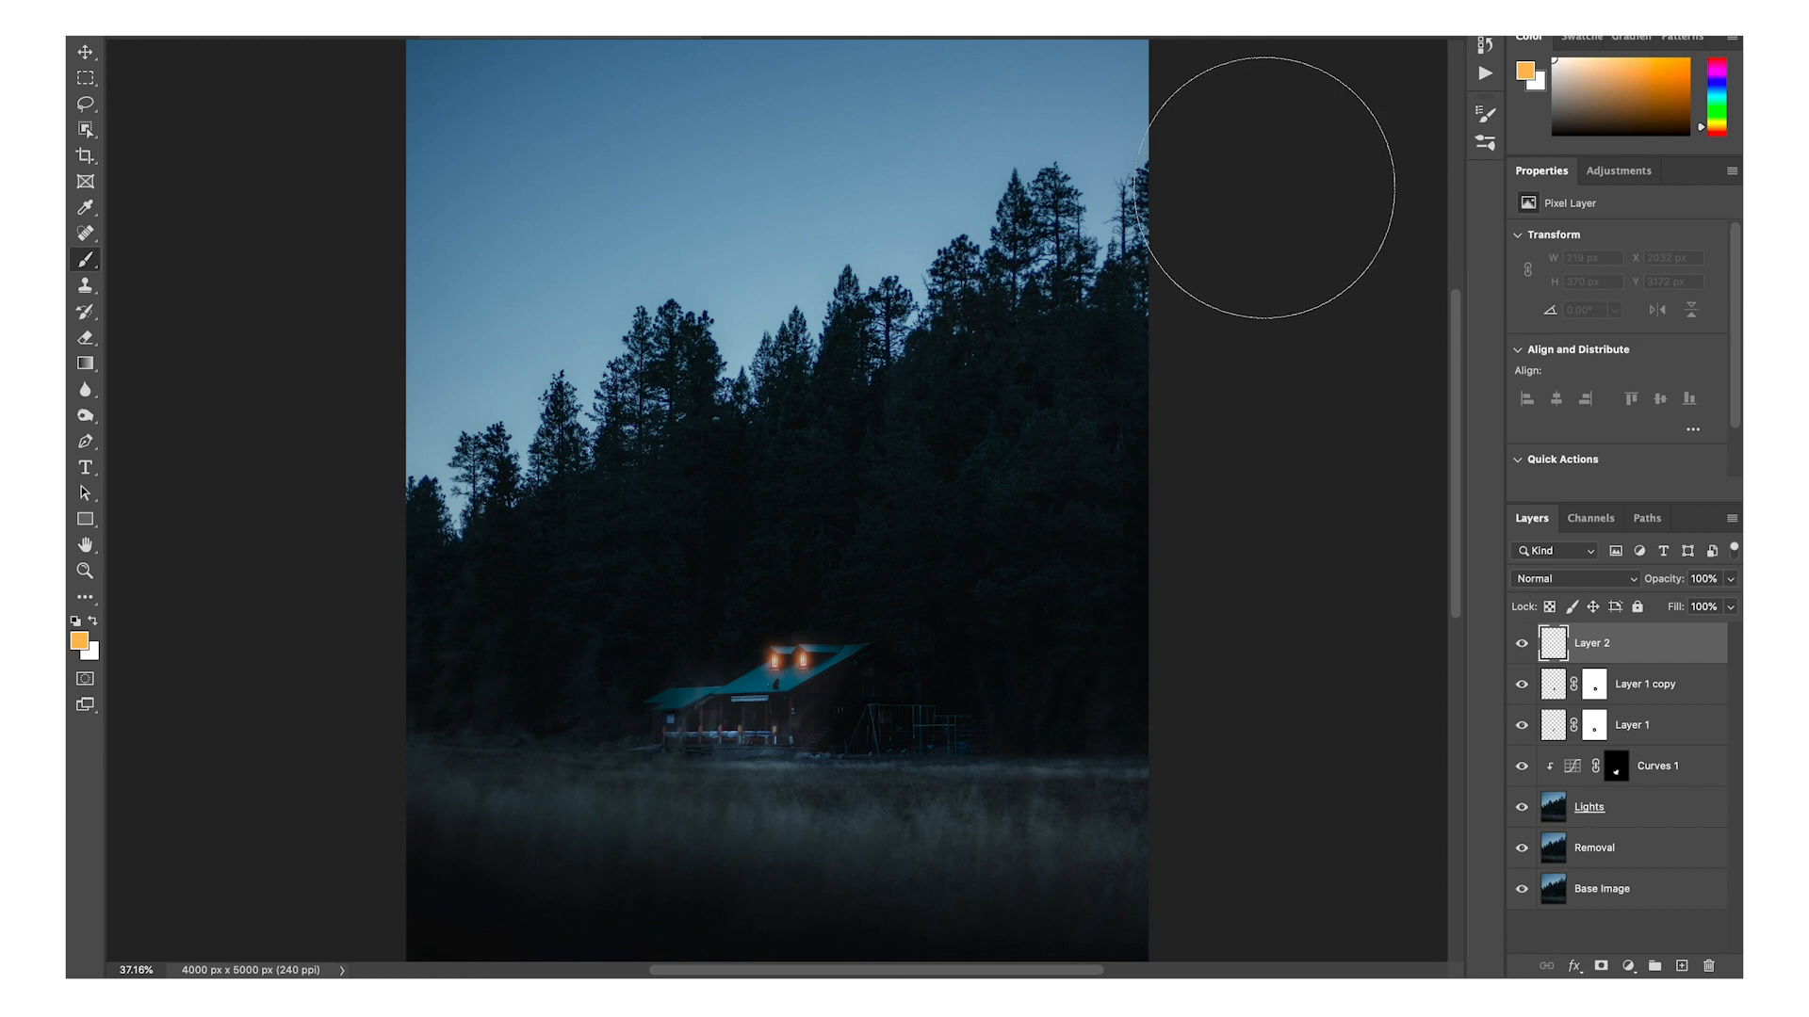
left_click(1640, 59)
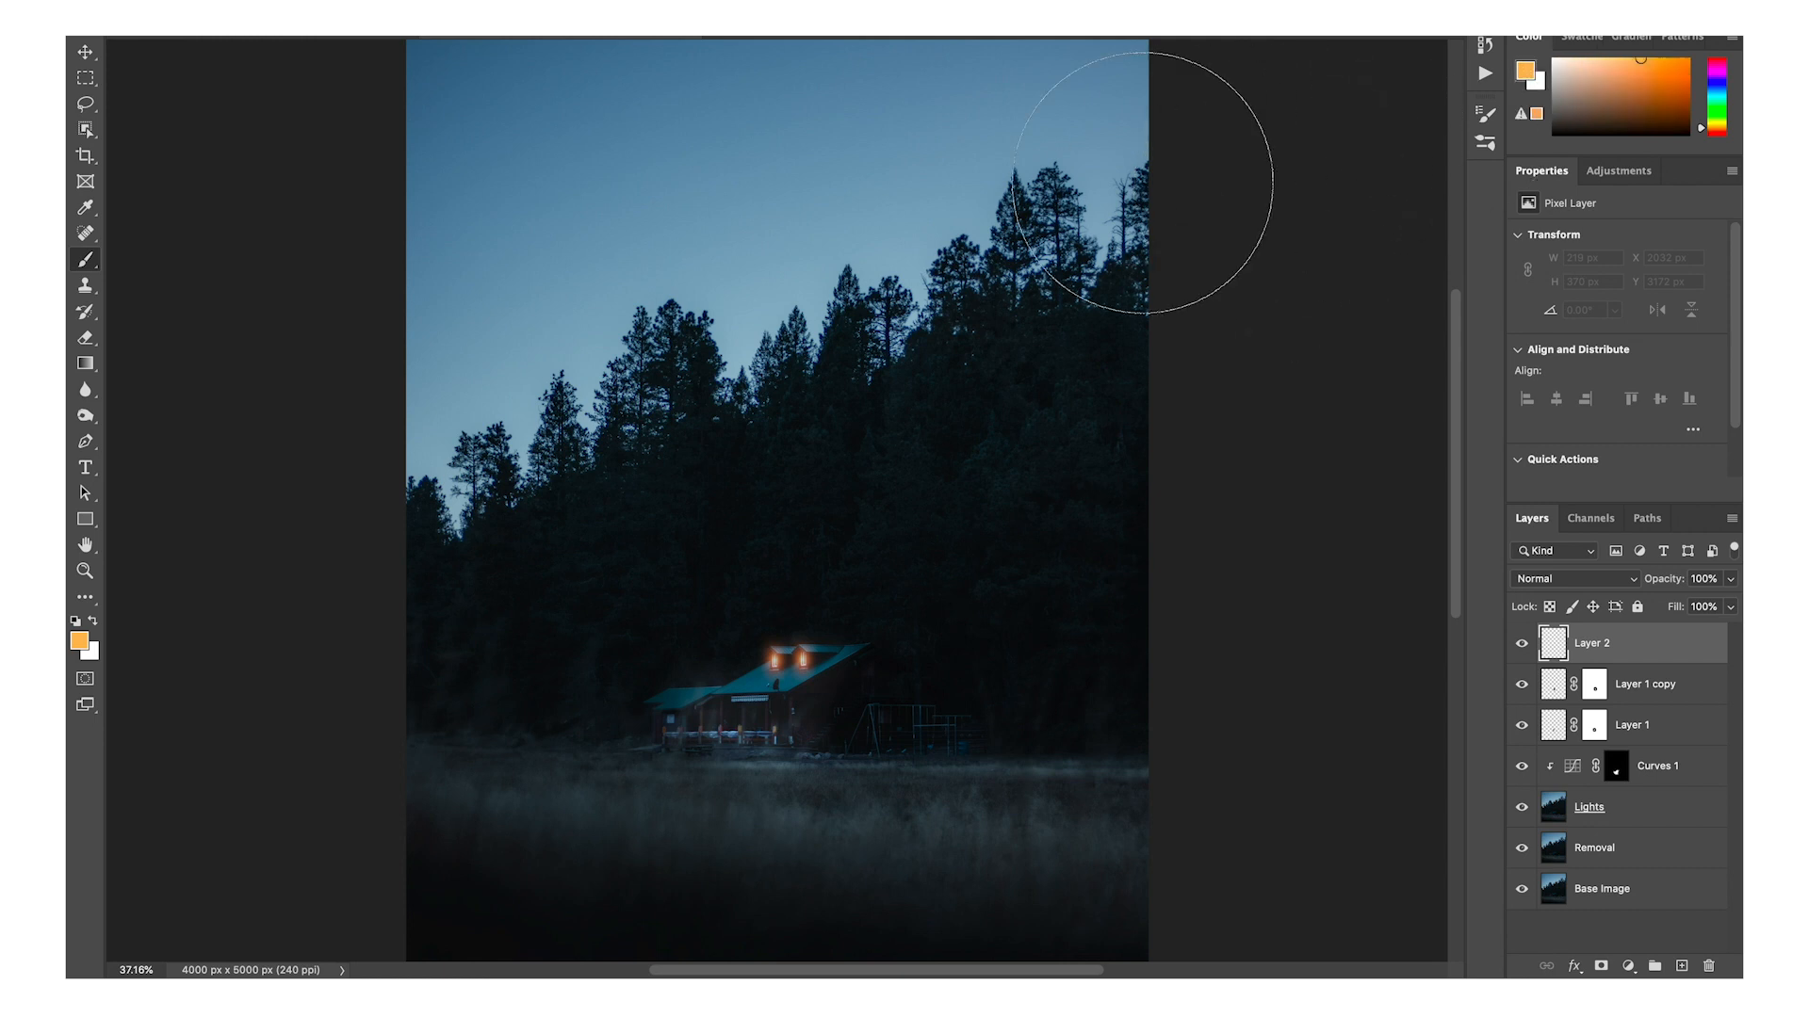
mouse_move(1143, 94)
left_mouse_down()
mouse_move(1082, 101)
mouse_move(1171, 122)
mouse_move(1175, 368)
mouse_move(444, 527)
mouse_move(1393, 647)
mouse_move(1122, 868)
mouse_move(1180, 890)
mouse_move(1183, 320)
mouse_move(1225, 872)
left_mouse_up()
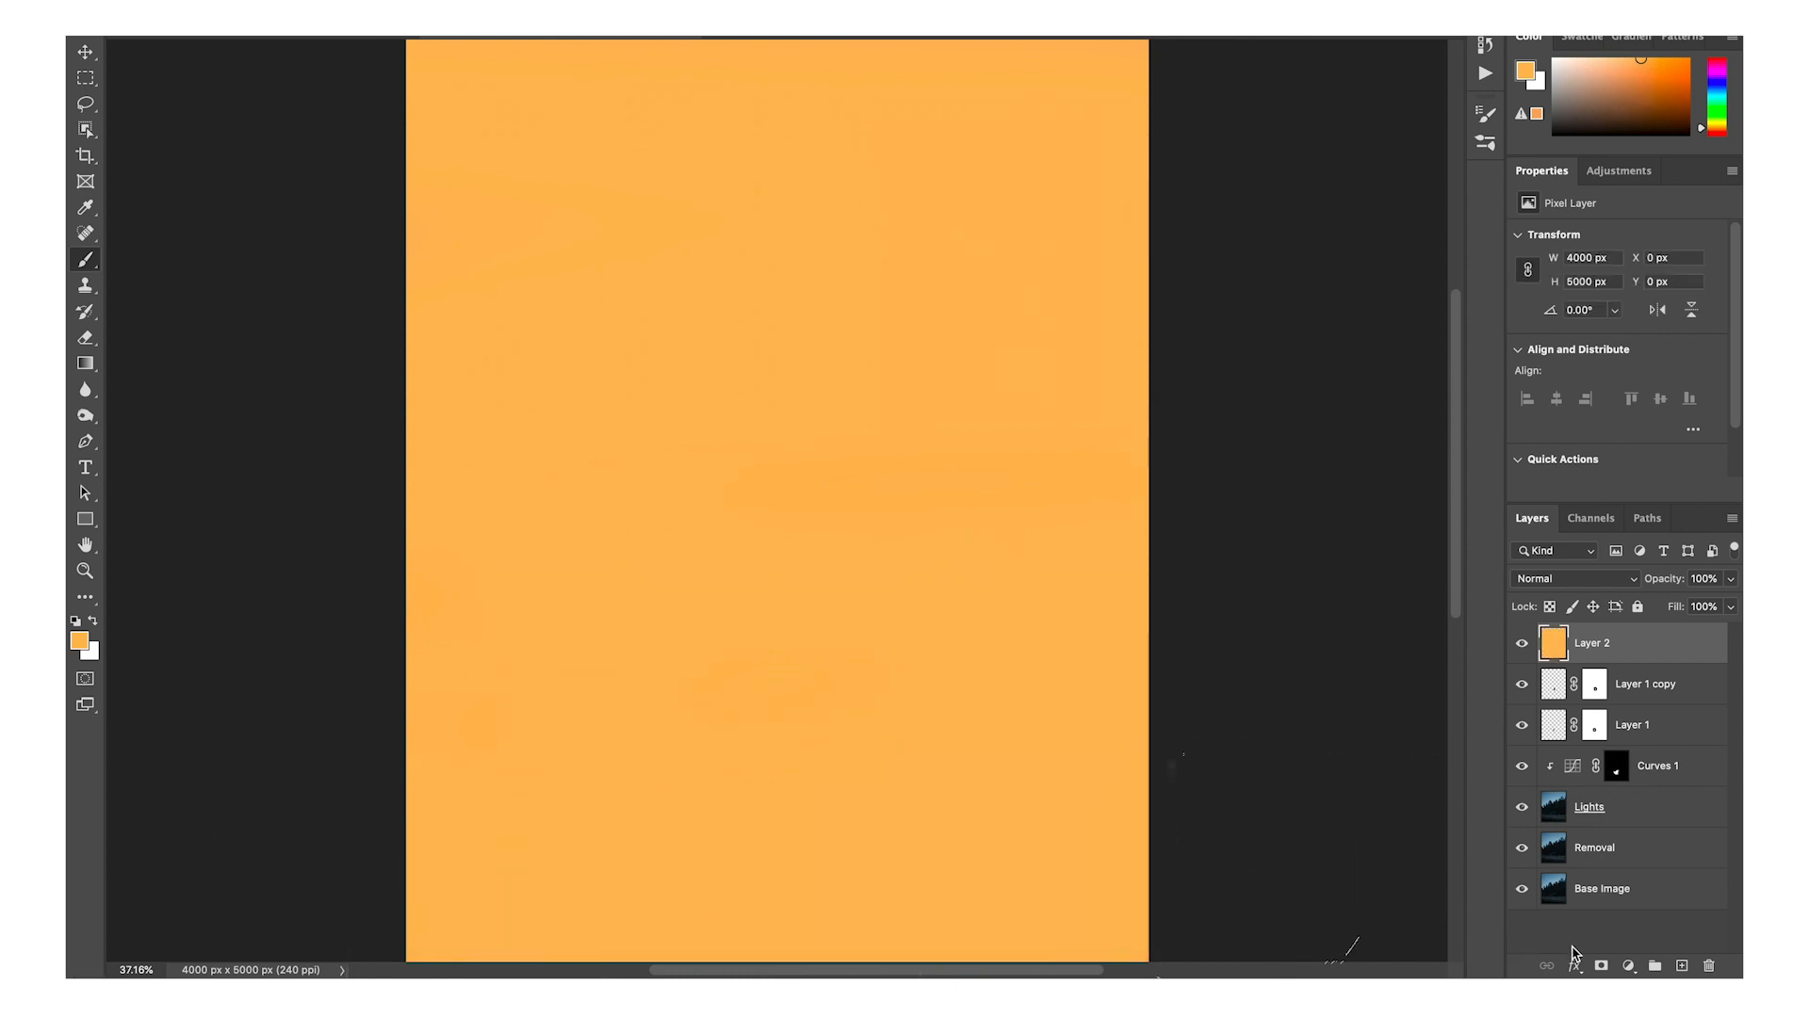
Add a layer mask to the orange layer and invert it to black so the cabin shows through.
left_click(1600, 964)
key("ctrl+i")
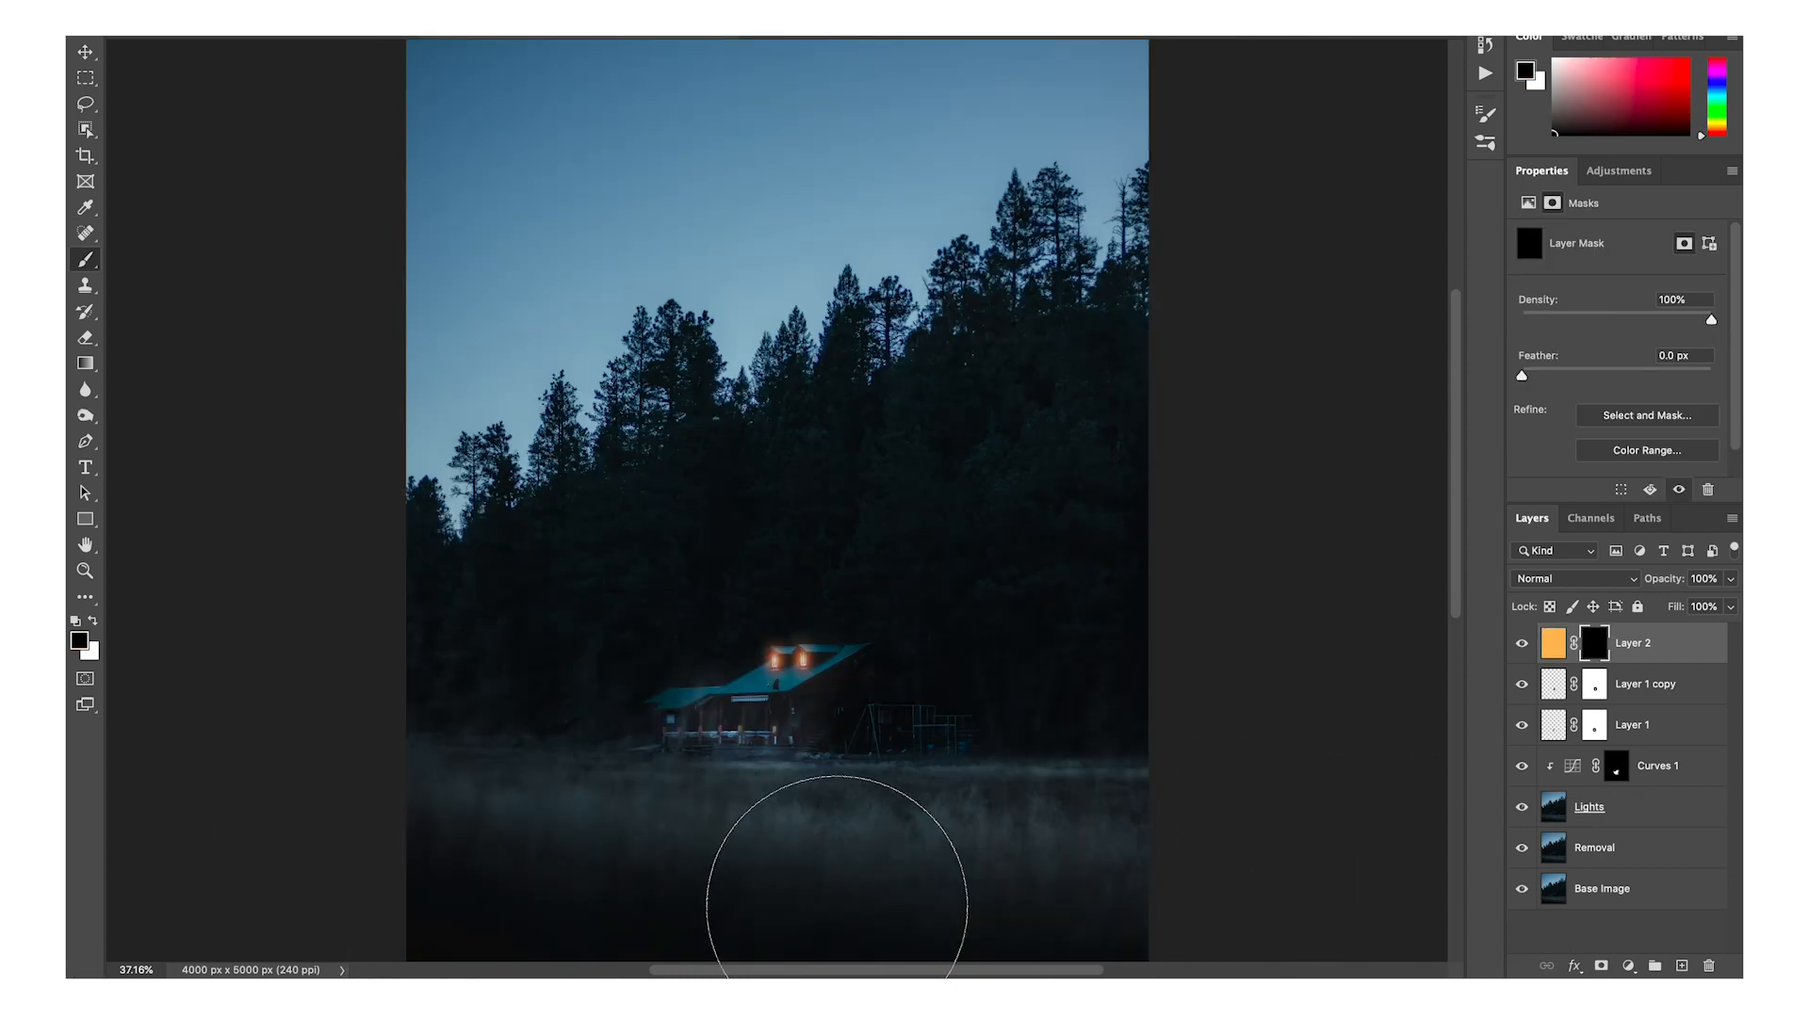
key("ctrl+plus")
key("ctrl+plus")
key("ctrl+plus")
key("ctrl+plus")
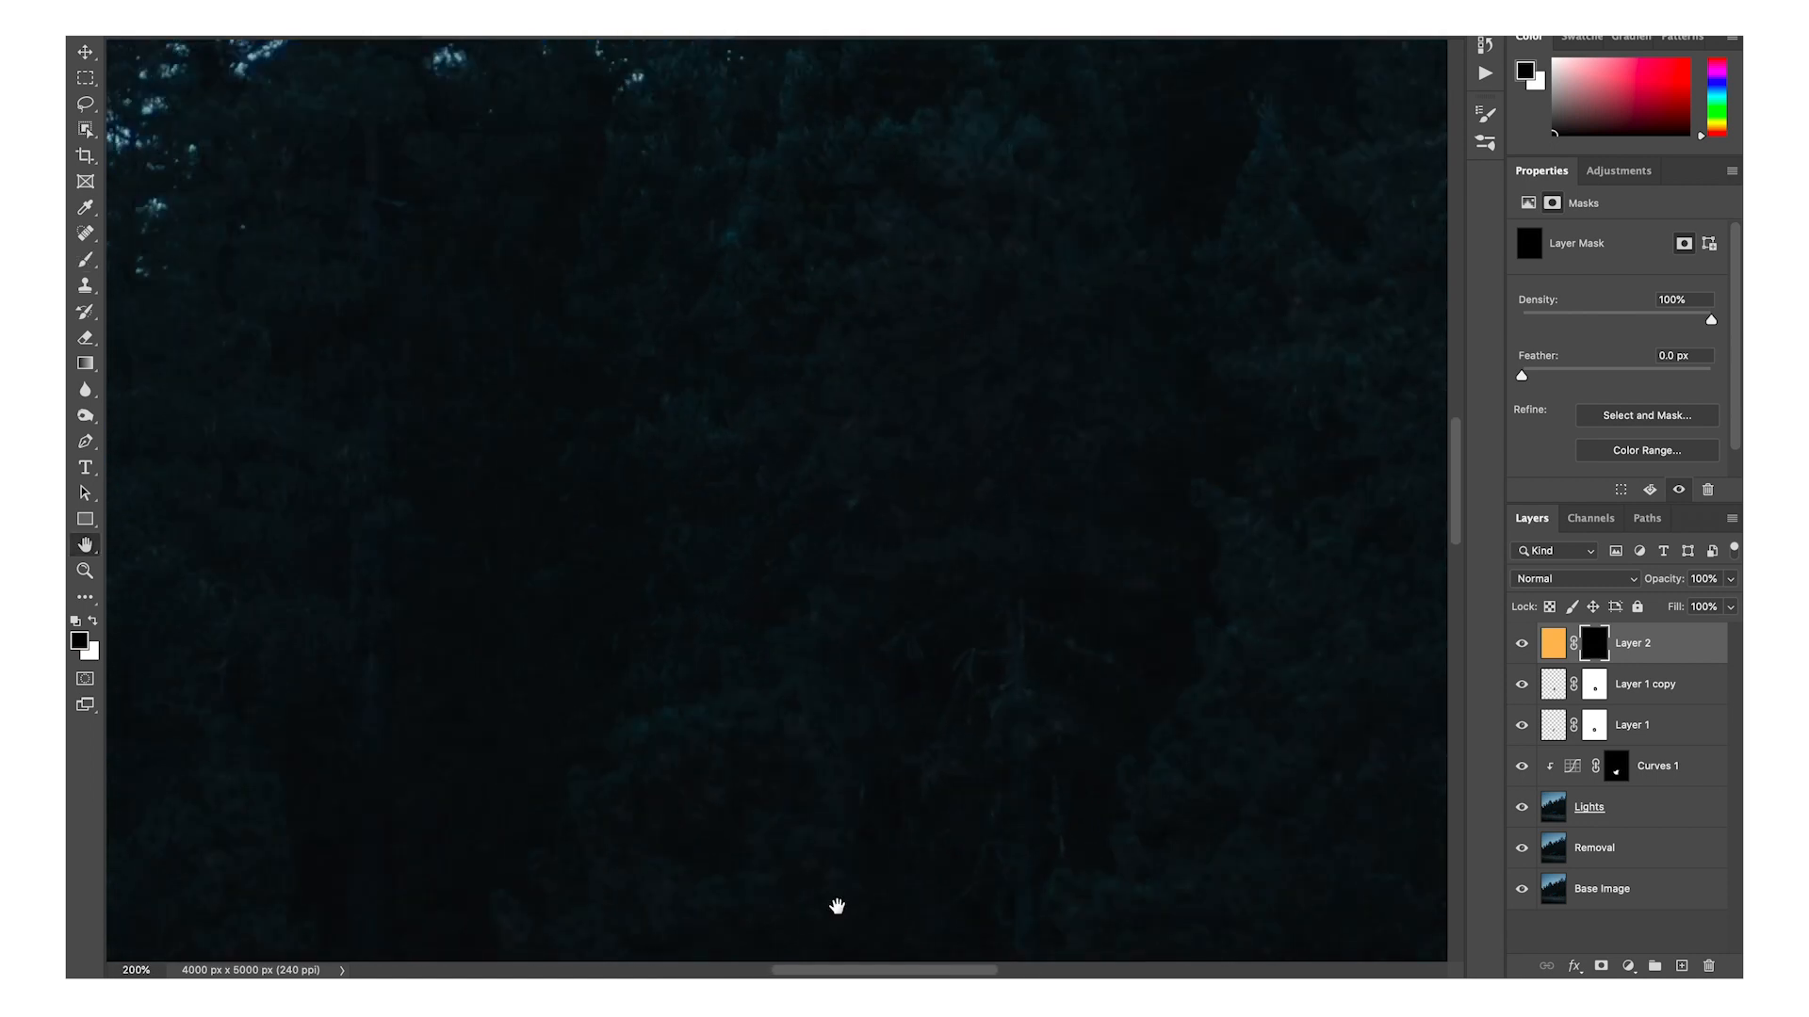
left_click_drag(835, 904, 836, 392)
key("x")
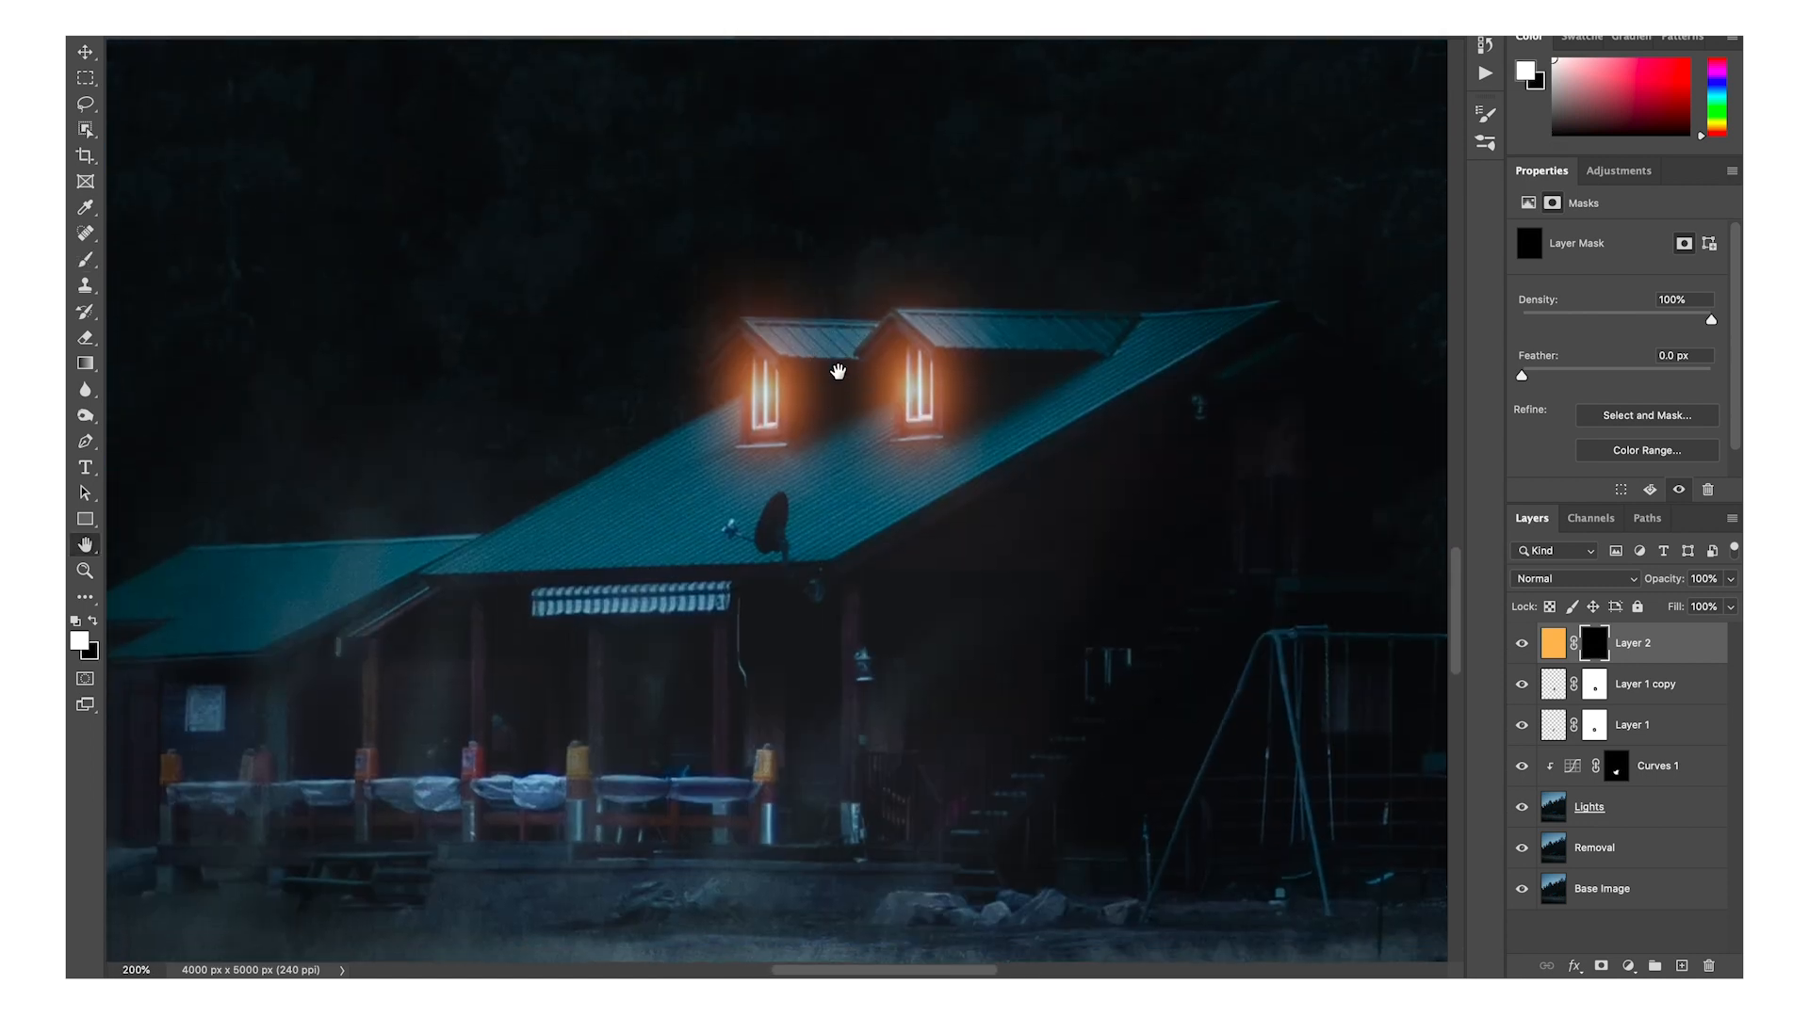
Paint the orange layer's mask white with a small soft brush over the cabin roof below the dormer windows.
key("b")
key("bracketleft")
key("bracketleft")
key("bracketleft")
key("bracketleft")
key("bracketleft")
key("bracketleft")
key("bracketleft")
key("bracketleft")
key("bracketleft")
key("bracketleft")
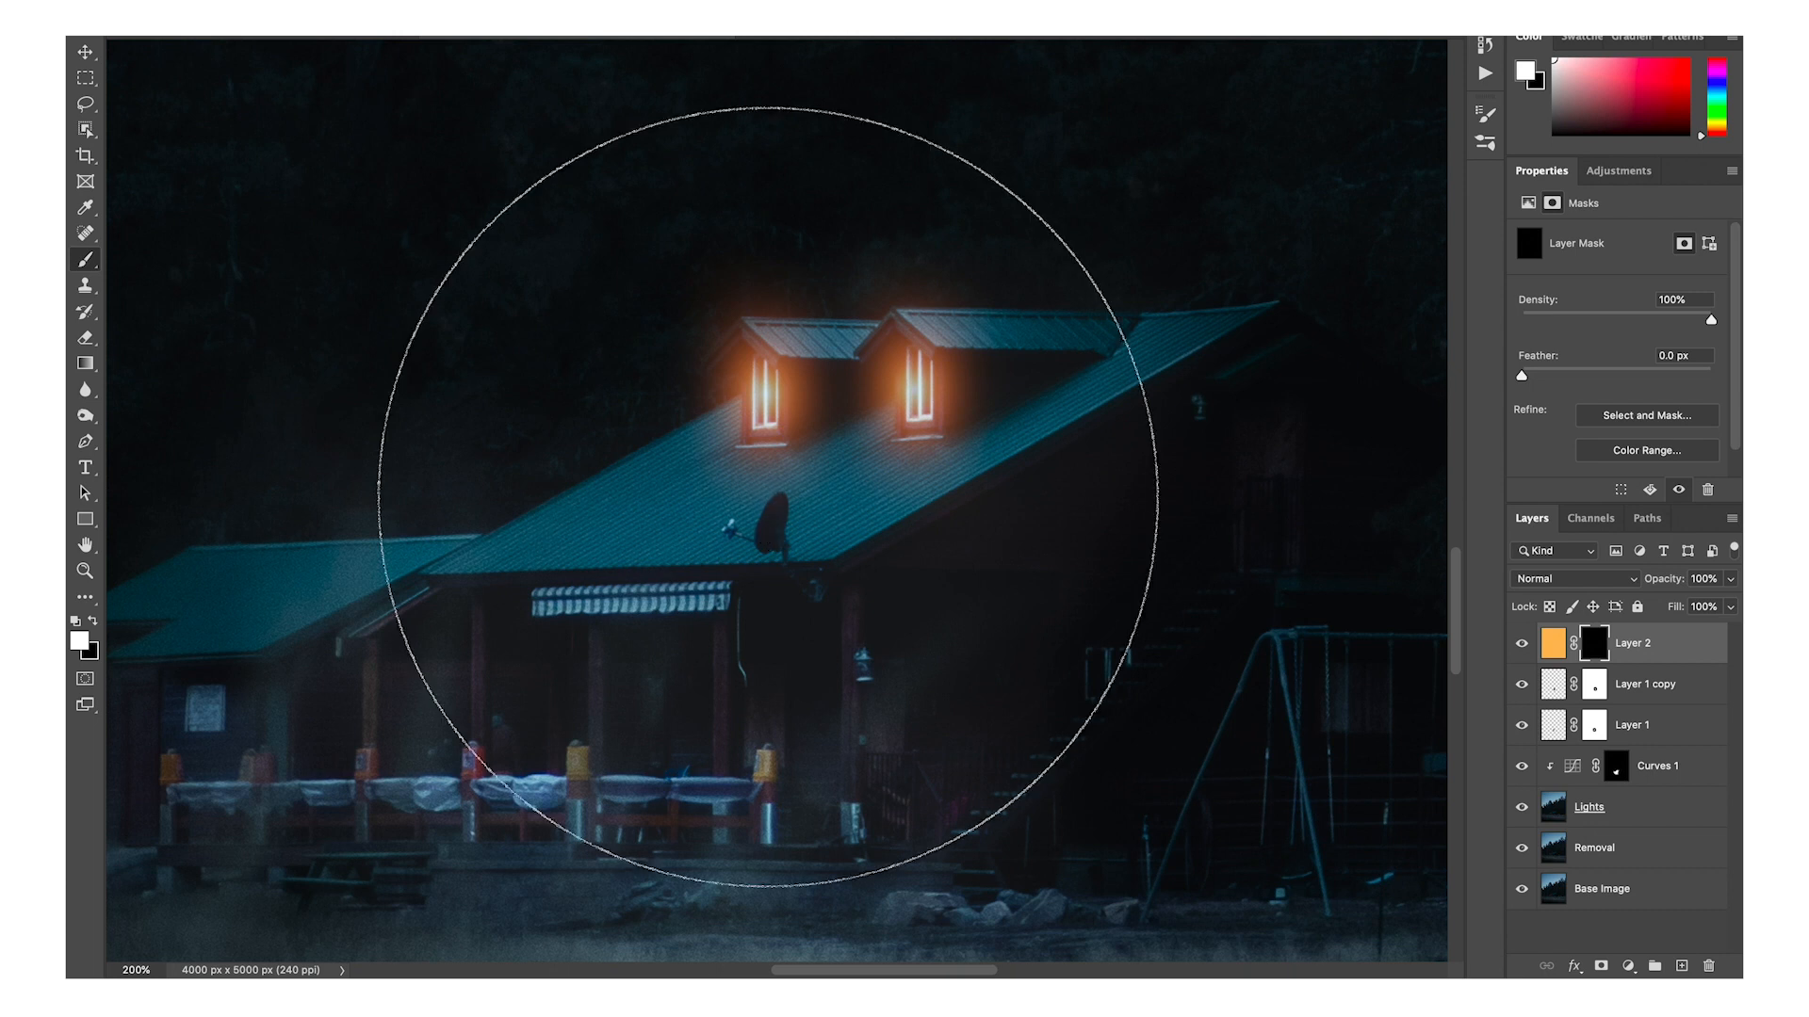
key("bracketleft")
key("bracketleft")
key("bracketleft")
key("bracketleft")
key("bracketleft")
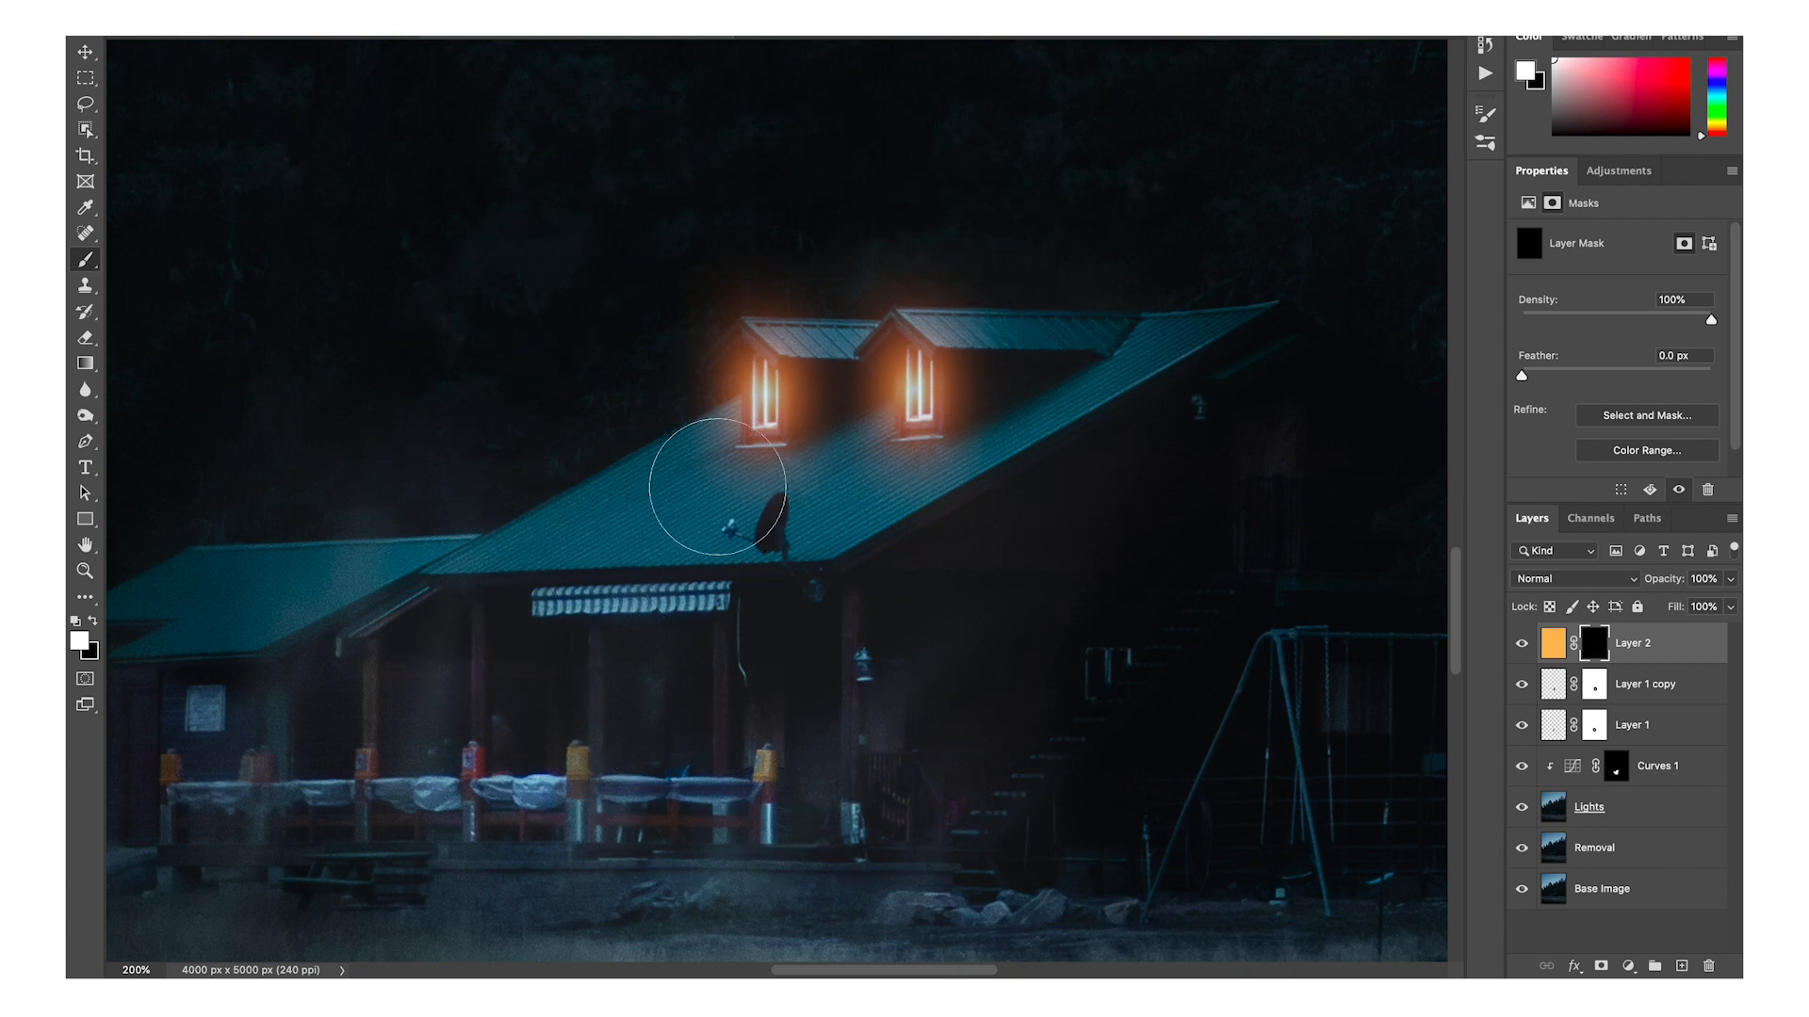
mouse_move(754, 419)
left_mouse_down()
mouse_move(707, 461)
mouse_move(698, 492)
mouse_move(754, 435)
mouse_move(650, 496)
mouse_move(707, 477)
mouse_move(679, 430)
left_mouse_up()
key("bracketright")
key("bracketright")
mouse_move(692, 409)
left_mouse_down()
mouse_move(794, 545)
mouse_move(884, 520)
mouse_move(779, 506)
mouse_move(786, 419)
mouse_move(755, 537)
left_mouse_up()
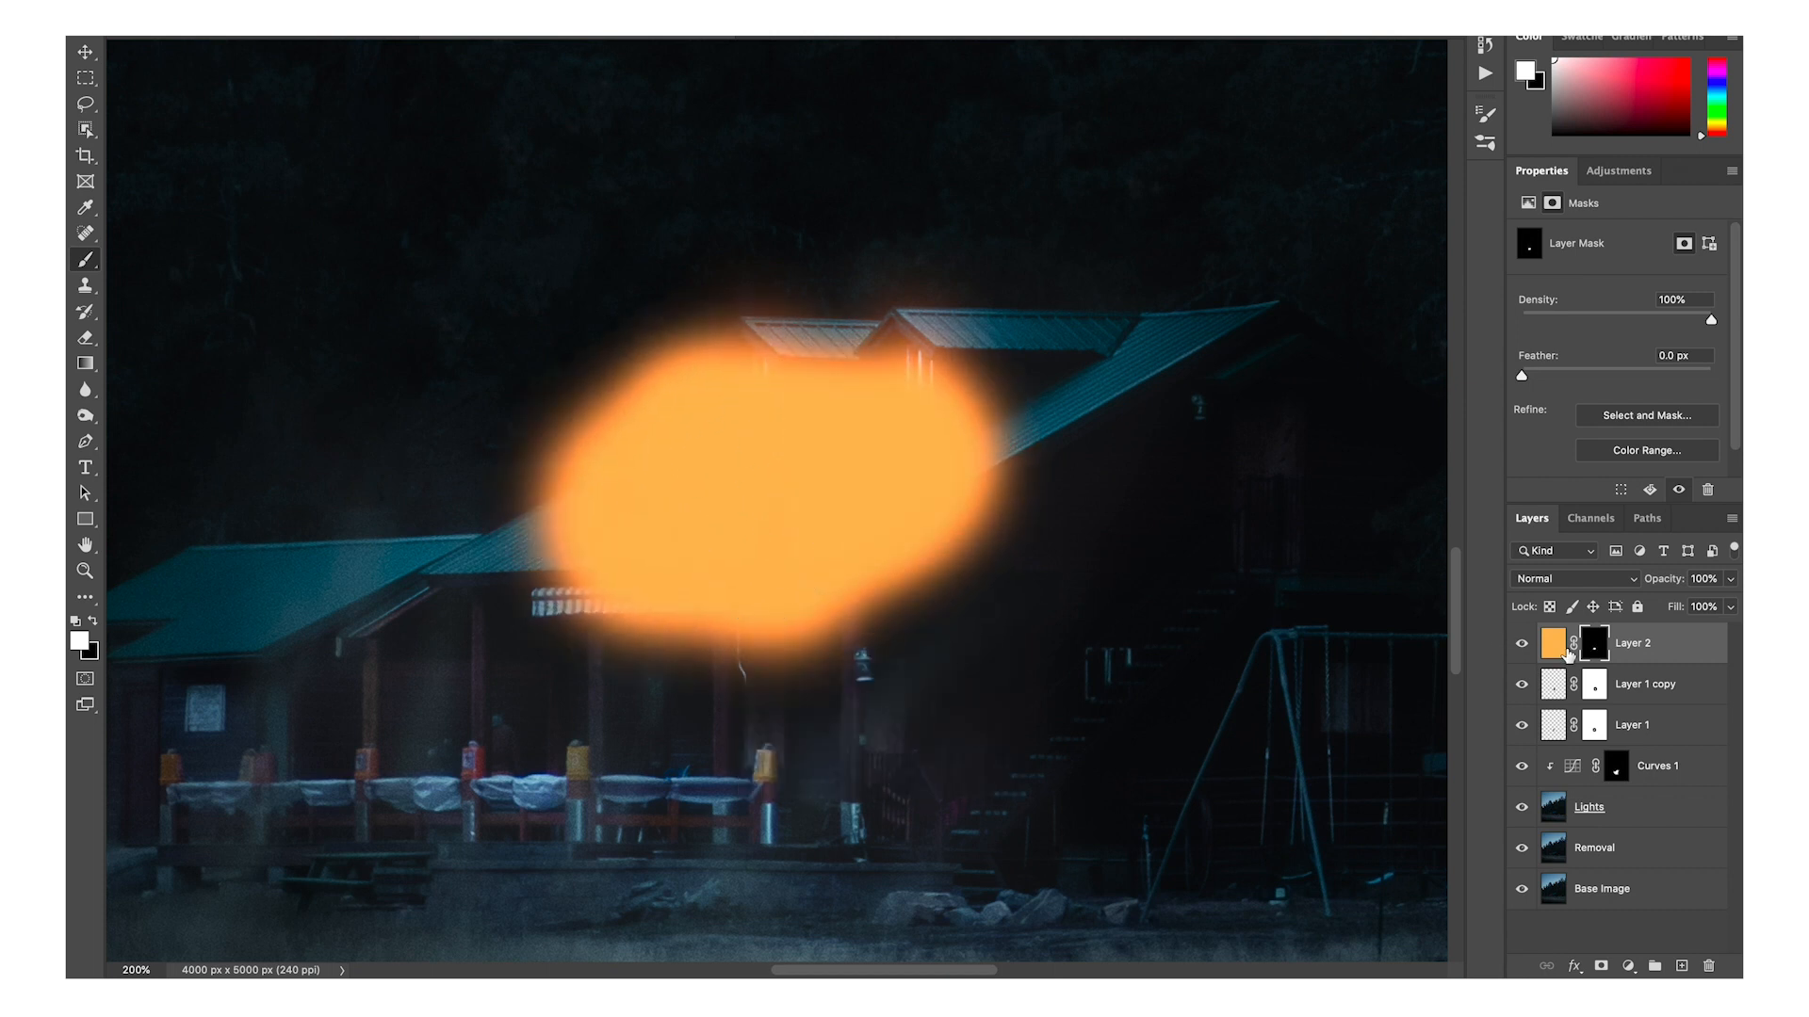
Lower the orange layer's opacity to 10% and refine its mask along the roof edges in black and white.
left_click(1554, 644)
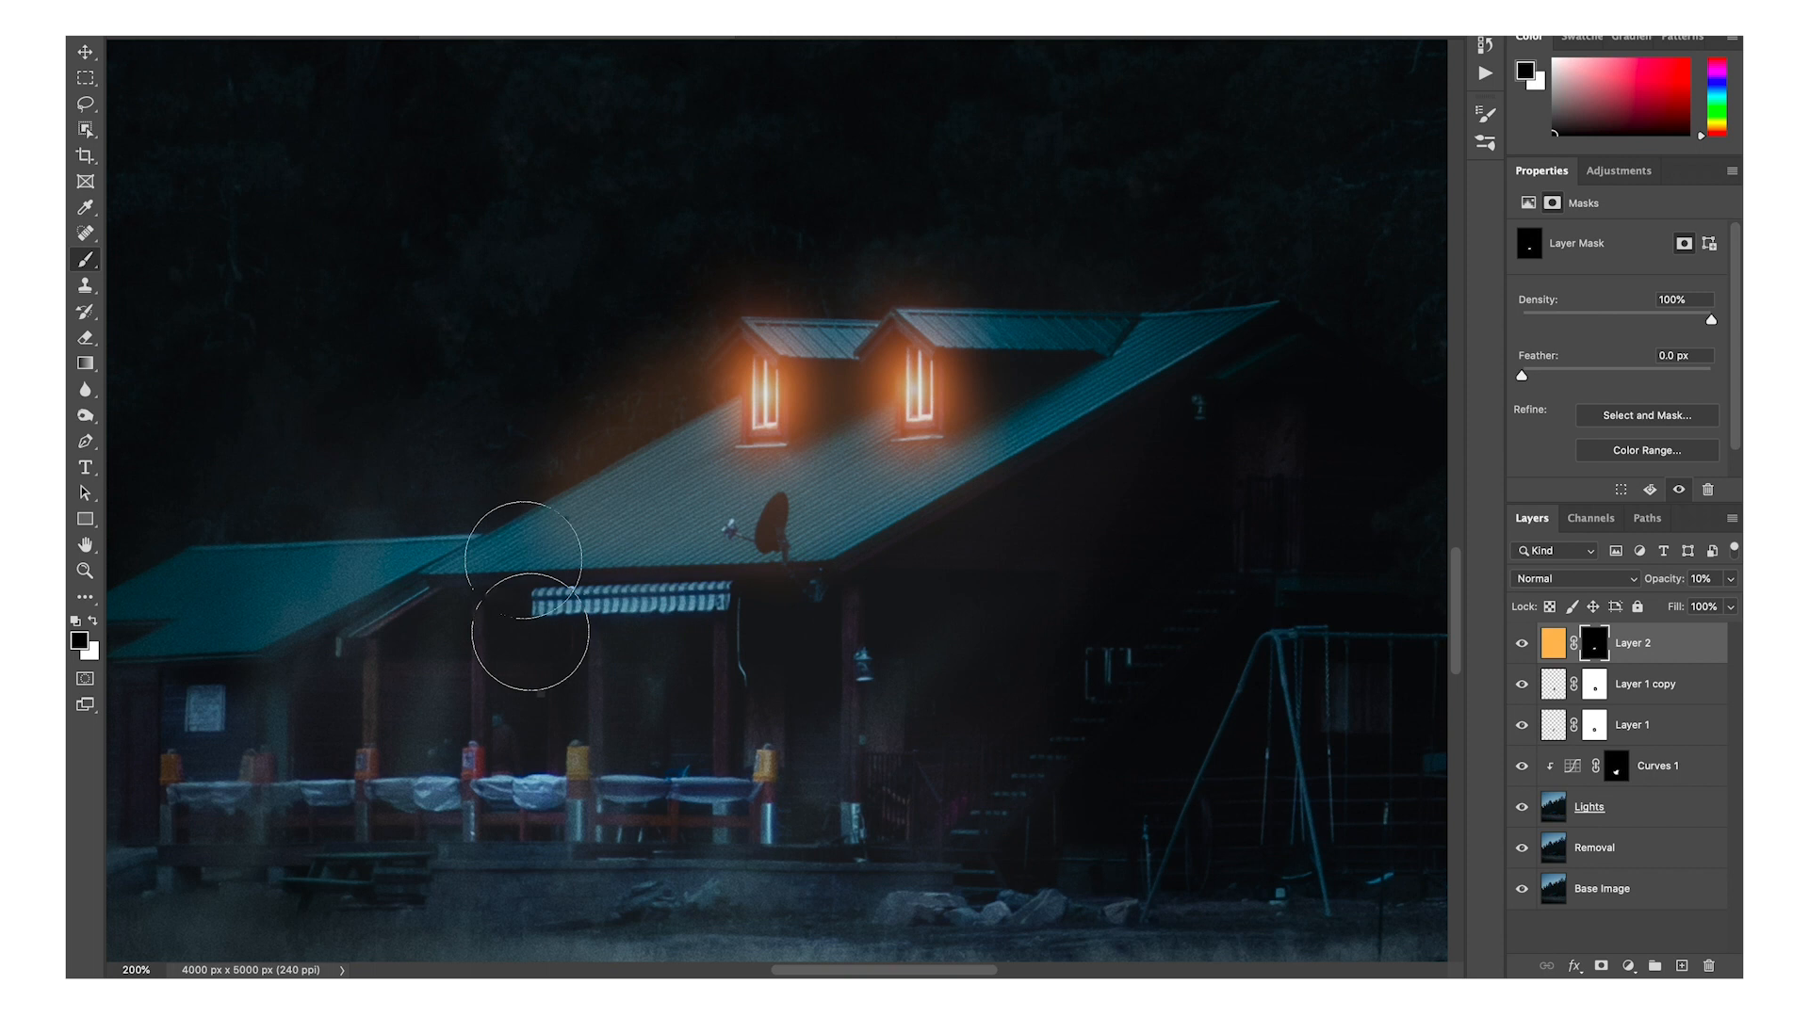
key("x")
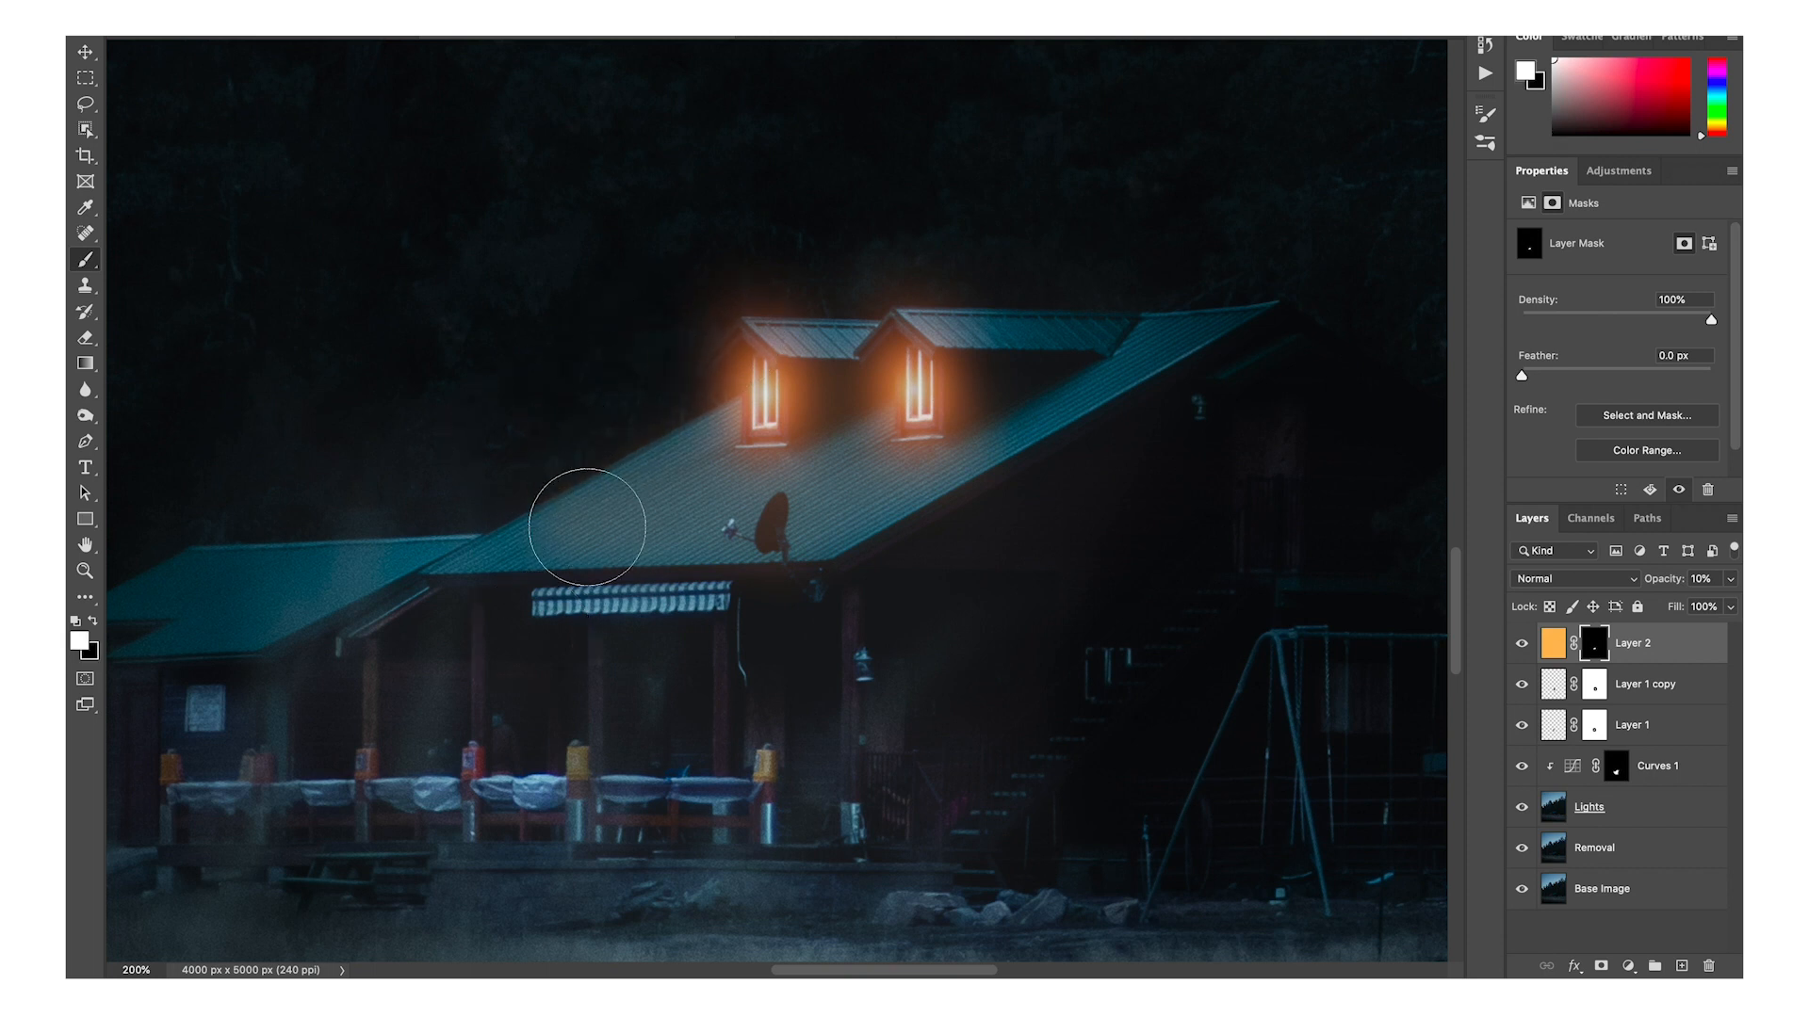
key("bracketleft")
key("bracketleft")
key("bracketleft")
key("bracketleft")
left_click_drag(542, 546, 521, 552)
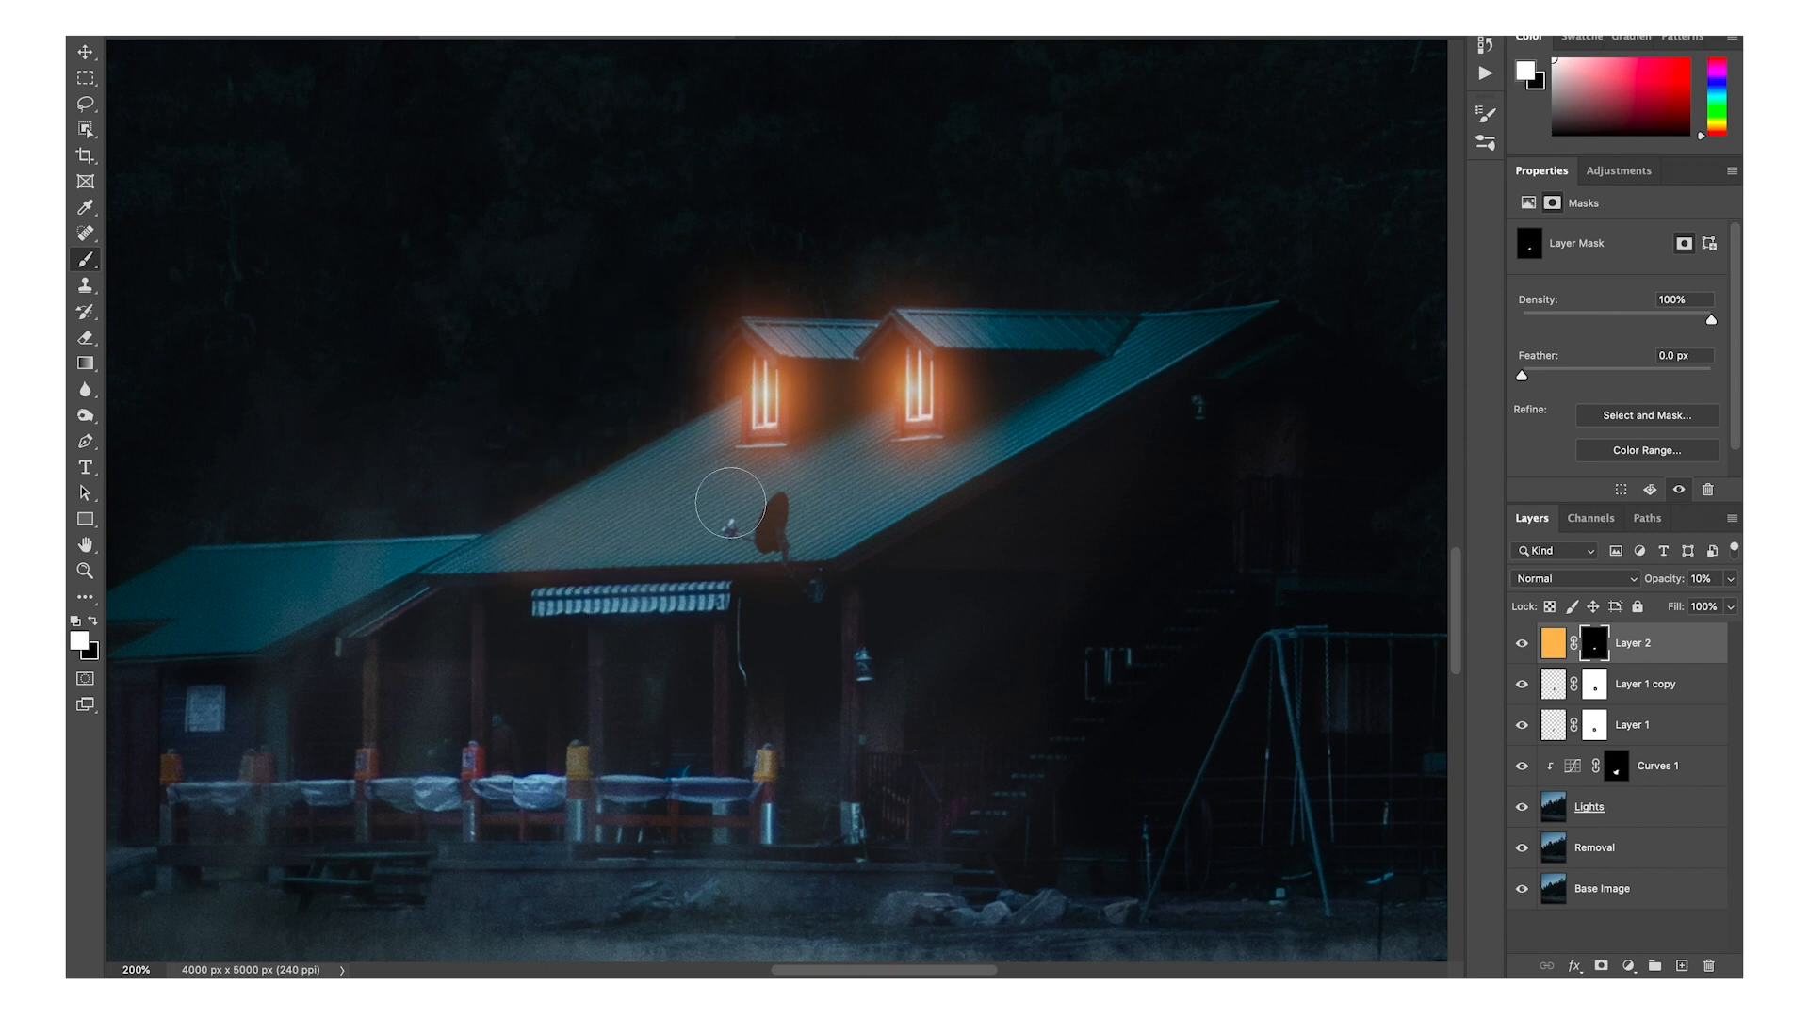
key("x")
left_click_drag(553, 545, 528, 551)
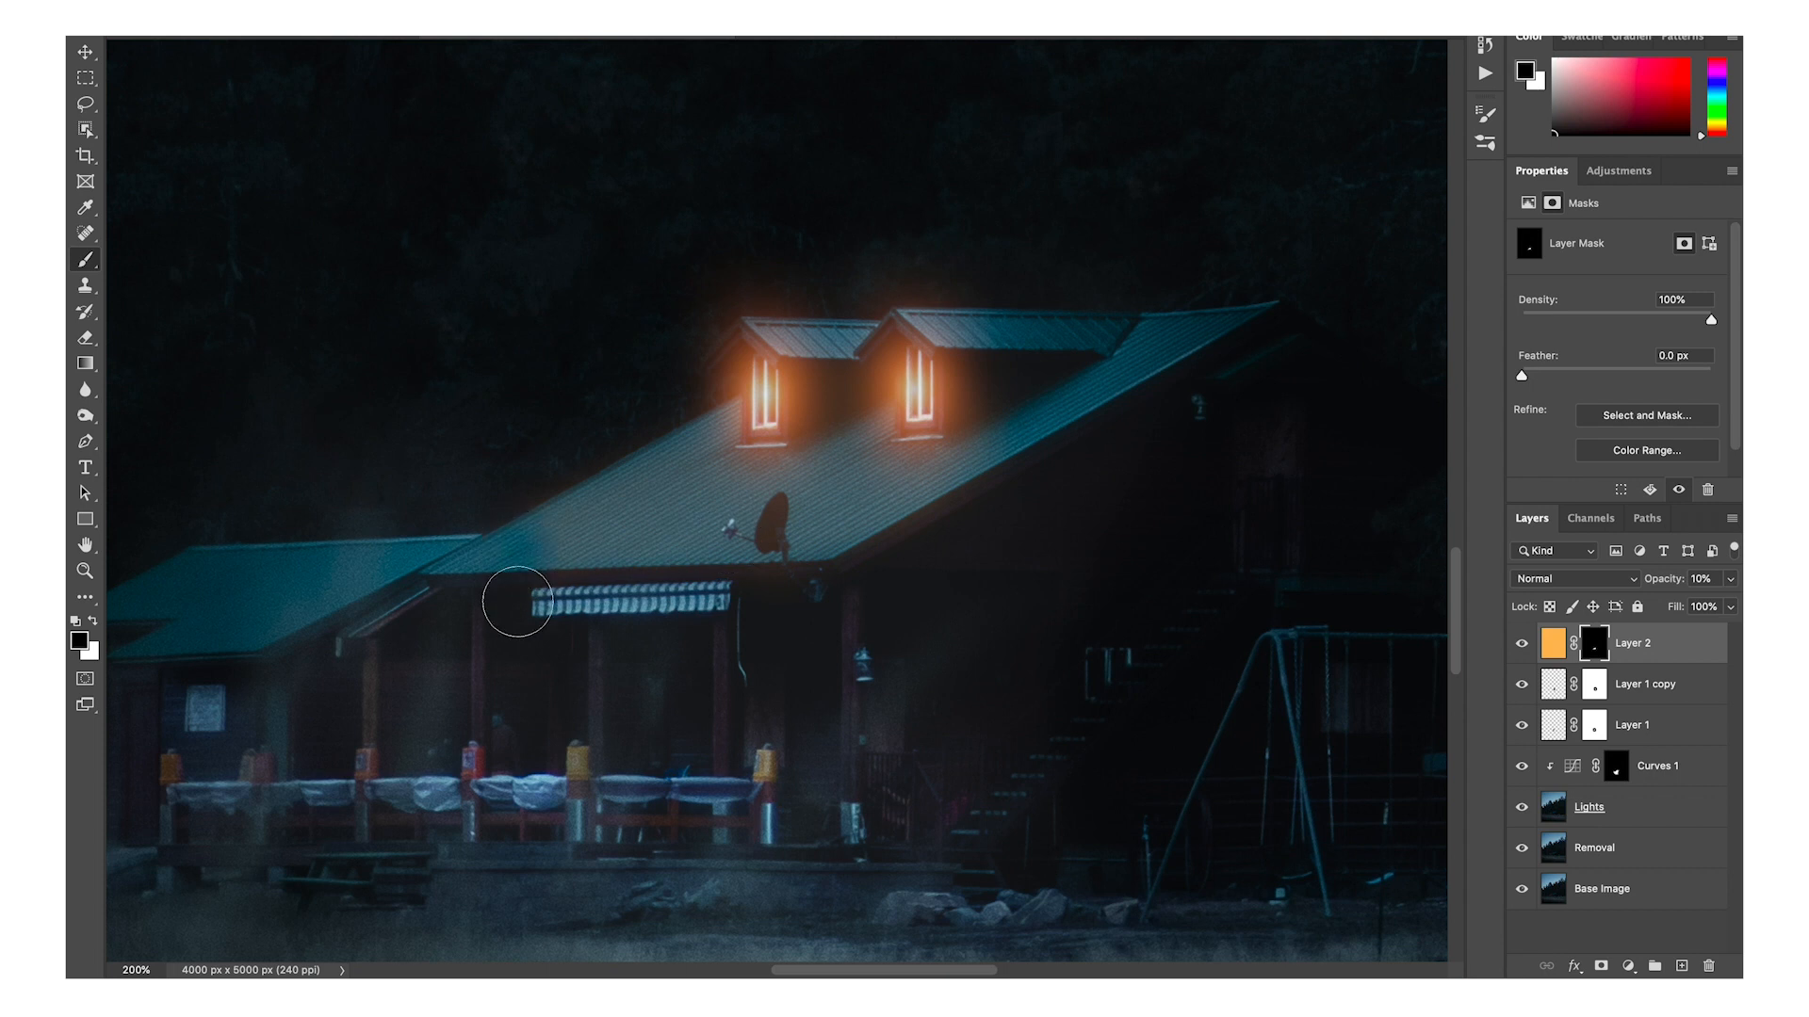
key("x")
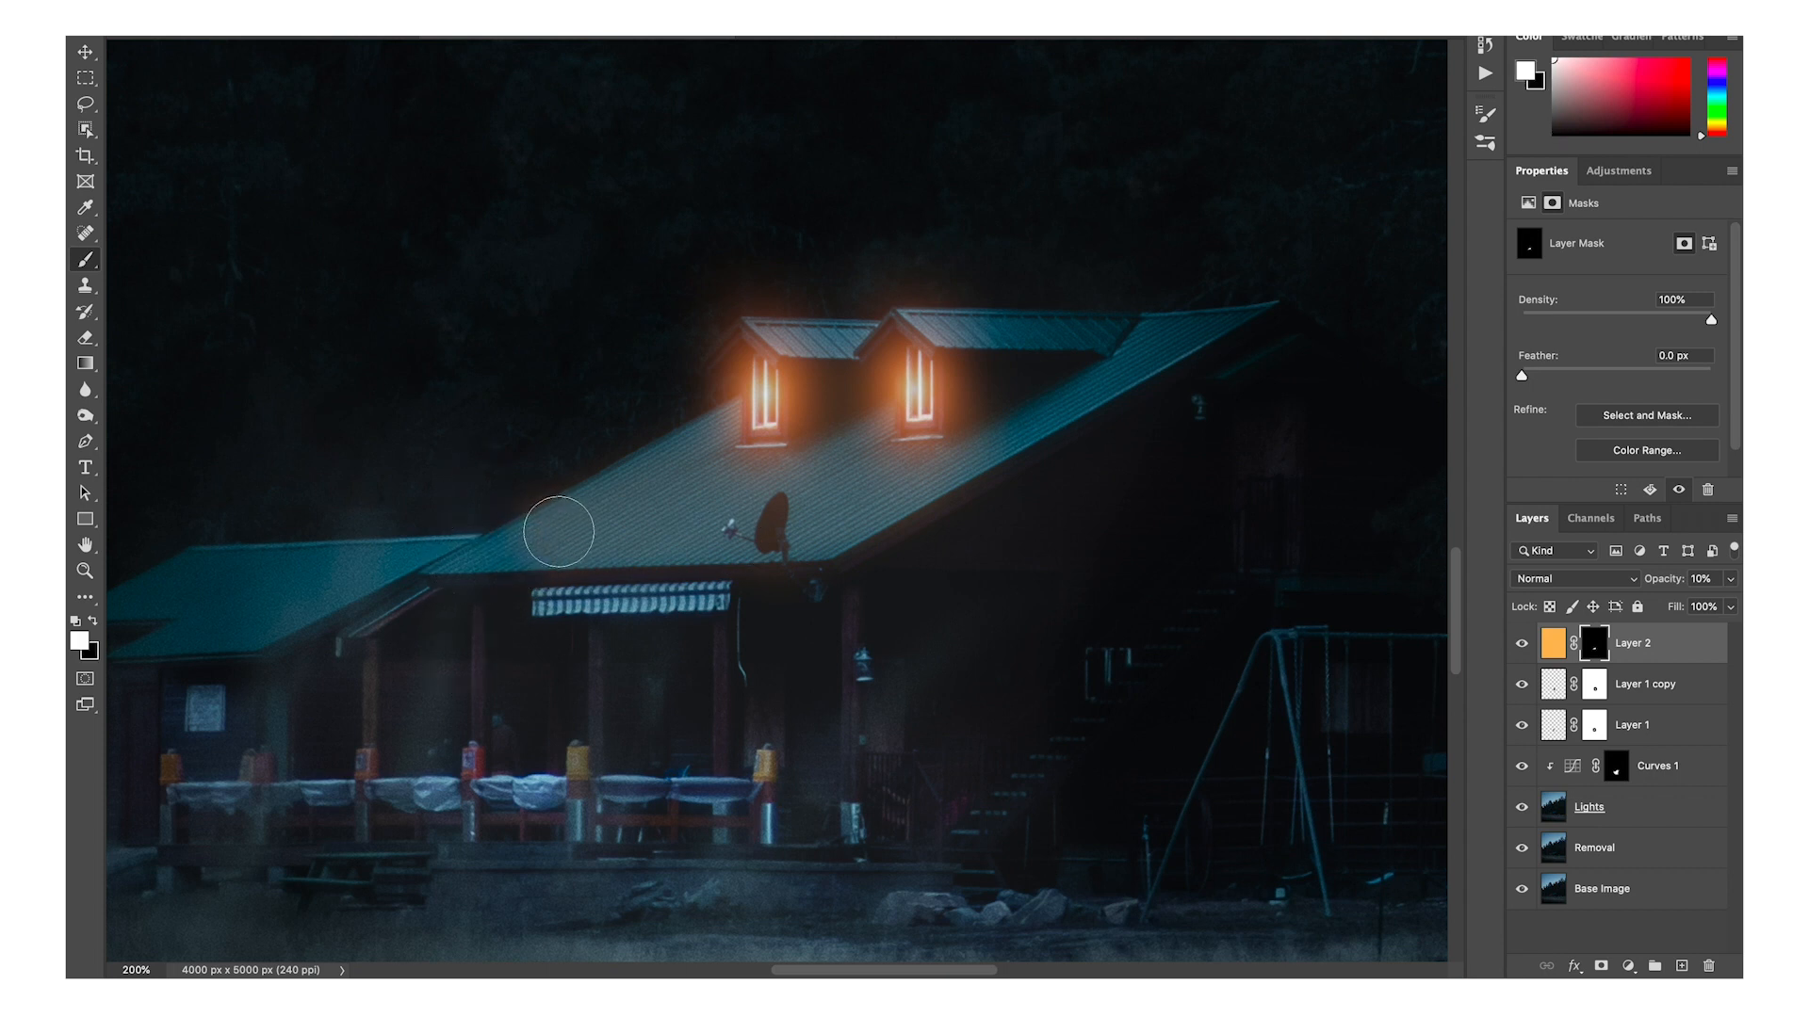
key("x")
Compare the cabin roof with and without the orange glow layer, both up close and in the full image.
left_click(1520, 643)
left_click(1521, 642)
left_click(1520, 642)
left_click(1520, 643)
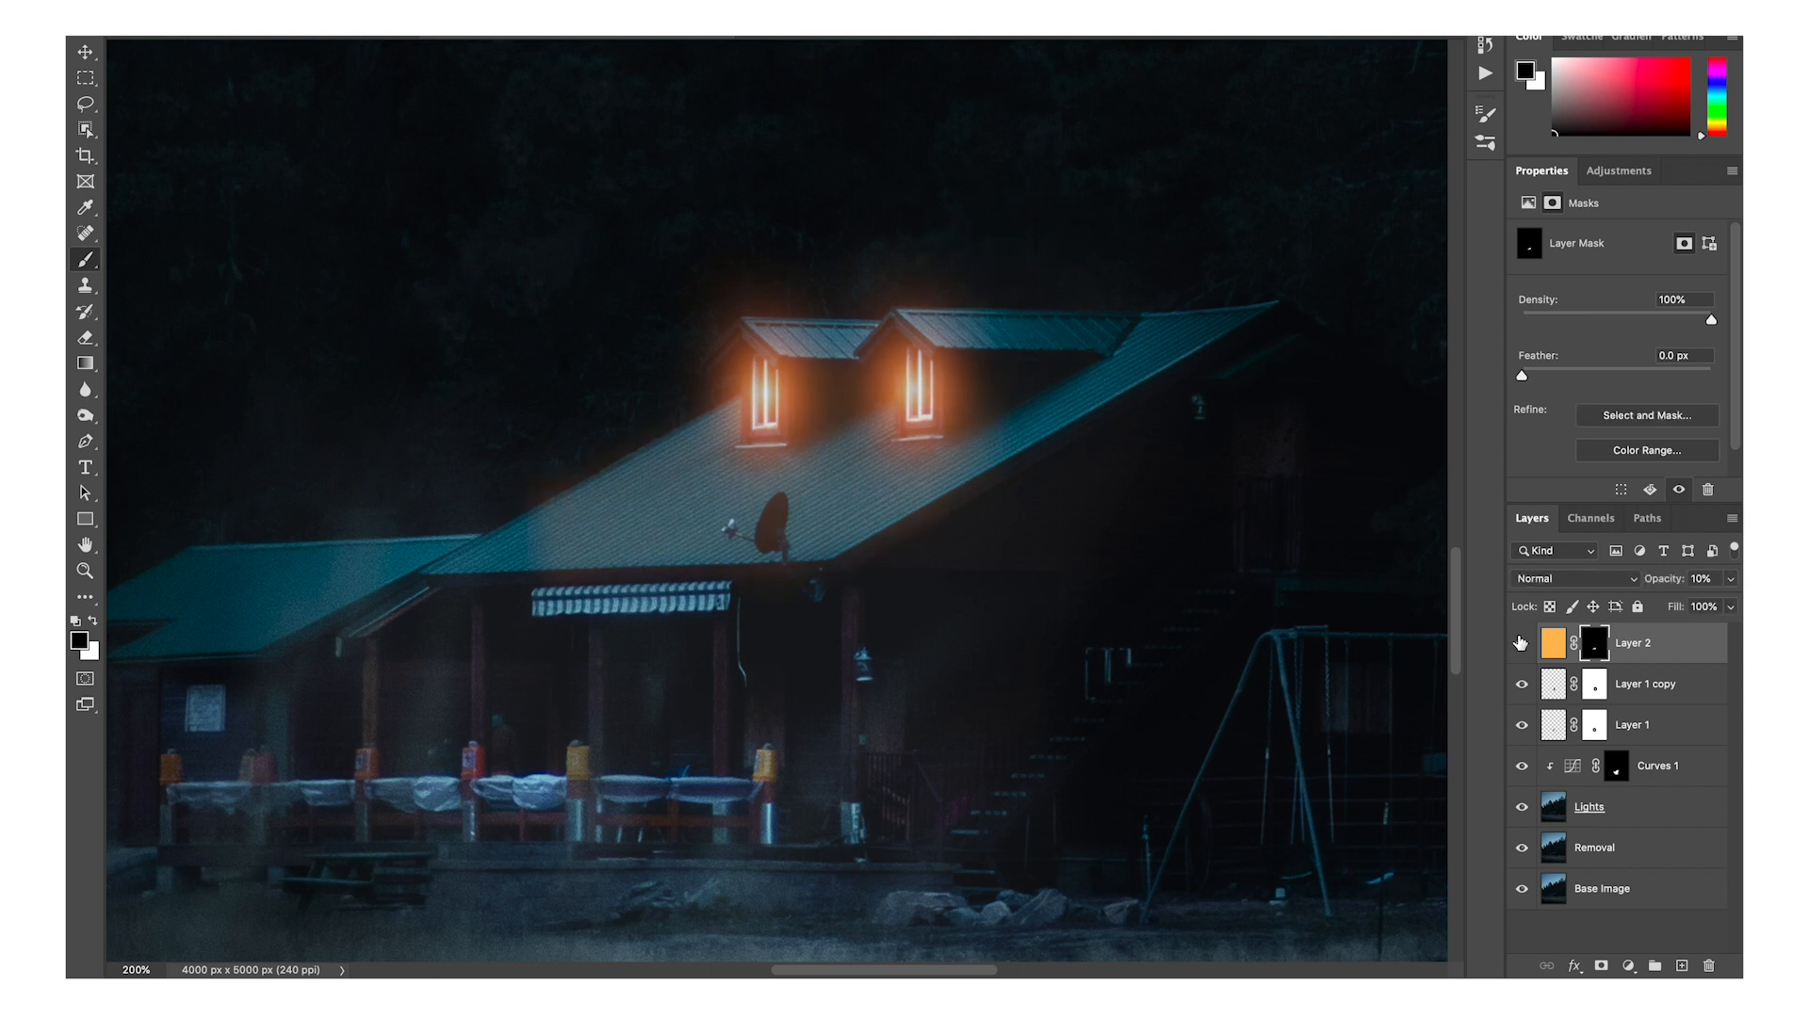
key("ctrl+0")
left_click(1520, 643)
left_click(1520, 643)
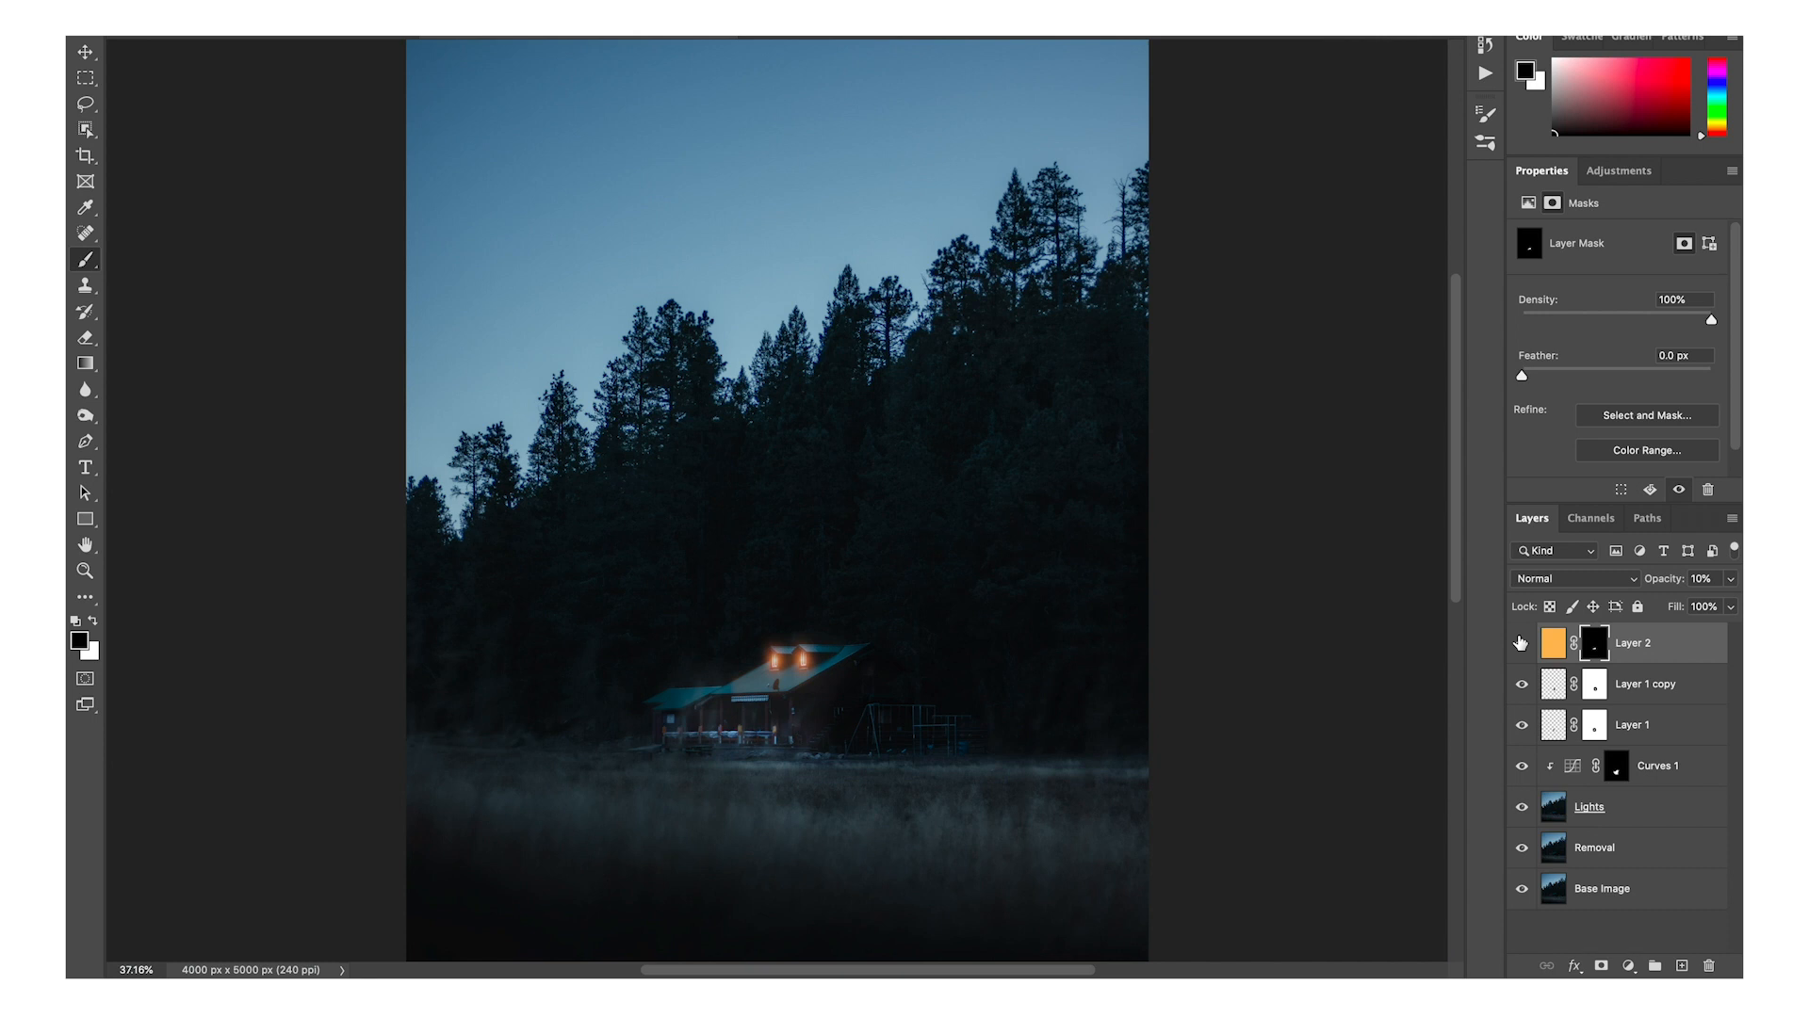
Unlink the orange layer's mask and lower the layer's opacity to 7%.
left_click(1566, 643)
left_click(1731, 579)
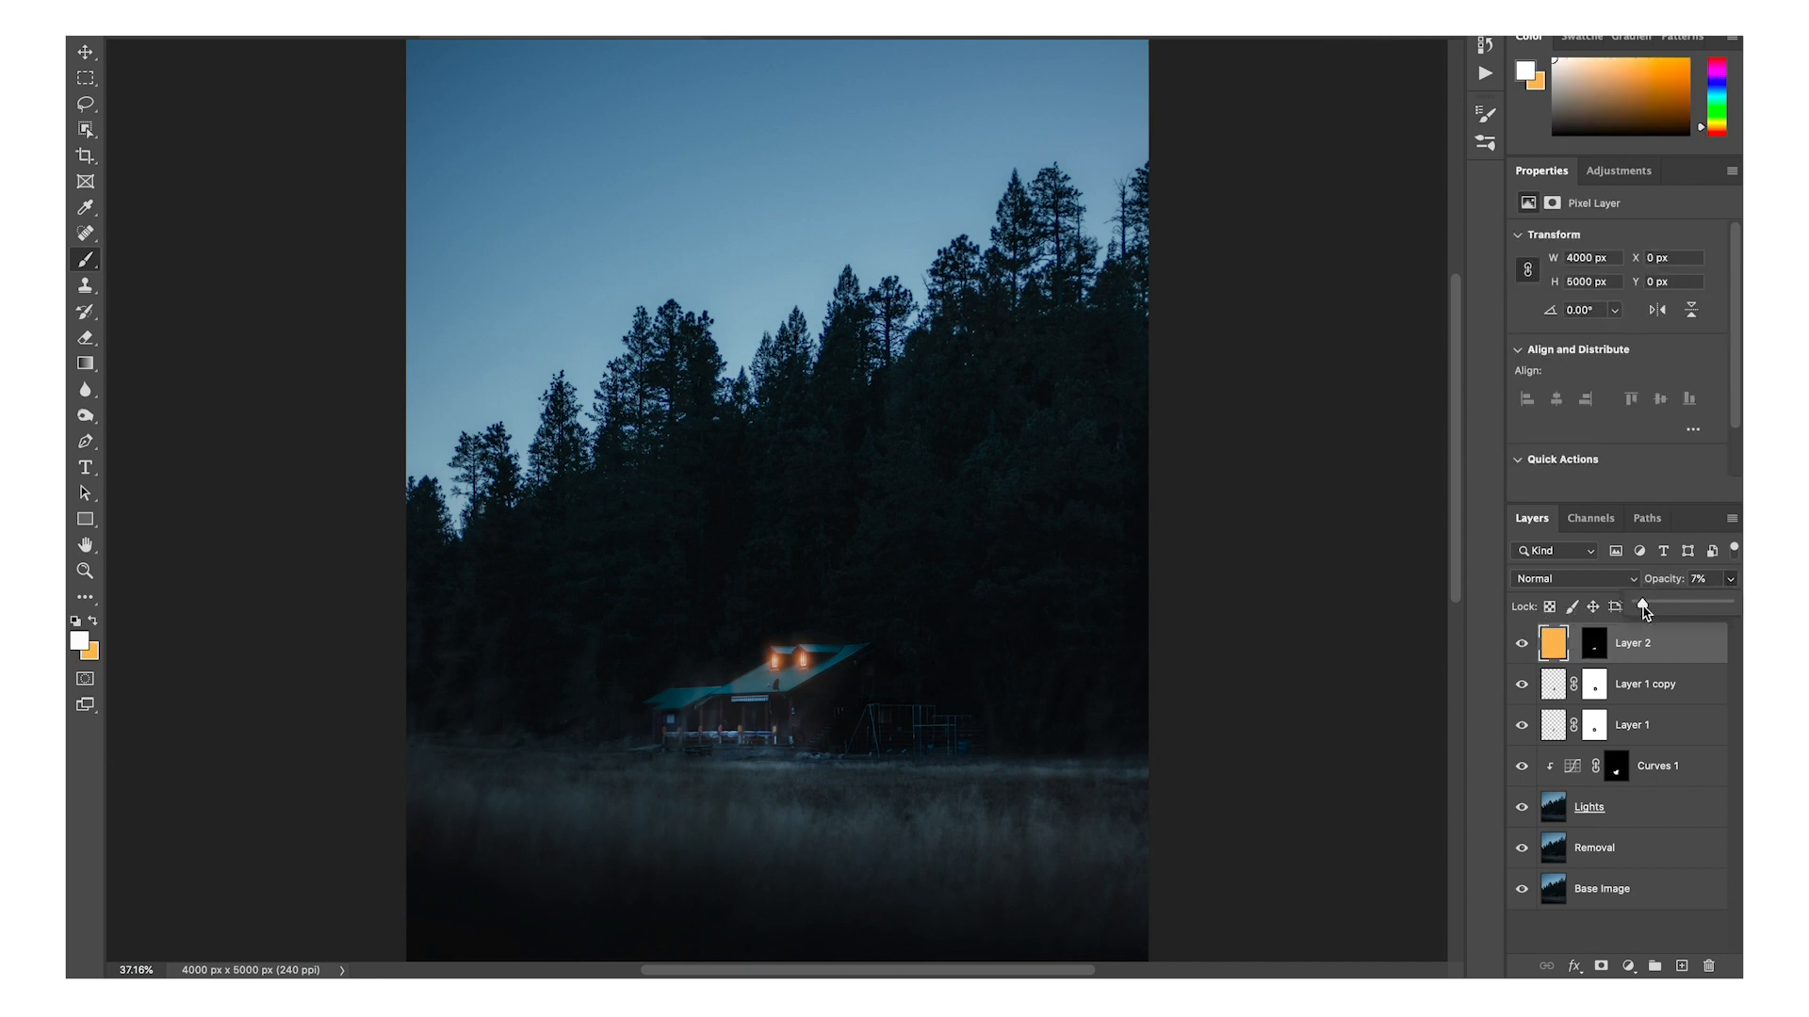
key("v")
left_click(1524, 646)
left_click(1524, 645)
Add a Curves adjustment layer on top and darken the image with a curve point at input 157, output 116.
key("b")
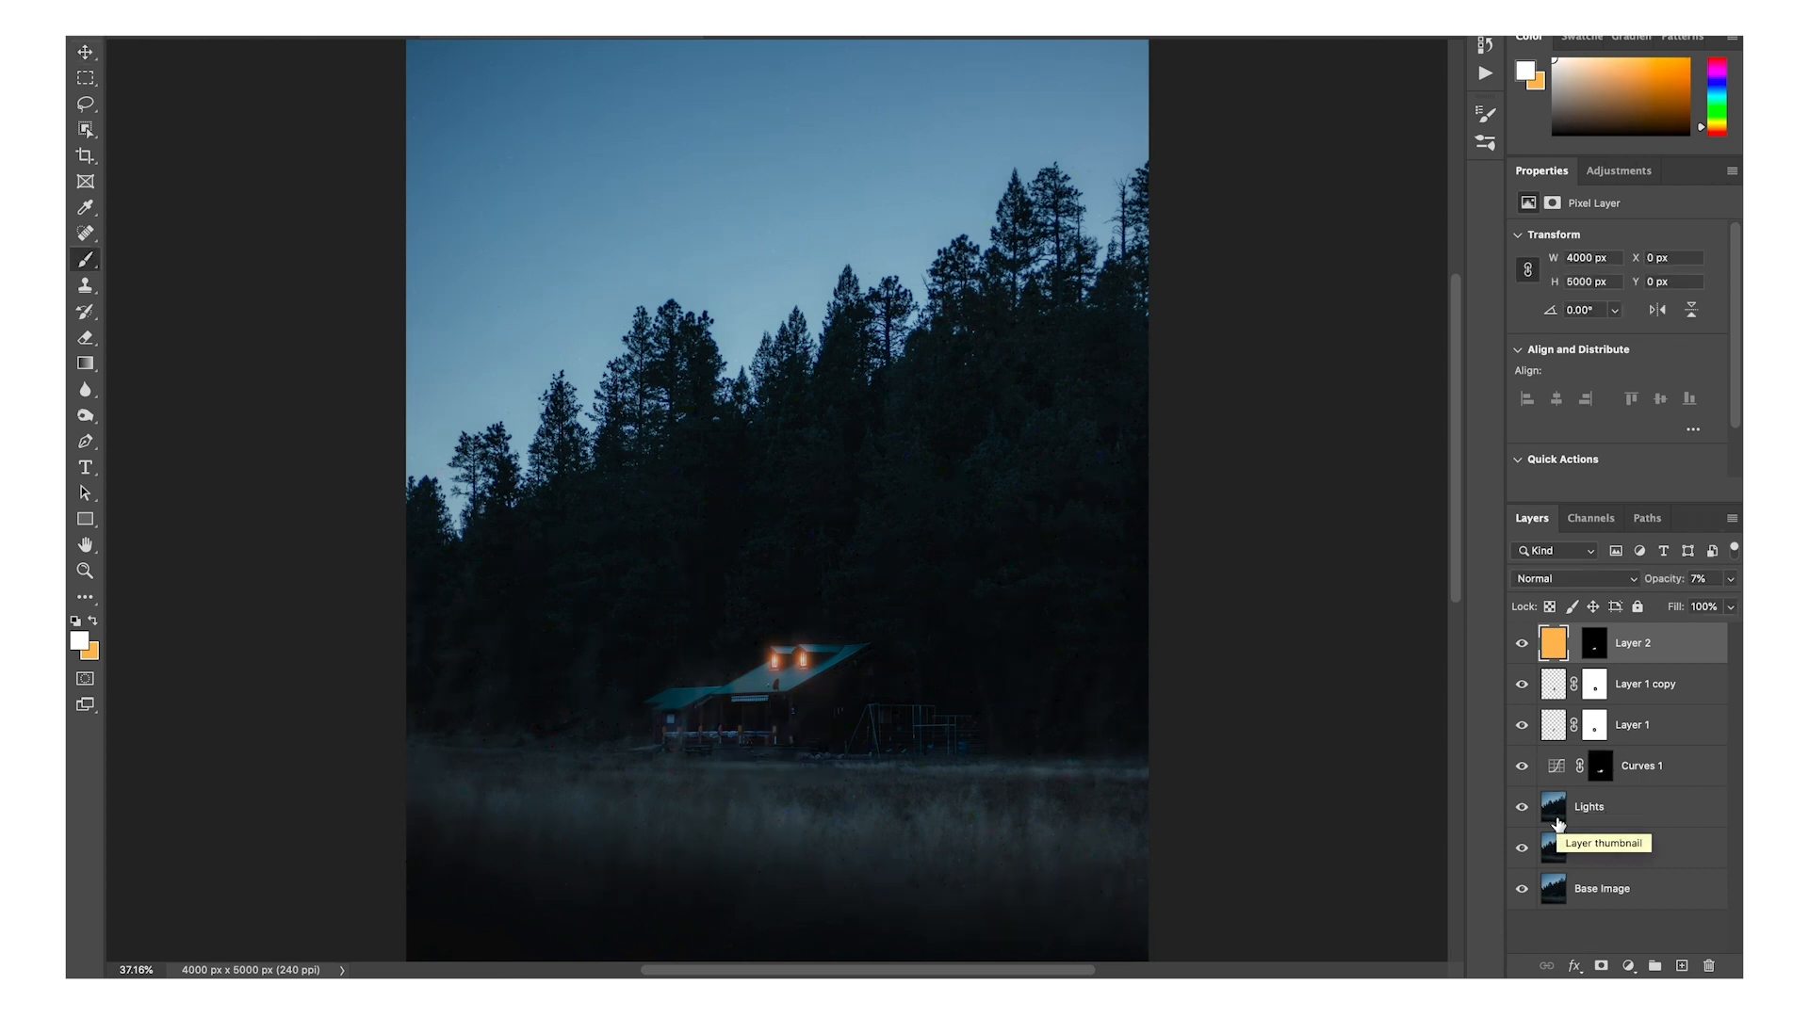
left_click(1618, 171)
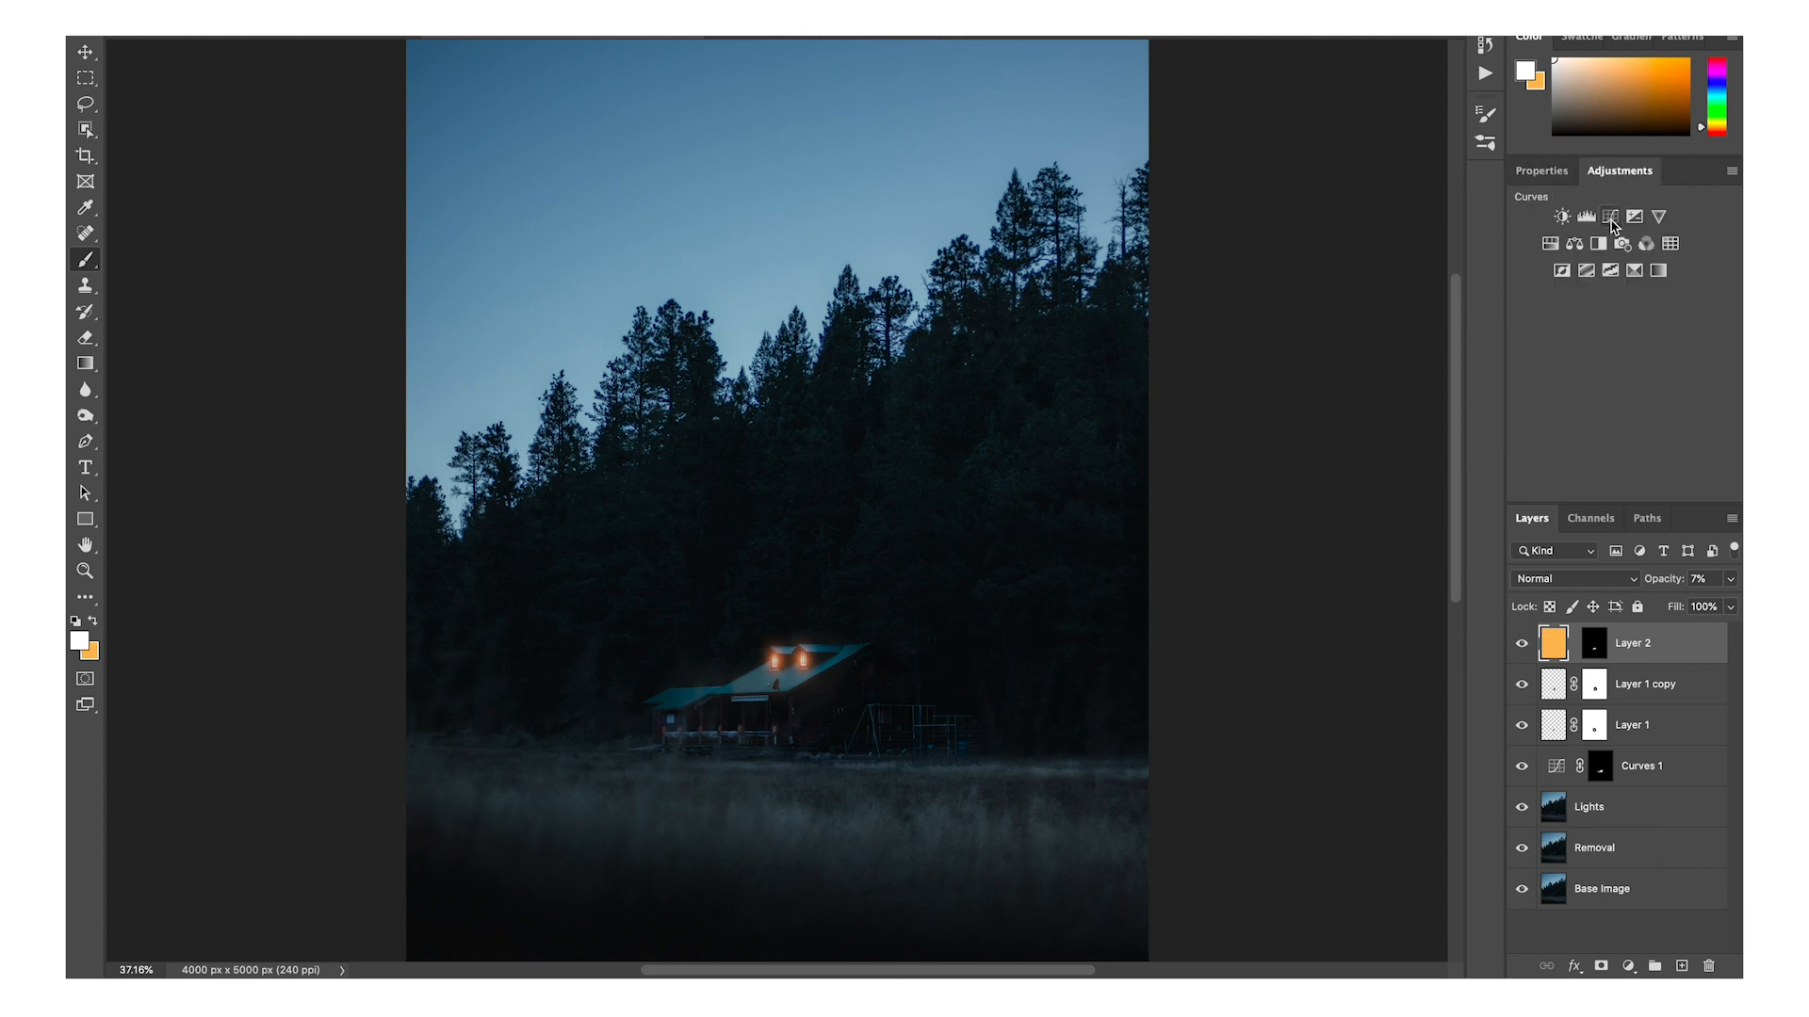
left_click(1613, 222)
left_click_drag(1653, 342, 1654, 364)
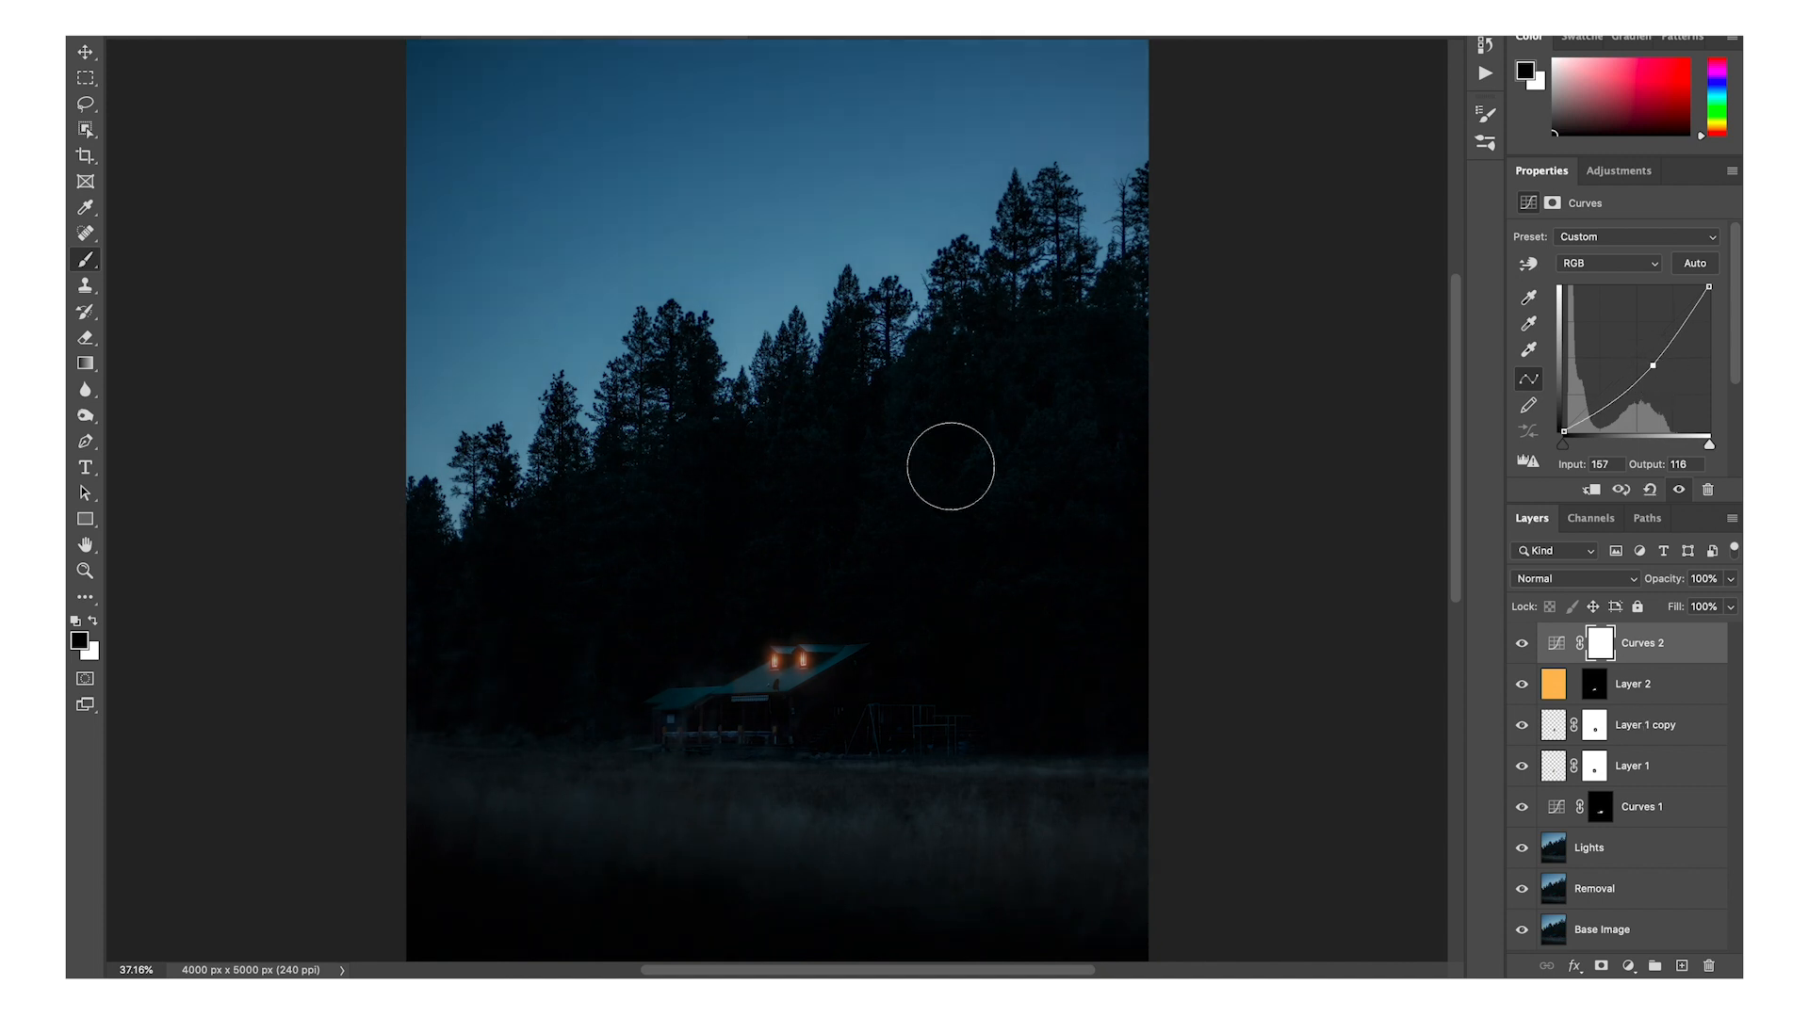
Paint the new Curves mask black with a large brush over the trees, cabin and field, leaving only the sky darkened.
key("bracketright")
key("bracketright")
key("bracketright")
key("bracketright")
key("bracketright")
key("bracketright")
key("bracketright")
key("bracketright")
key("bracketright")
key("bracketright")
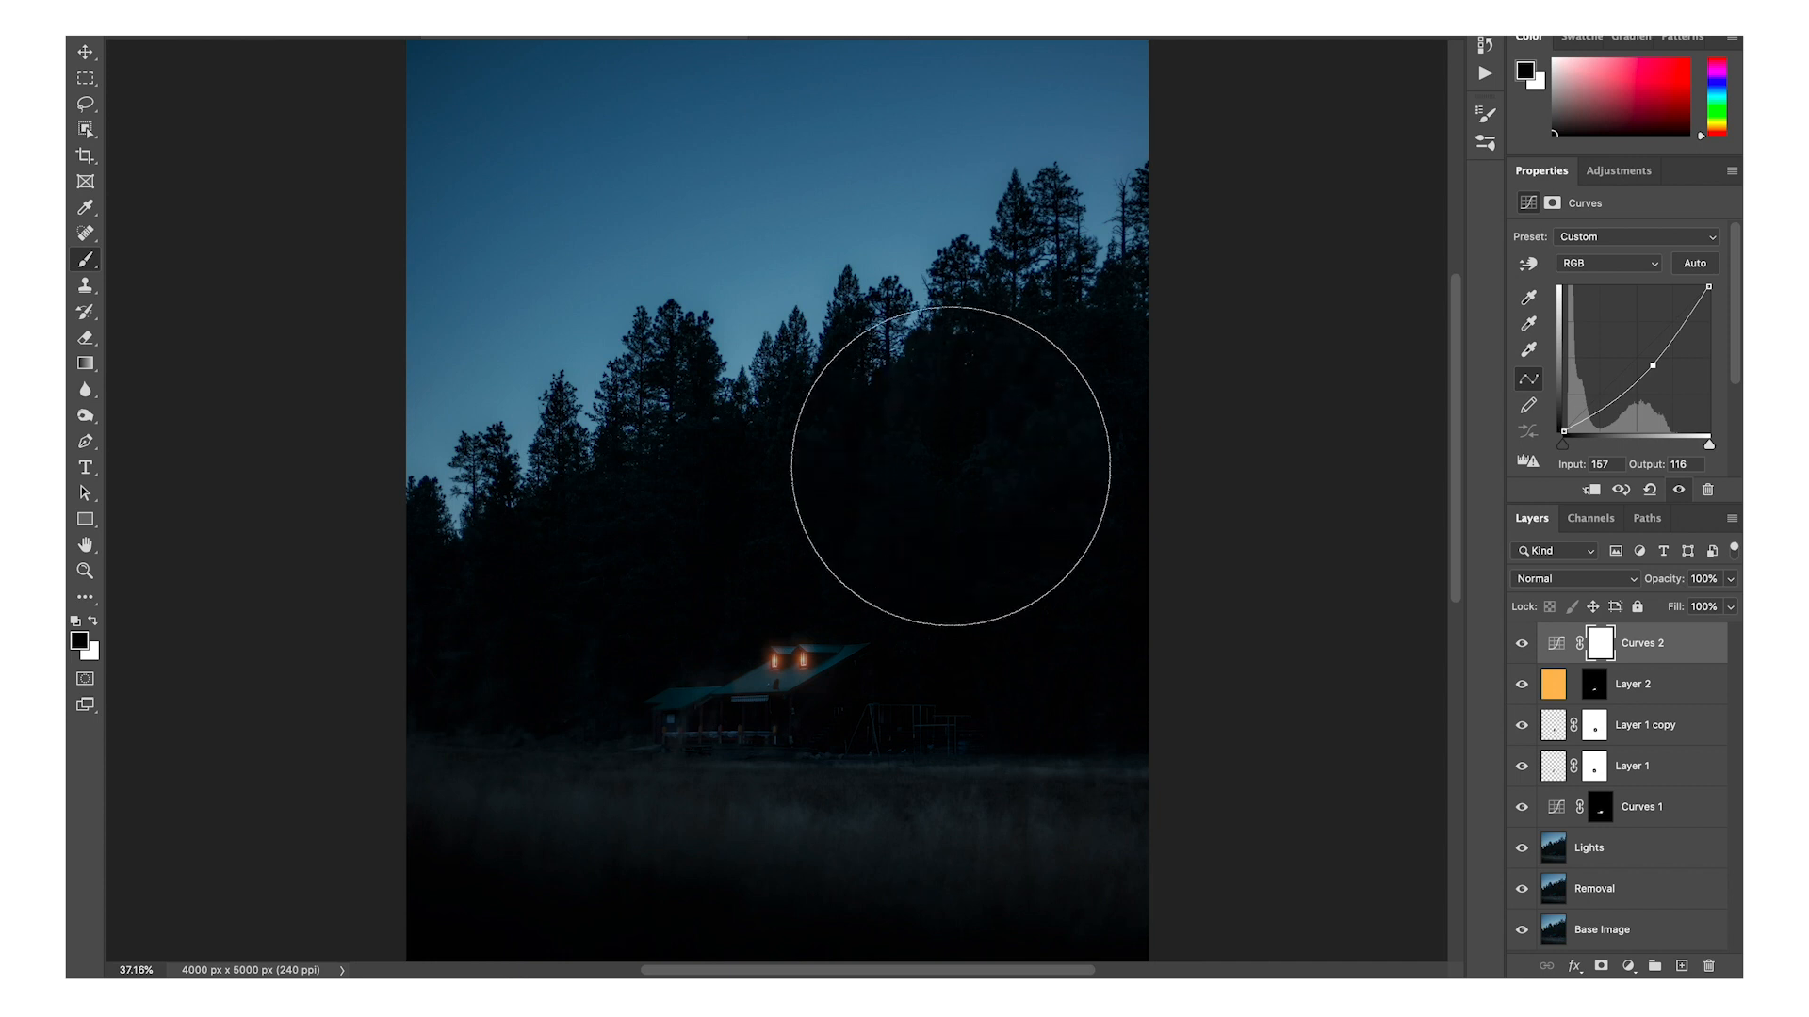
mouse_move(989, 460)
left_mouse_down()
mouse_move(408, 760)
mouse_move(852, 473)
mouse_move(1518, 345)
mouse_move(1370, 562)
mouse_move(1445, 515)
mouse_move(954, 852)
mouse_move(493, 847)
left_mouse_up()
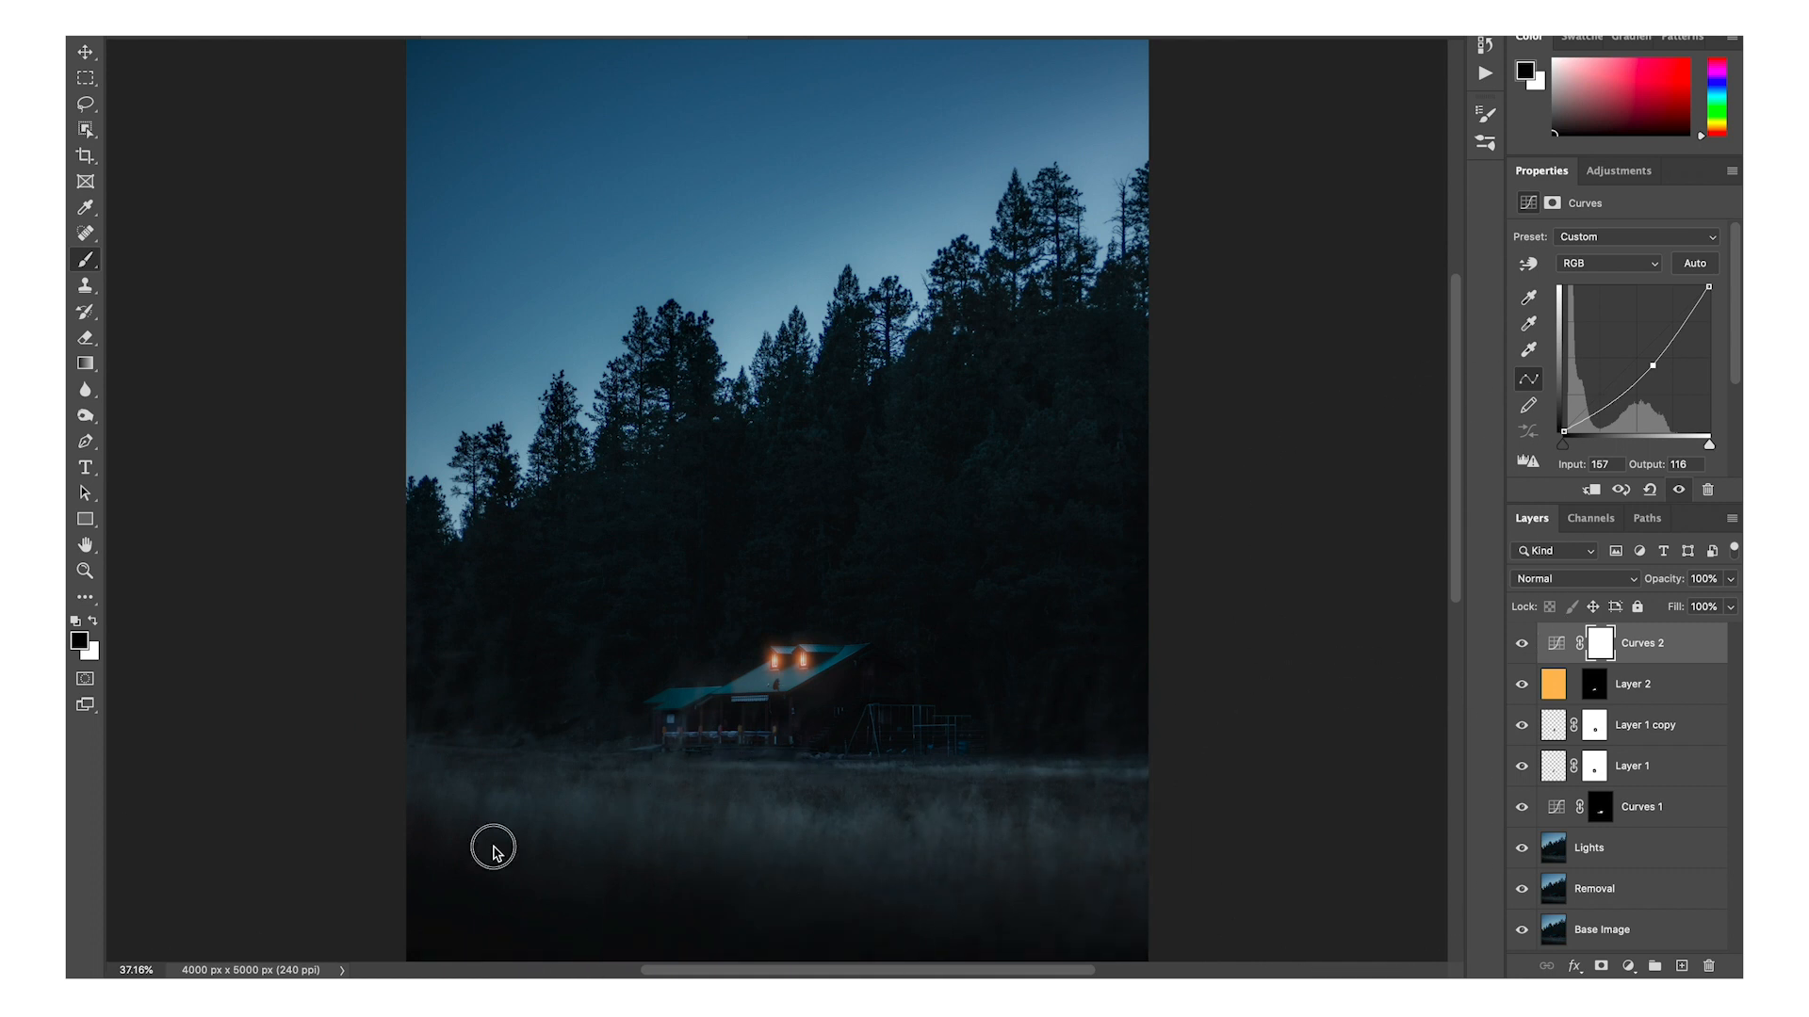
Refine the Curves mask along the sky and treeline in white and black with a larger brush, undoing an unwanted stroke.
key("x")
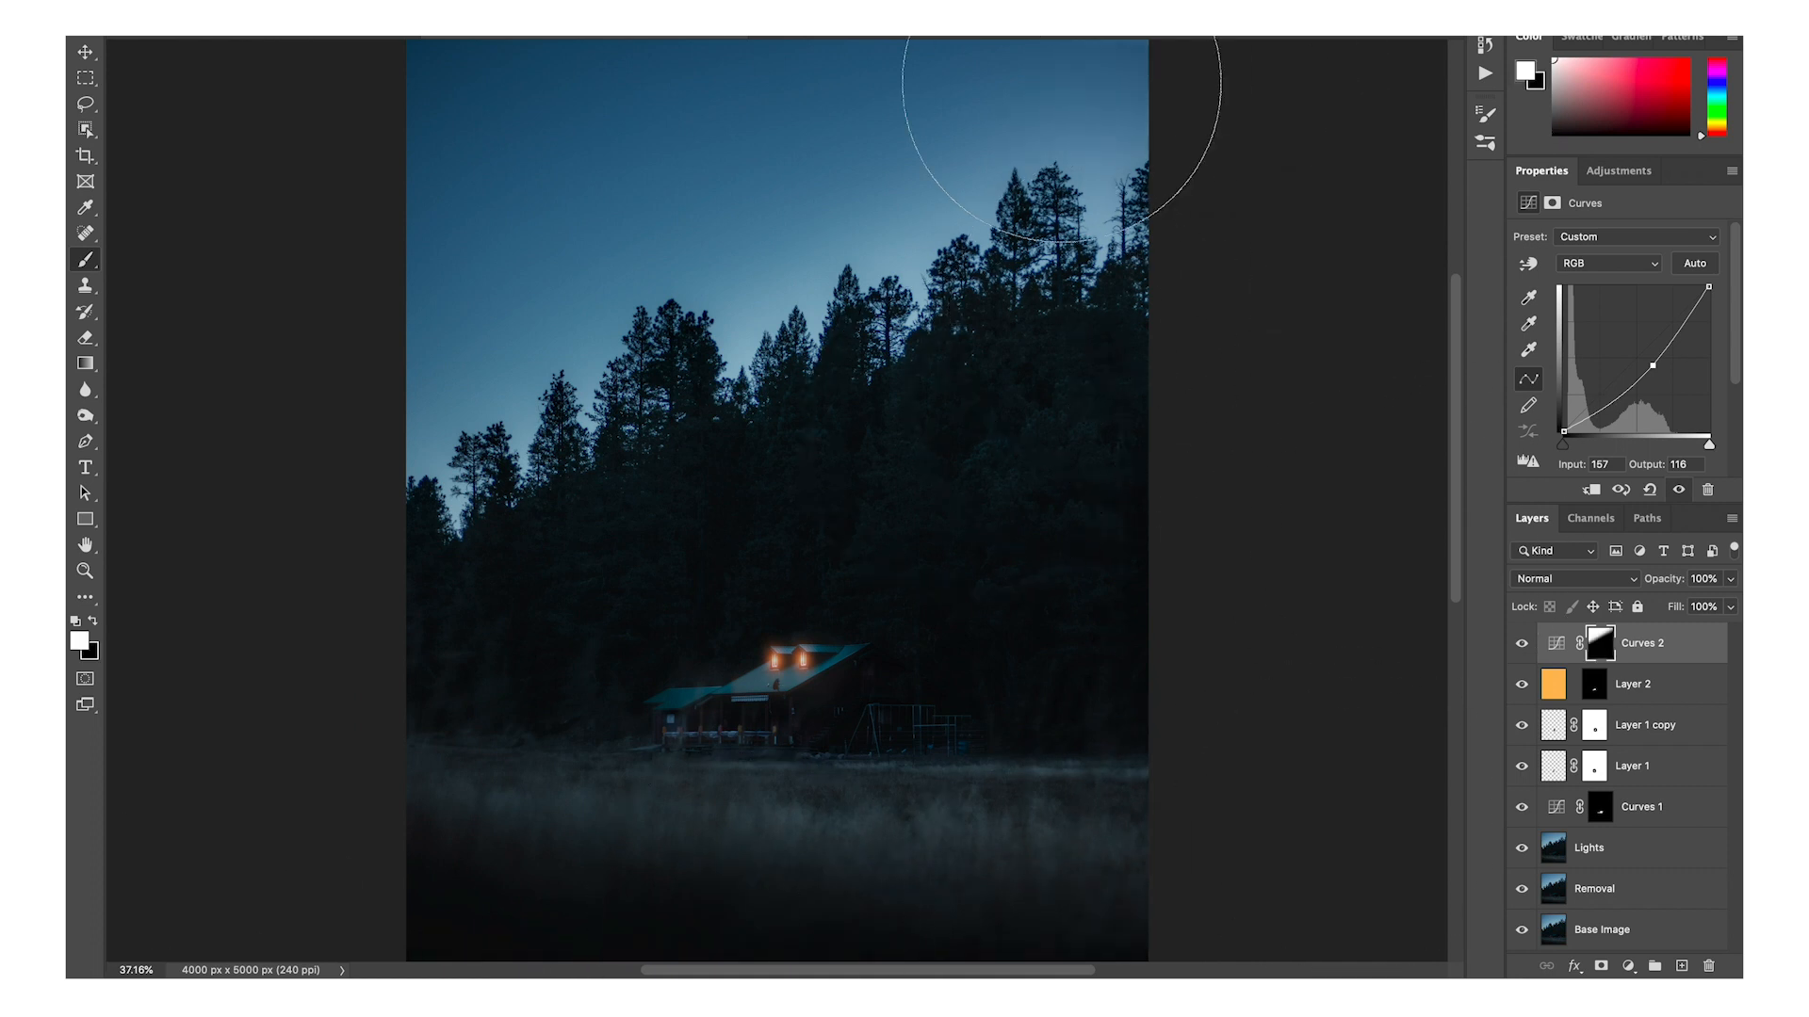
left_click_drag(1062, 83, 201, 436)
key("x")
key("bracketright")
key("bracketright")
key("bracketright")
key("bracketright")
key("bracketright")
key("bracketright")
key("bracketright")
key("bracketright")
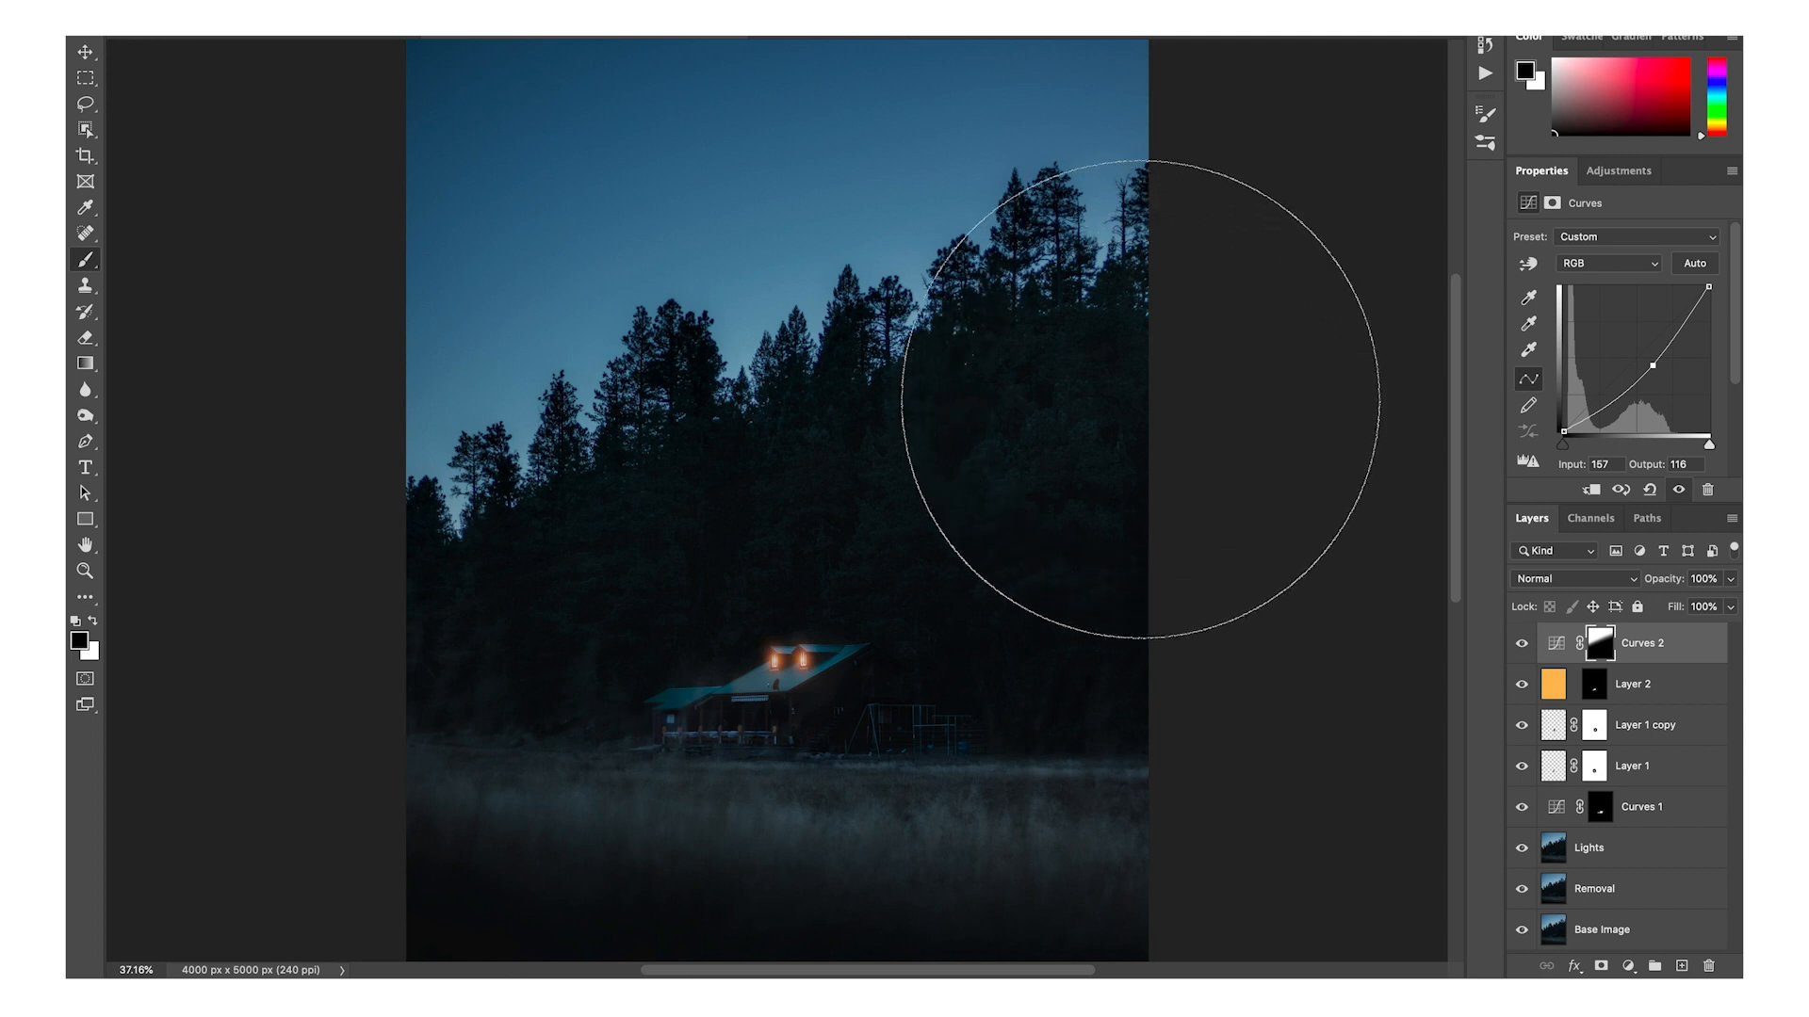
key("ctrl+z")
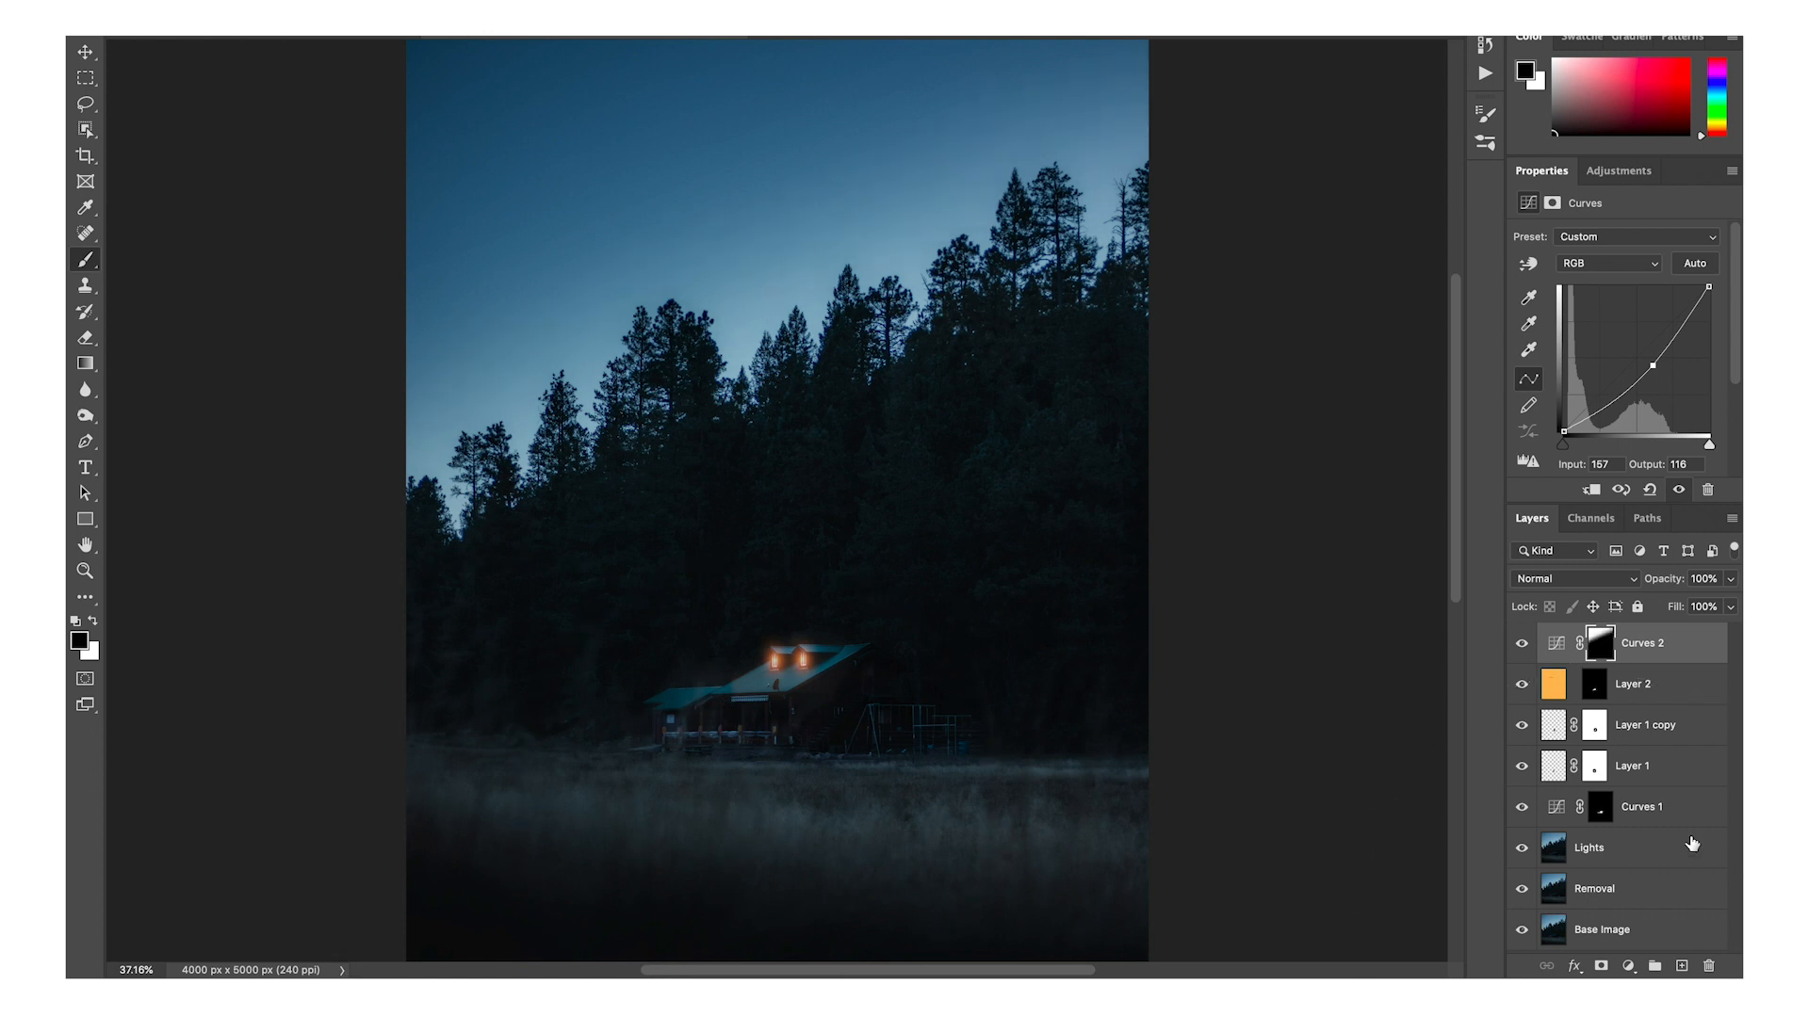
Compare the sky with and without the darkening Curves adjustment.
left_click(1523, 646)
left_click(1523, 645)
left_click(1523, 645)
left_click(1522, 646)
left_click(1523, 646)
left_click(1522, 645)
left_click(1522, 645)
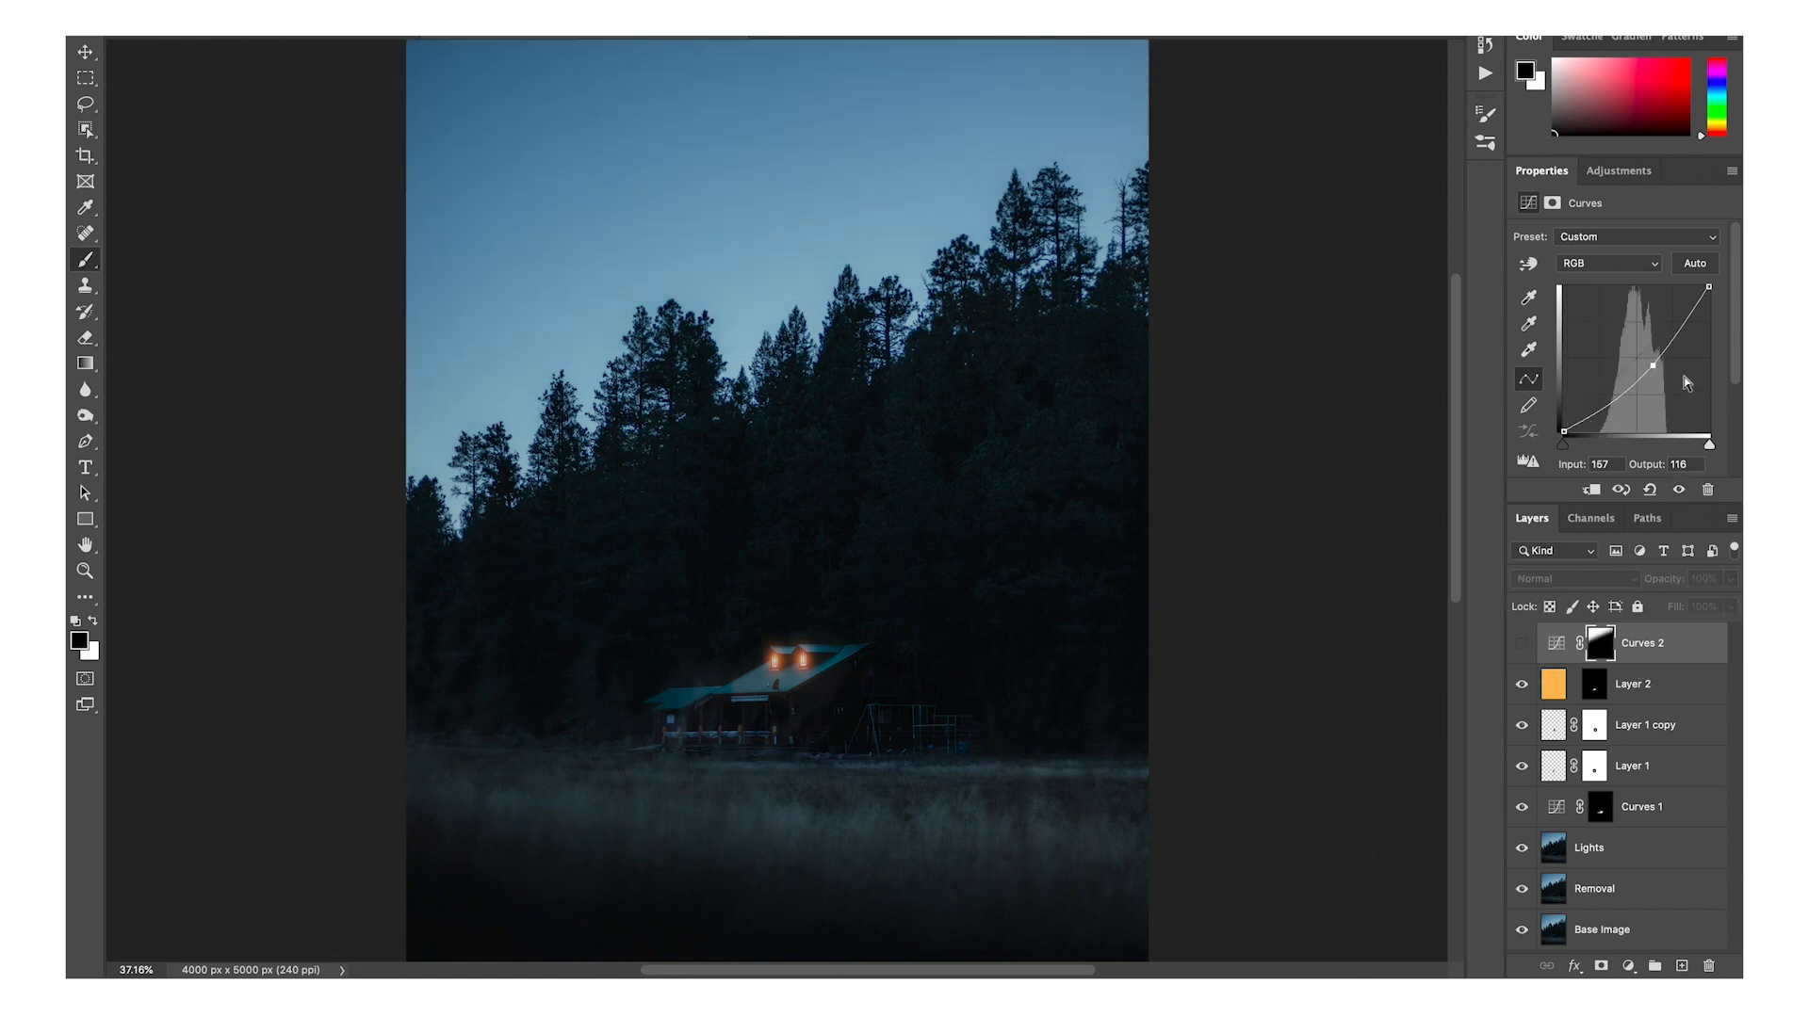
left_click(1523, 645)
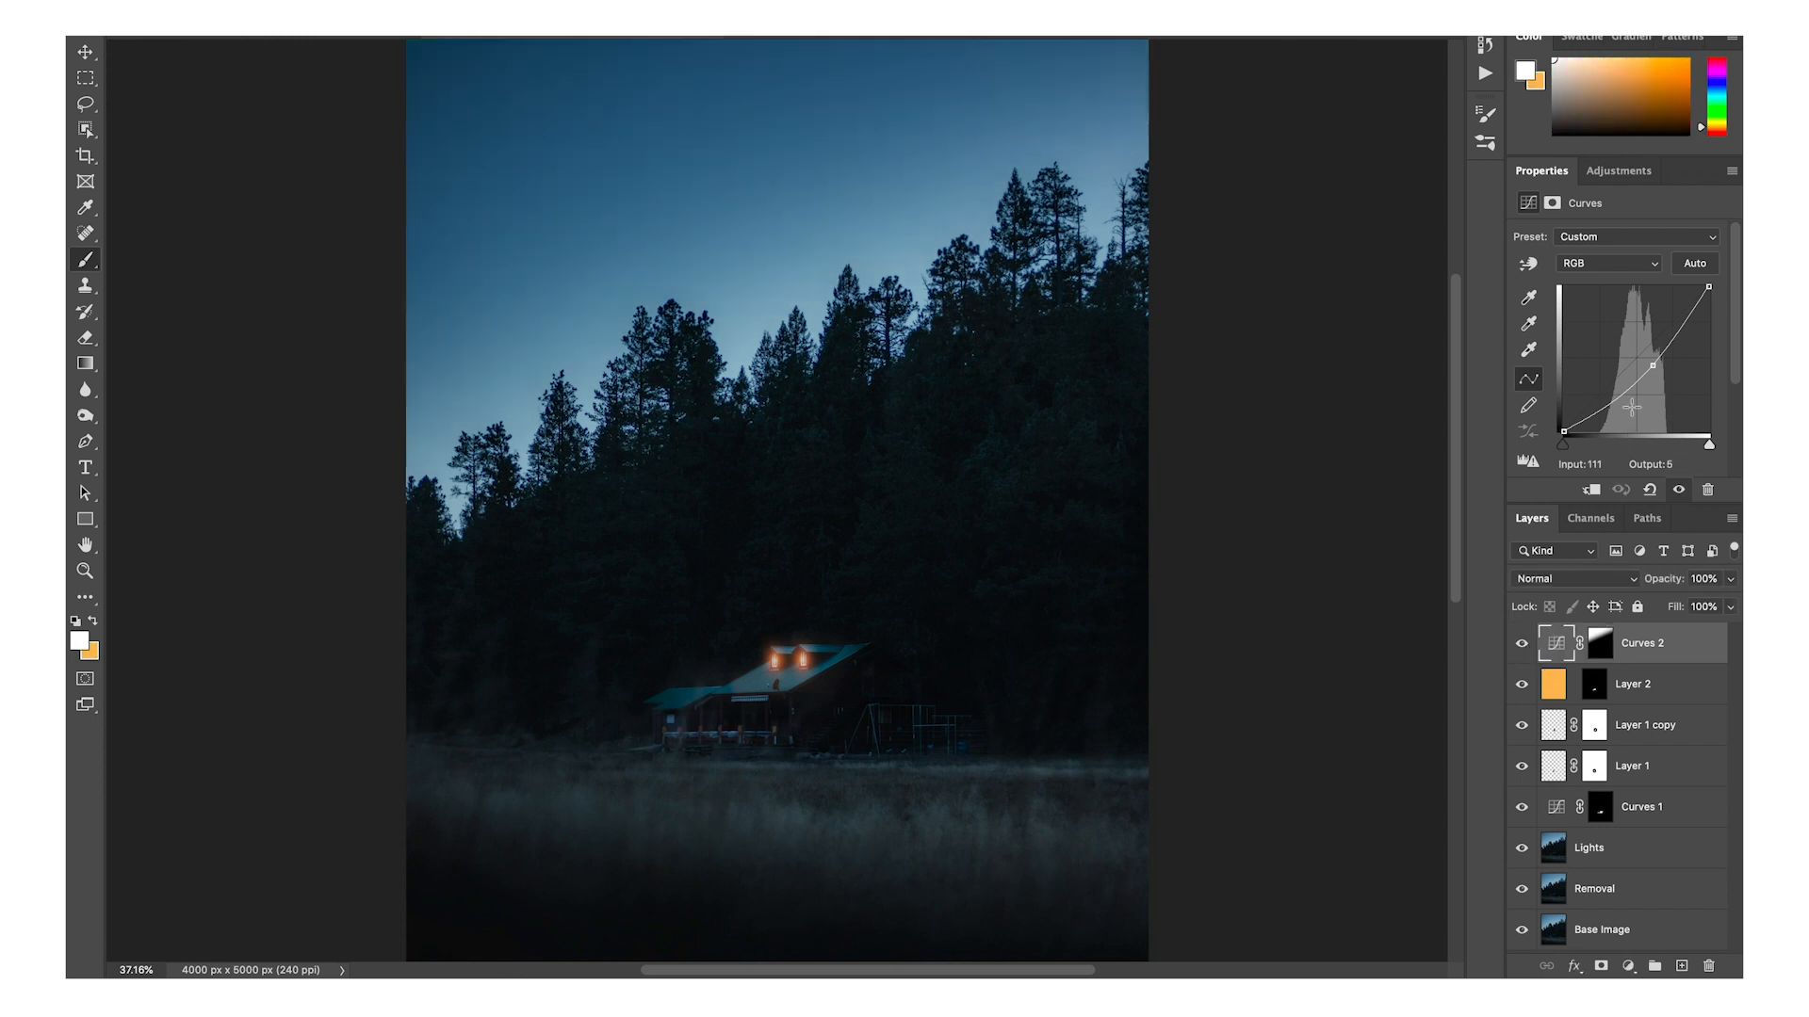
Soften the sky darkening by moving the curve point to input 153, output 123, and deselect the layer.
left_click_drag(1652, 367, 1650, 358)
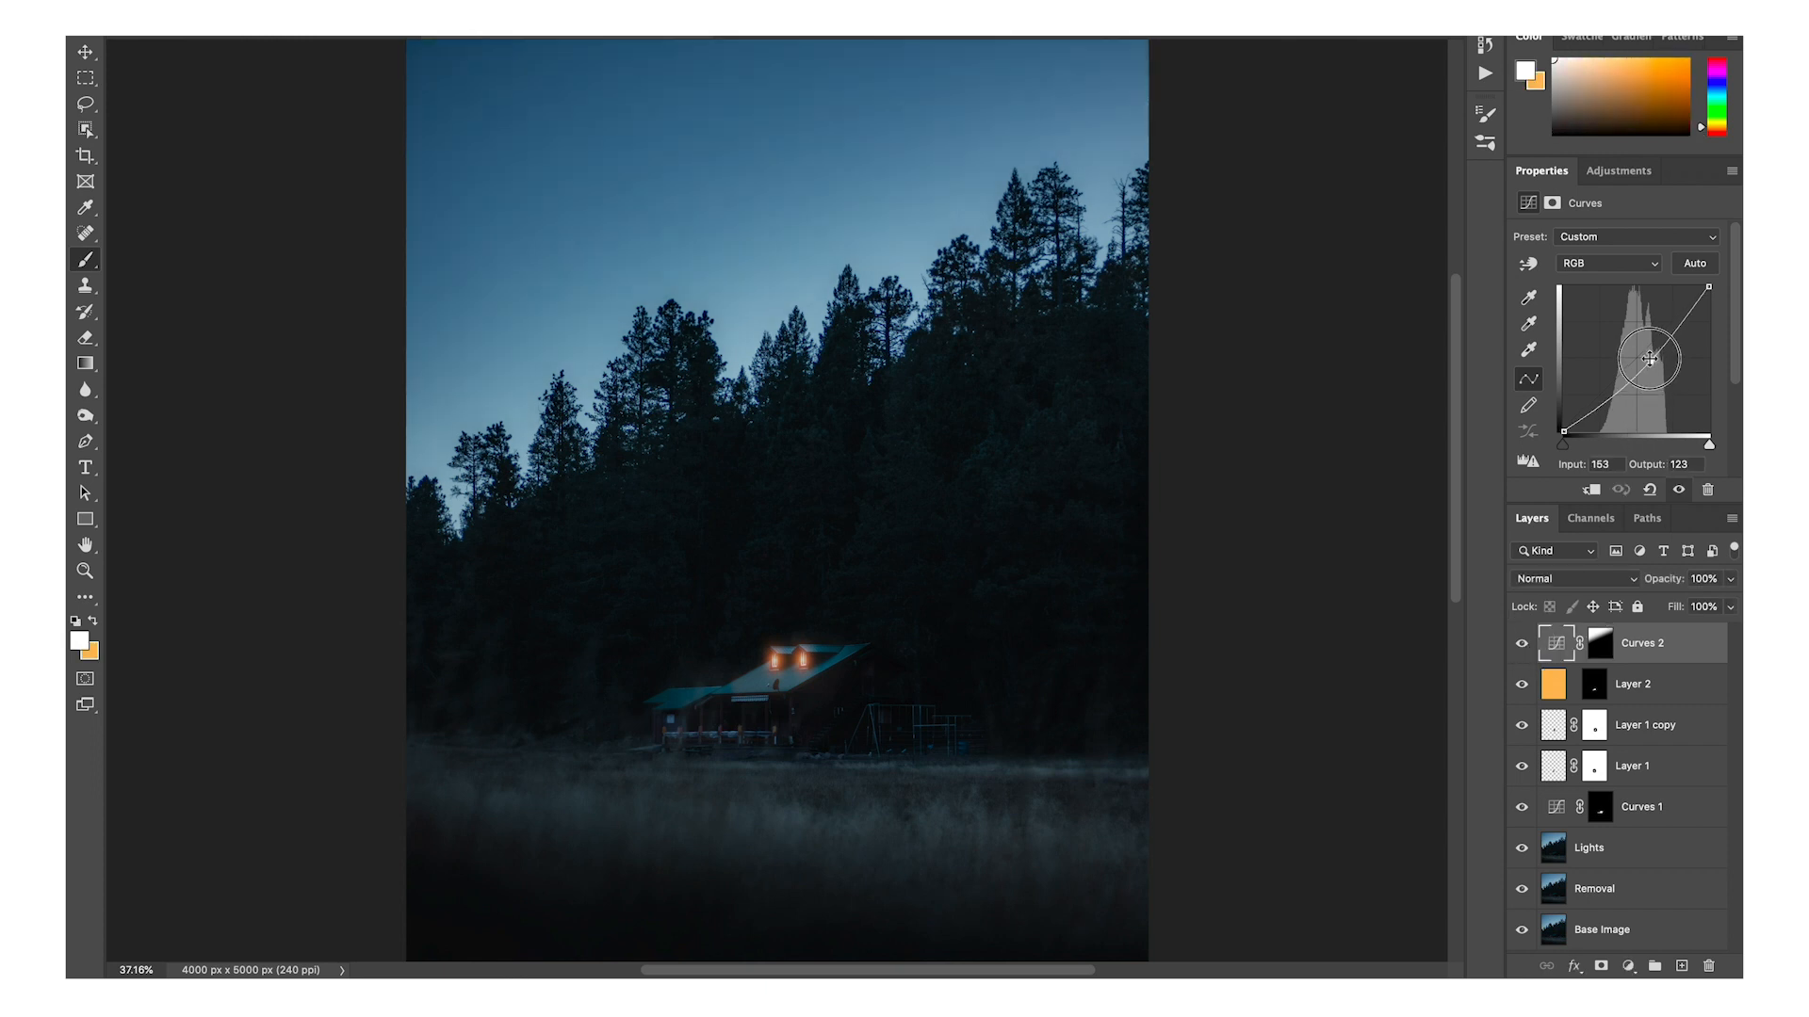
key("v")
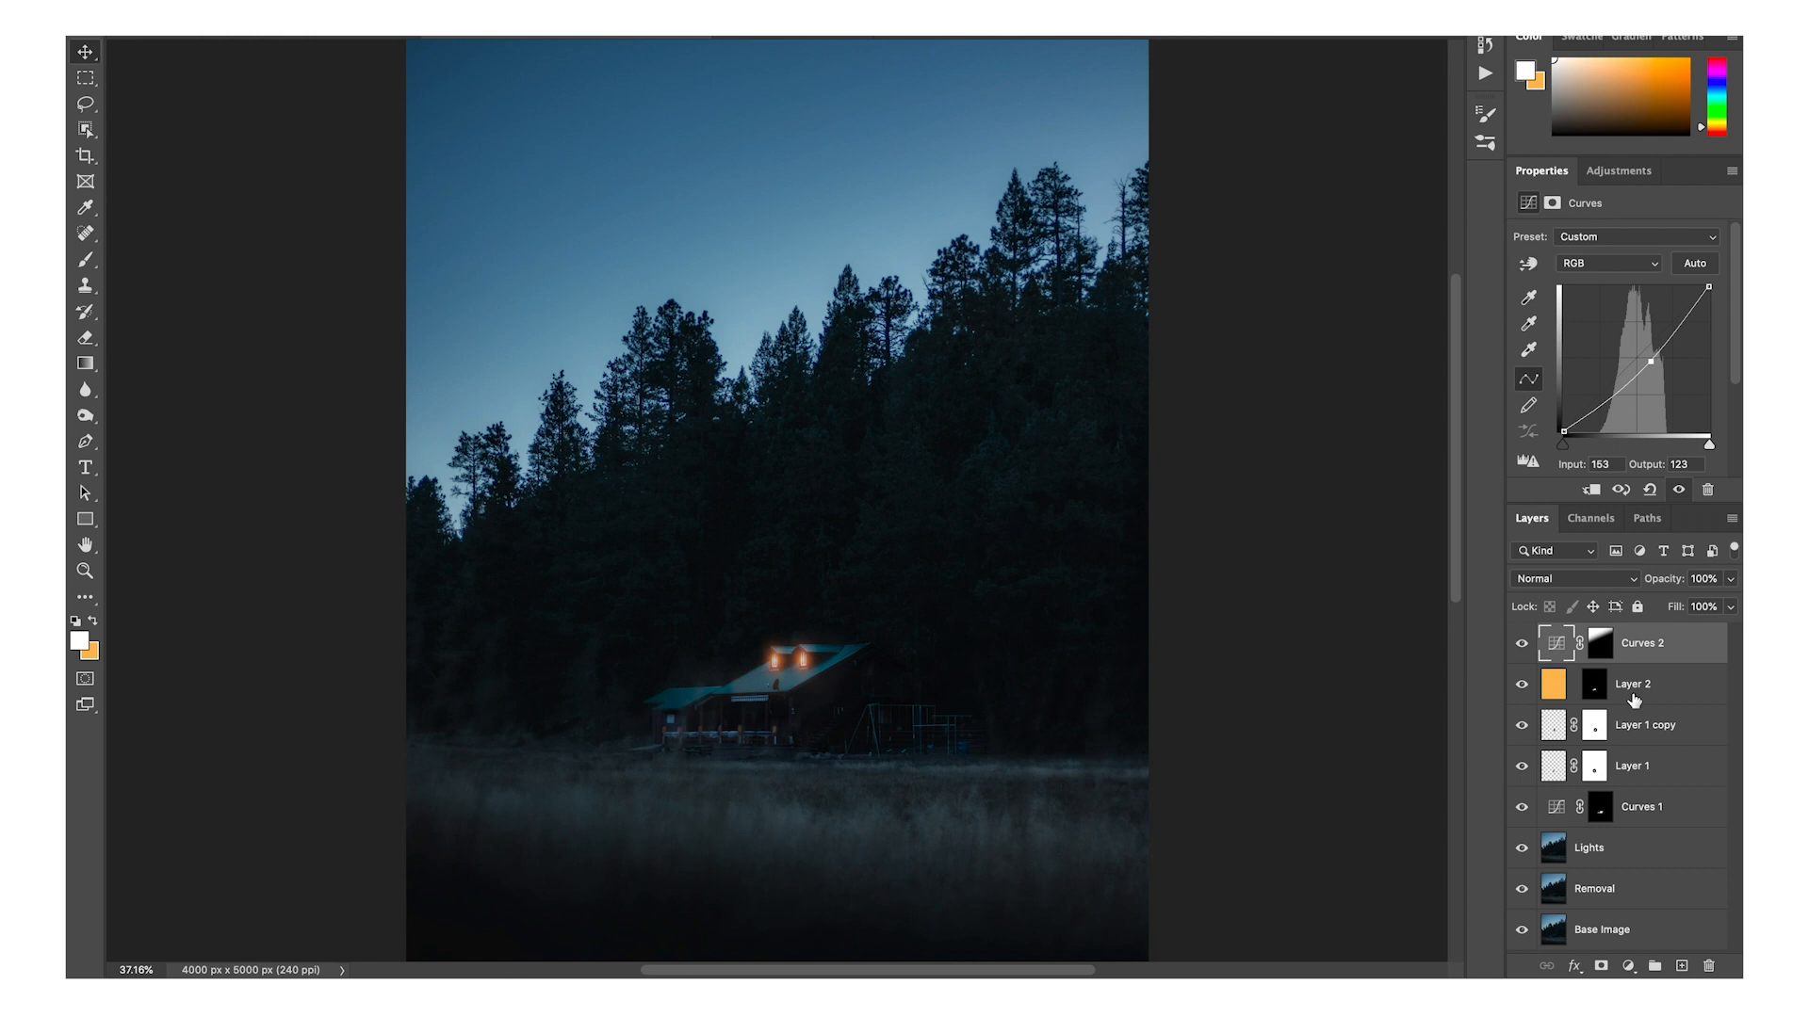
left_click(1324, 641)
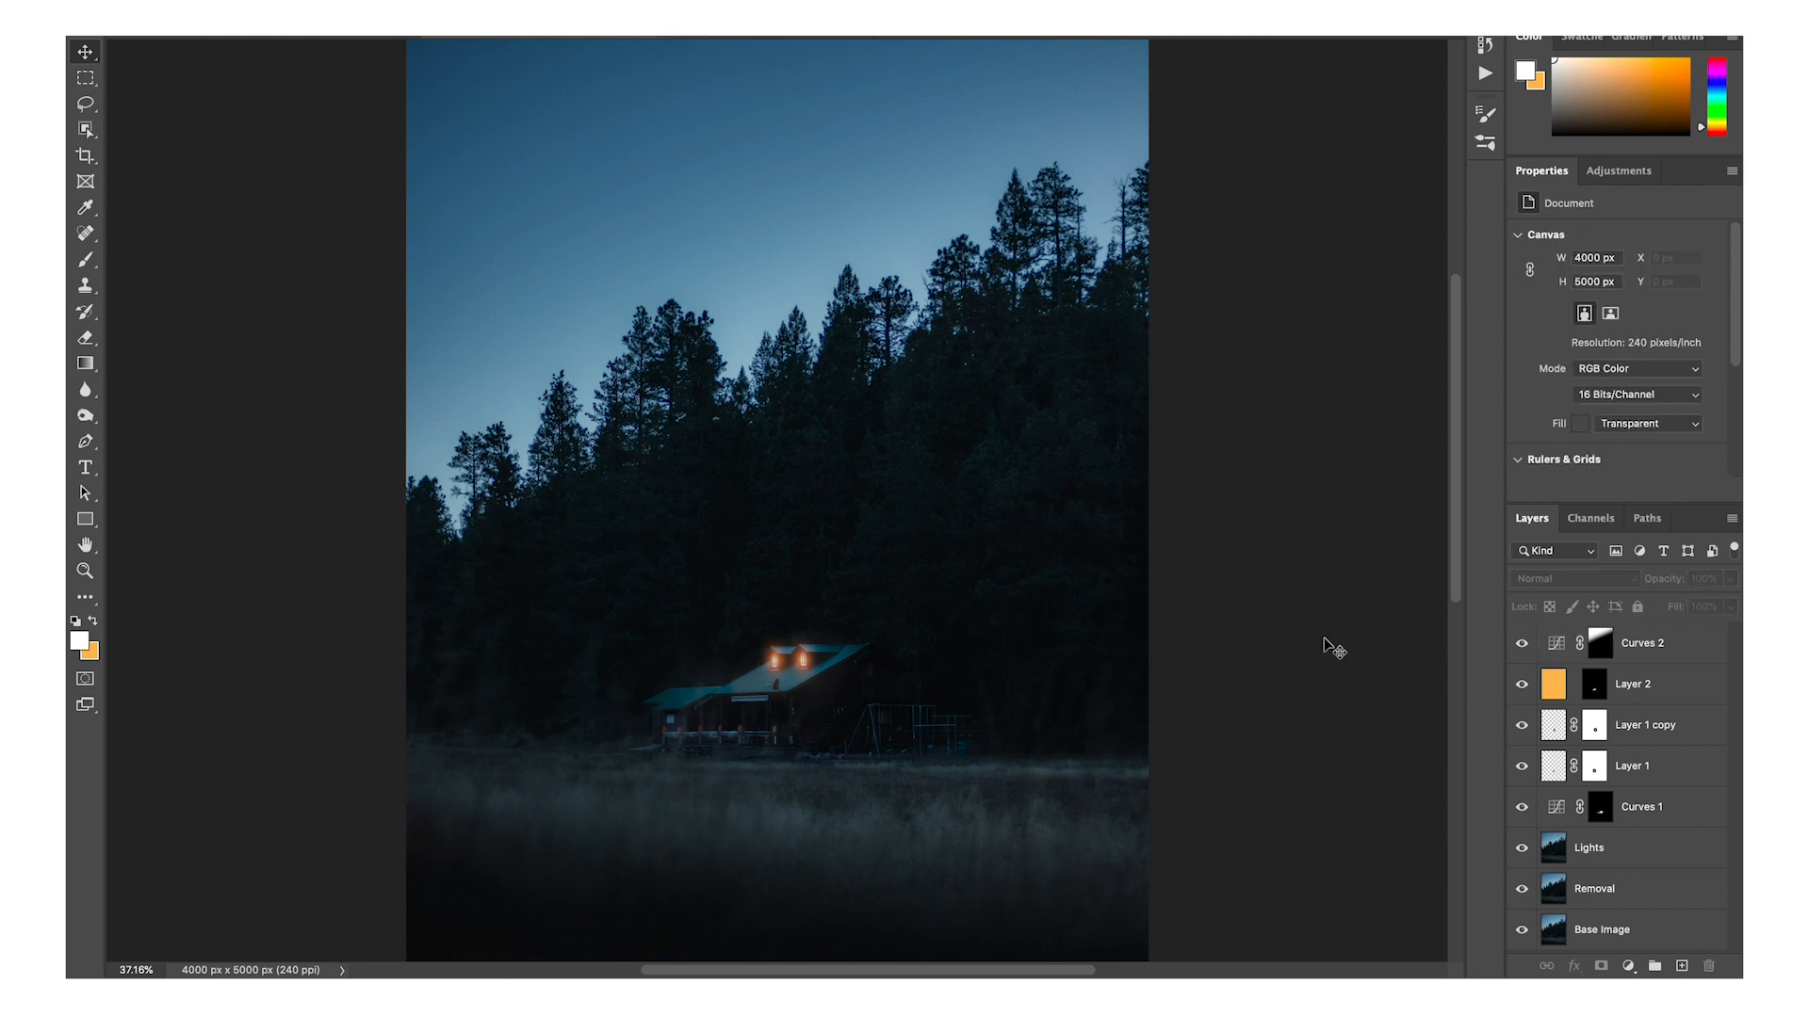
Browse the Photo Extras folder and bring a starfield image into the cabin document as a new layer.
key("super+o")
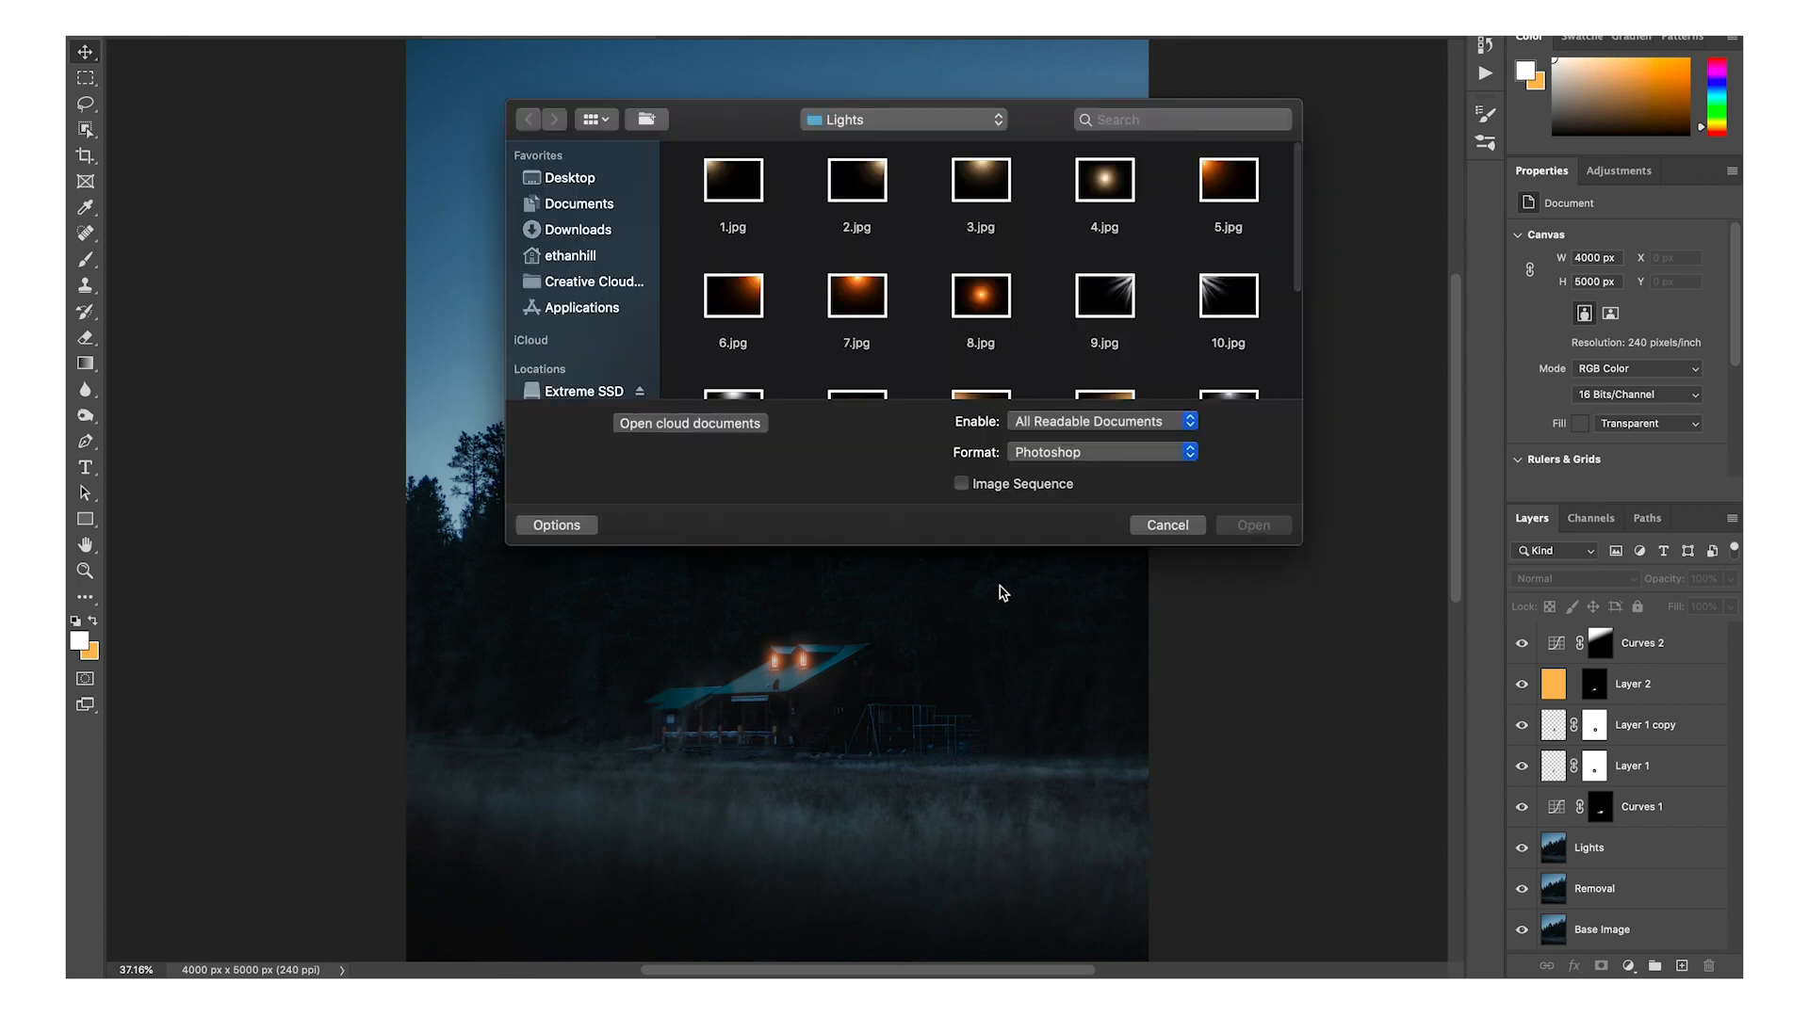
scroll(943, 264, "down", 1)
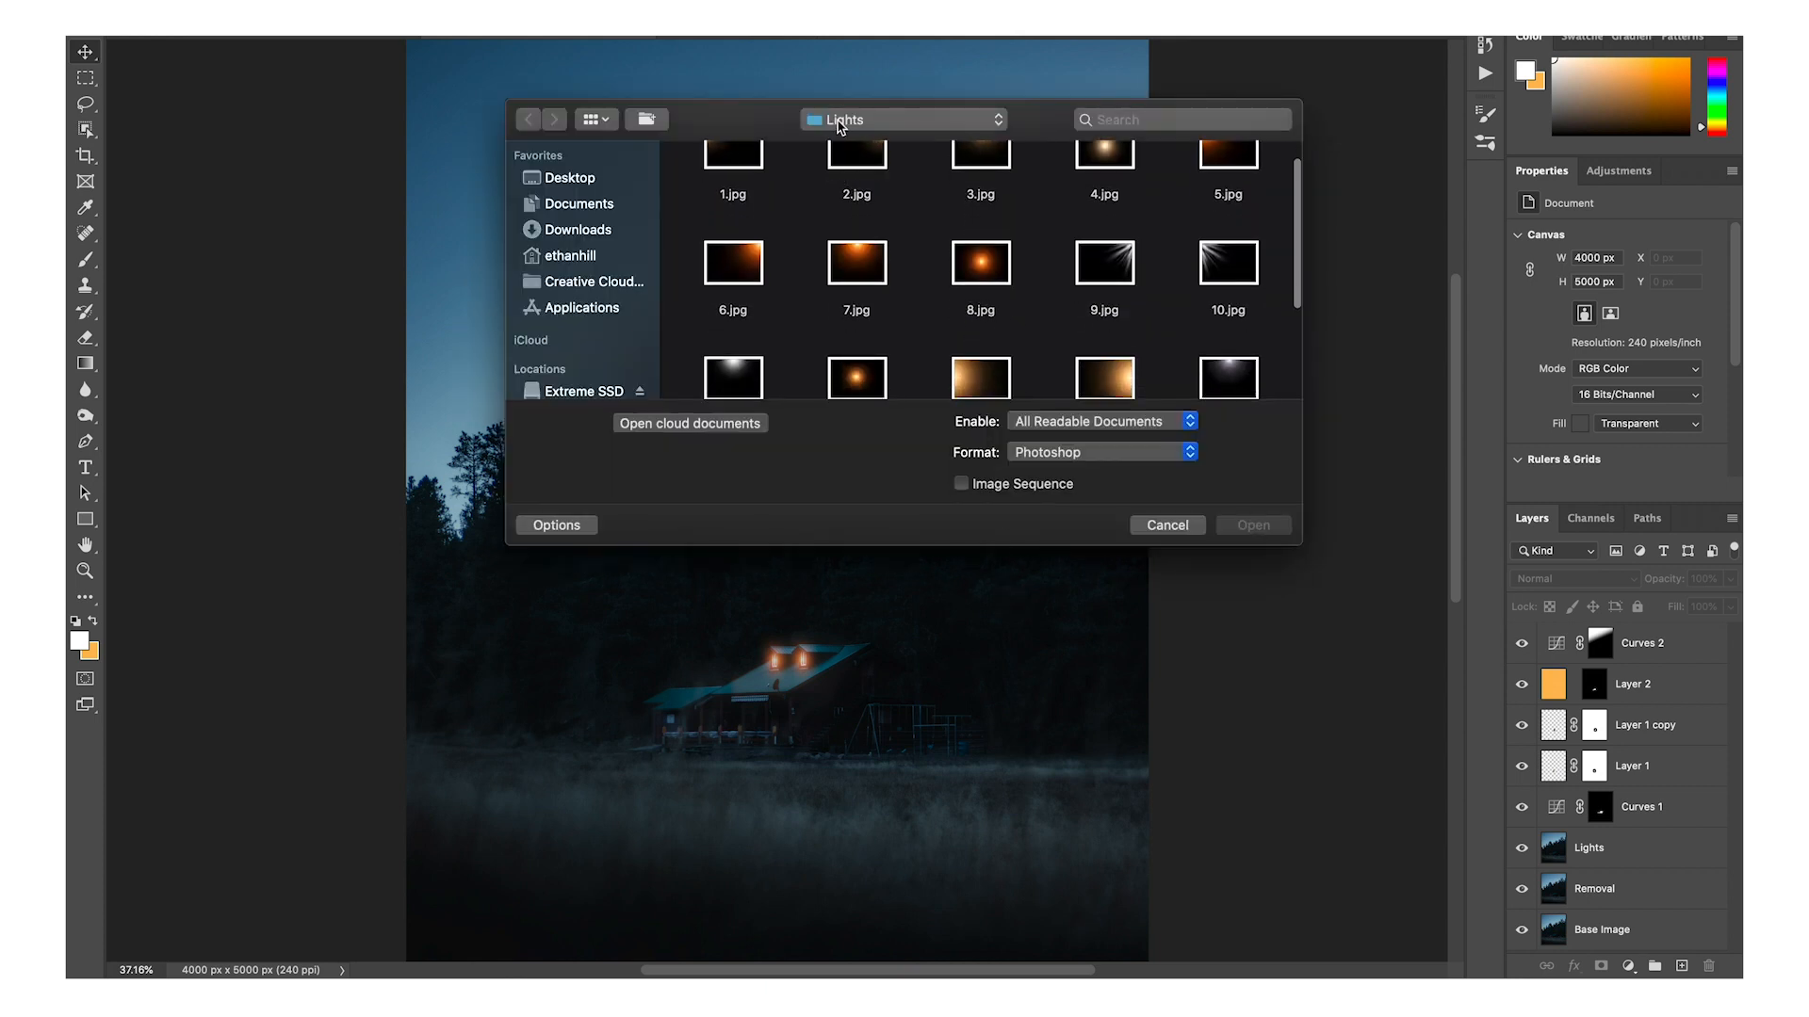
left_click(841, 123)
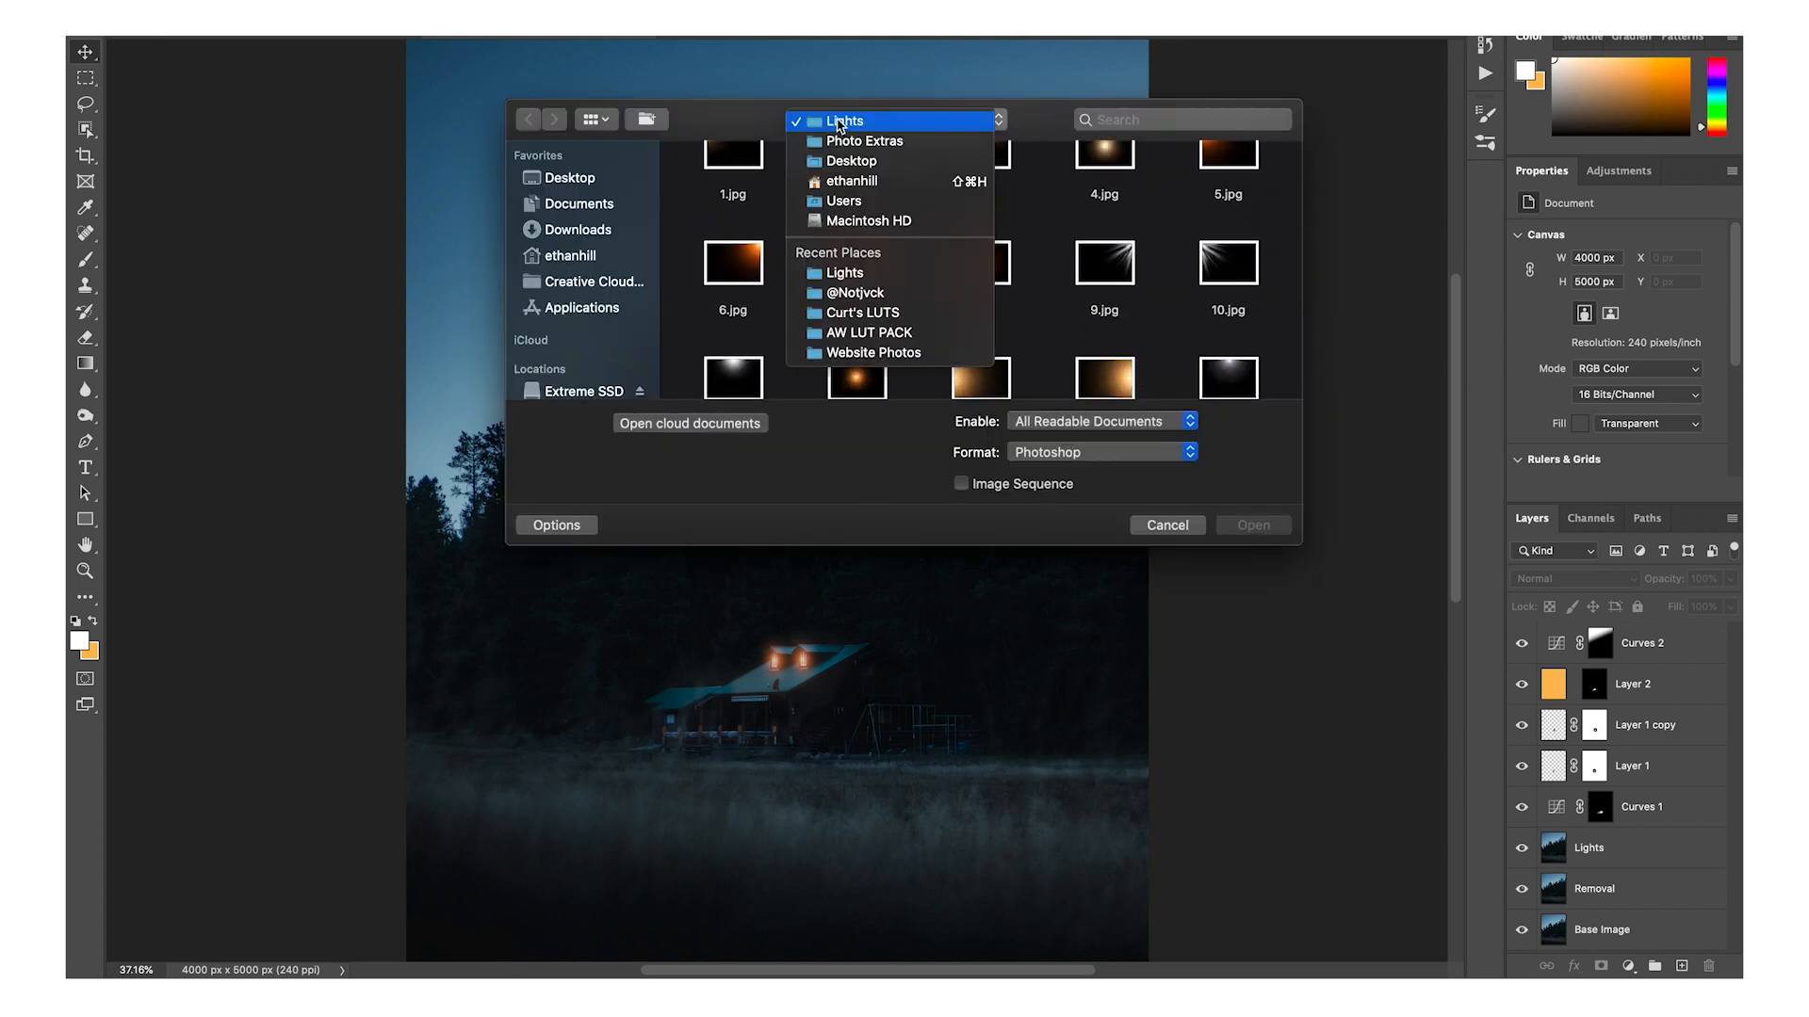
left_click(846, 142)
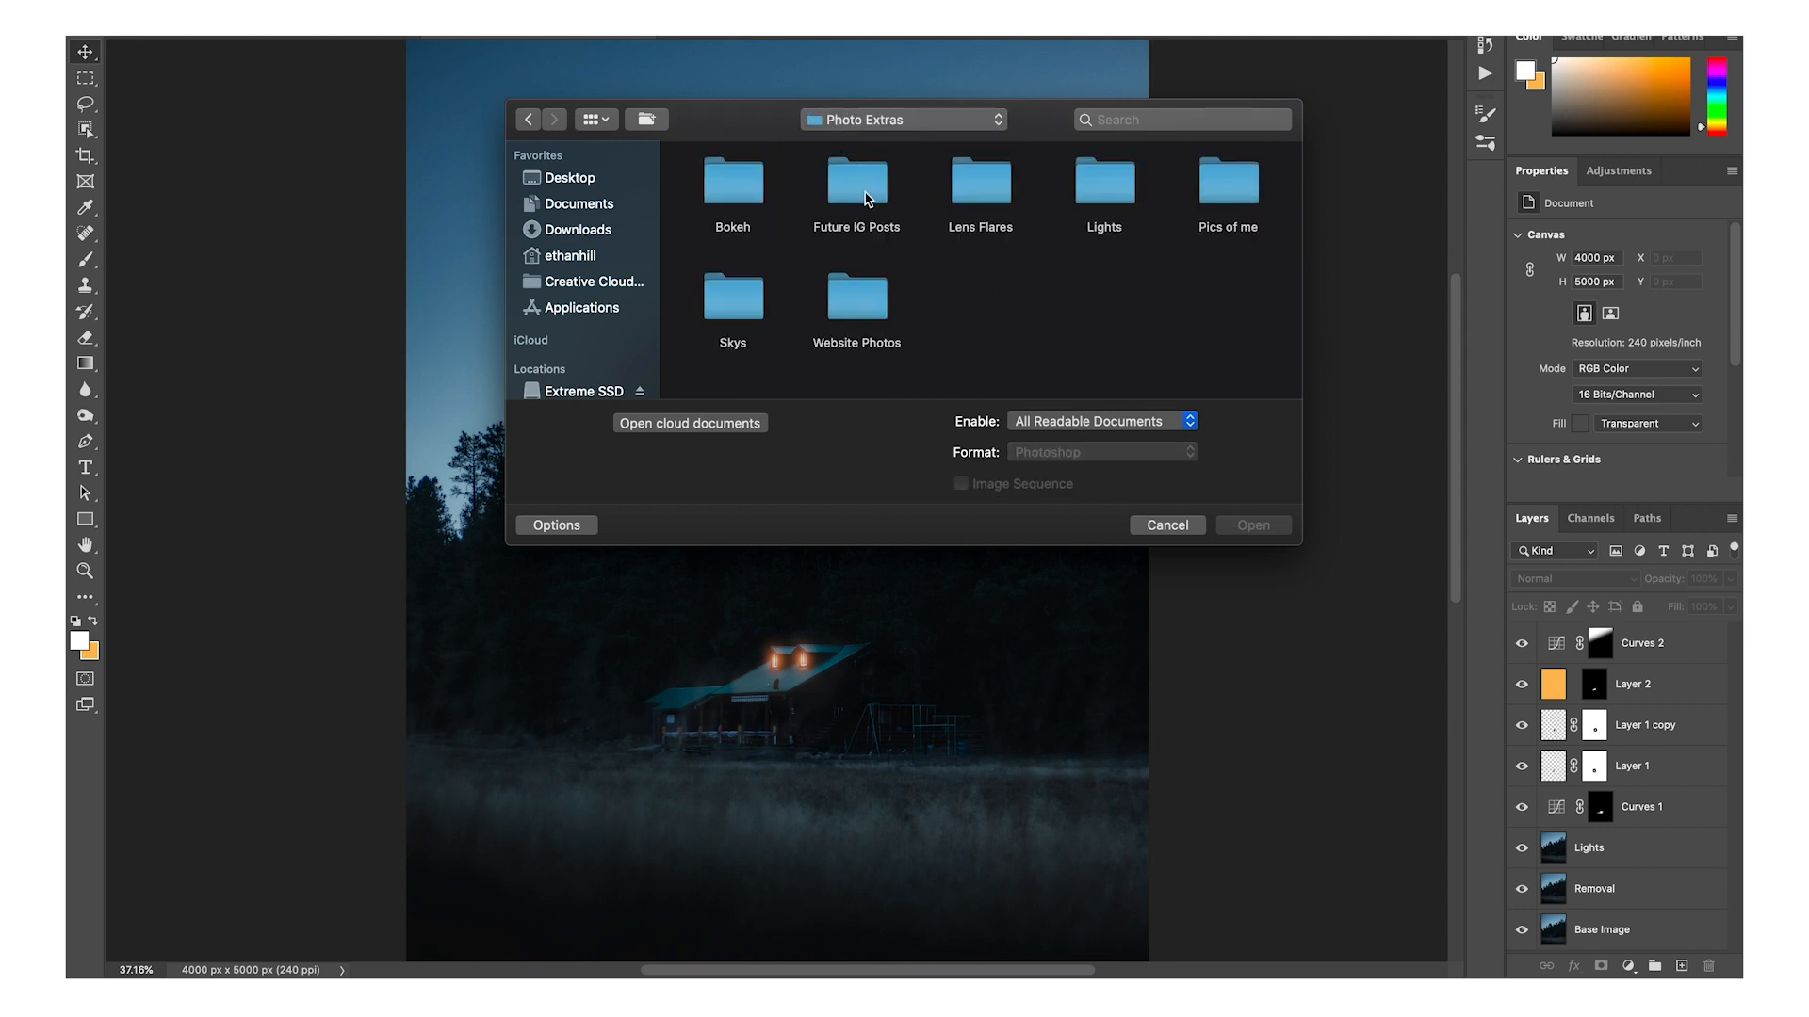
double_click(1096, 184)
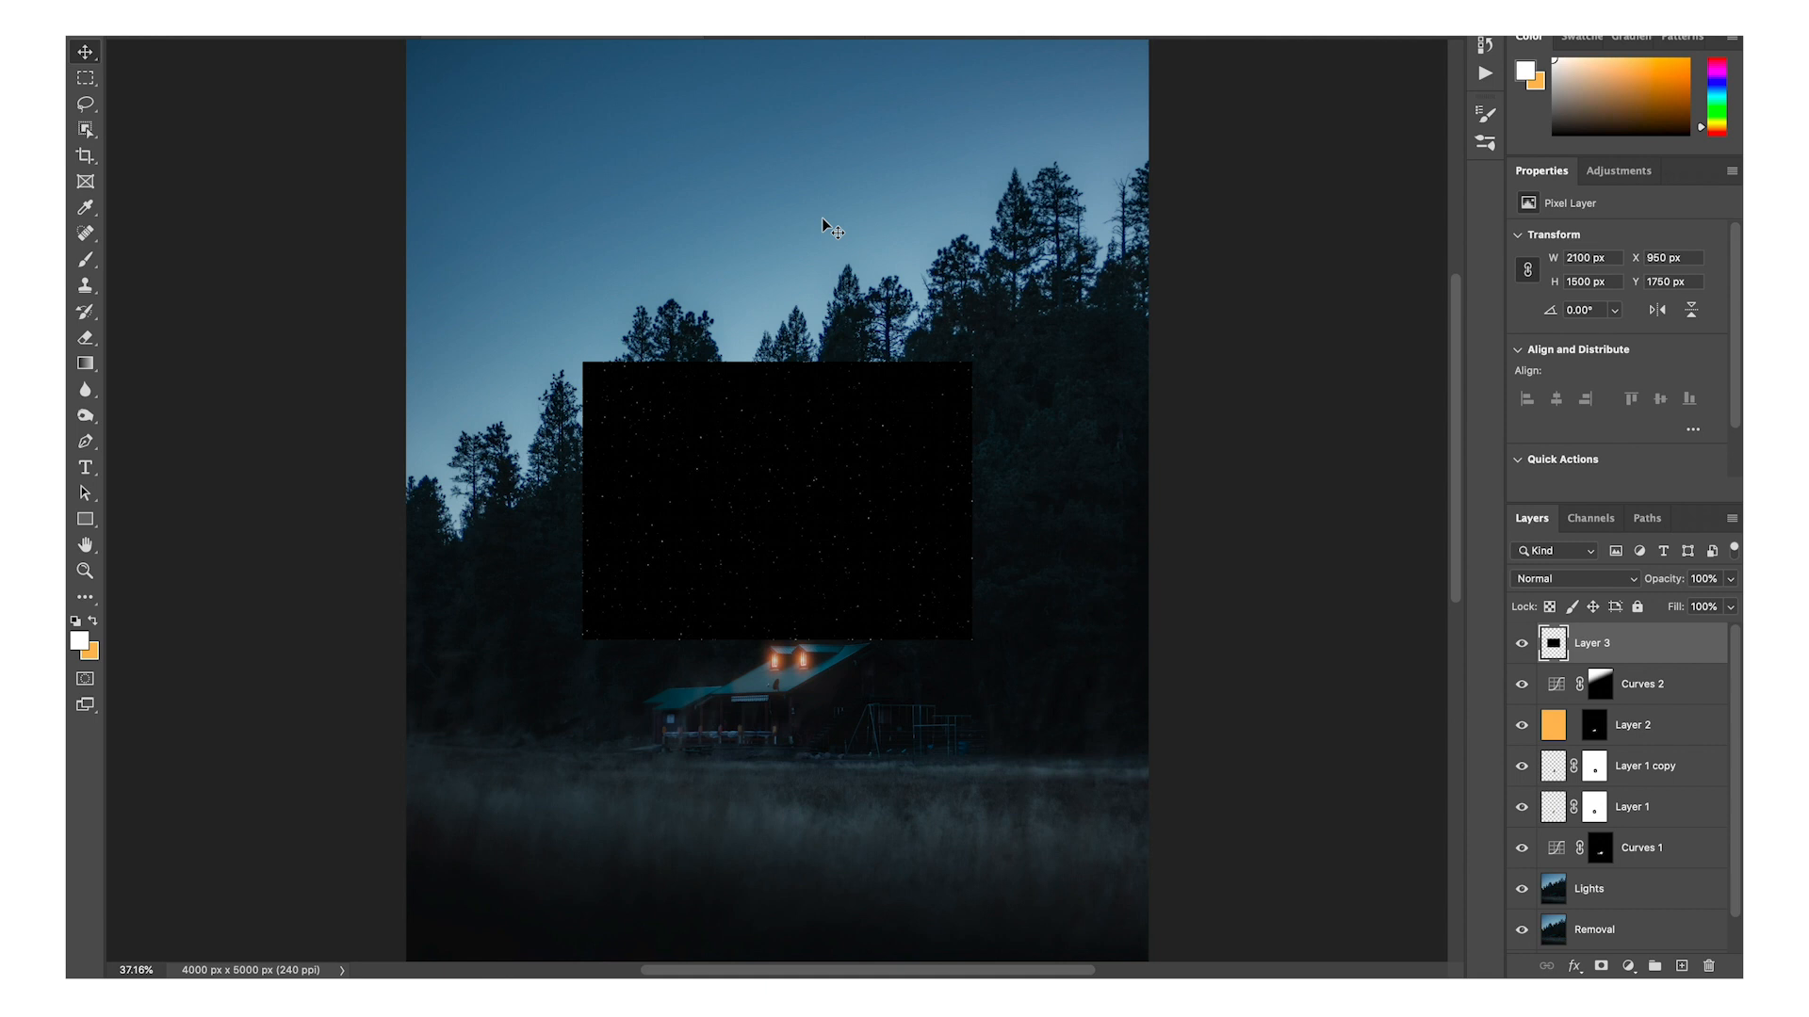
Scale the starfield layer to 1949 × 1392 px and place it in the canvas's upper-left corner.
key("ctrl+t")
left_click_drag(971, 364, 1203, 189)
left_click_drag(996, 410, 822, 266)
key("ctrl+minus")
left_click_drag(1000, 482, 772, 290)
key("Return")
Duplicate the starfield three times, tiling two copies across the canvas's upper edge and one at X 0, Y 1108 px.
key("ctrl+j")
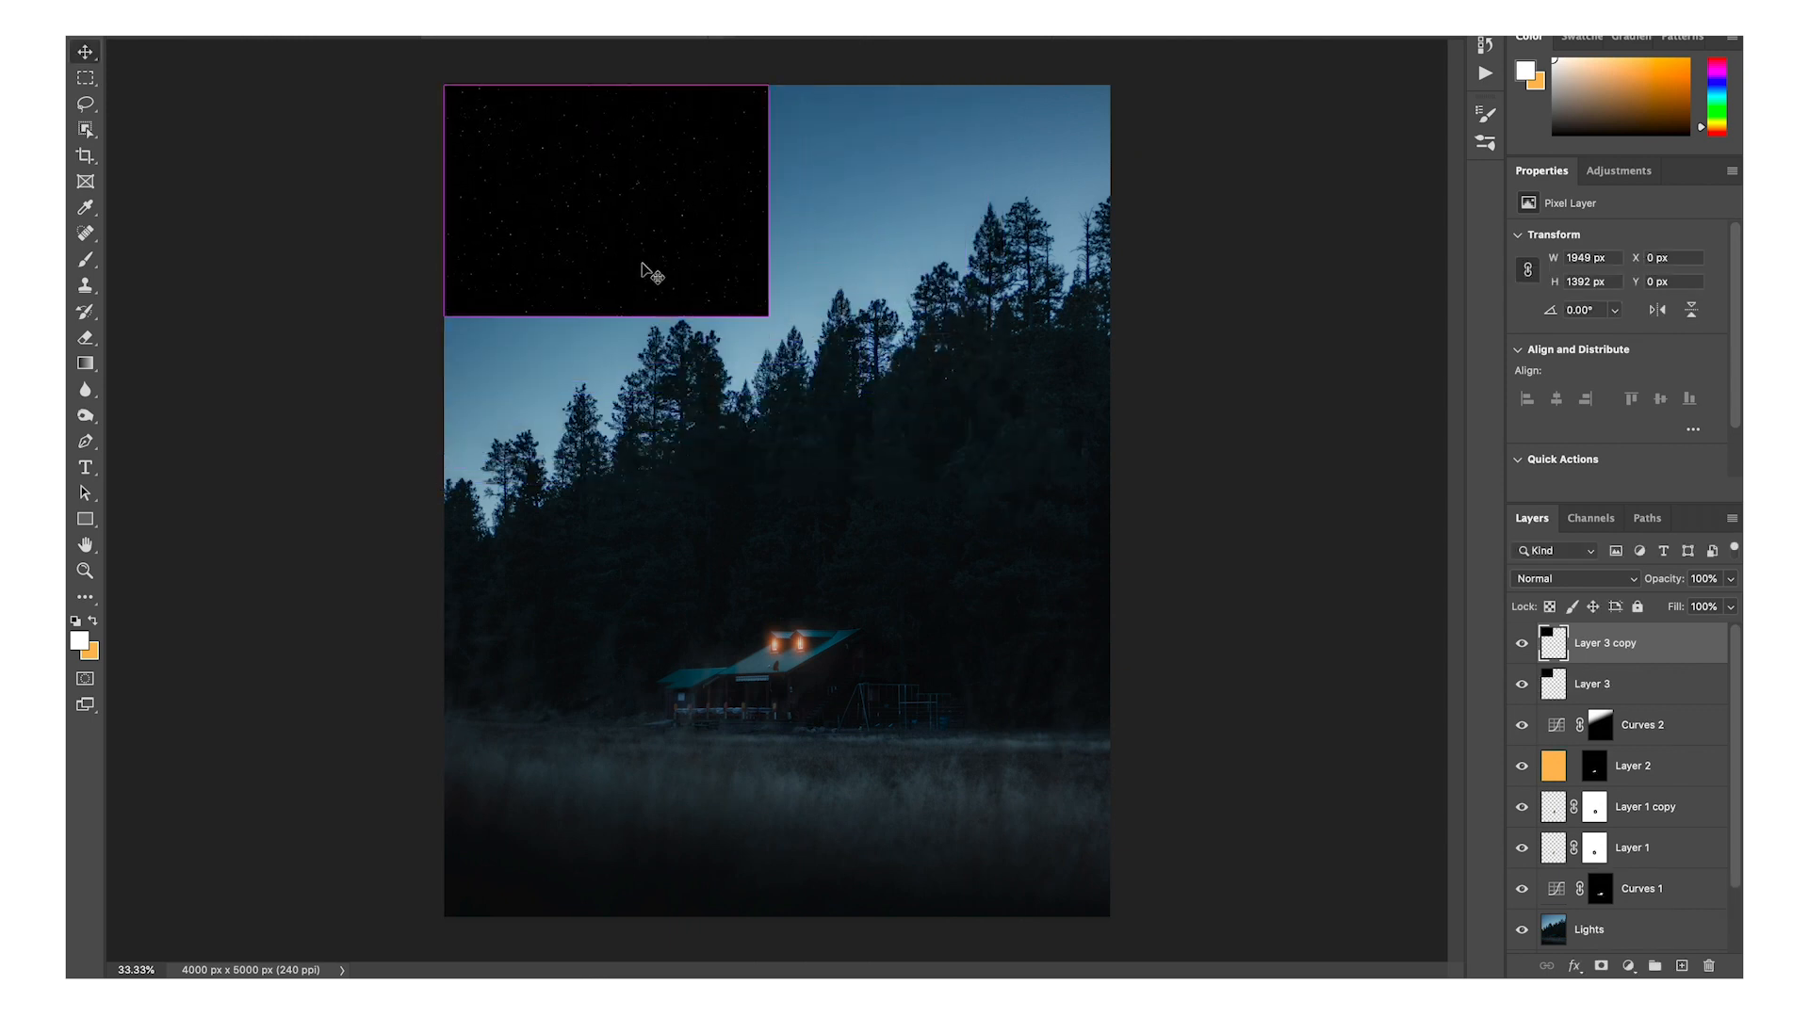
left_click_drag(585, 251, 1221, 247)
key("ctrl+j")
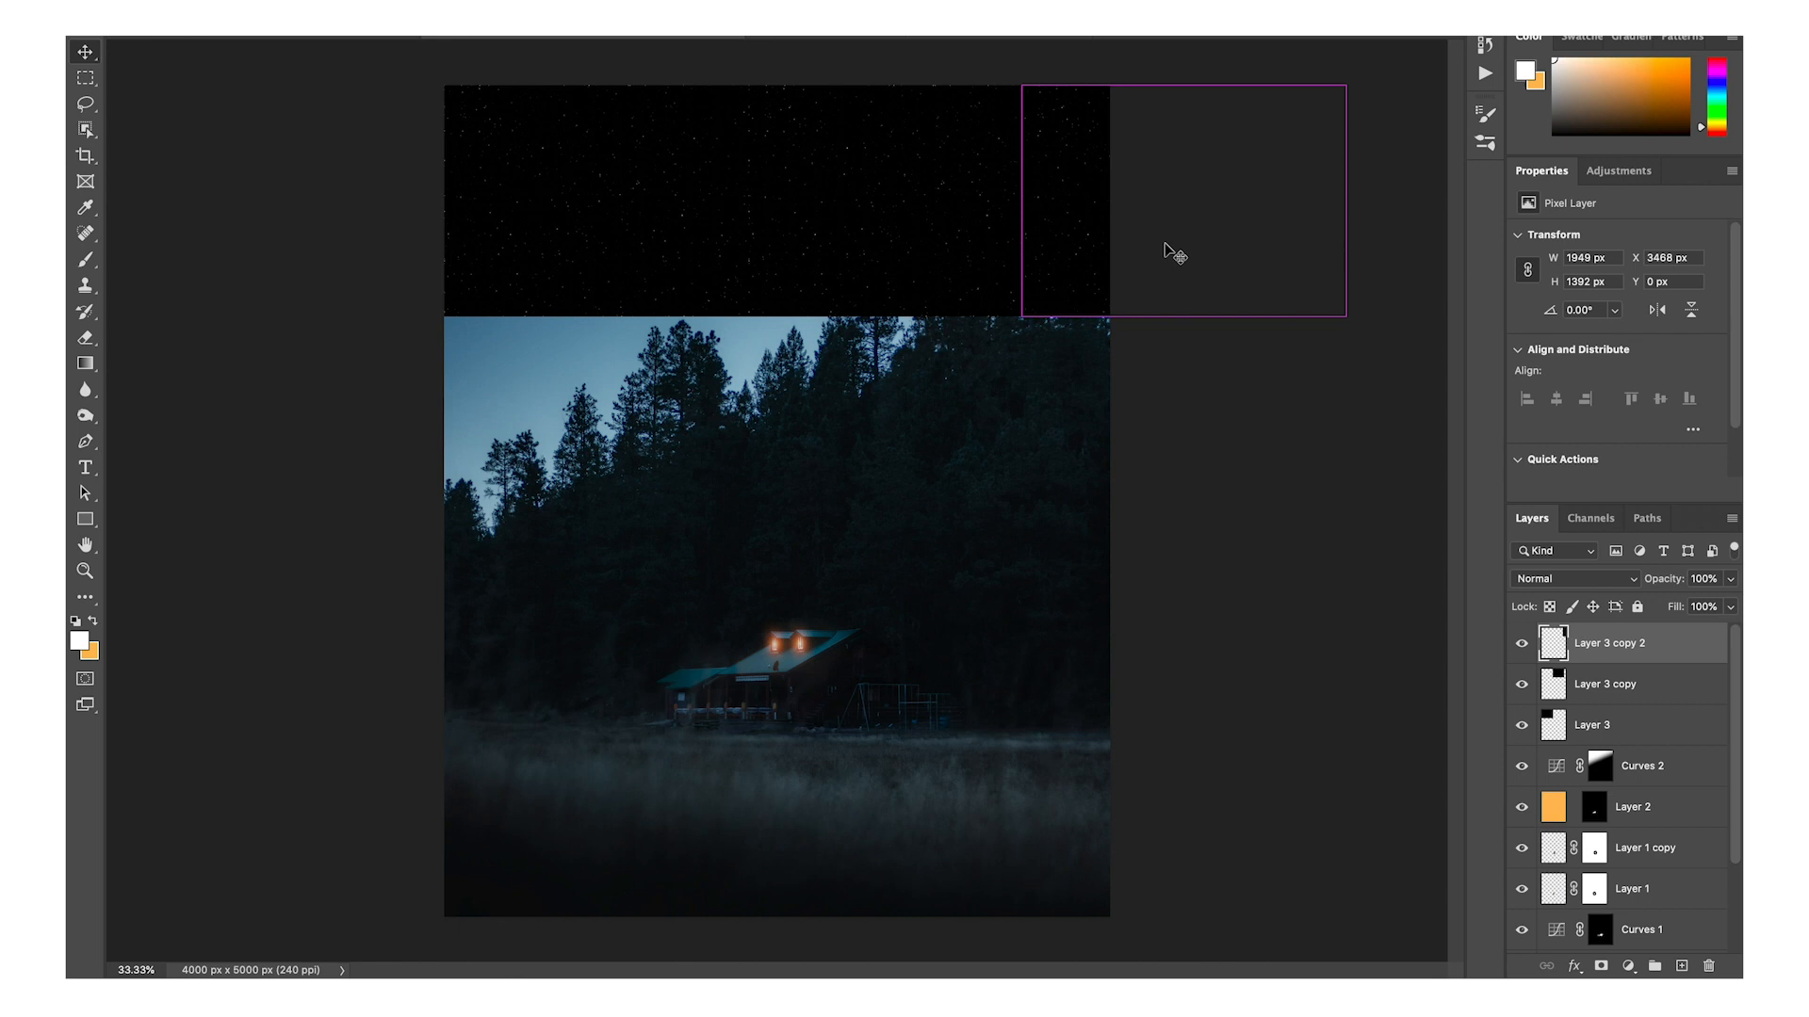
key("ctrl+j")
left_click_drag(1098, 226, 463, 403)
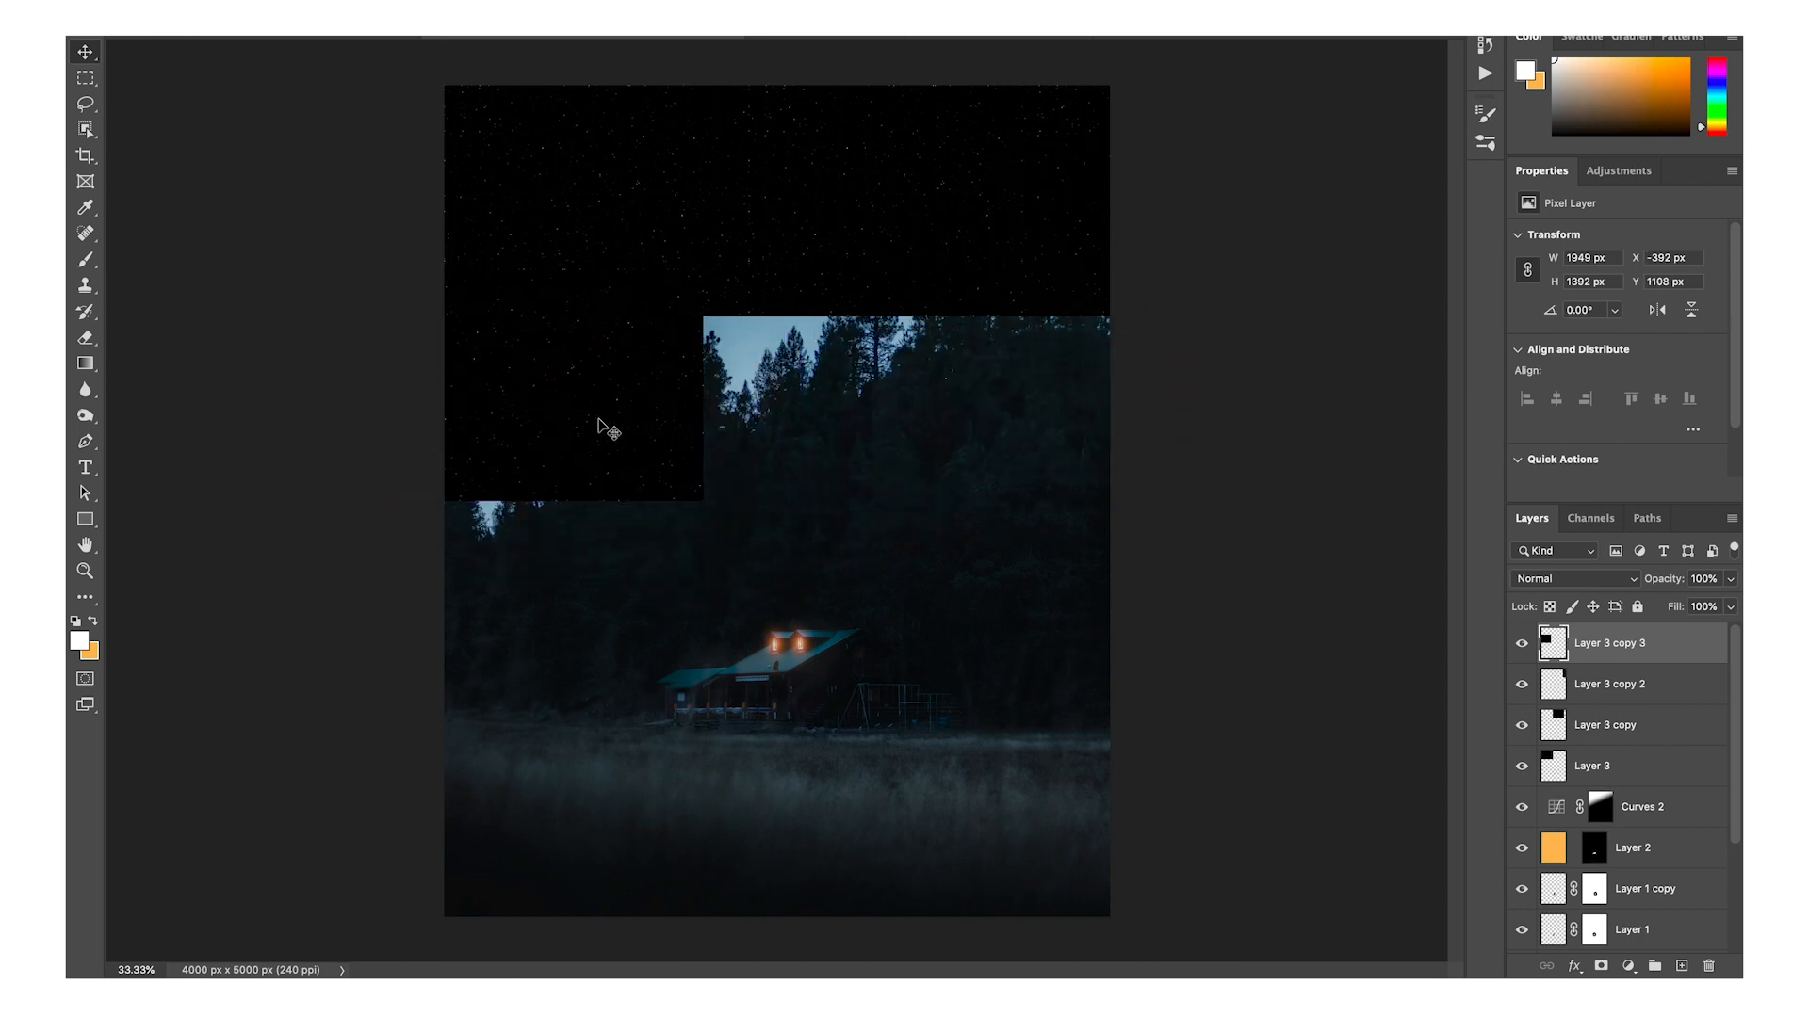
left_click_drag(613, 432, 688, 444)
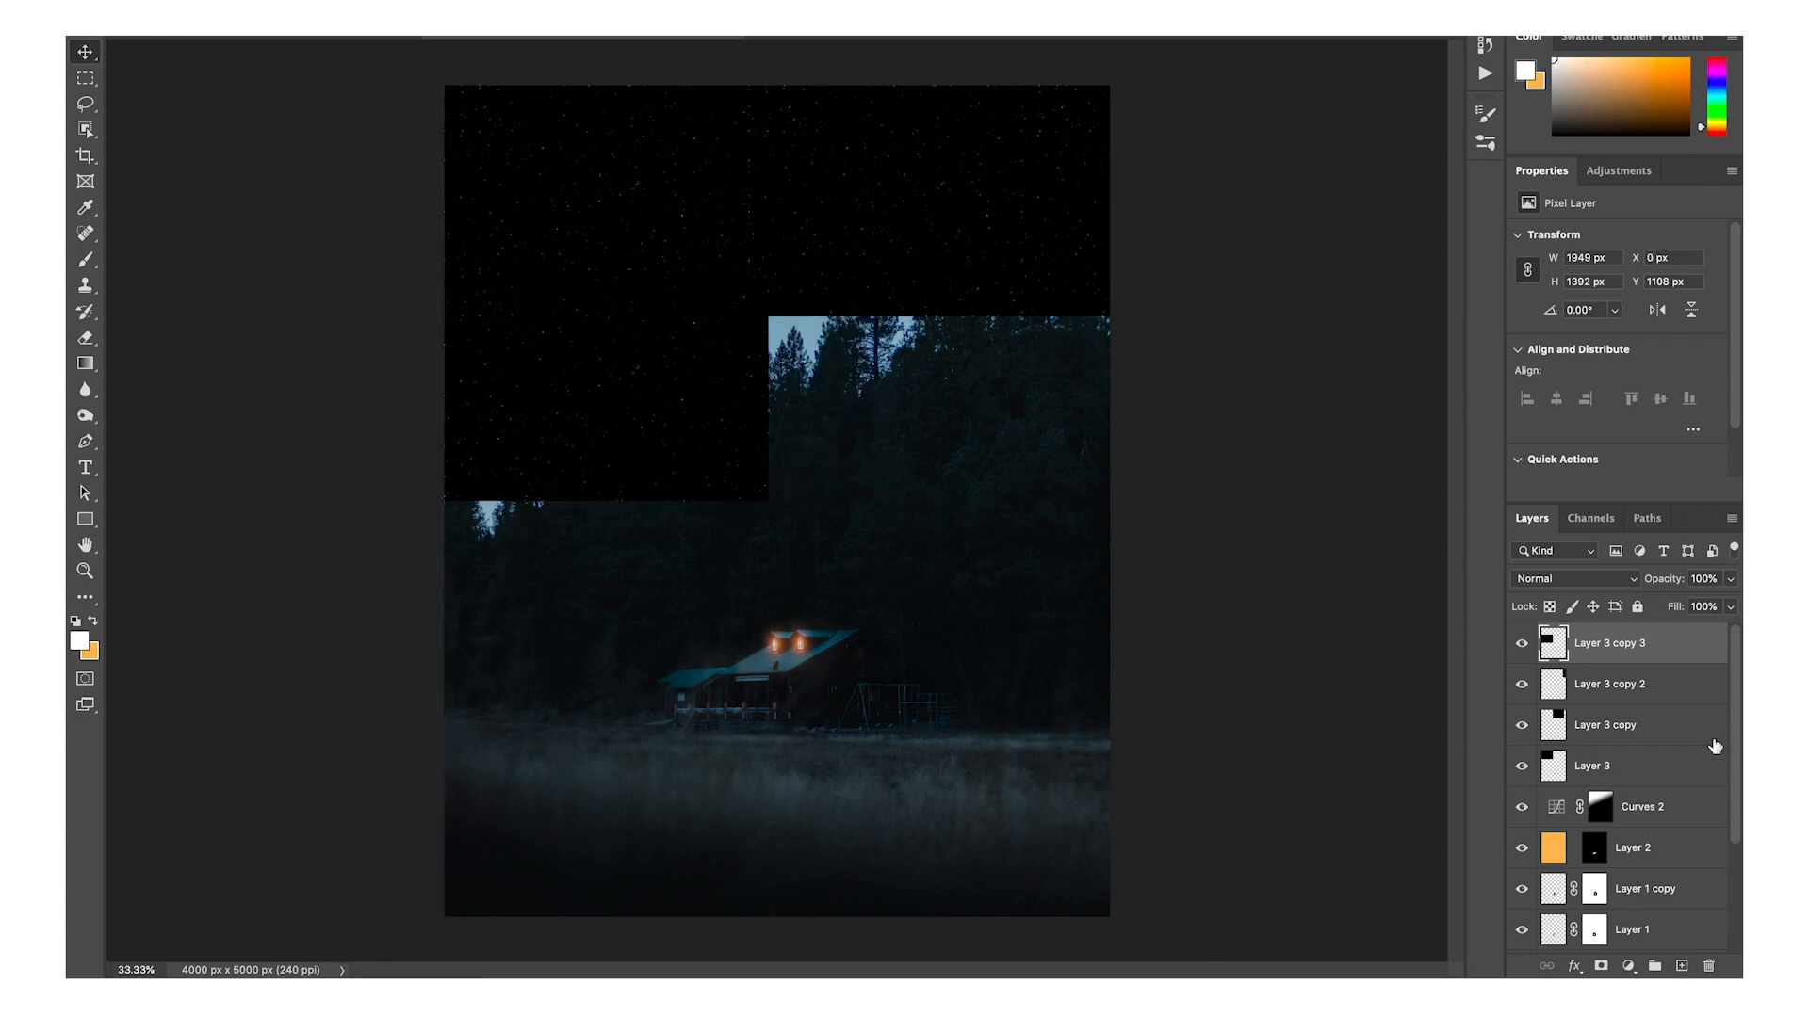
Merge the four starfield layers into one and set its blend mode to Screen.
left_click(1623, 773, "shift")
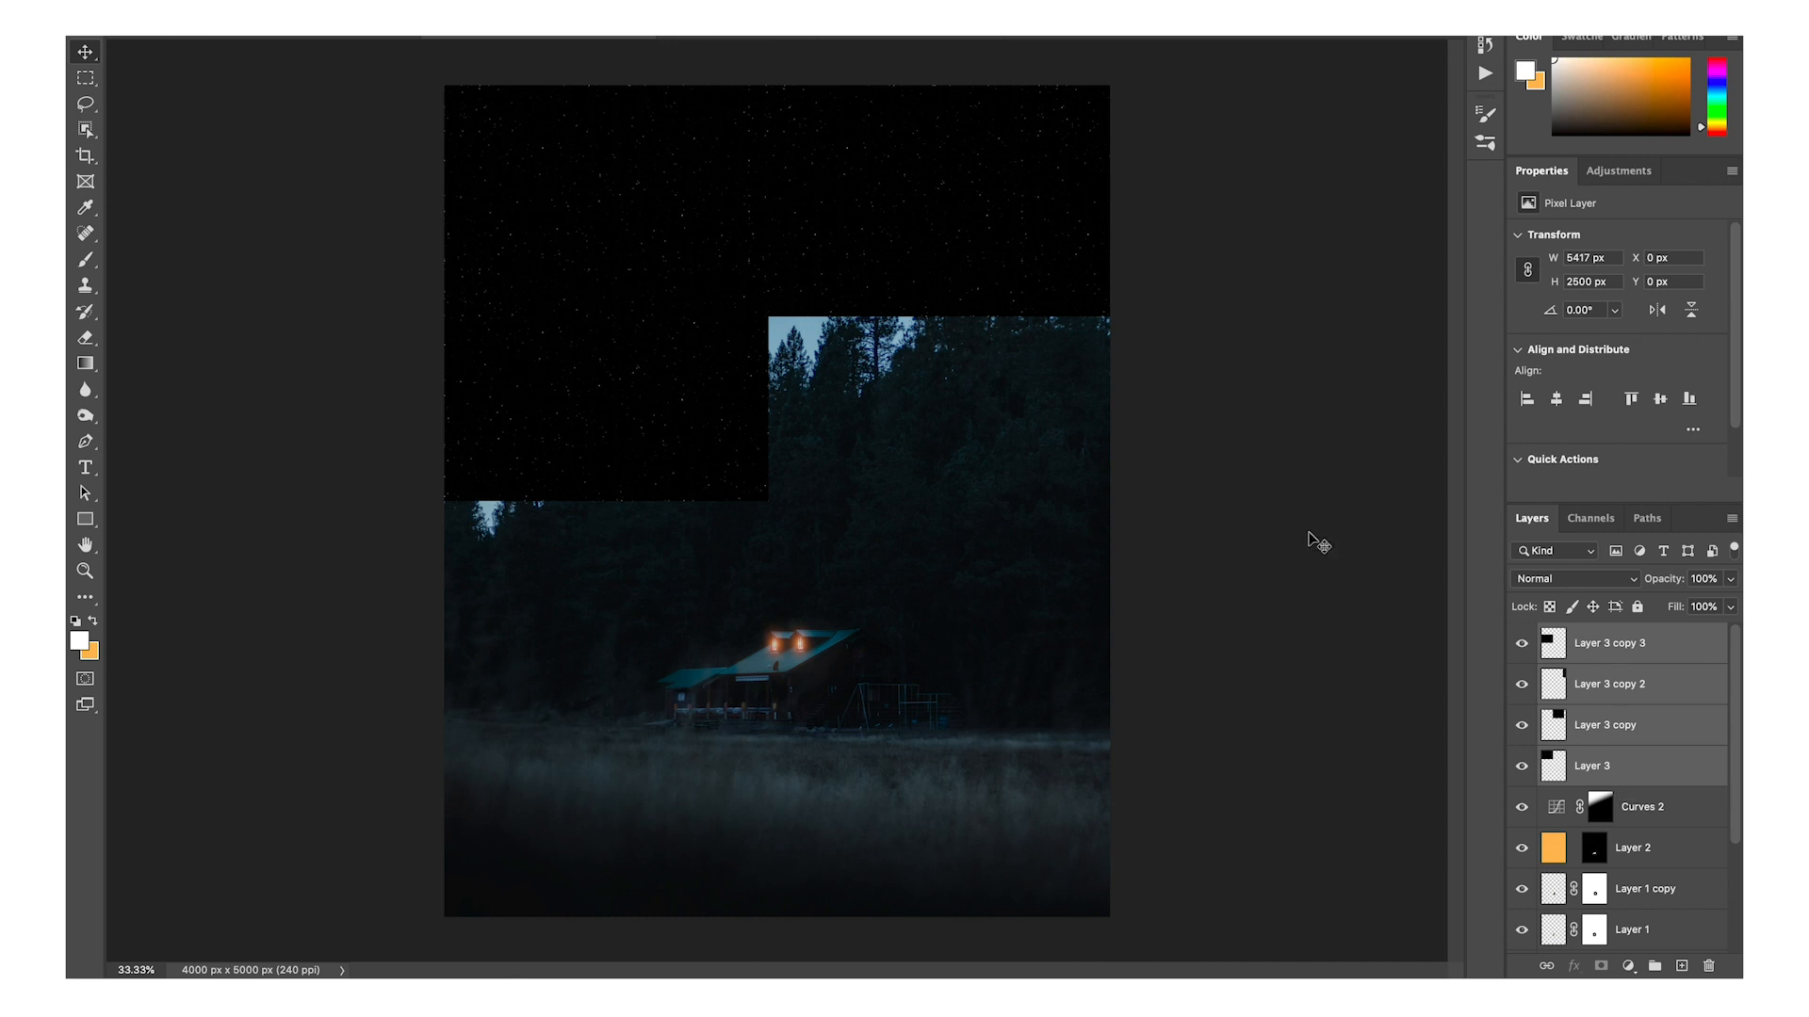
key("ctrl+e")
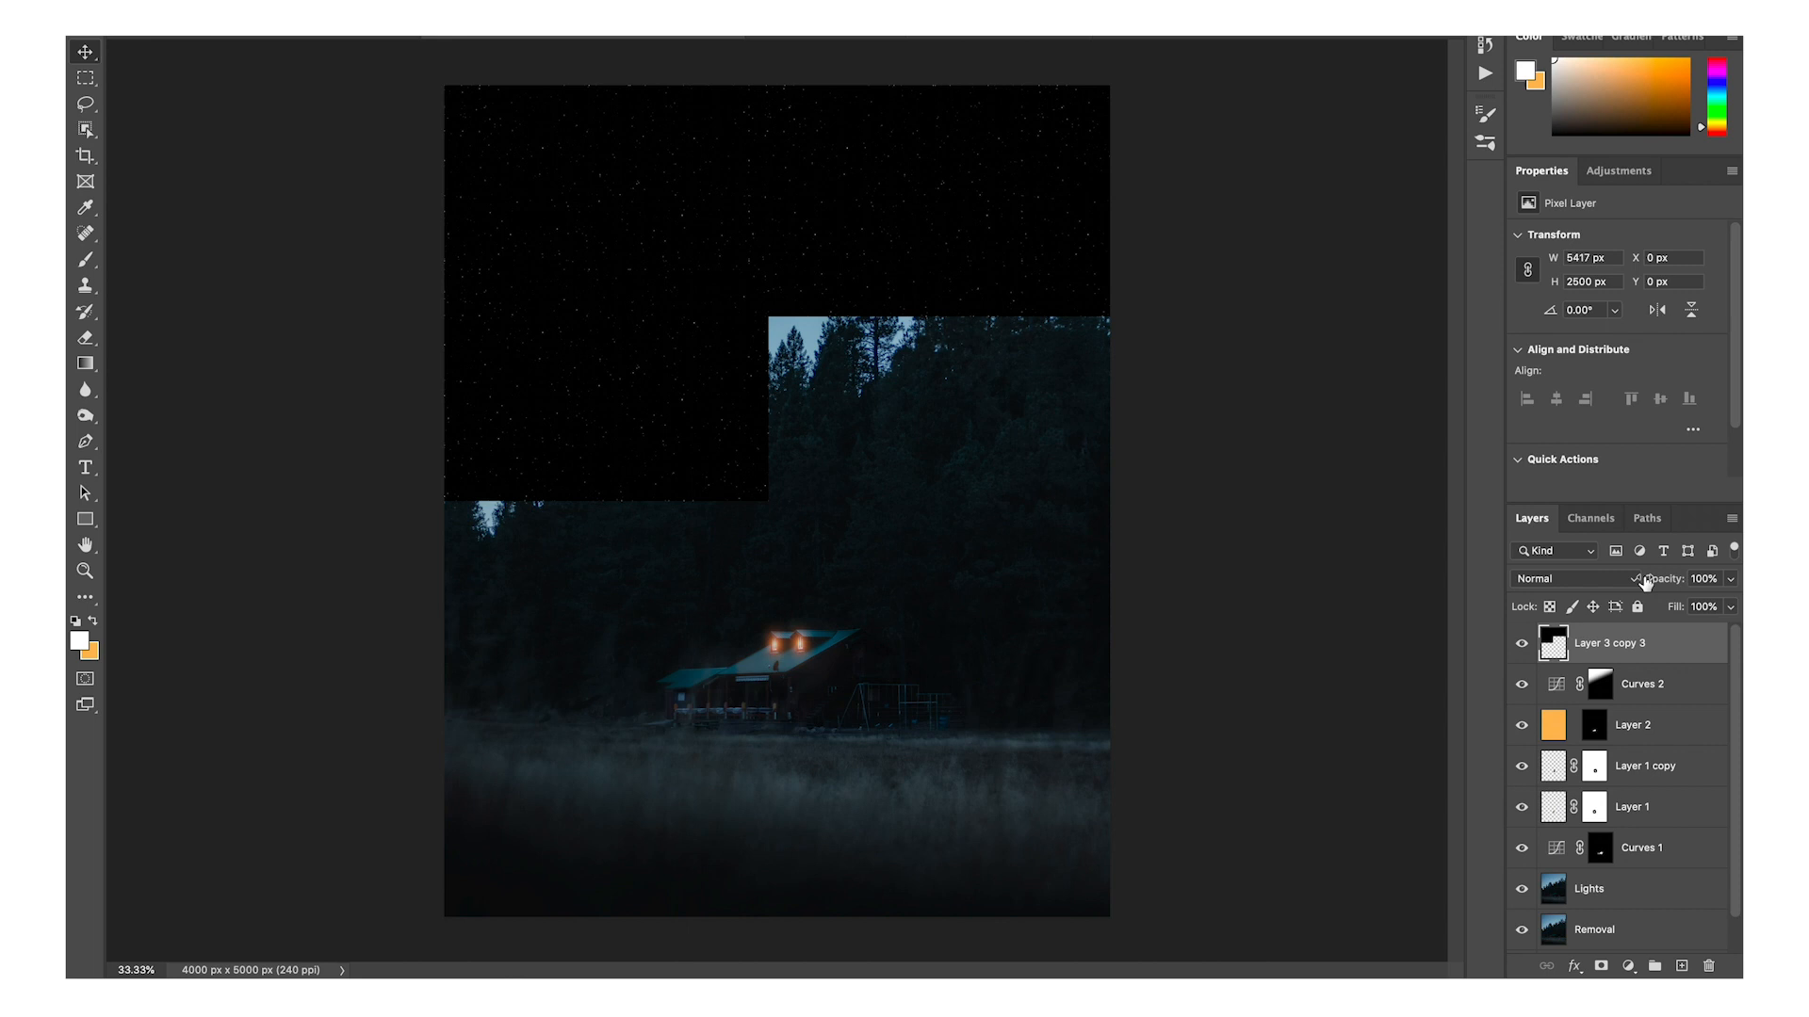
left_click(1617, 583)
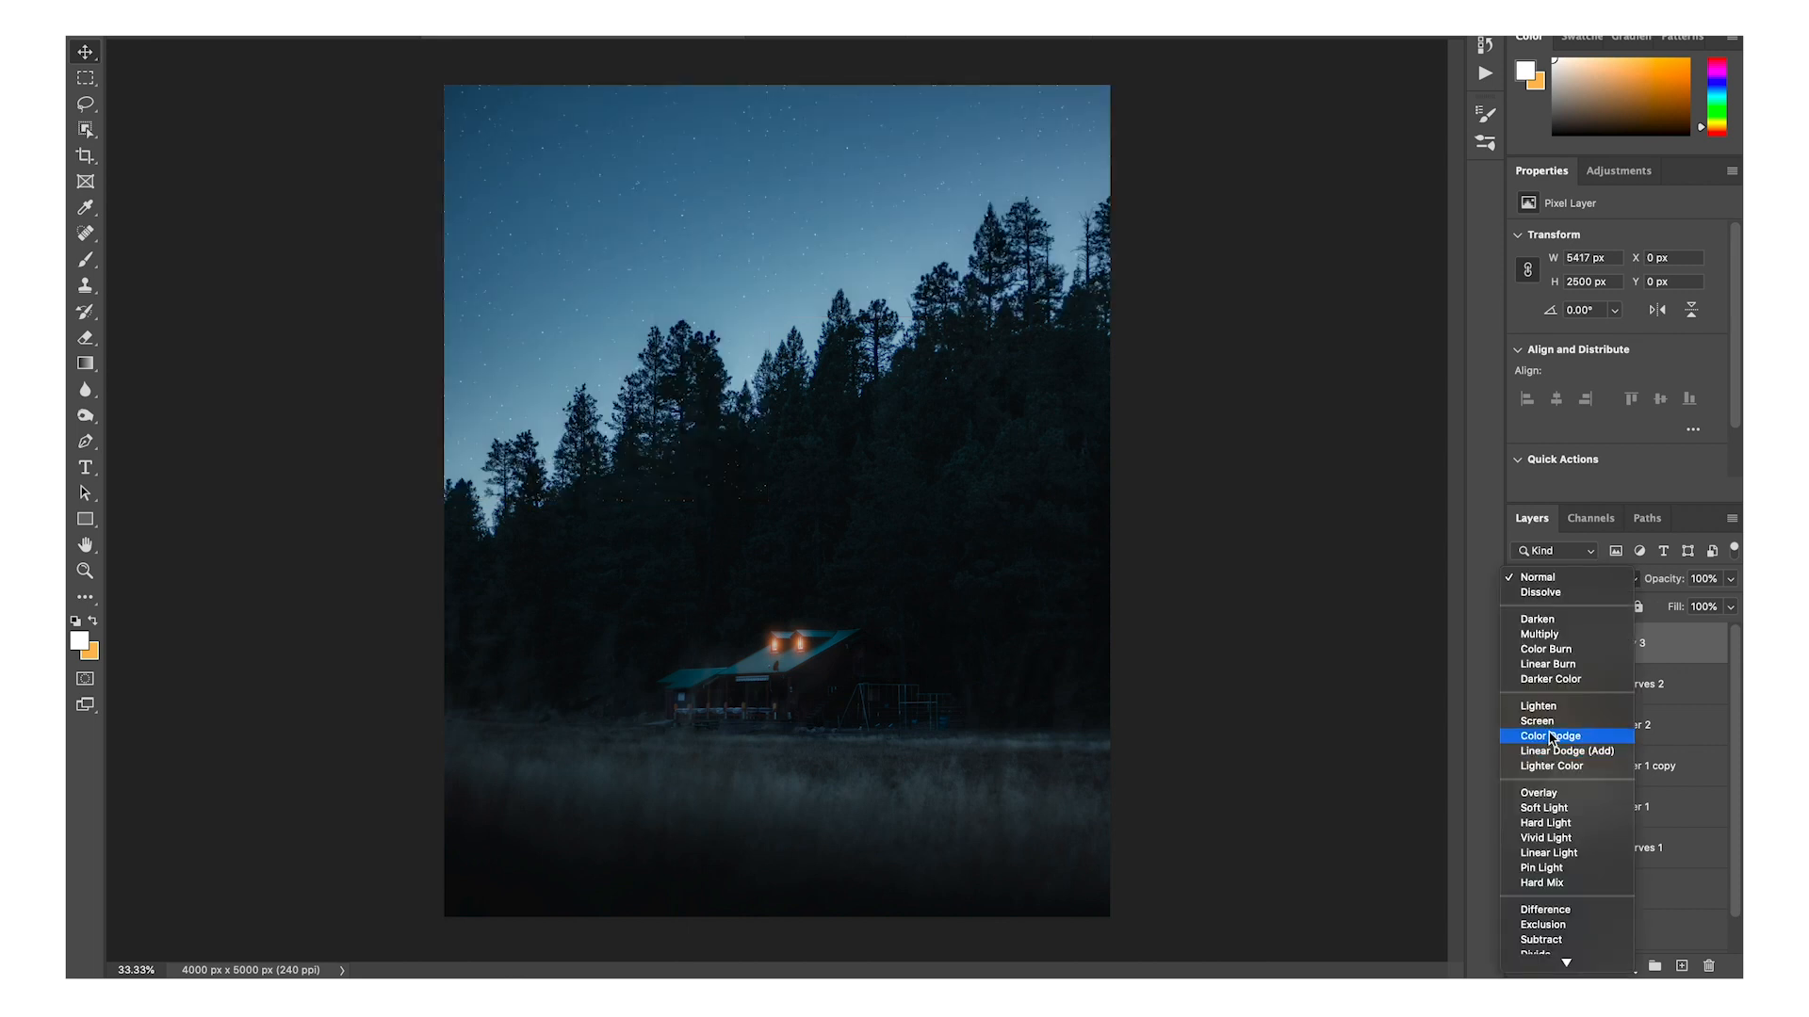
left_click(1550, 723)
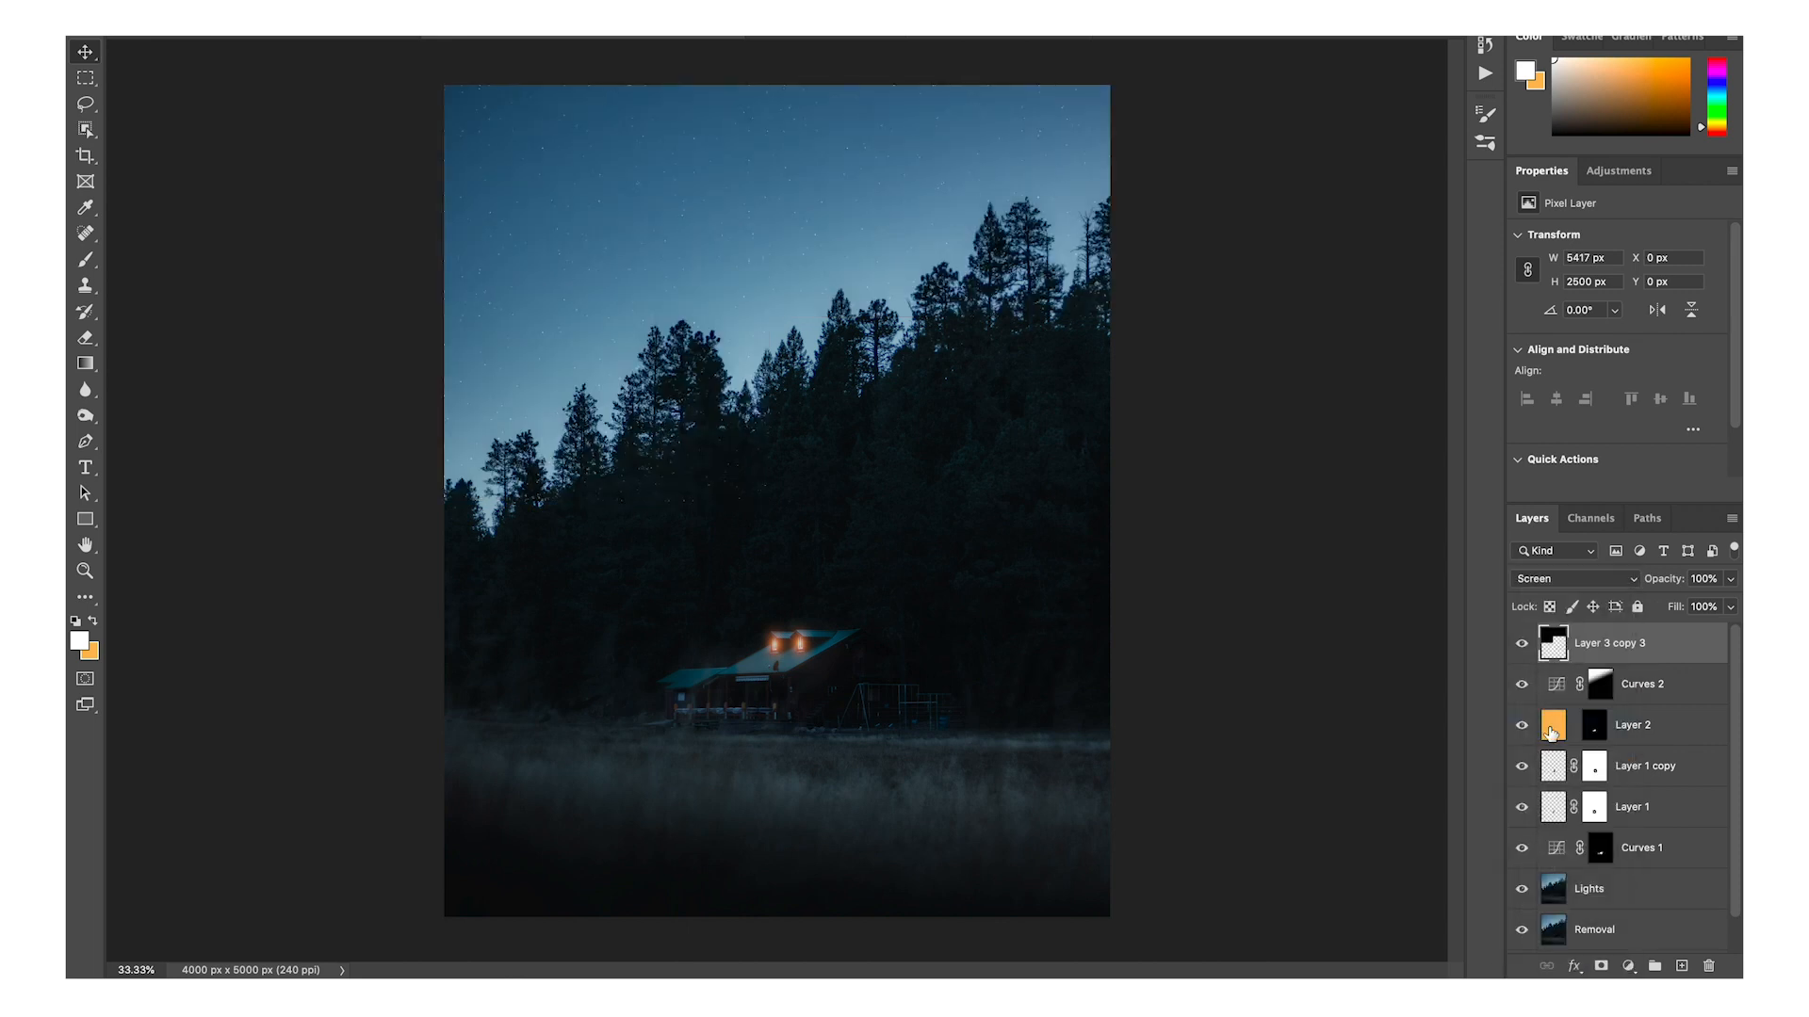
Brighten the stars with a Curves adjustment clipped to the starfield layer, with a point at input 134, output 169.
left_click(1619, 170)
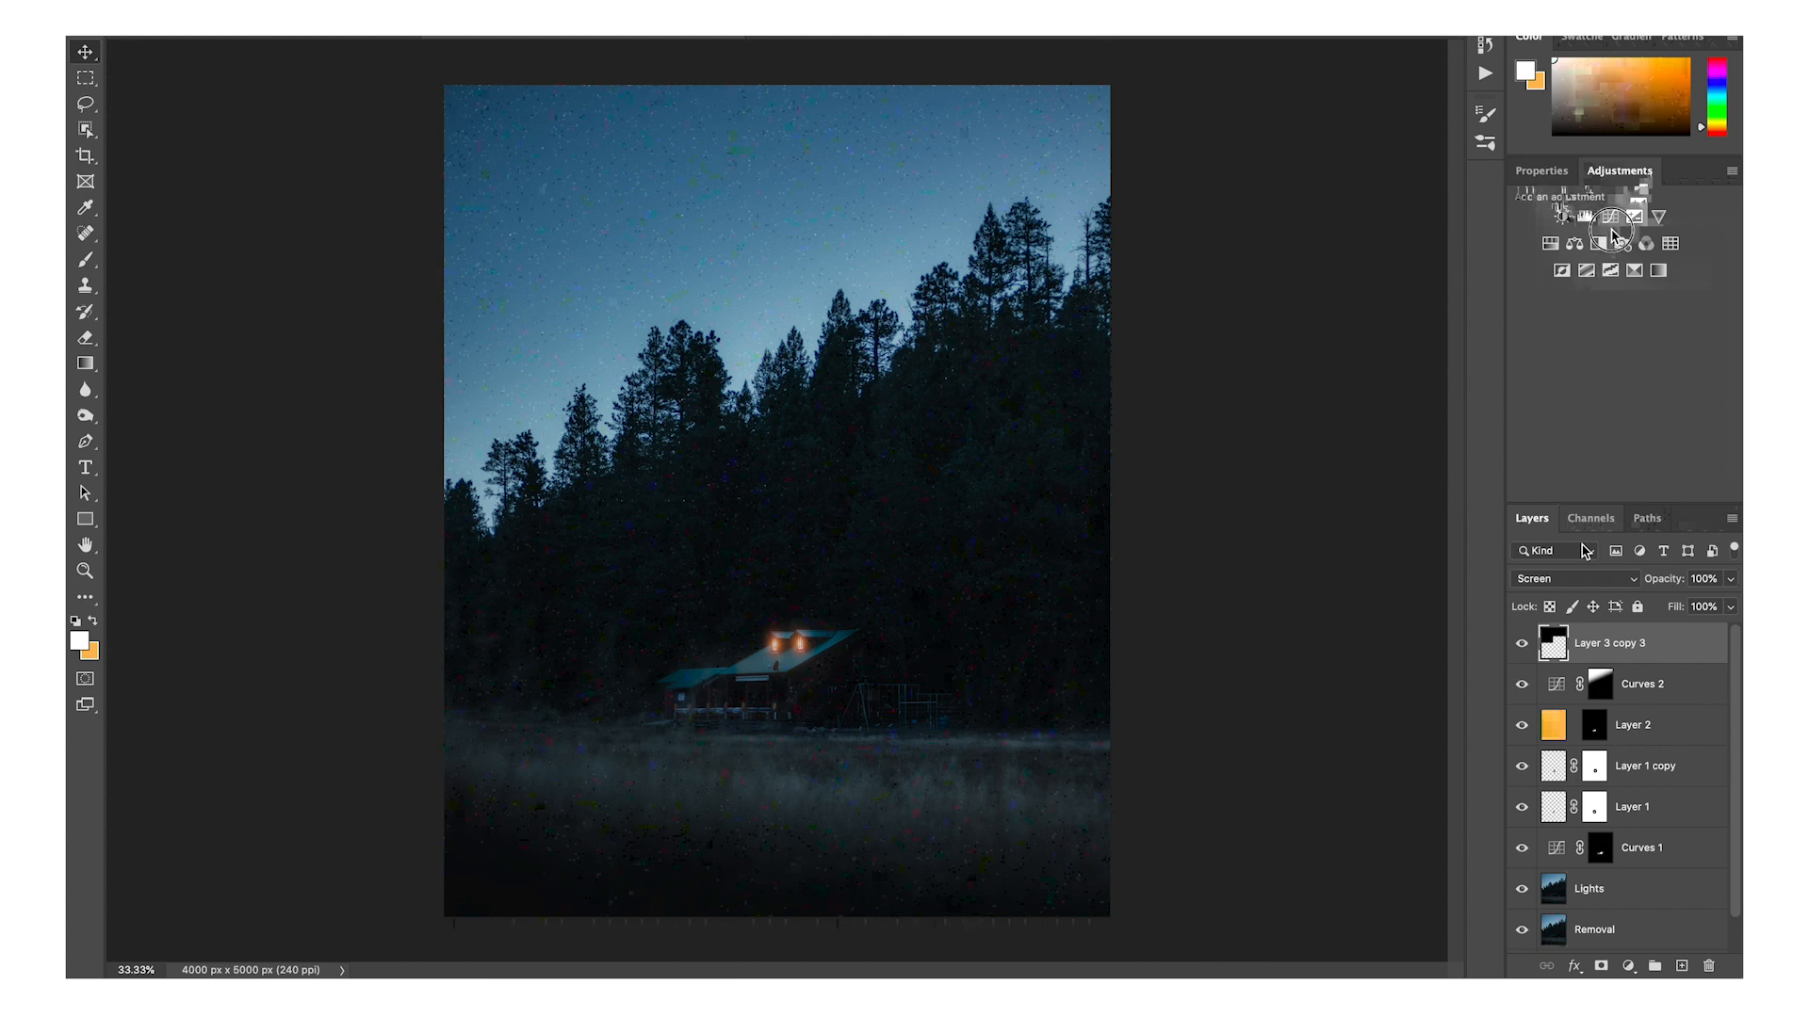
left_click(1610, 217)
left_click_drag(1640, 355, 1640, 334)
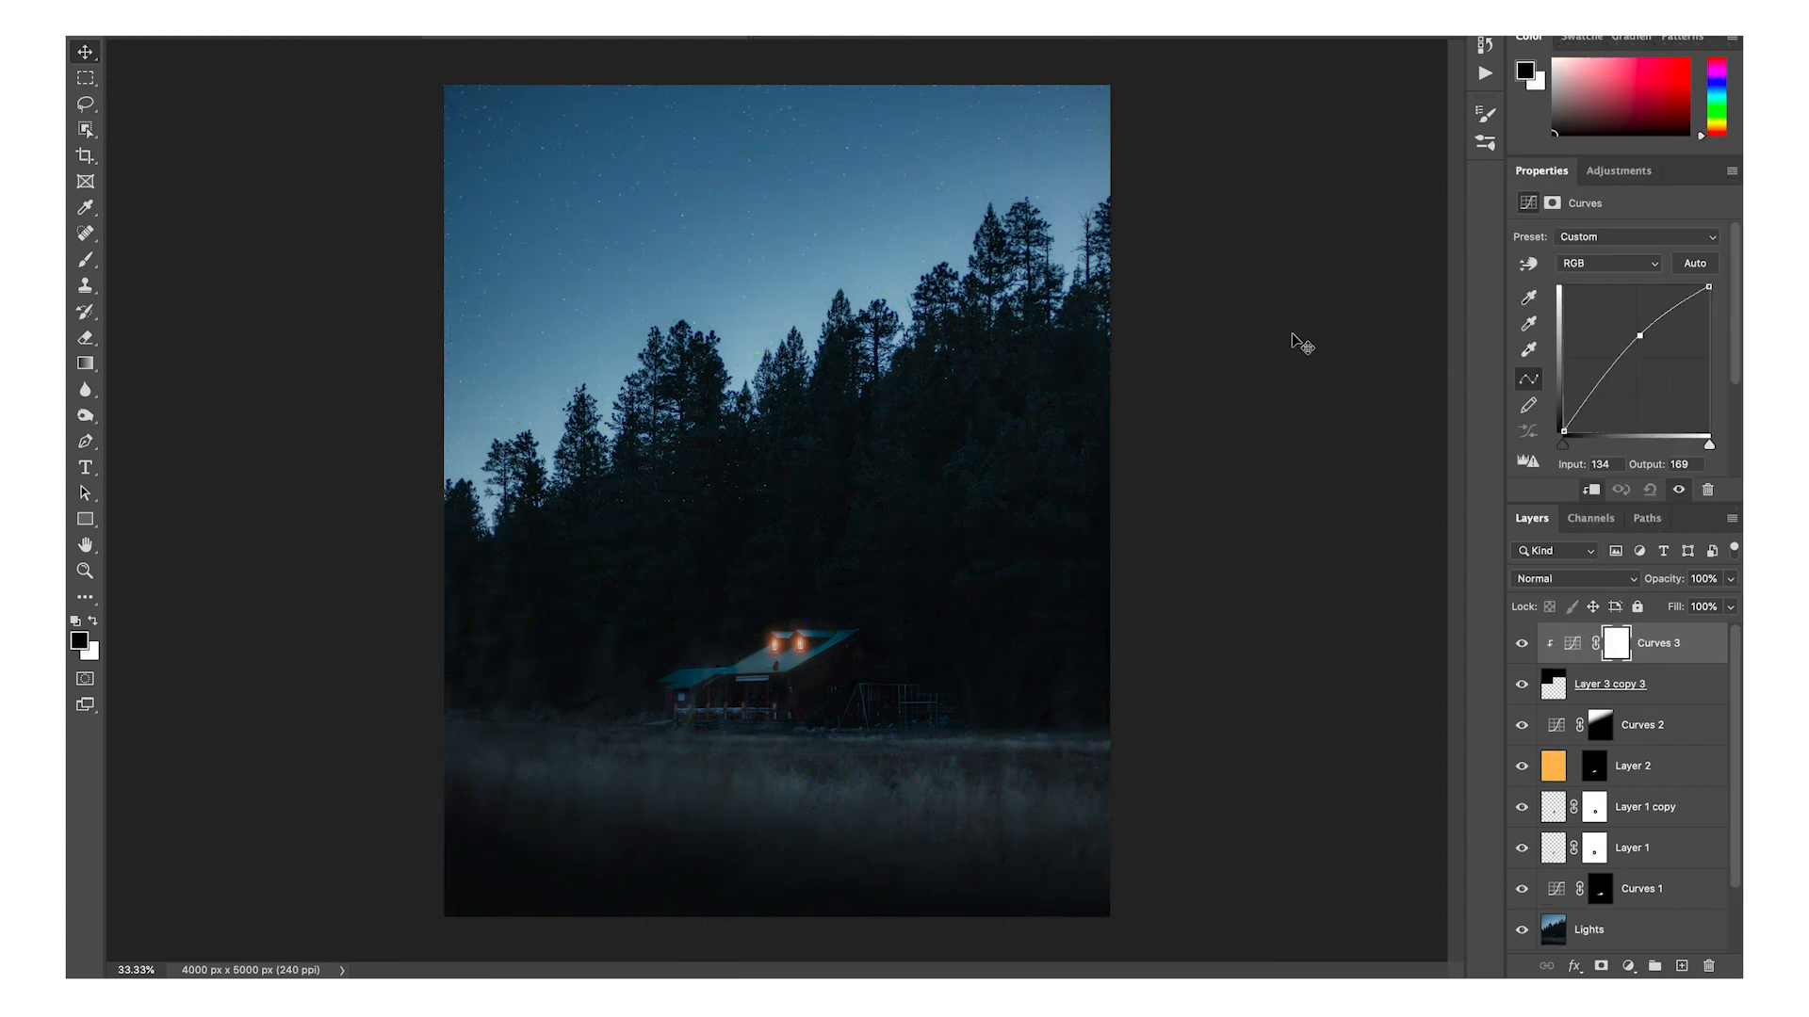
Create a new layer above the stars' Curves adjustment, reduce the white round brush to 125 px and raise its hardness.
key("b")
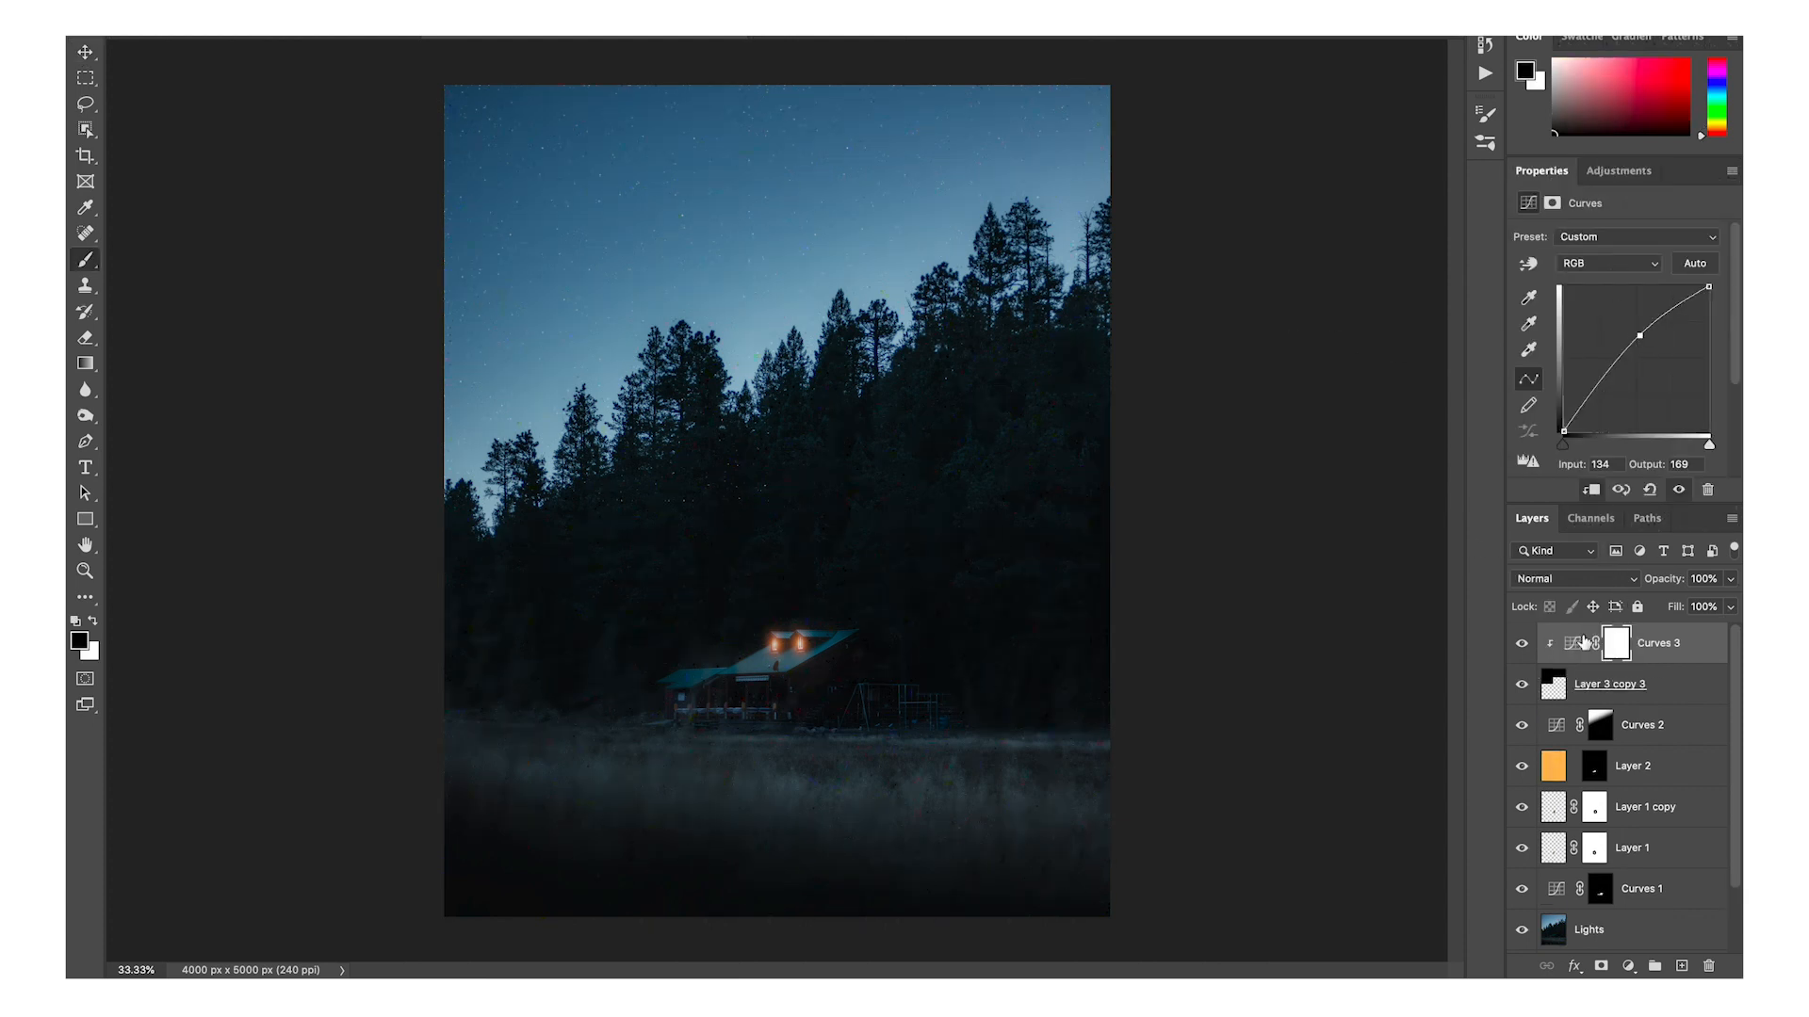
left_click(1684, 965)
key("bracketleft")
key("bracketleft")
key("bracketleft")
key("bracketleft")
key("bracketleft")
key("bracketleft")
key("bracketleft")
key("bracketleft")
key("bracketleft")
key("bracketleft")
key("bracketleft")
right_click(654, 269)
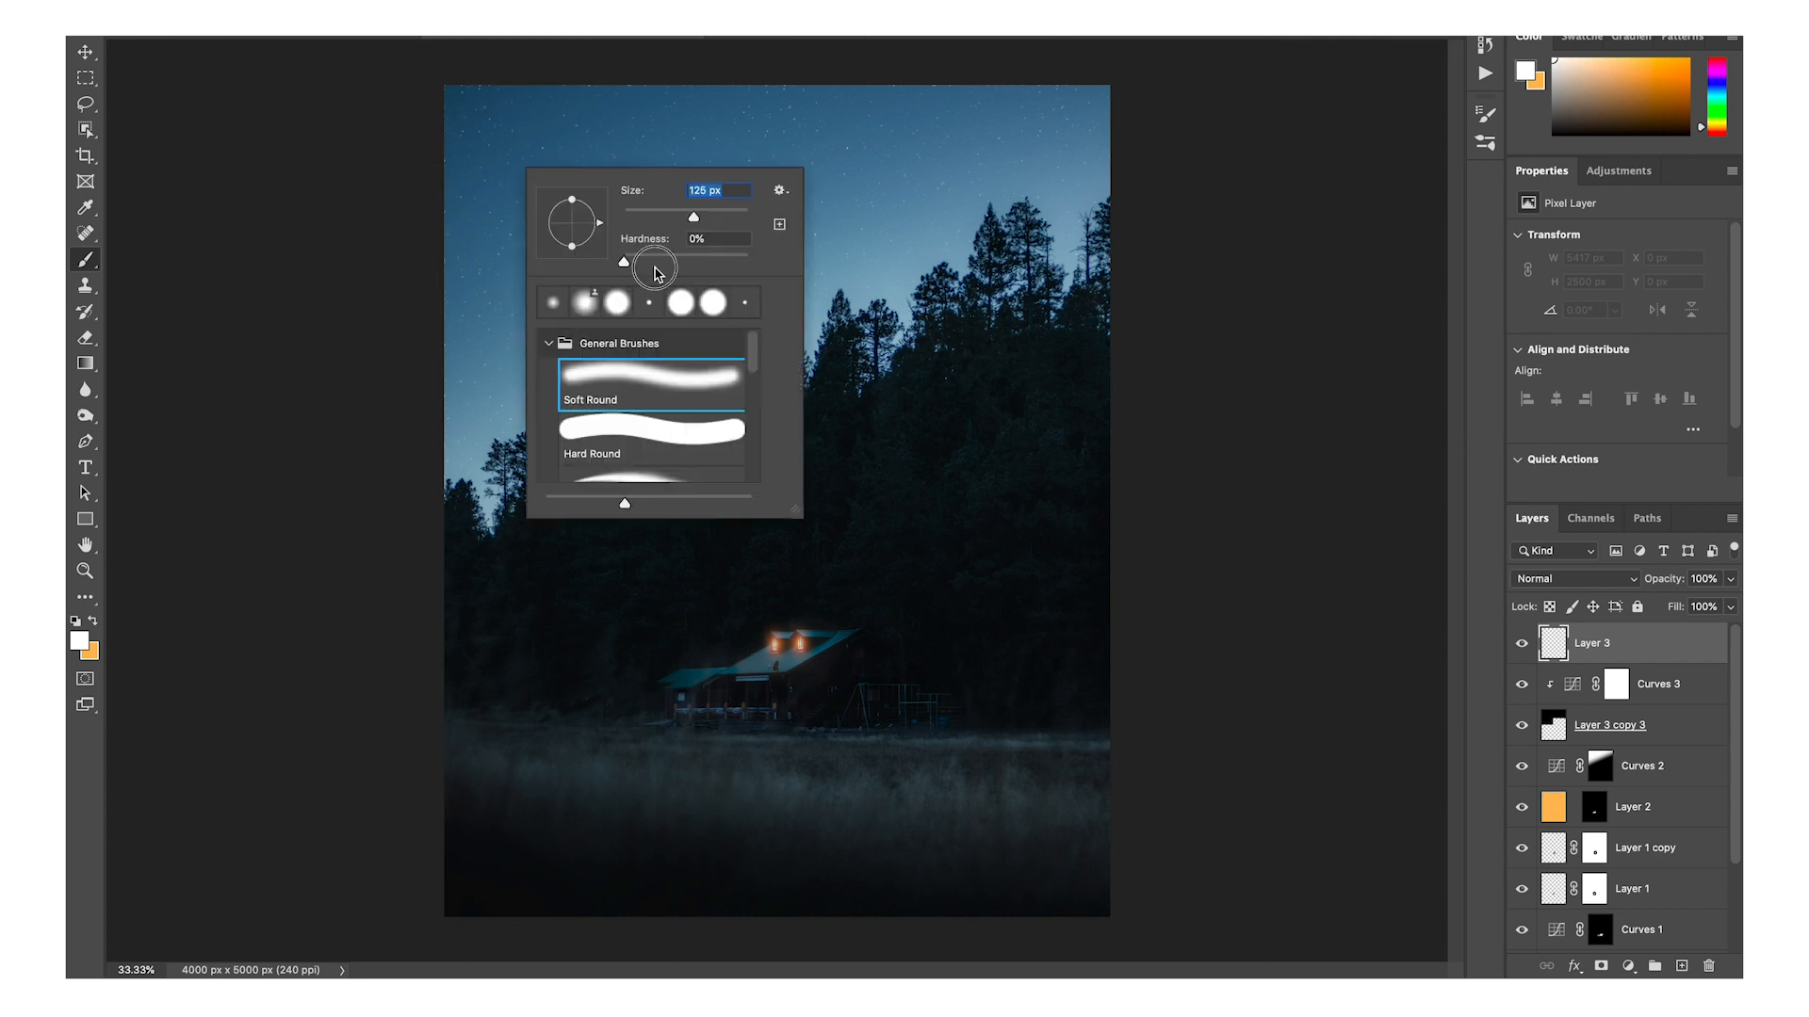
left_click(691, 261)
left_click_drag(692, 261, 701, 263)
left_click(858, 148)
key("super+z")
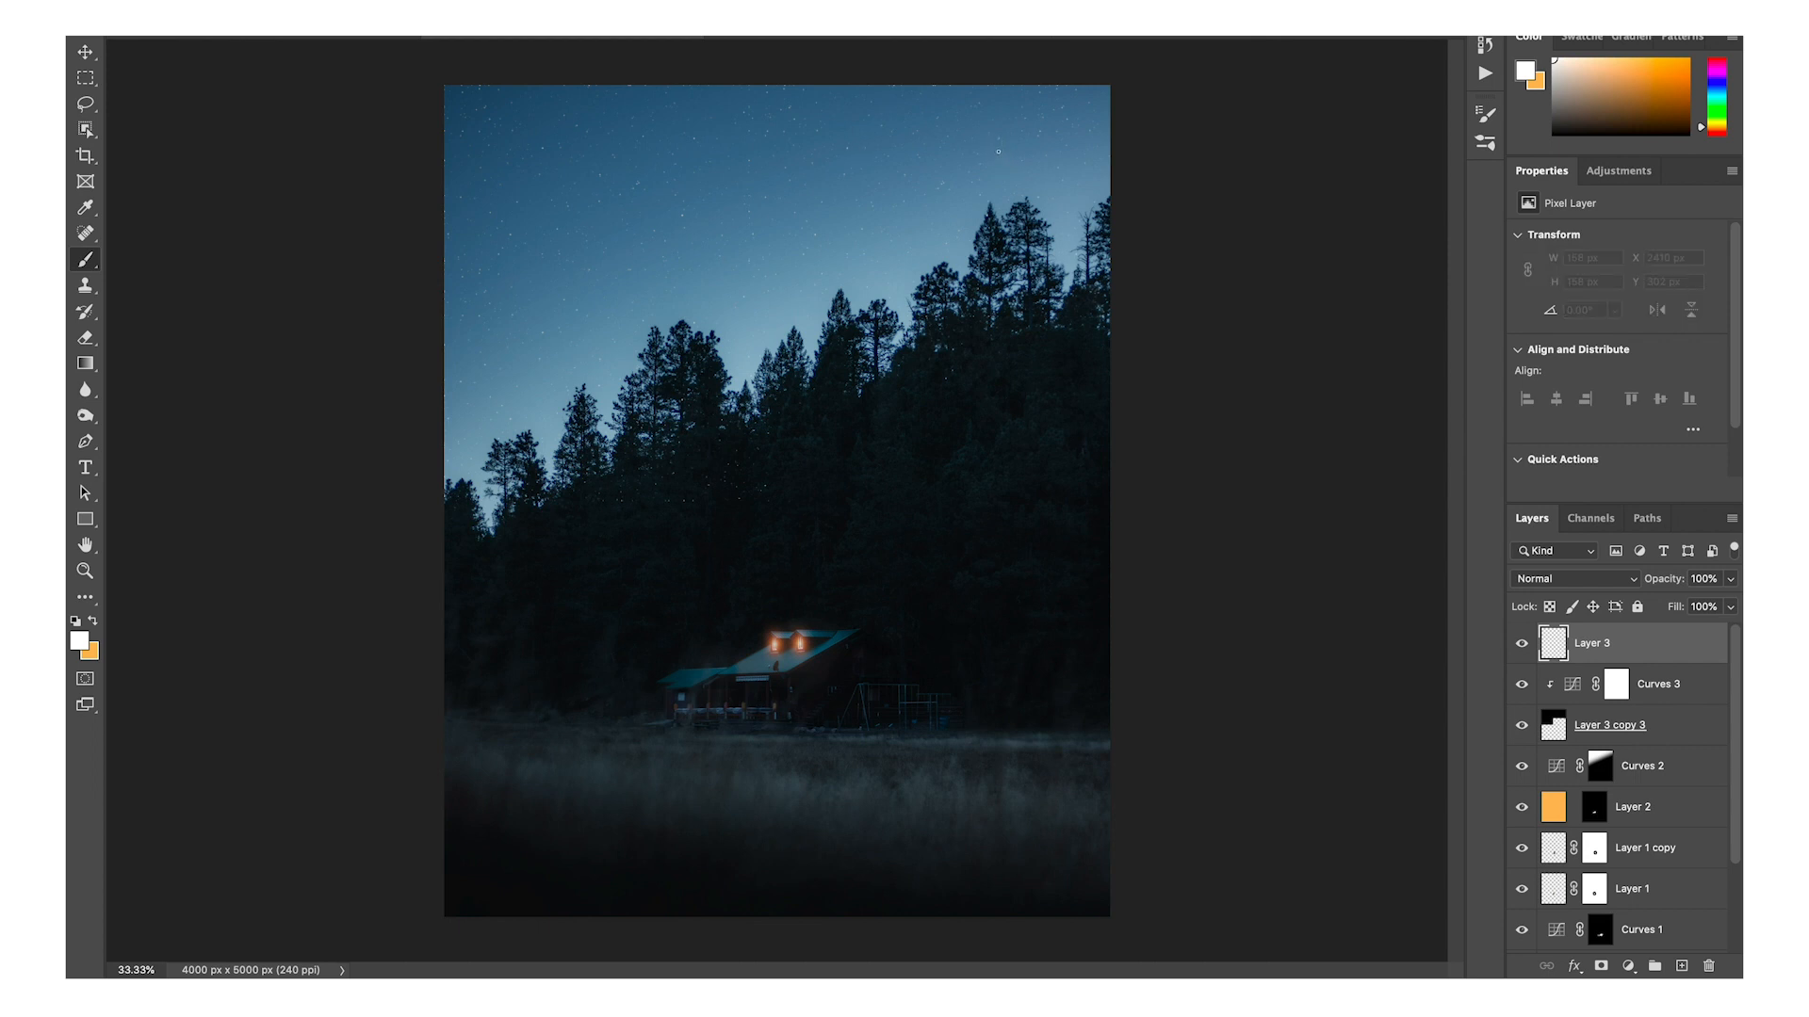
left_click(542, 121)
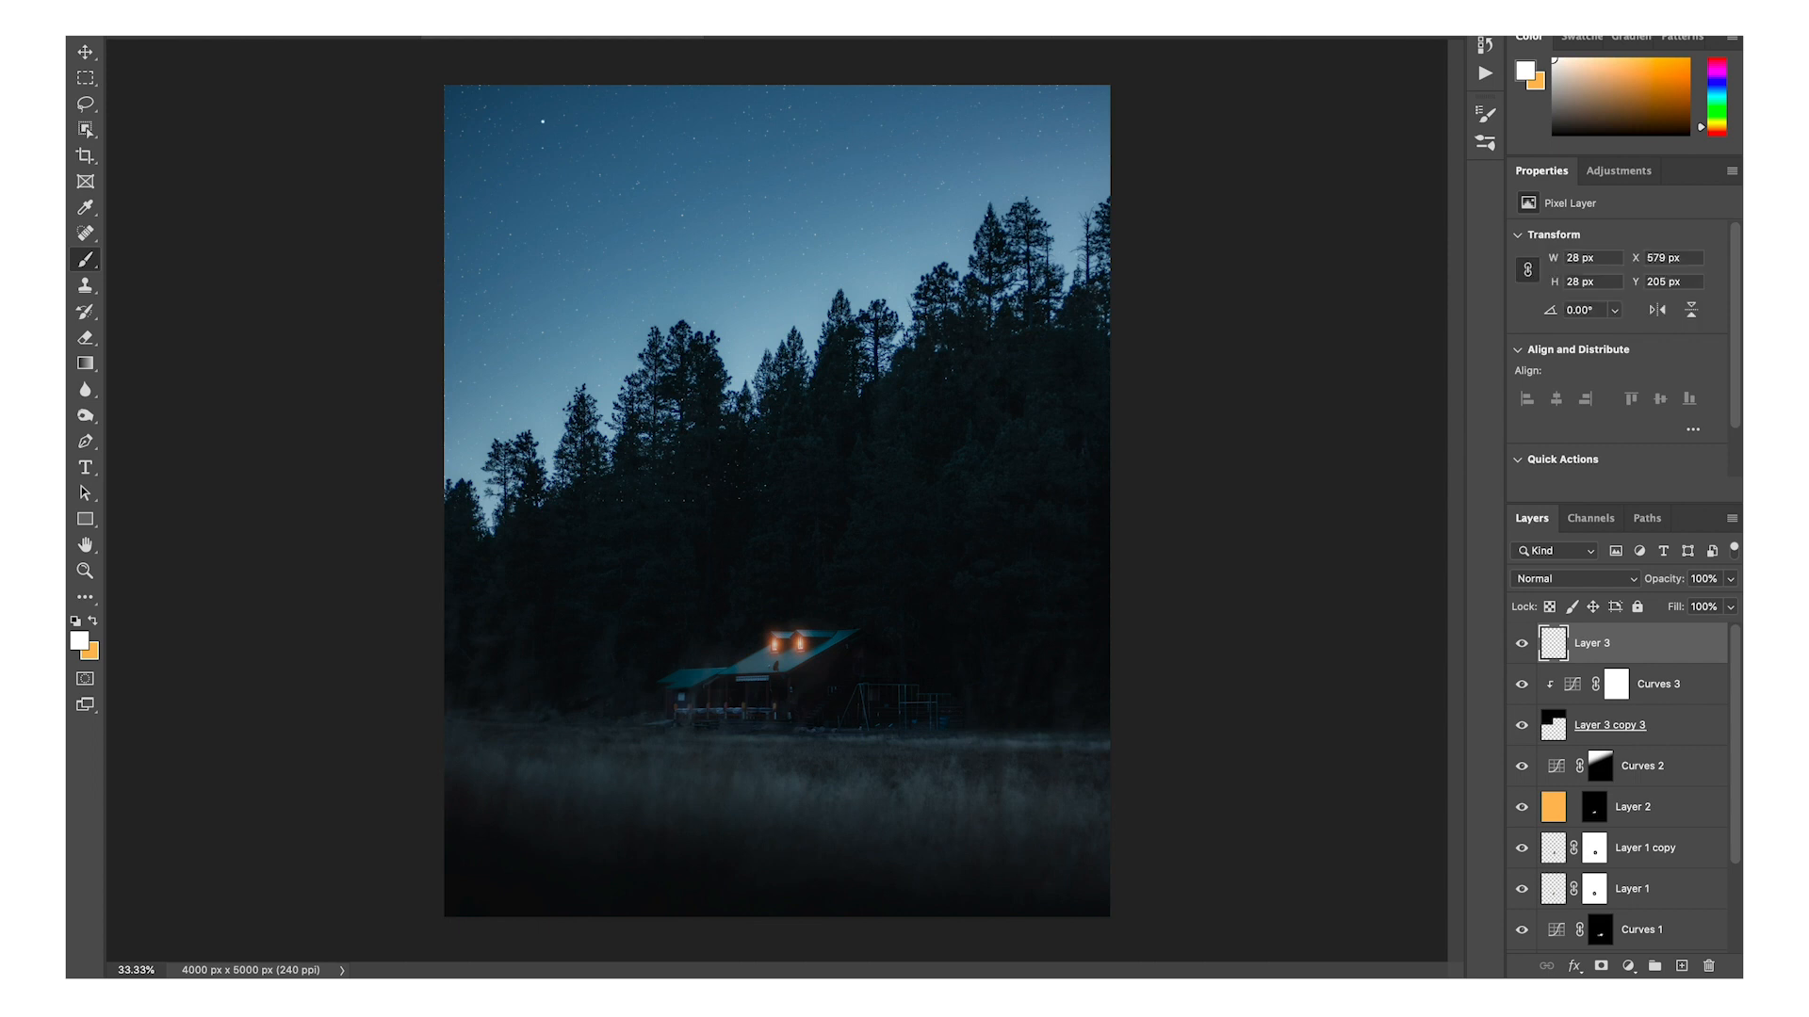
key("super+z")
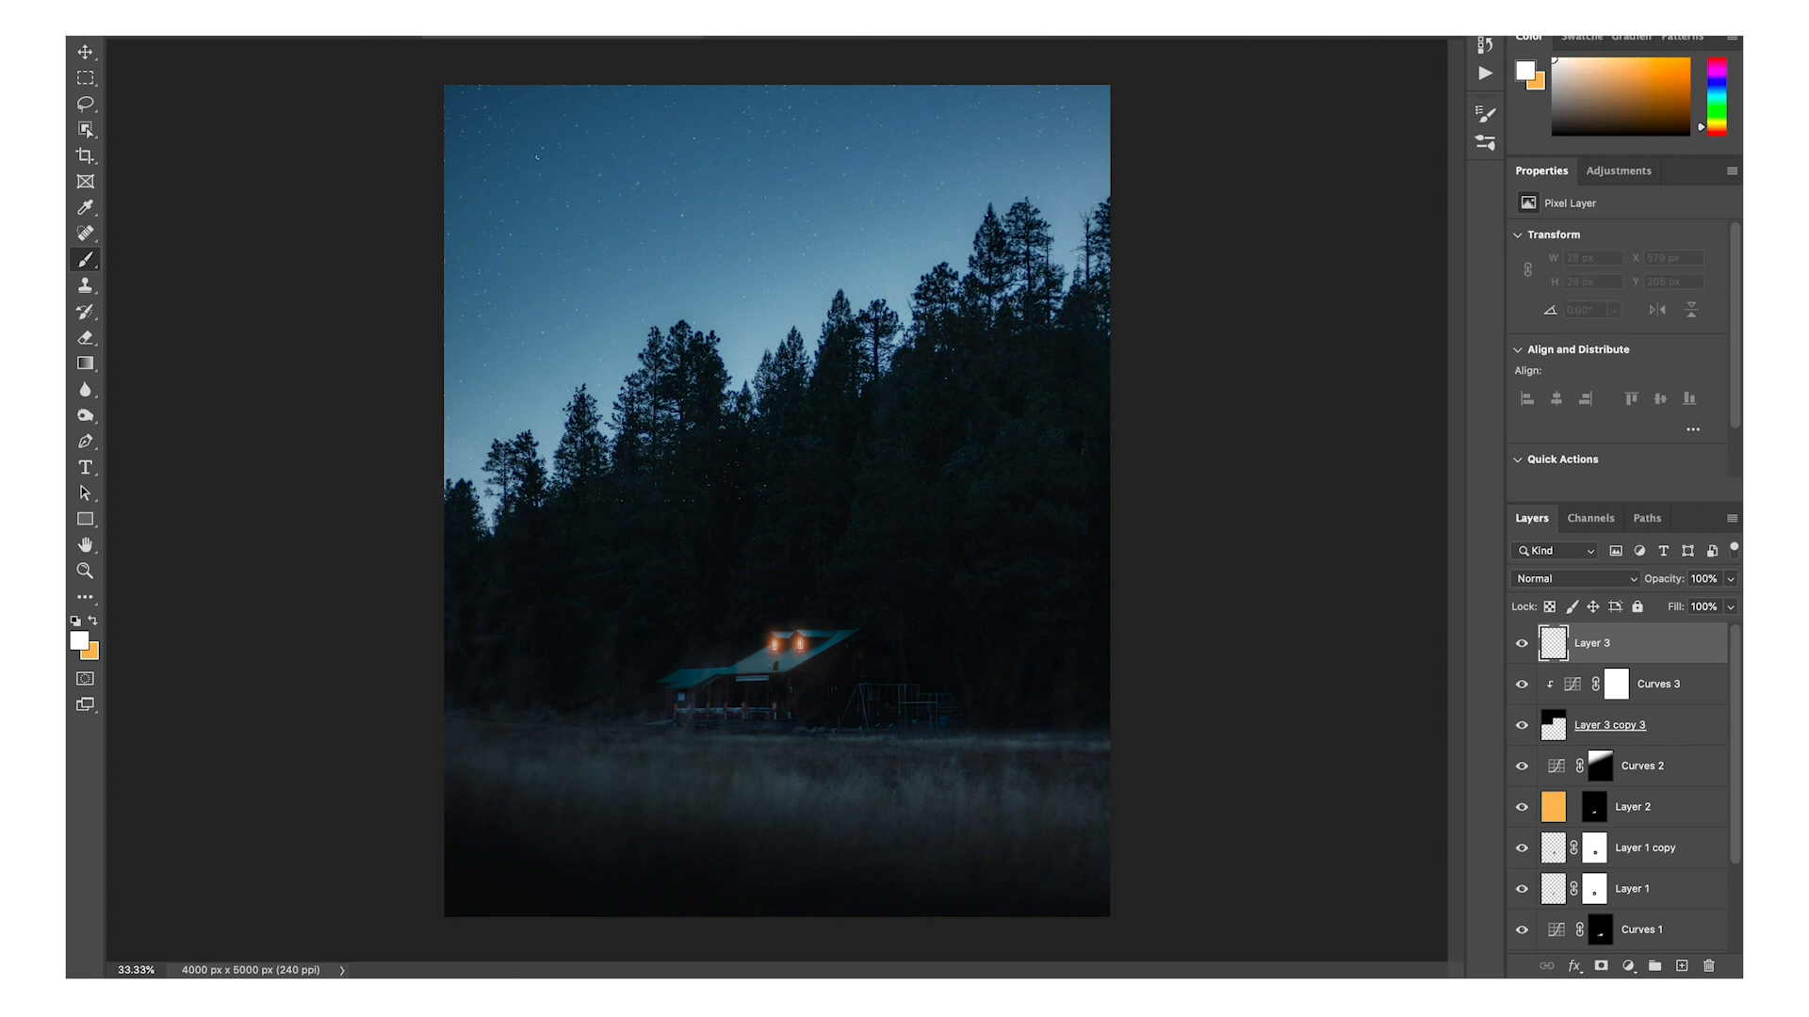
Paint small white stars scattered across the sky on the new layer.
left_click(529, 132)
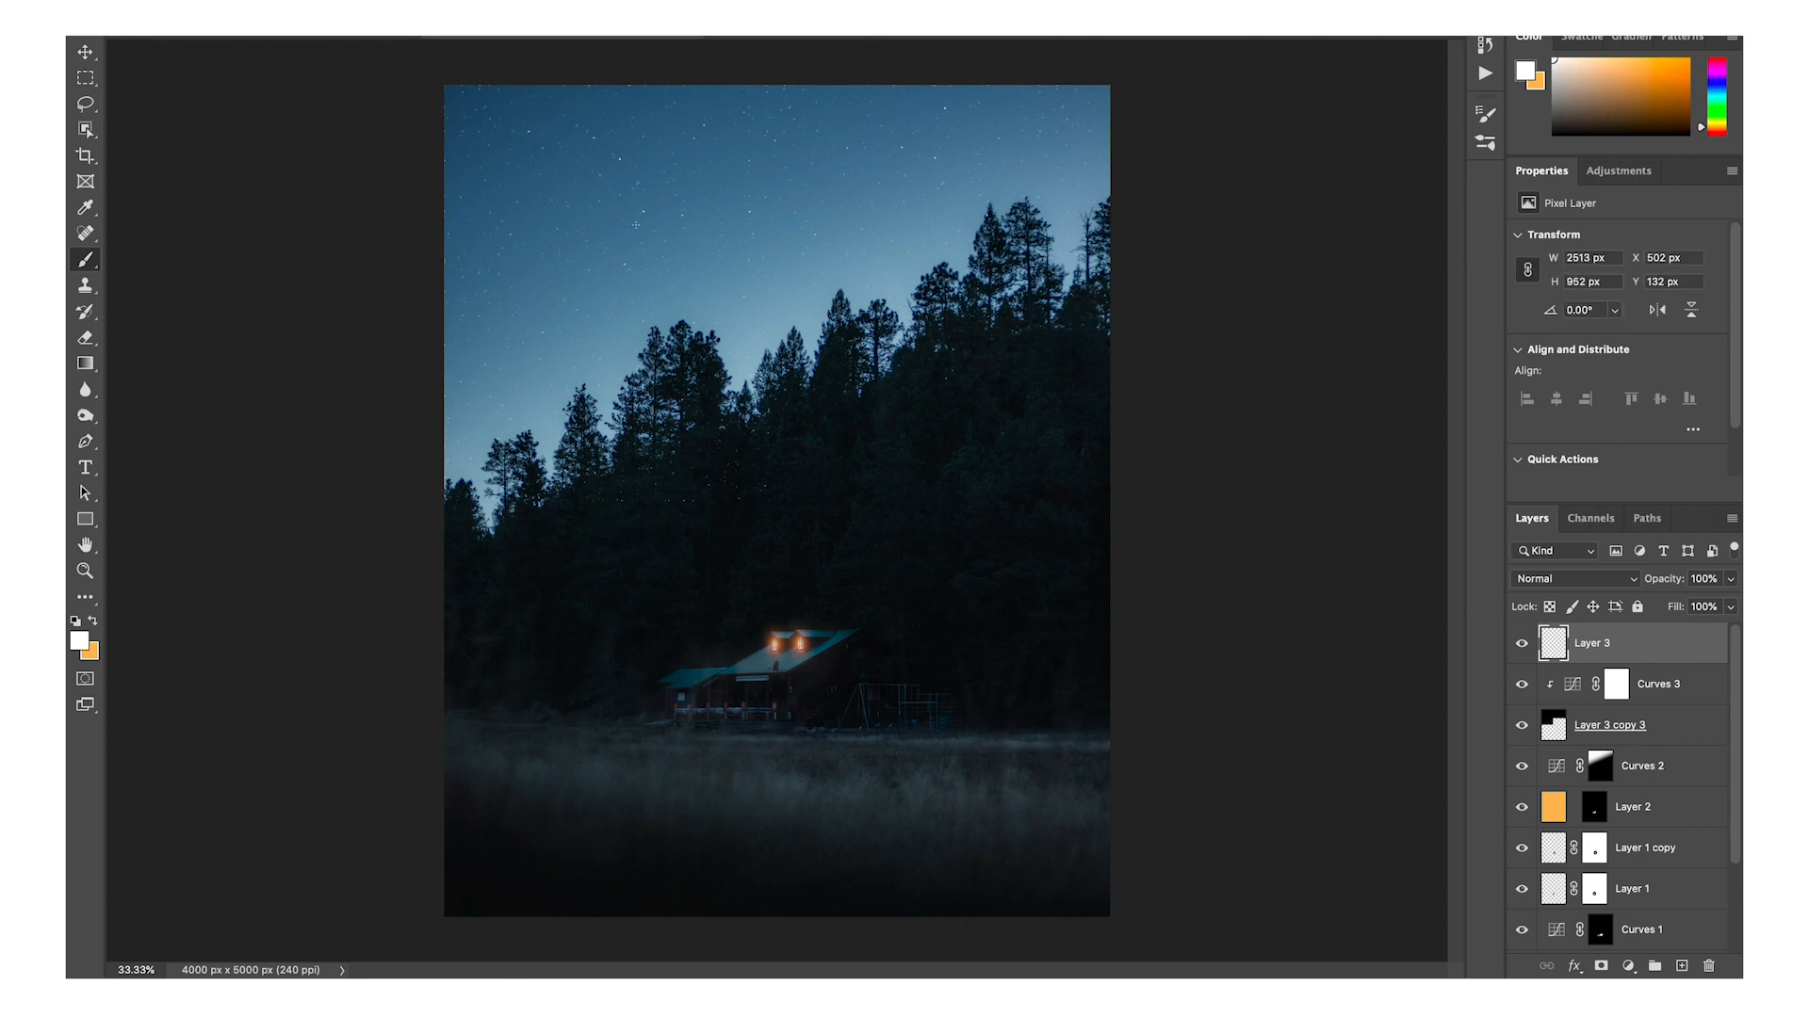